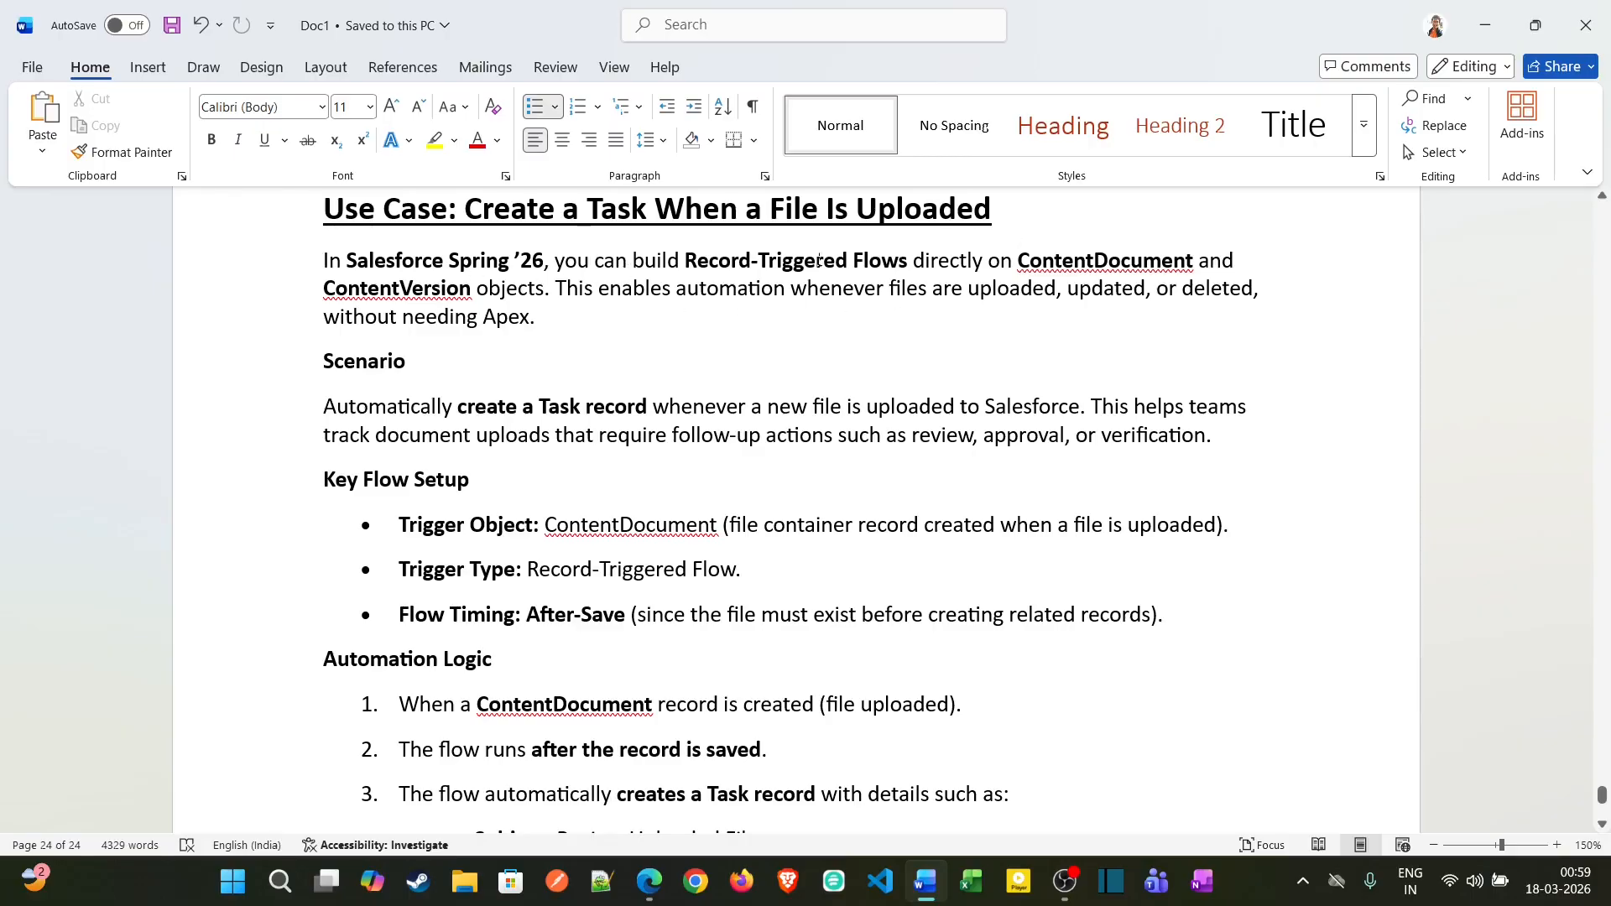
# - Read the use case introduction on building Record-Triggered Flows on ContentDocument and ContentVersion without Apex
pyautogui.moveTo(879, 260); pyautogui.dragTo(545, 283)
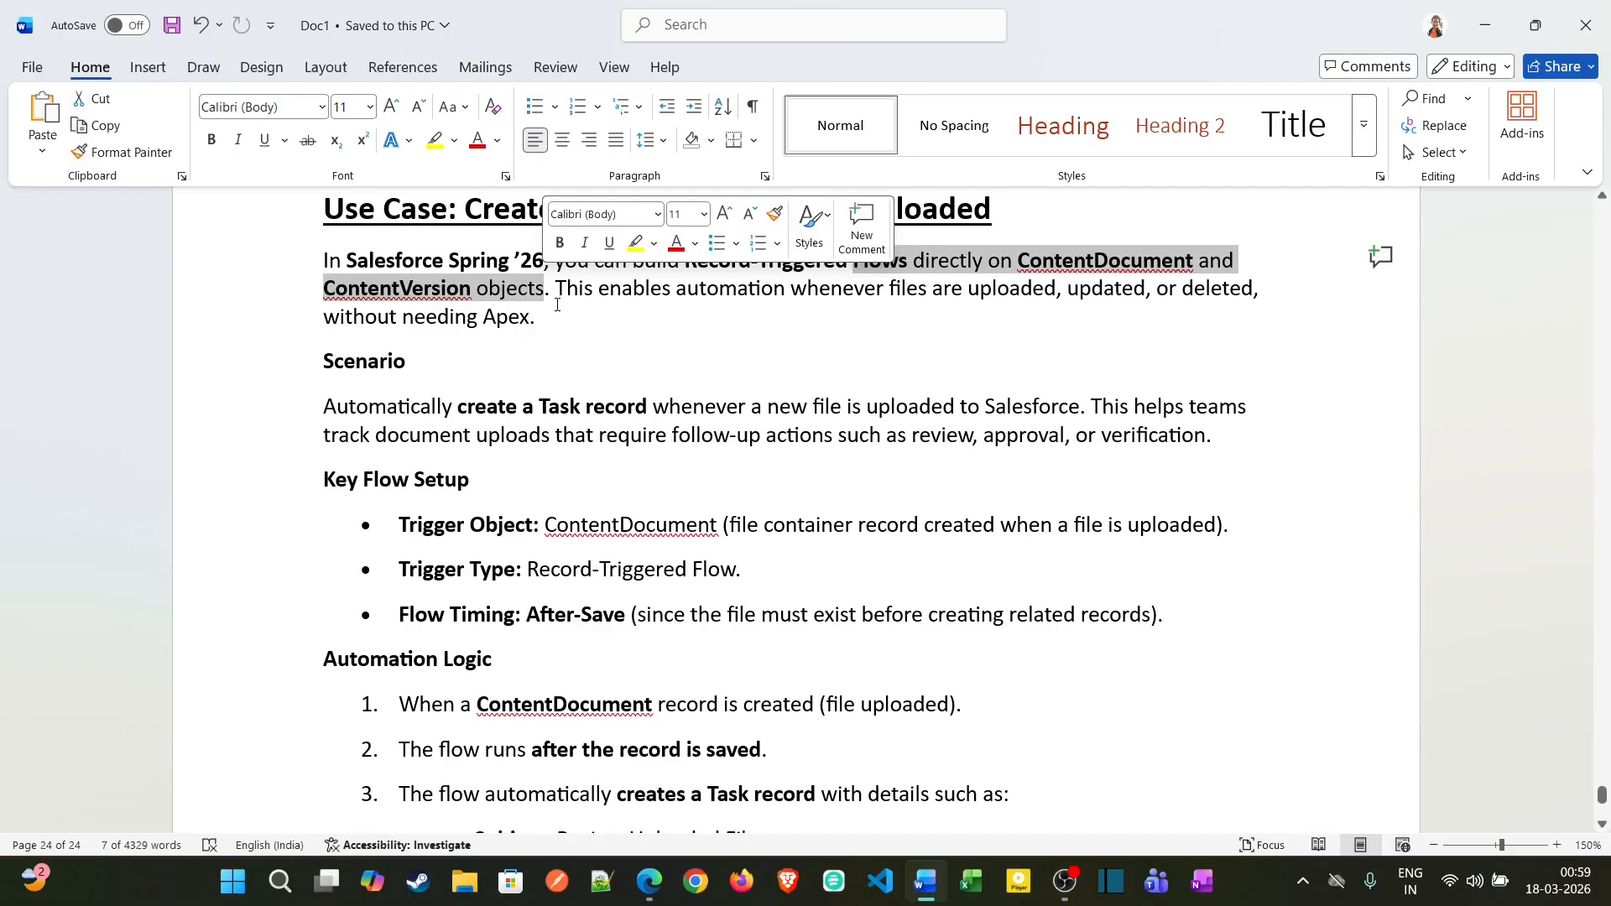
pyautogui.click(557, 305)
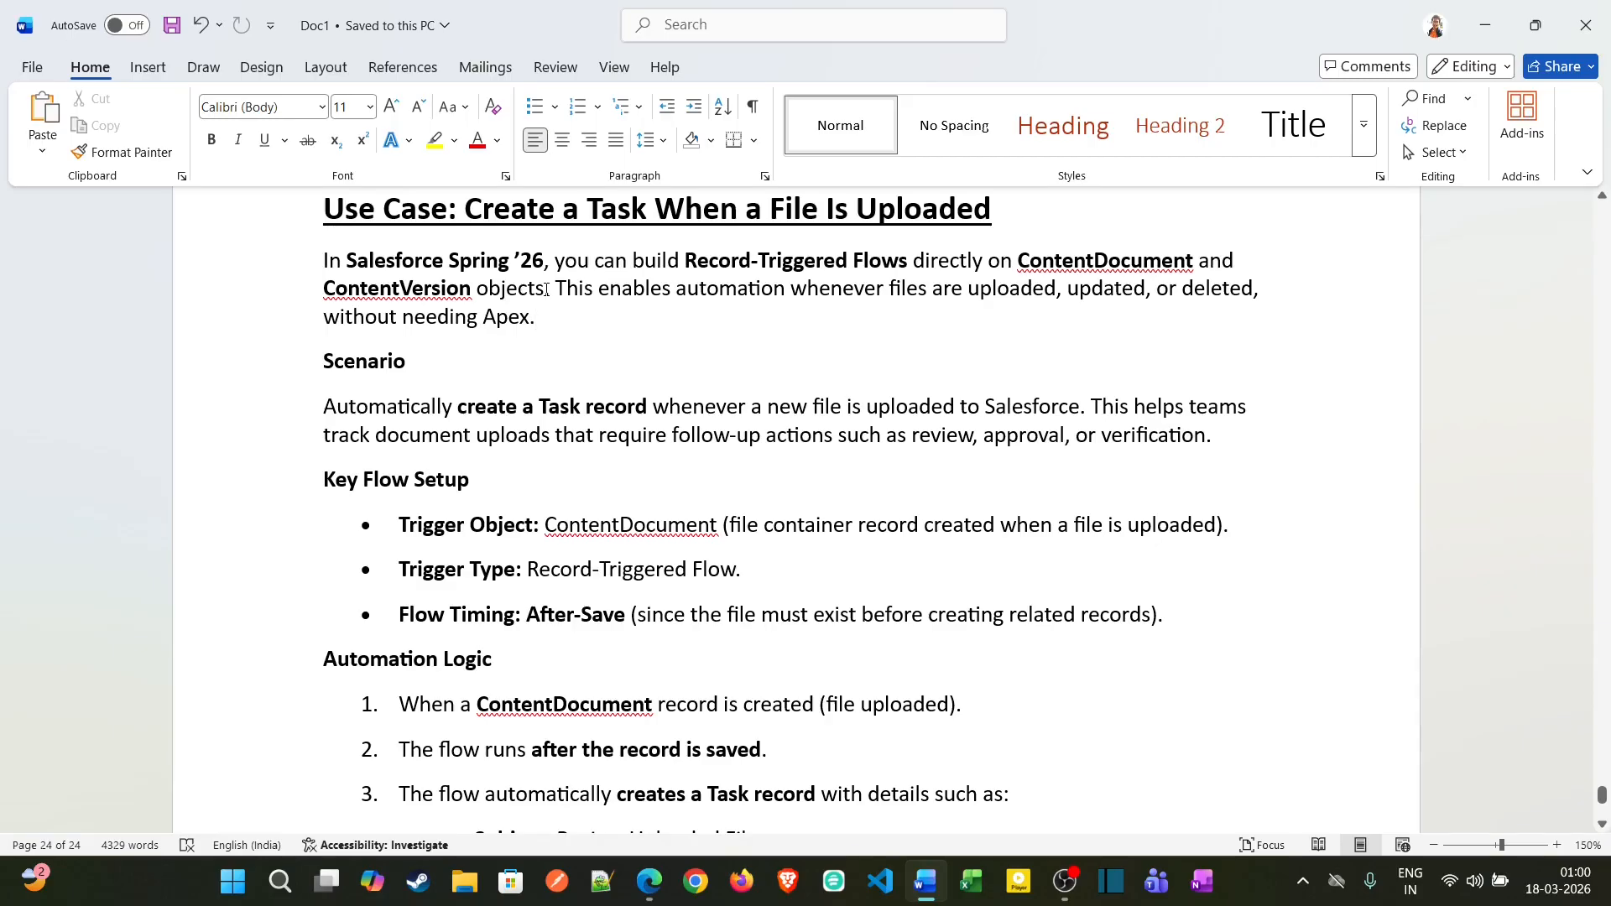
pyautogui.moveTo(568, 289); pyautogui.dragTo(1191, 328)
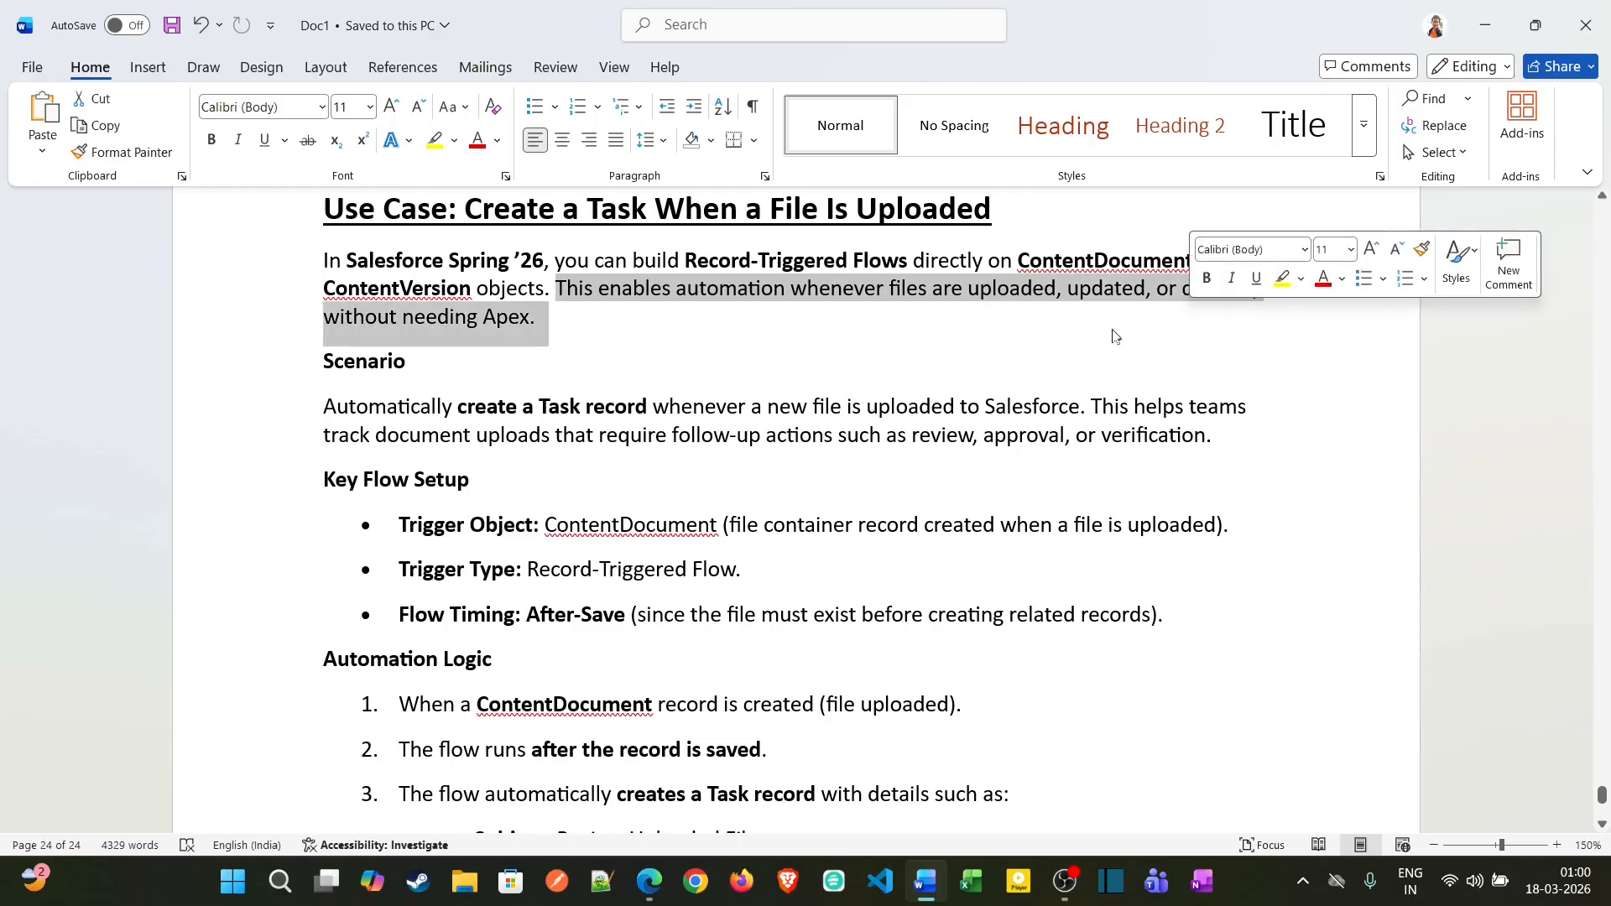
pyautogui.click(714, 327)
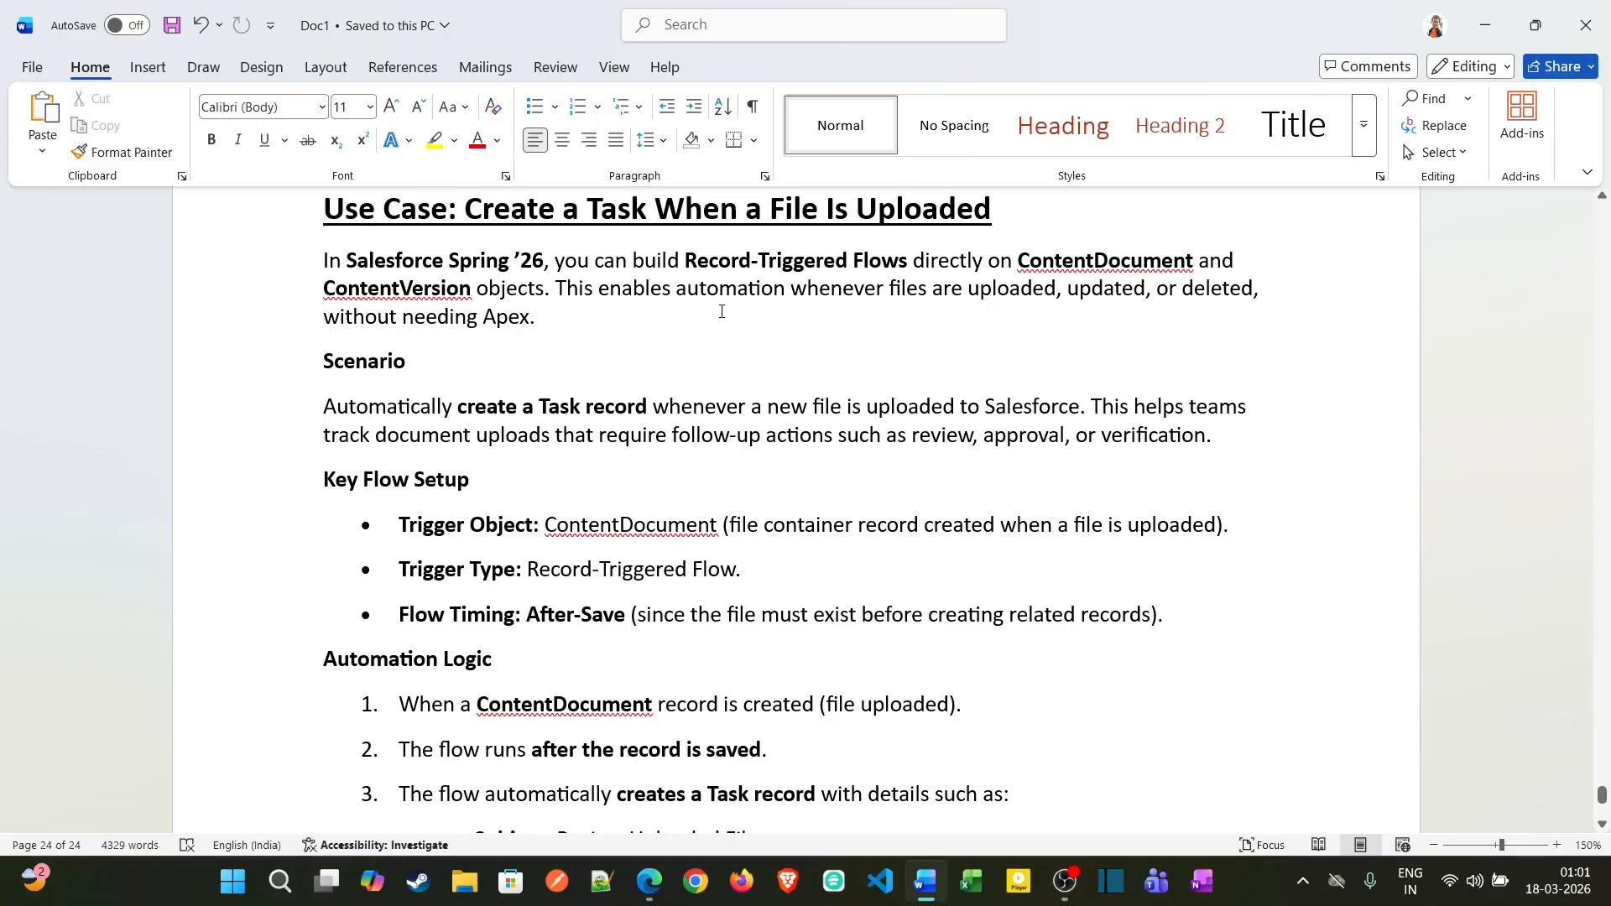
pyautogui.doubleClick(1040, 255)
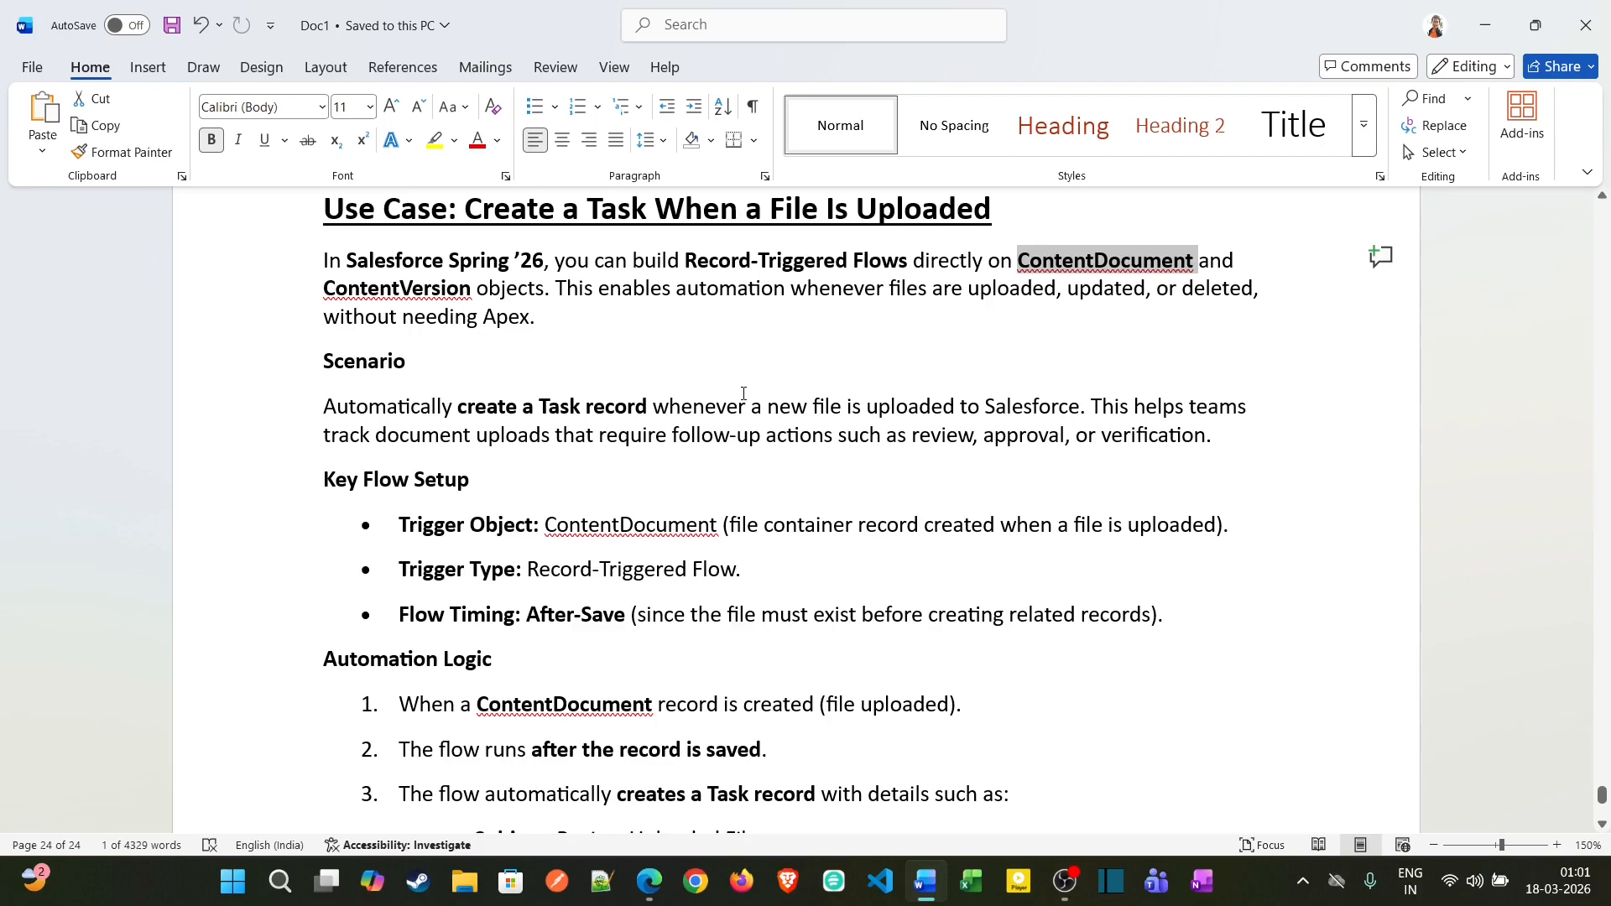
# - Switch to the Salesforce case in Edge and examine its related lists, including open activities and attachments
pyautogui.click(654, 887)
pyautogui.click(210, 401)
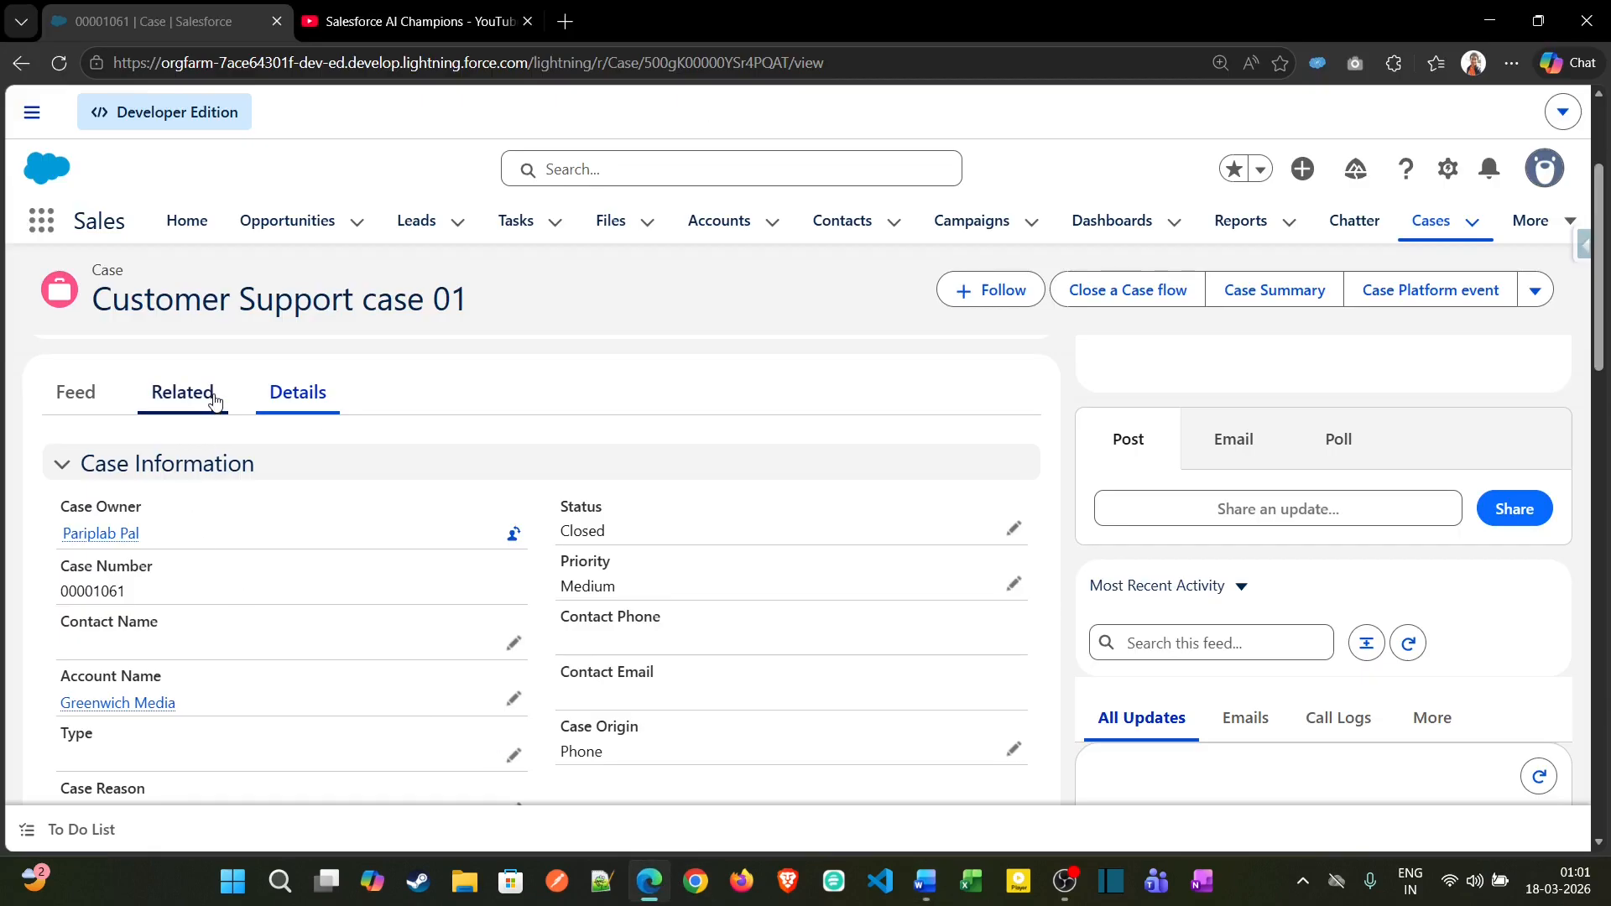
pyautogui.scroll(-1, 157, 676)
pyautogui.scroll(-2, 432, 564)
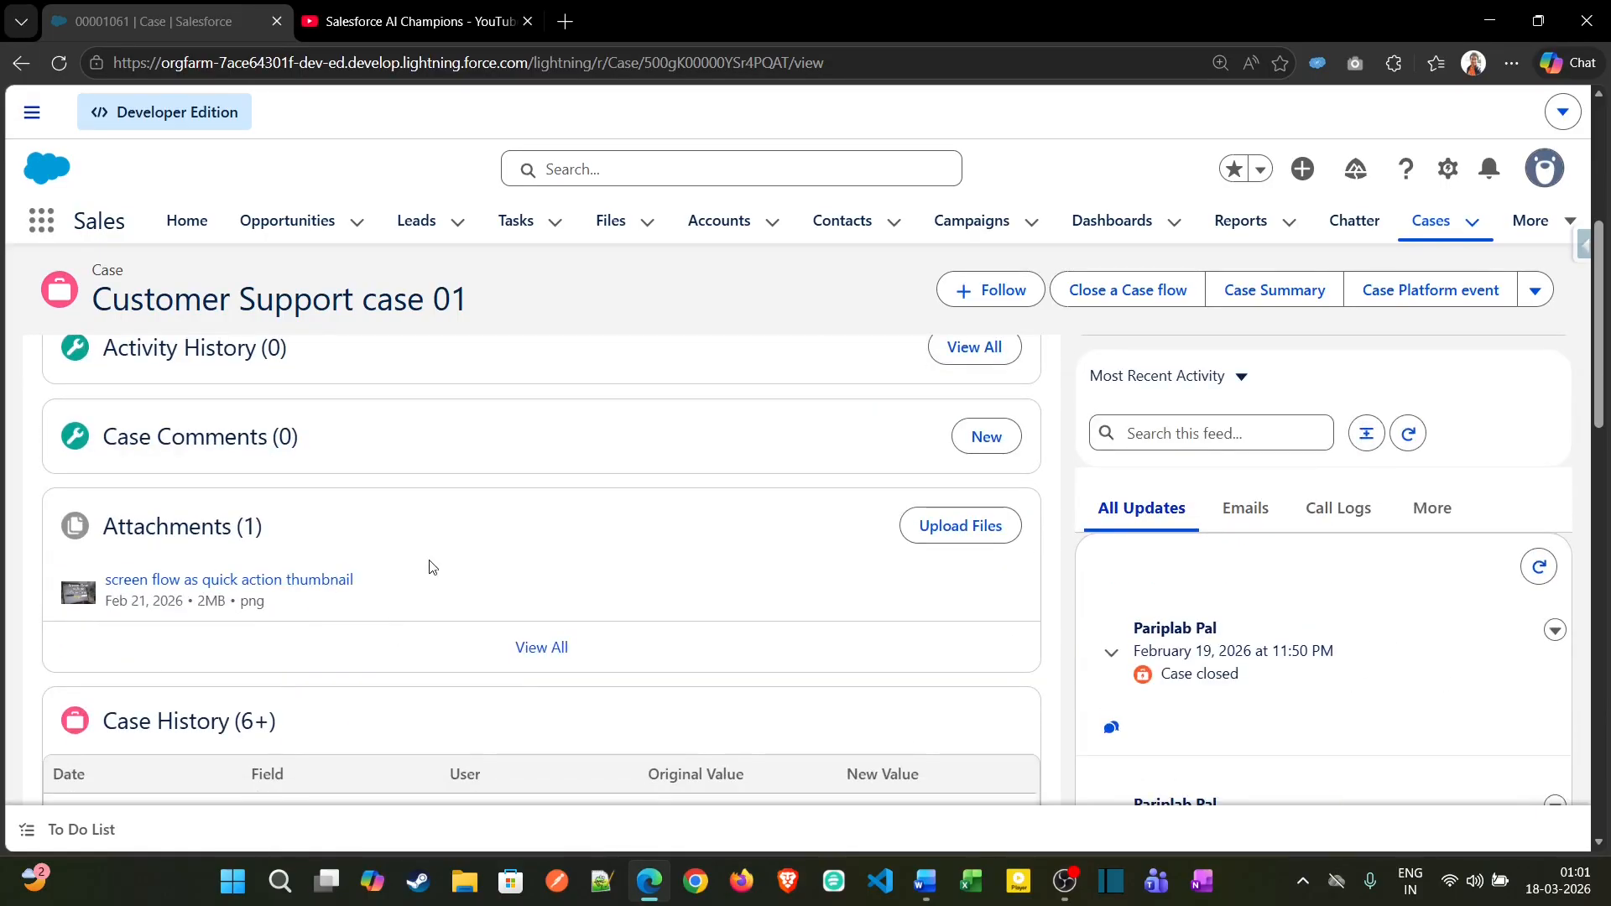
pyautogui.scroll(3, 324, 464)
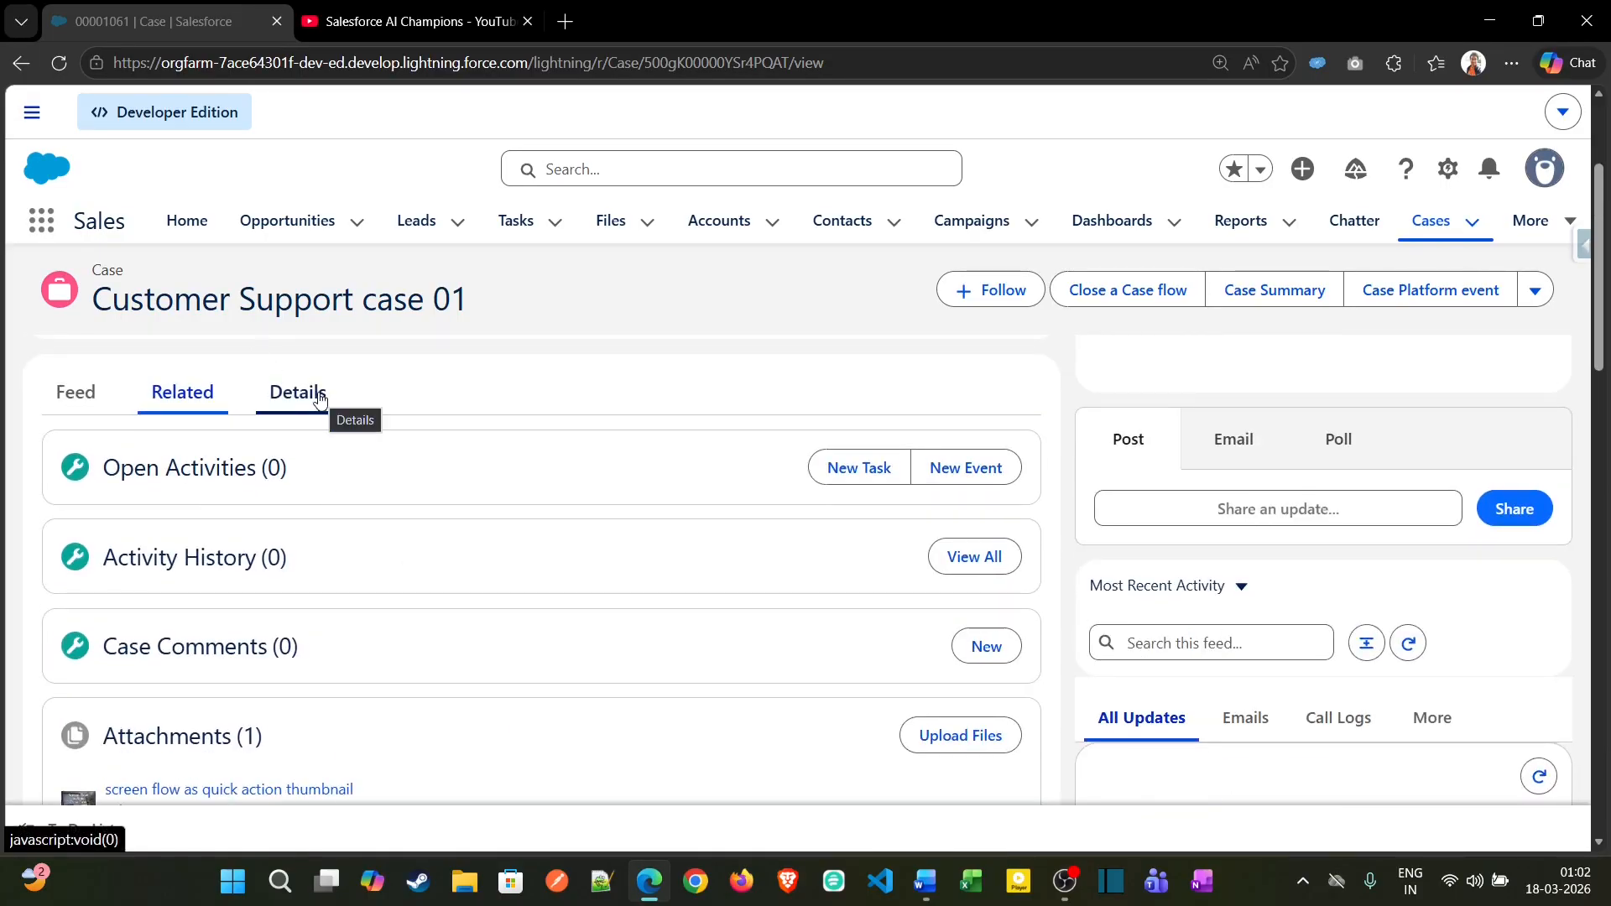
pyautogui.scroll(-2, 126, 623)
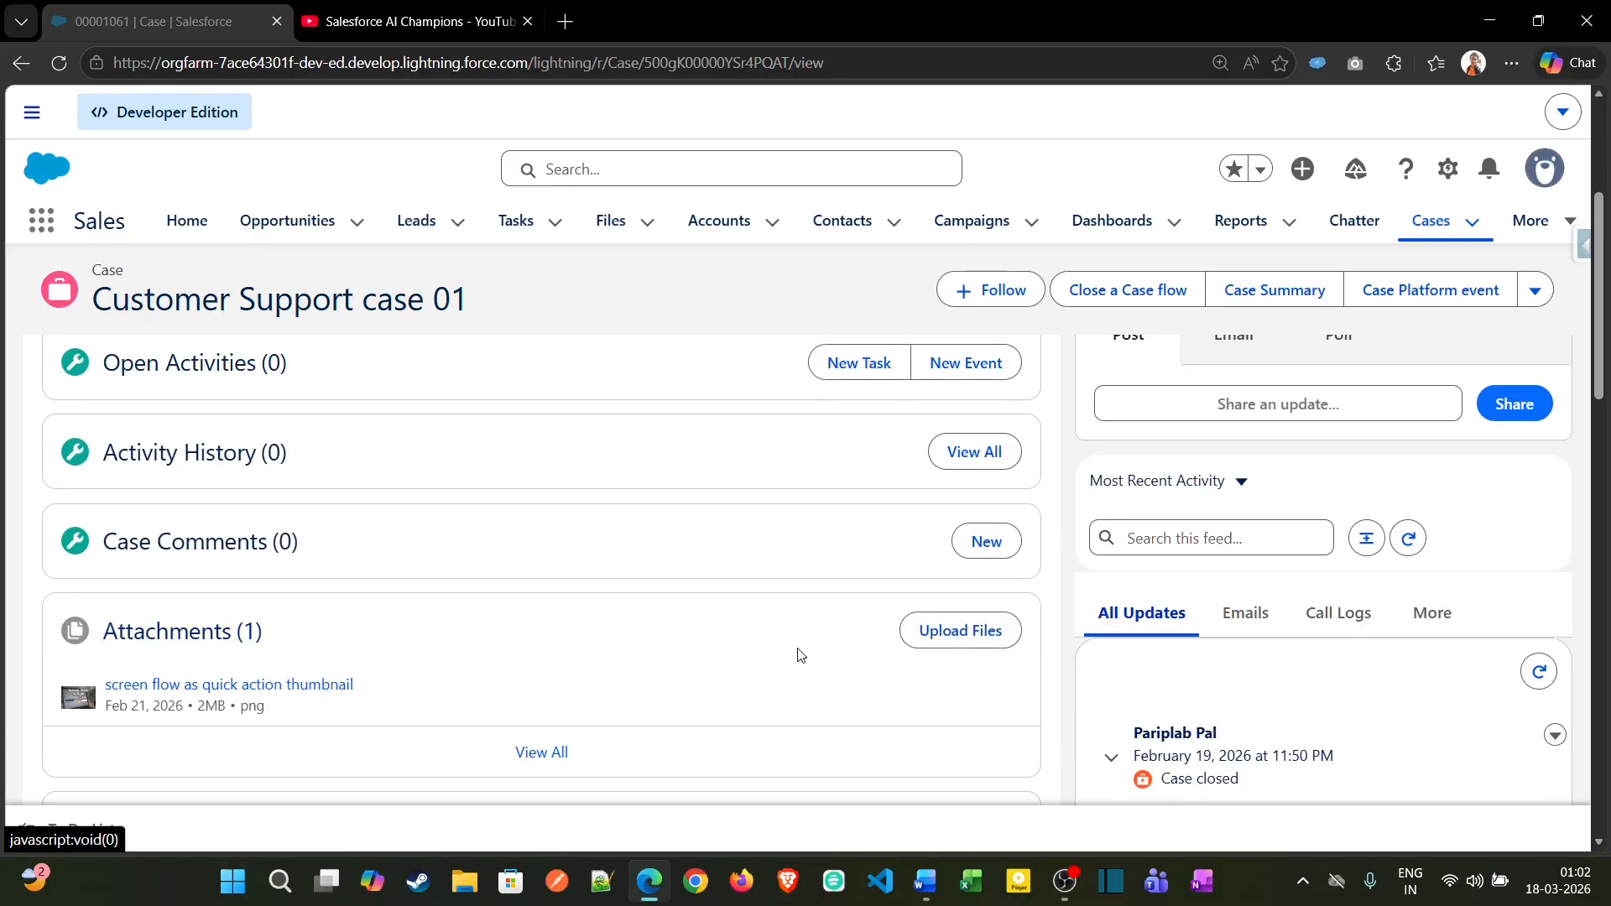
pyautogui.scroll(2, 779, 633)
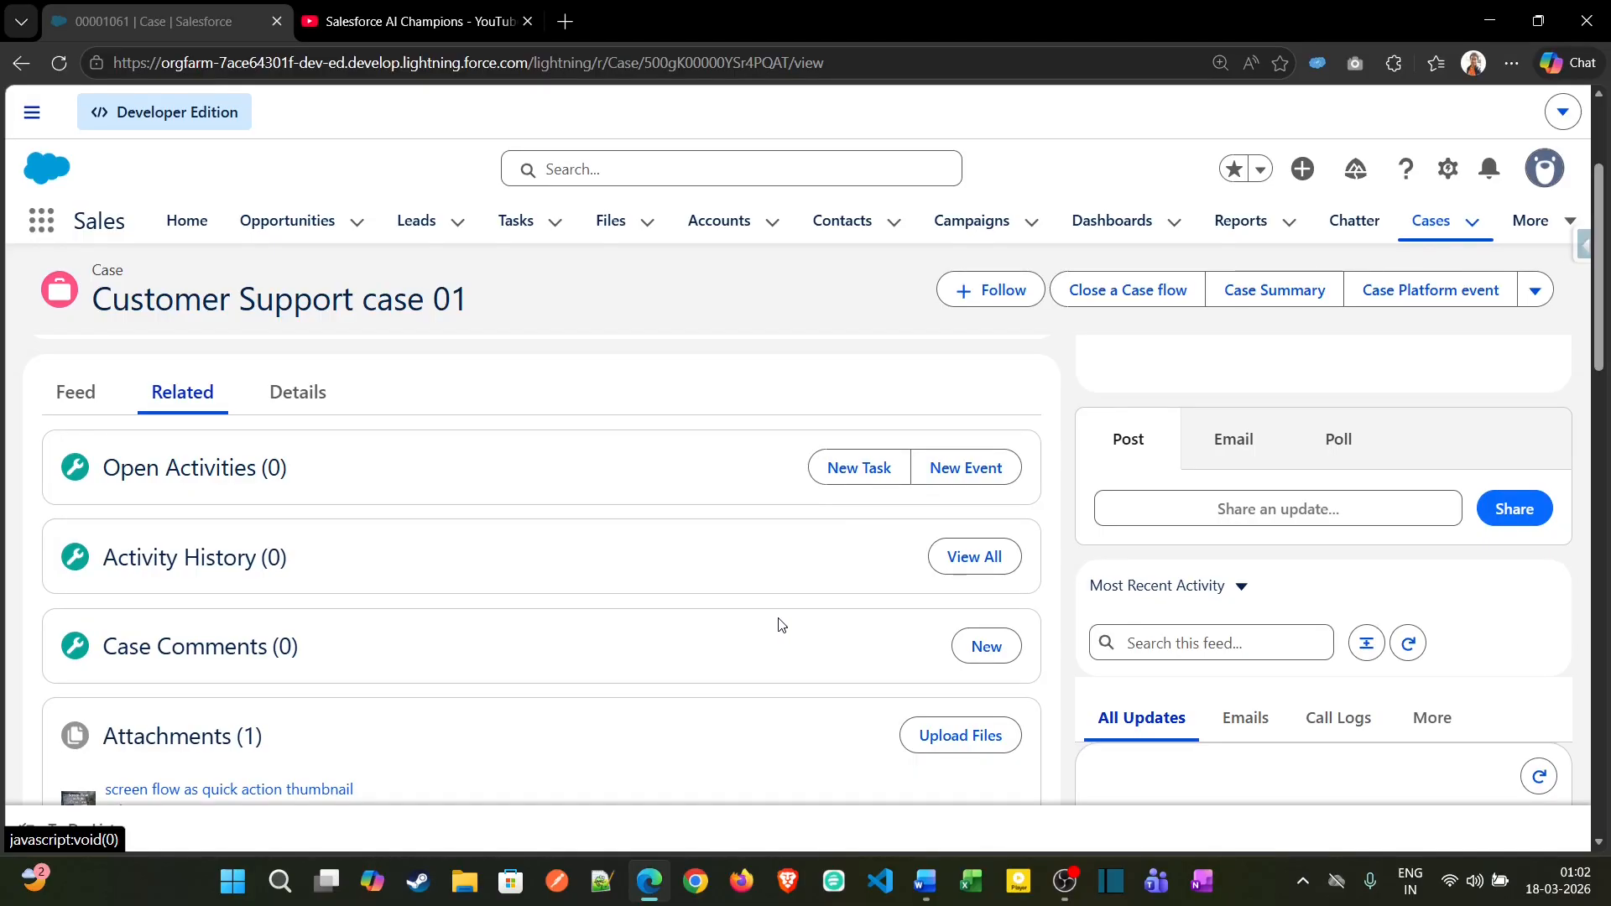
# - Return to the Word document and read the Scenario section and the trigger object under Key Flow Setup
pyautogui.click(926, 881)
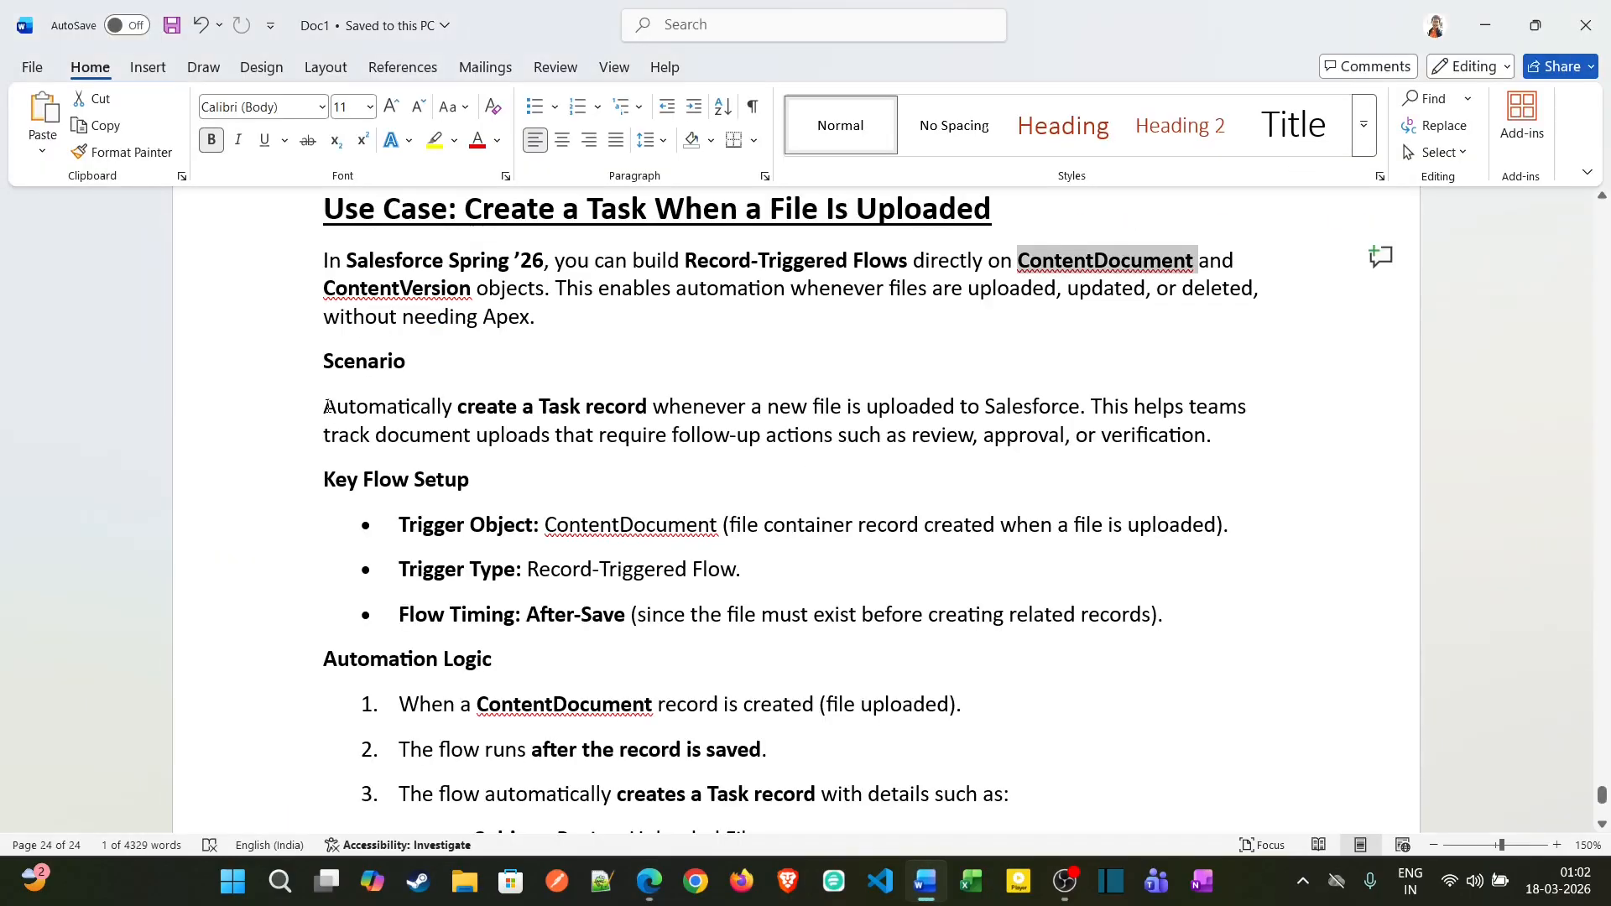
pyautogui.moveTo(325, 395); pyautogui.dragTo(1165, 440)
pyautogui.click(1131, 449)
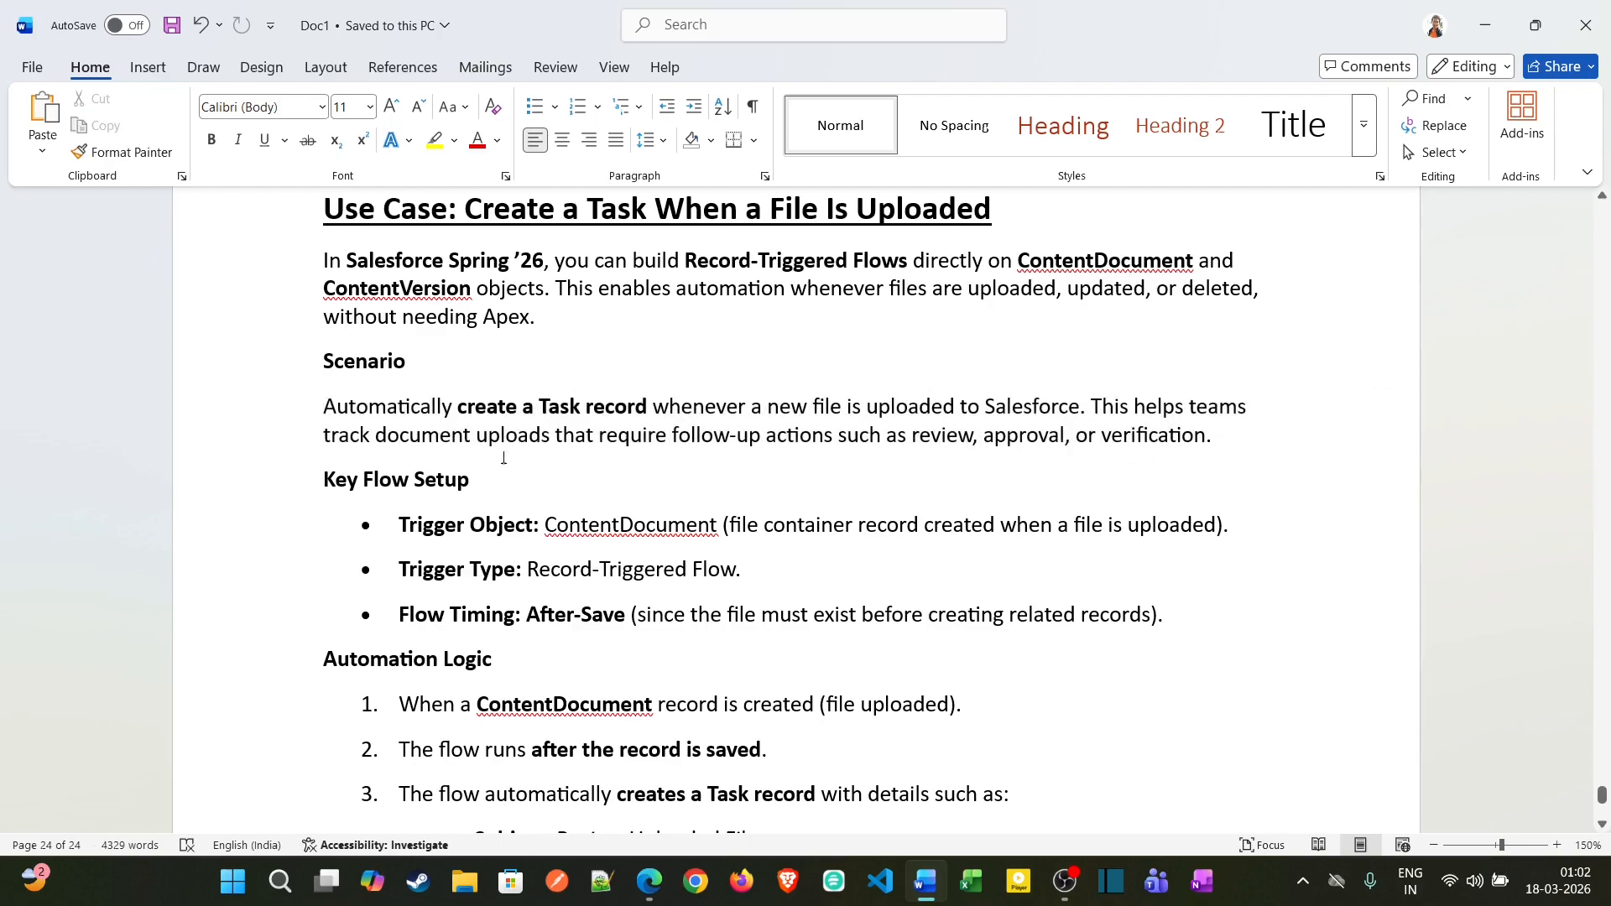
pyautogui.moveTo(453, 446); pyautogui.dragTo(1142, 464)
pyautogui.scroll(-1, 821, 525)
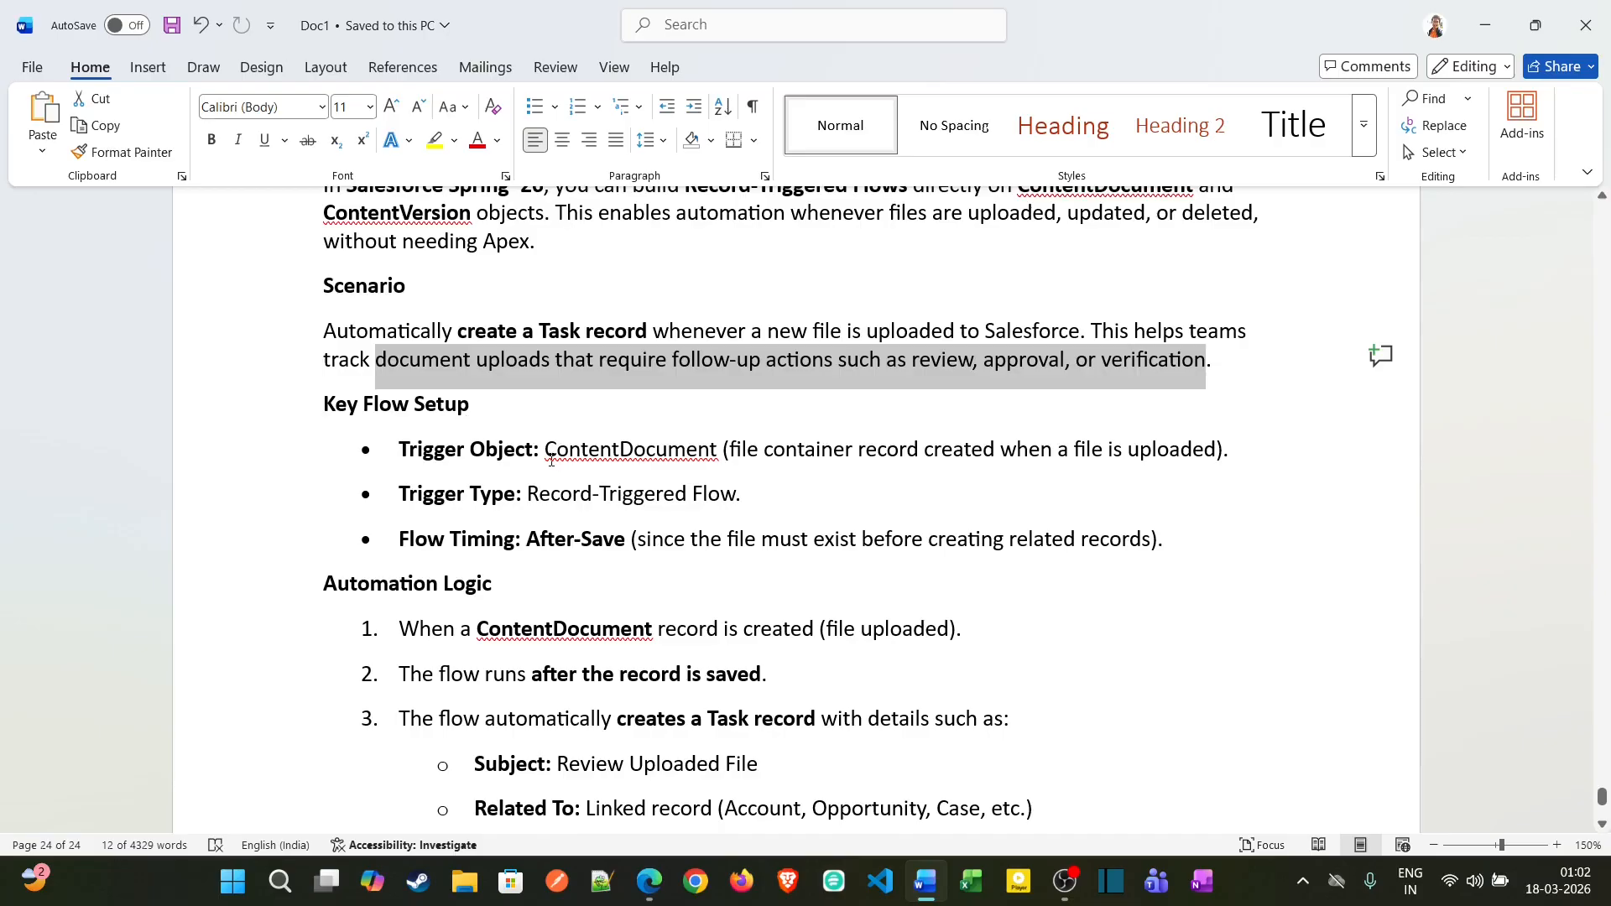
pyautogui.moveTo(550, 459); pyautogui.dragTo(721, 454)
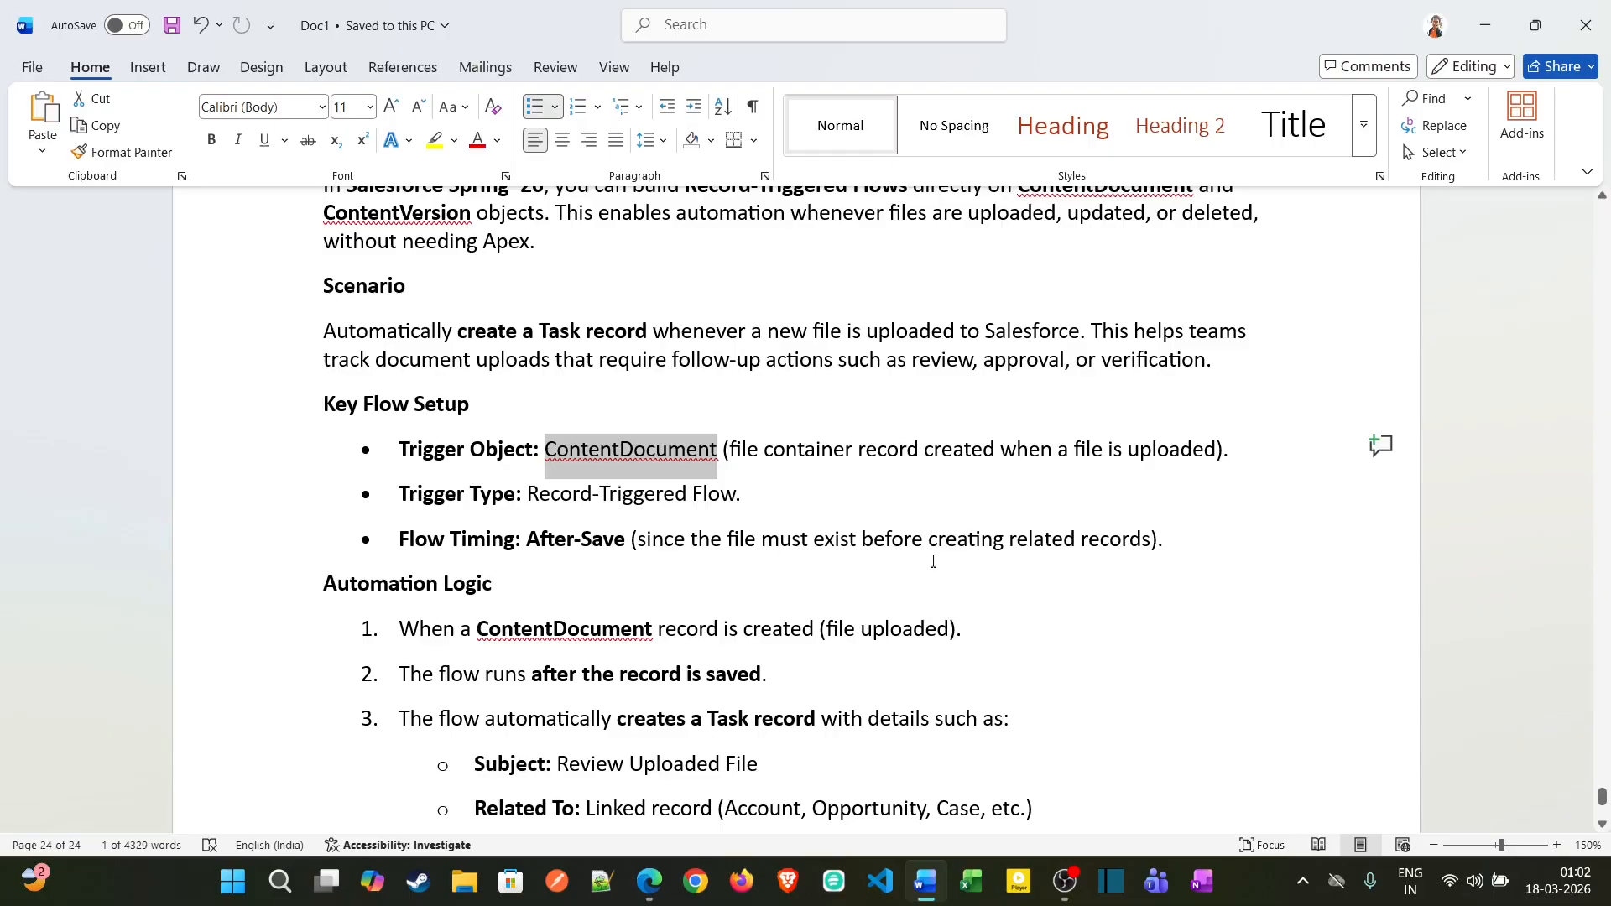
# - Read the Automation Logic section, including the Task's subject, related record, assignee and status details
pyautogui.scroll(-2, 933, 562)
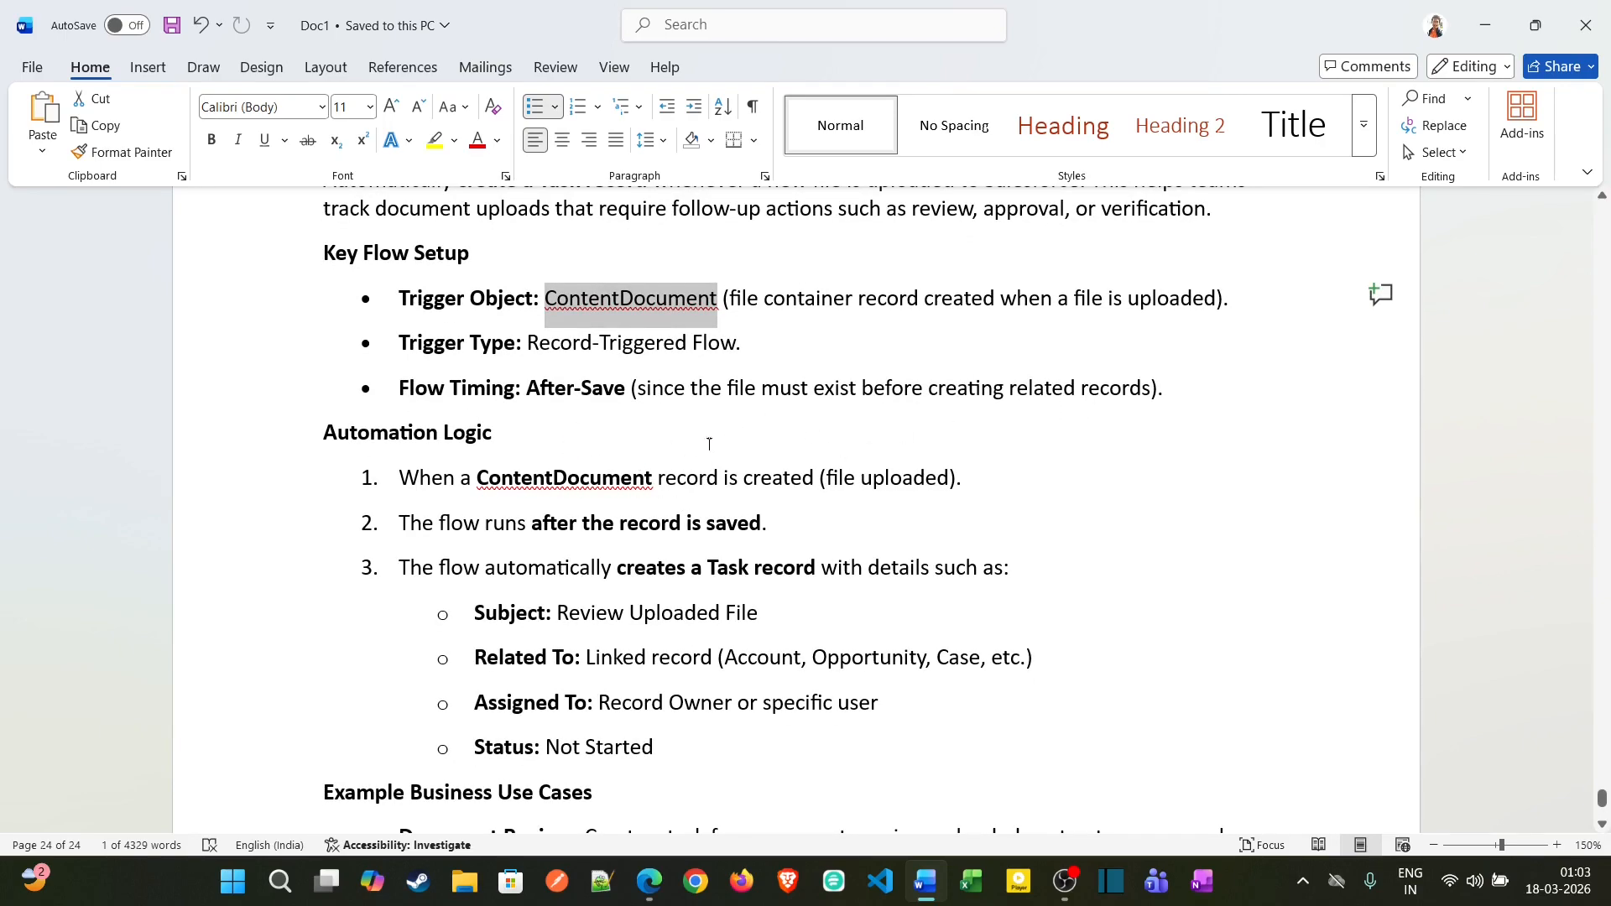
pyautogui.scroll(-1, 593, 534)
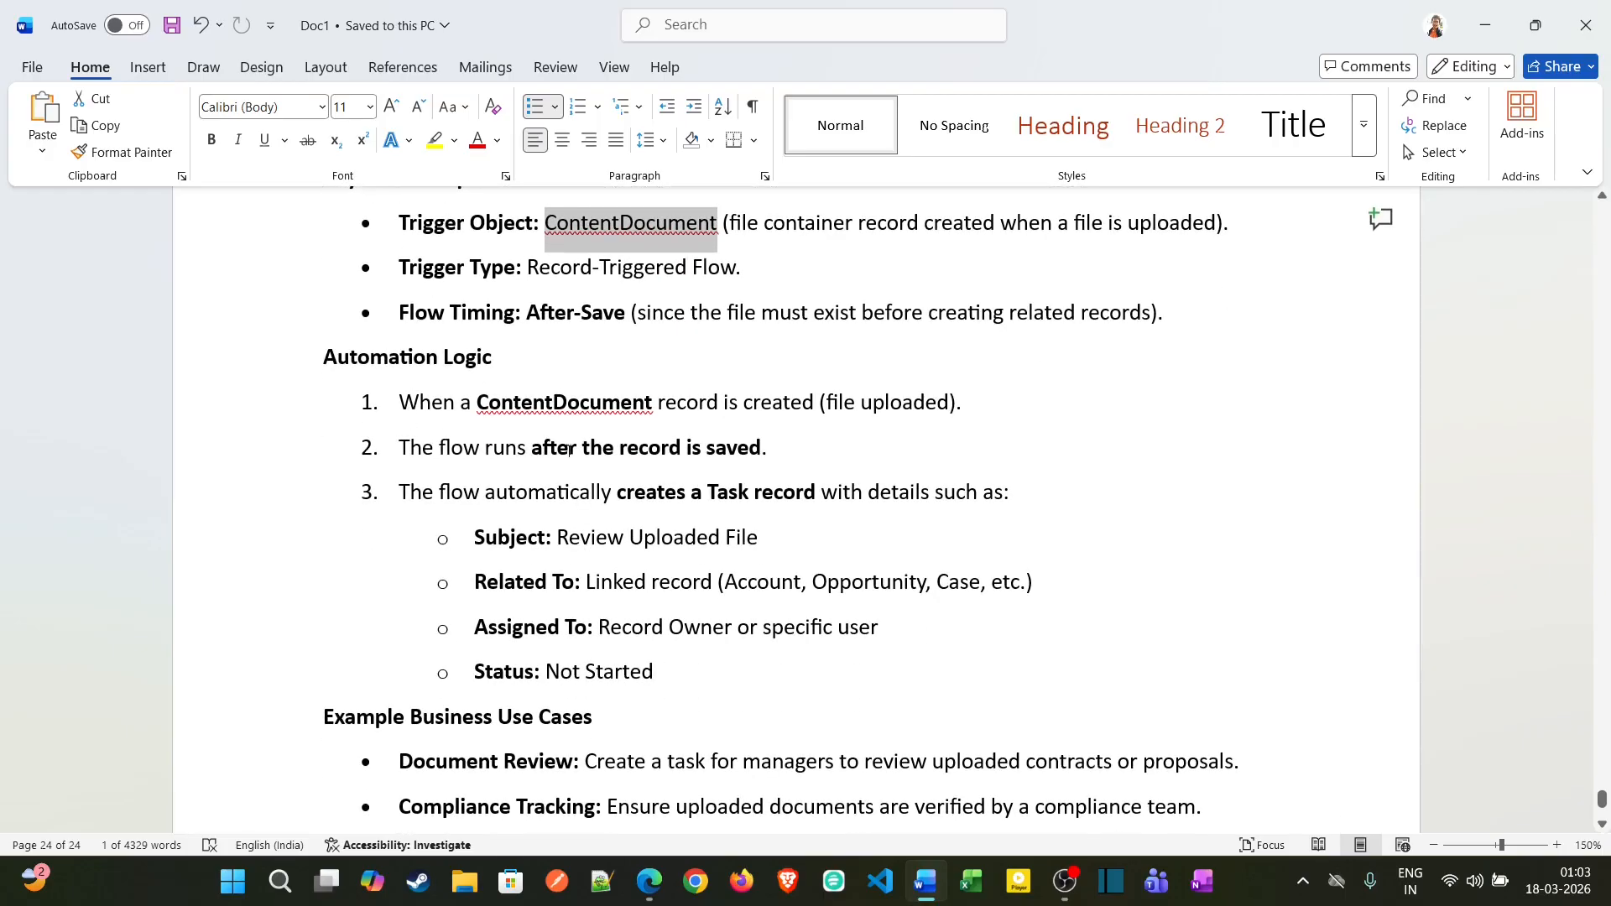
pyautogui.moveTo(400, 402); pyautogui.dragTo(790, 422)
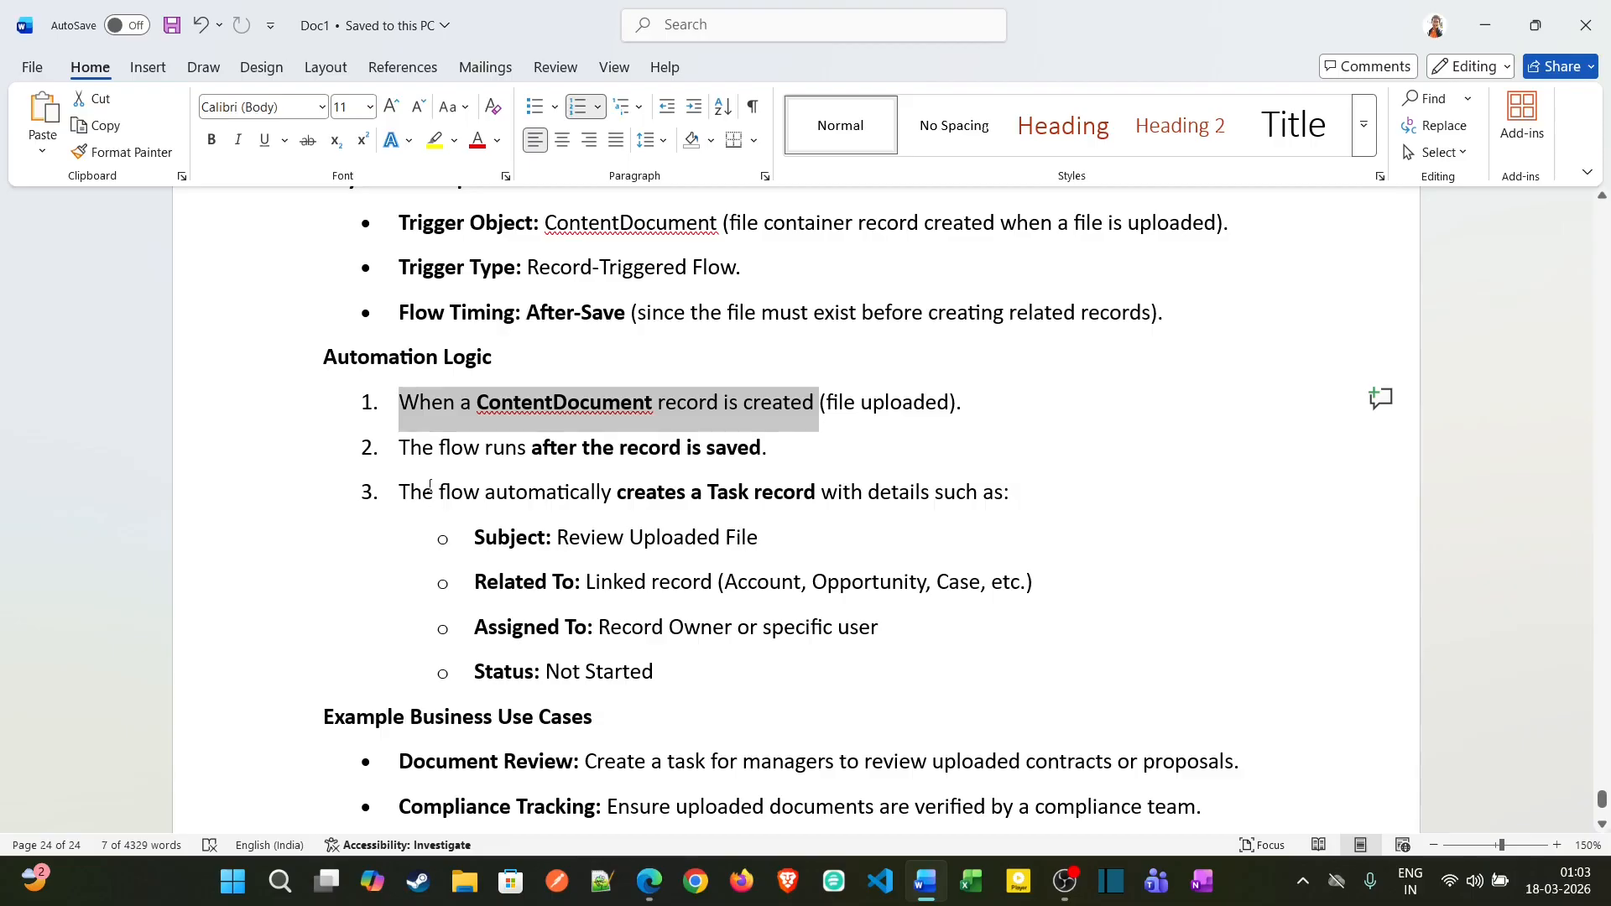
pyautogui.moveTo(399, 492); pyautogui.dragTo(906, 500)
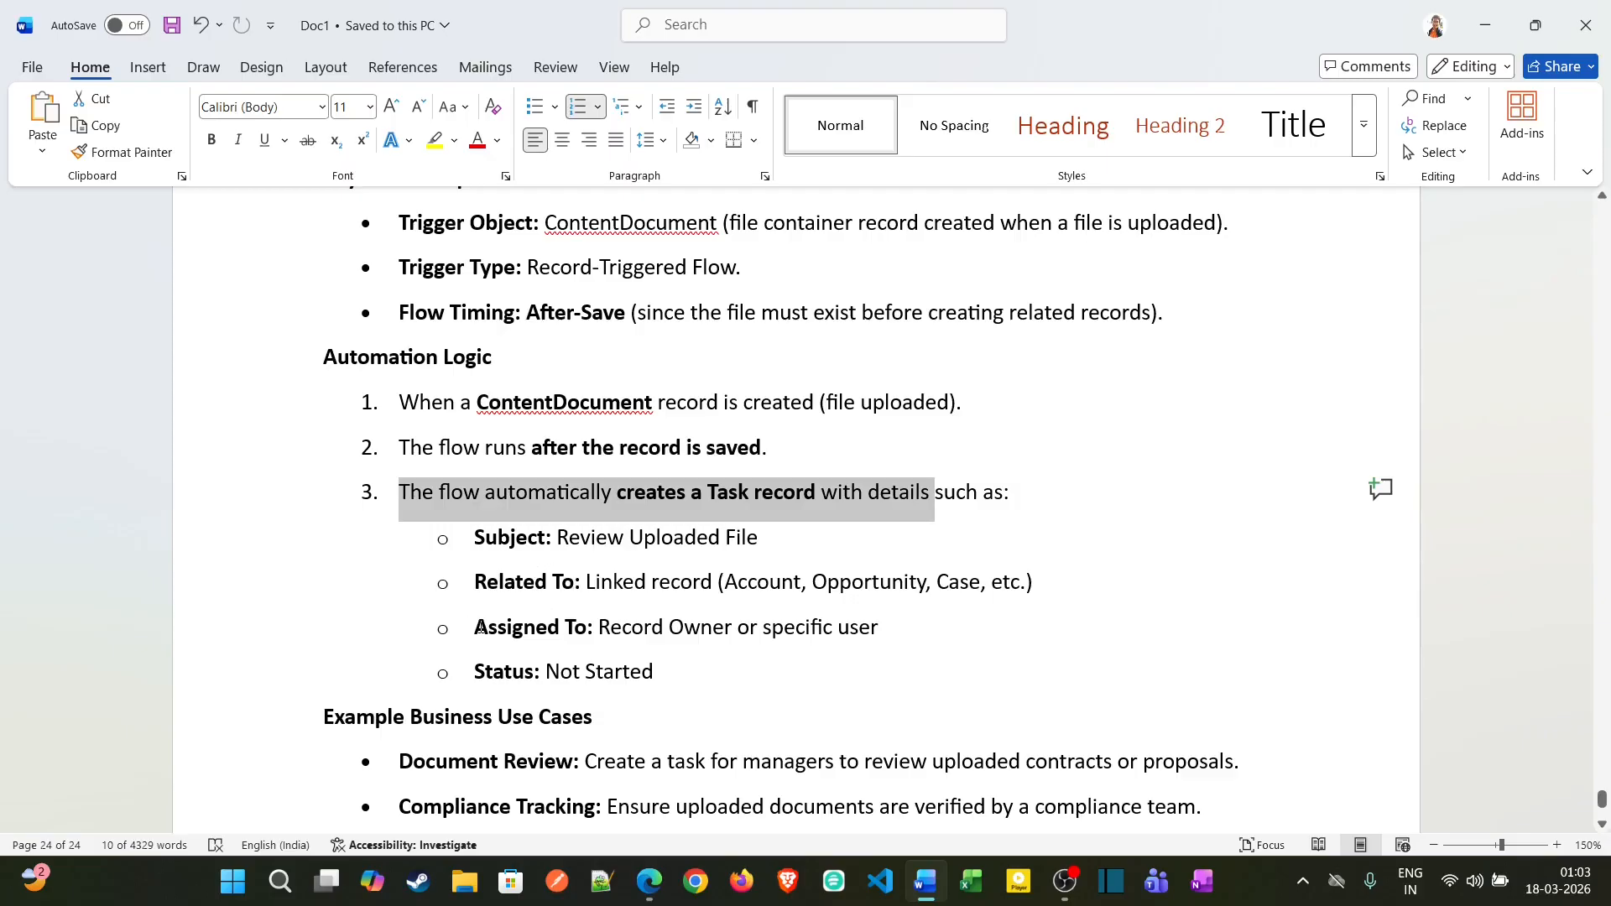
pyautogui.moveTo(480, 627); pyautogui.dragTo(599, 631)
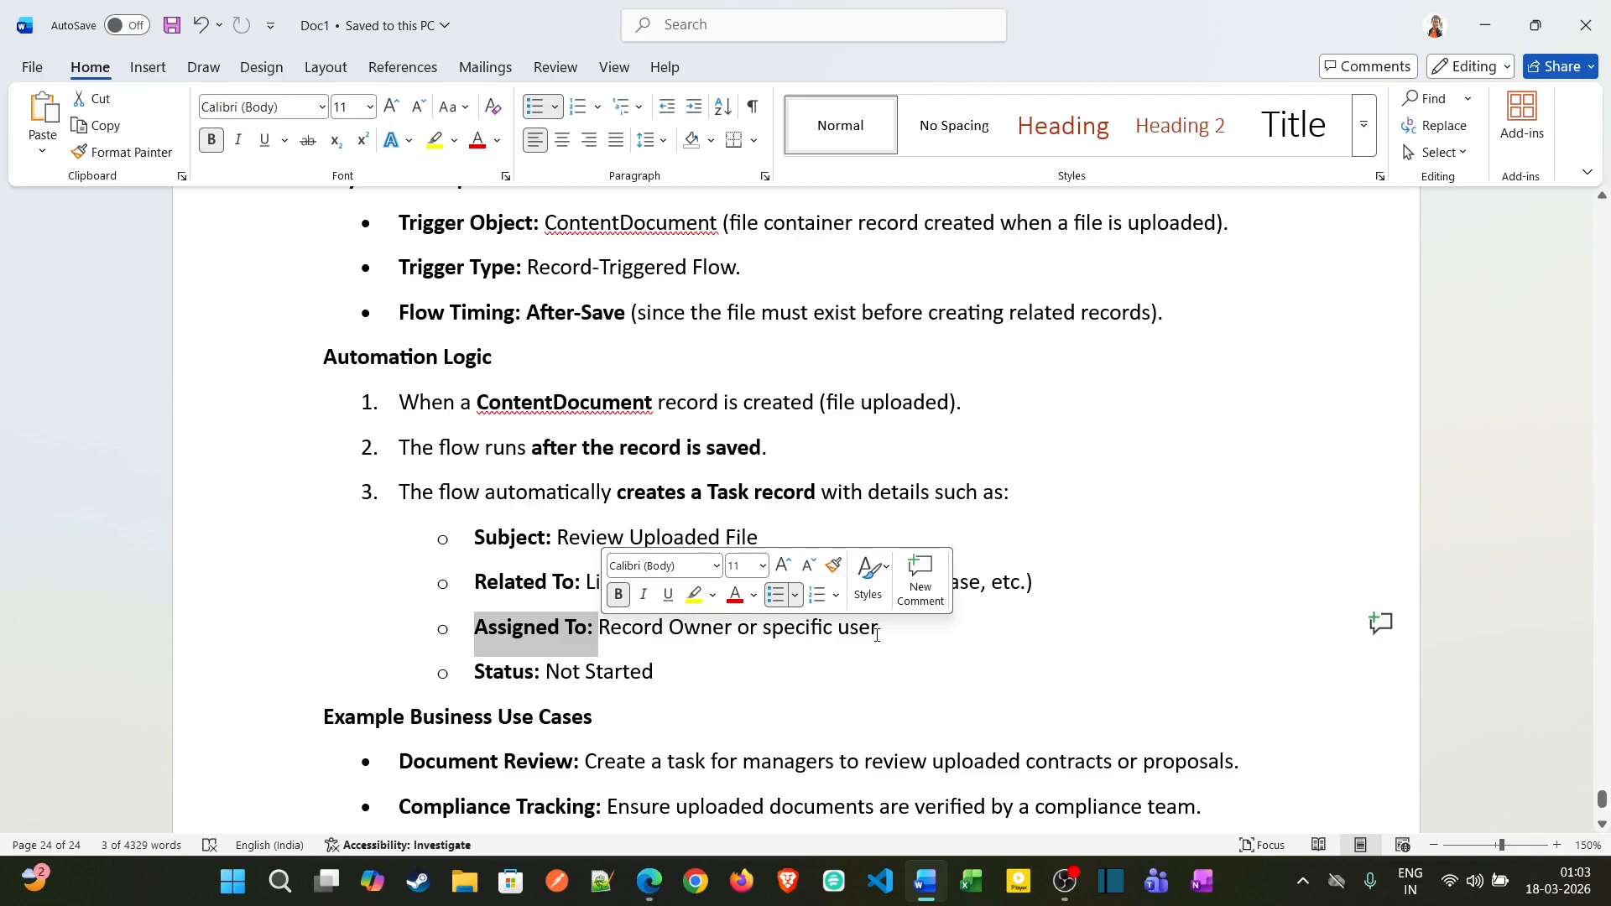
pyautogui.click(877, 636)
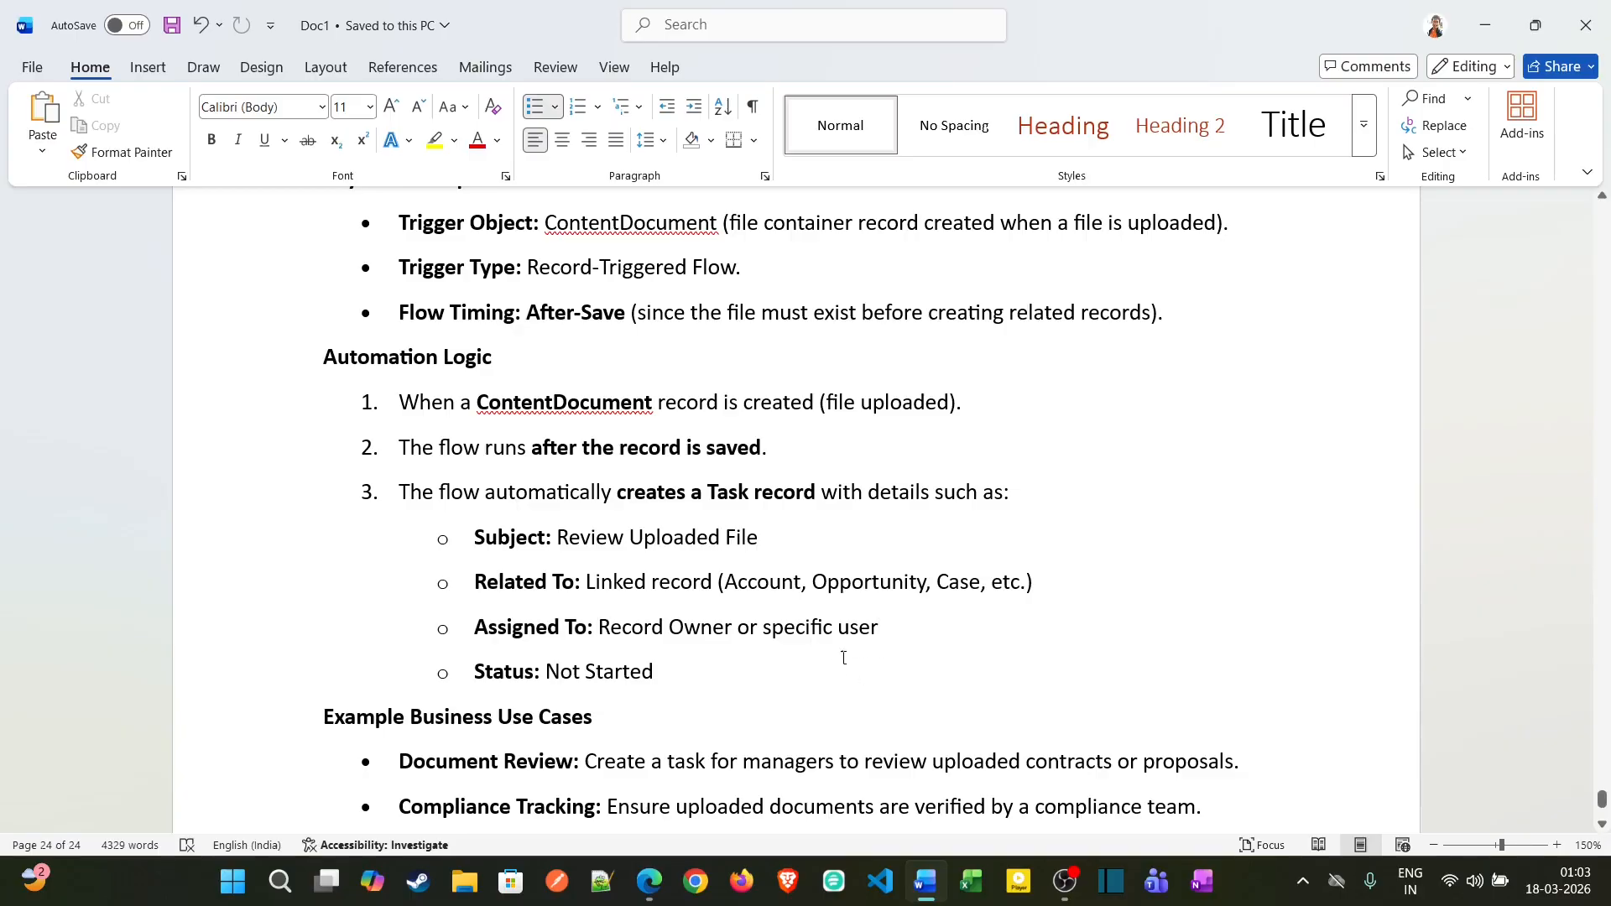
pyautogui.scroll(-1, 744, 638)
pyautogui.moveTo(466, 597); pyautogui.dragTo(654, 616)
pyautogui.scroll(-1, 634, 635)
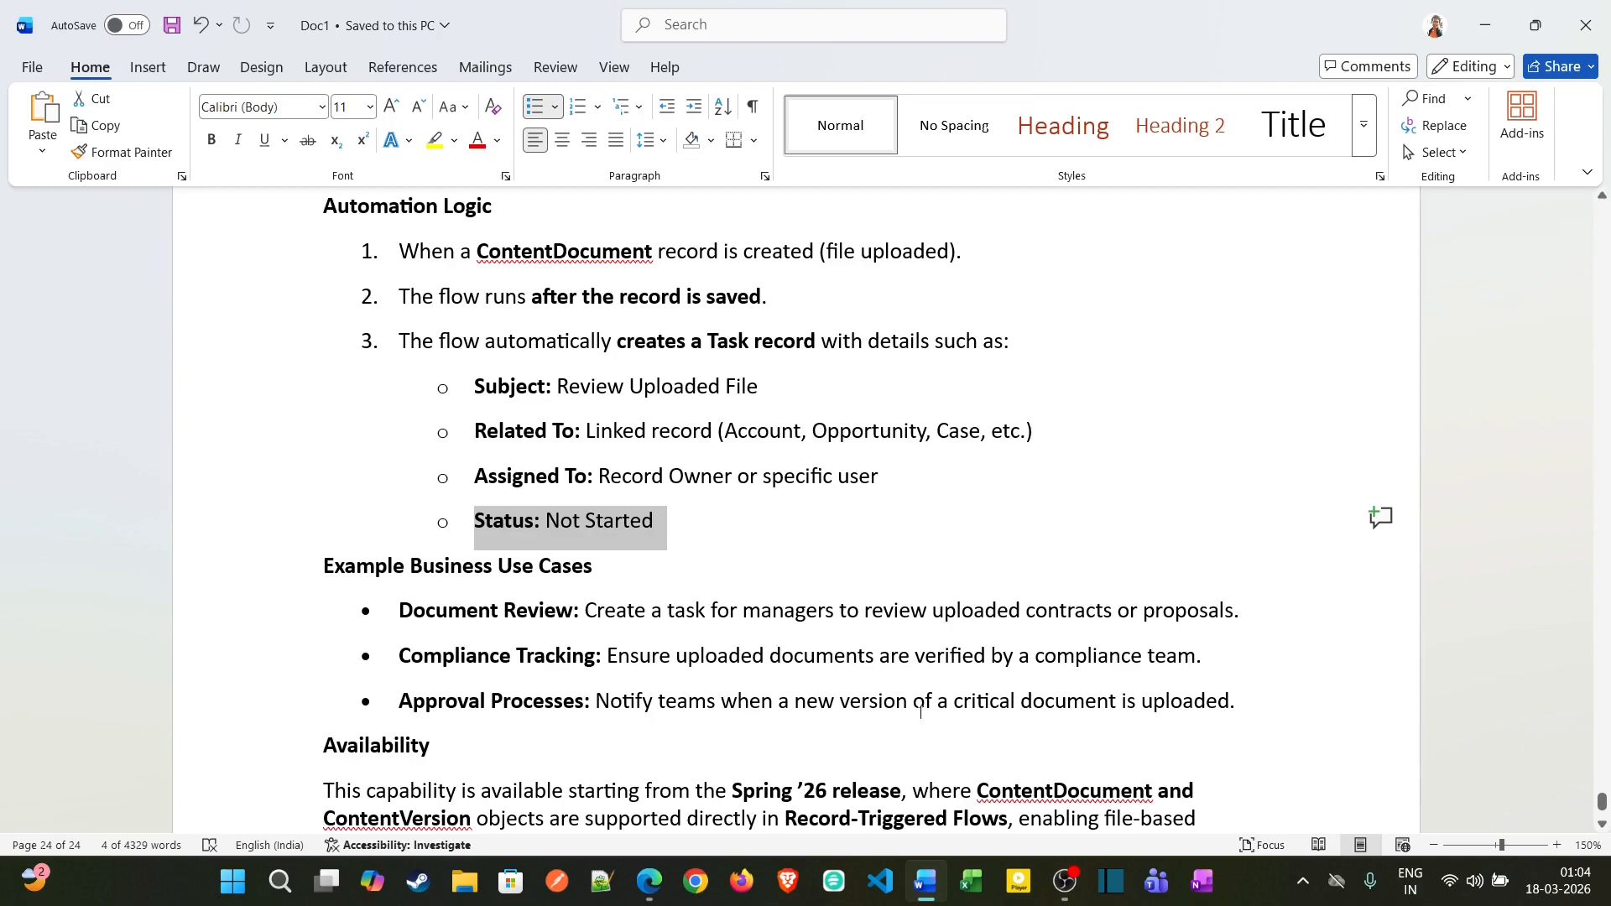
# - Review the example business use cases and the Availability paragraph, and return to the use case heading
pyautogui.scroll(-2, 1080, 721)
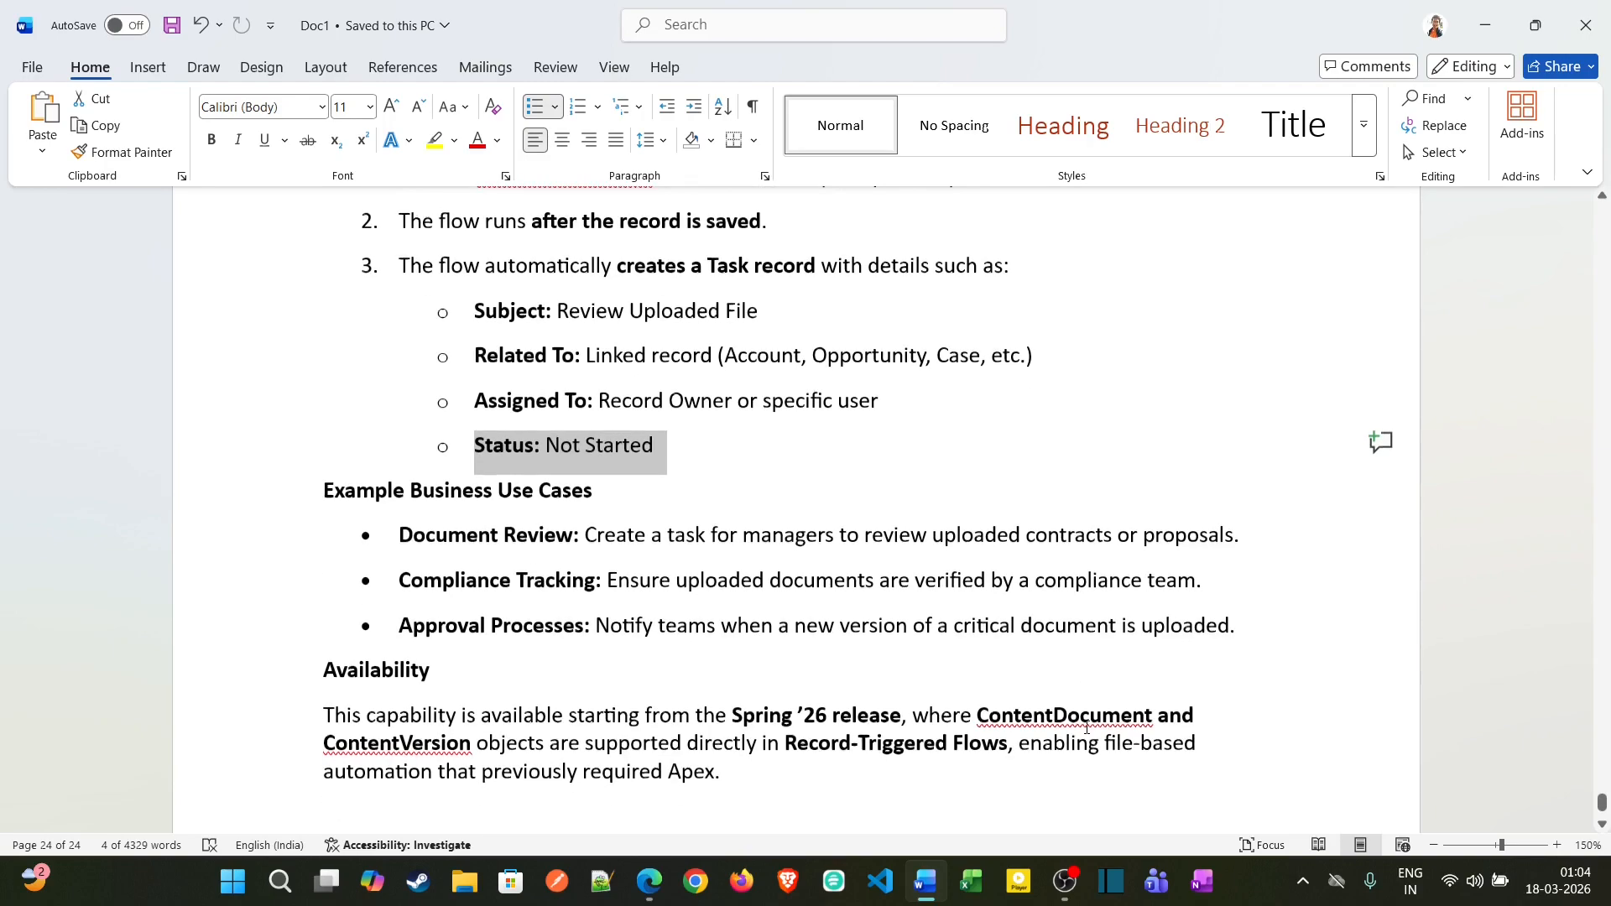
pyautogui.scroll(1, 382, 734)
pyautogui.moveTo(545, 715); pyautogui.dragTo(1195, 727)
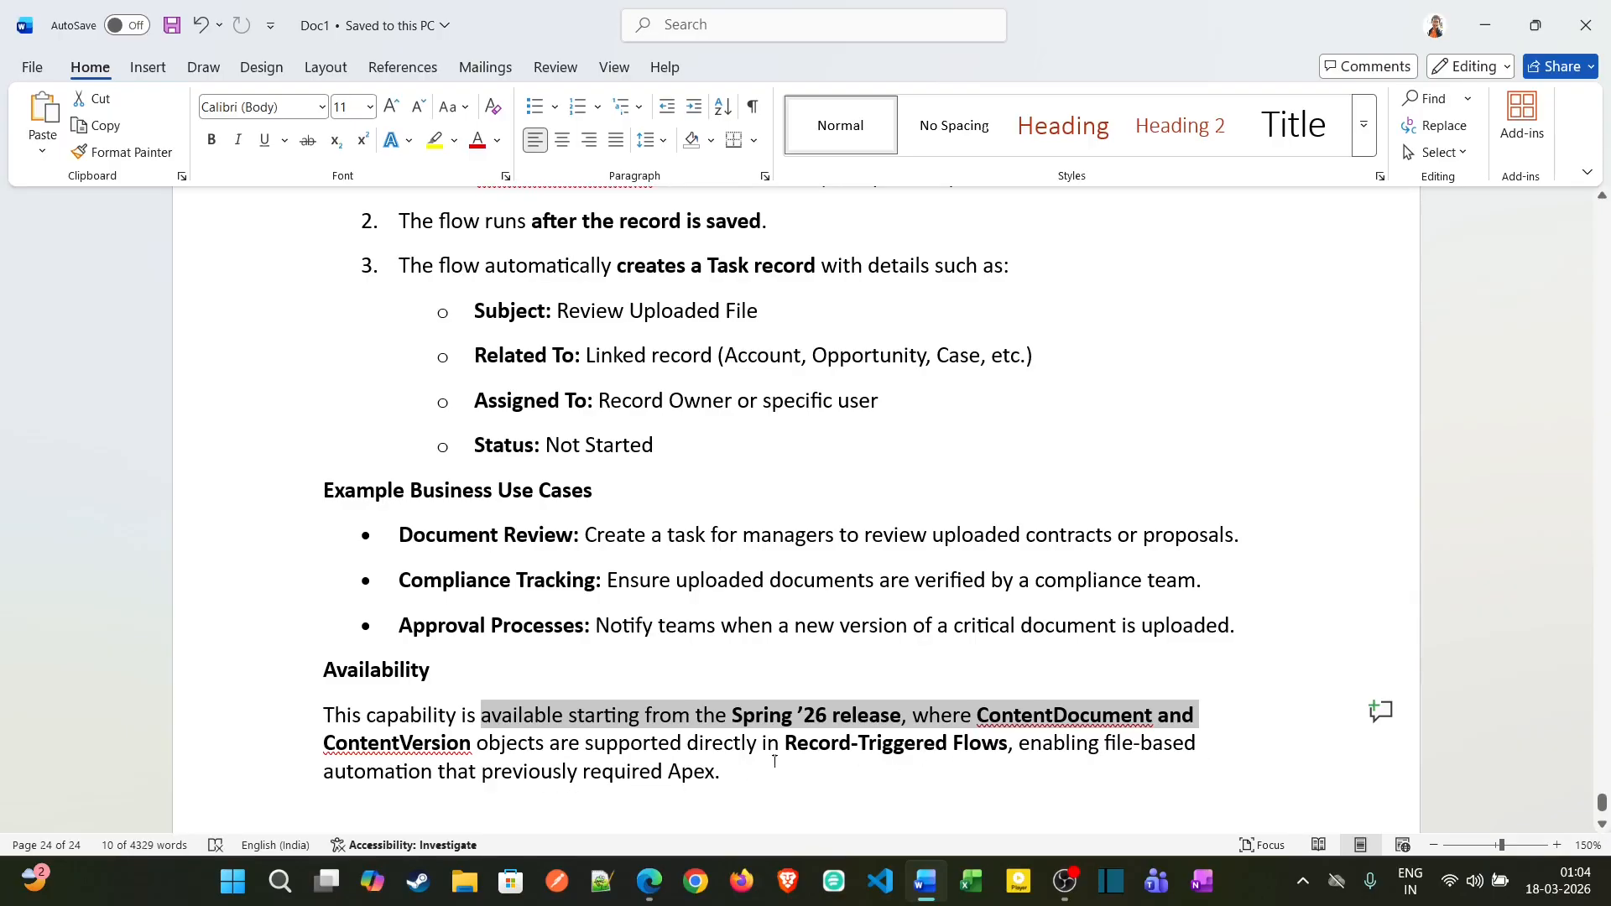
pyautogui.scroll(7, 775, 755)
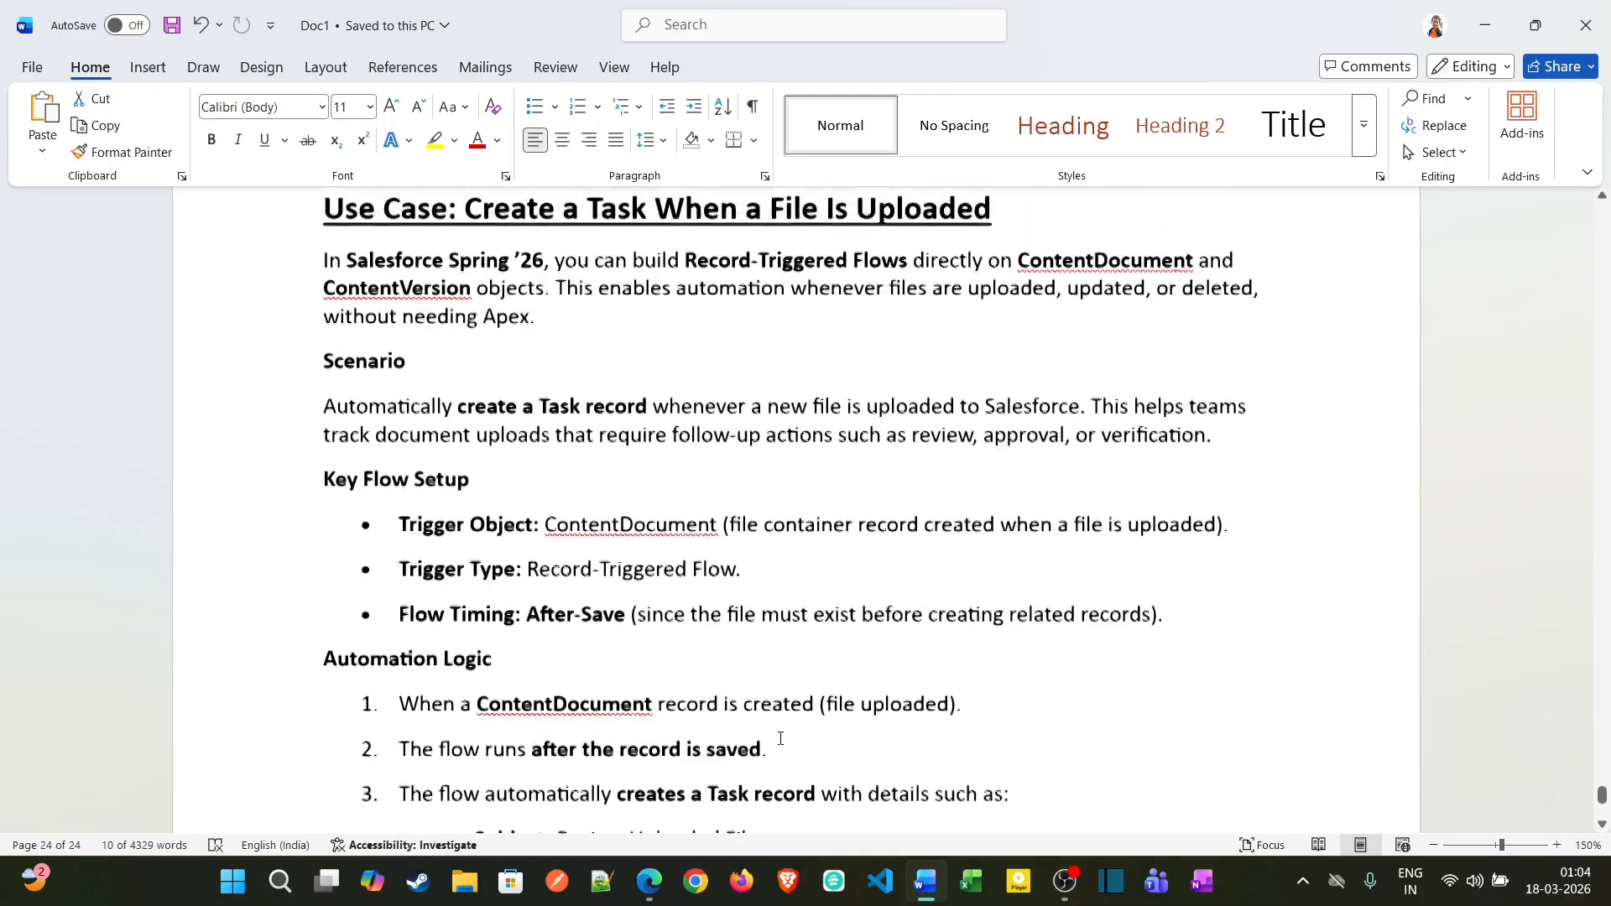
pyautogui.scroll(1, 781, 738)
pyautogui.scroll(-1, 781, 739)
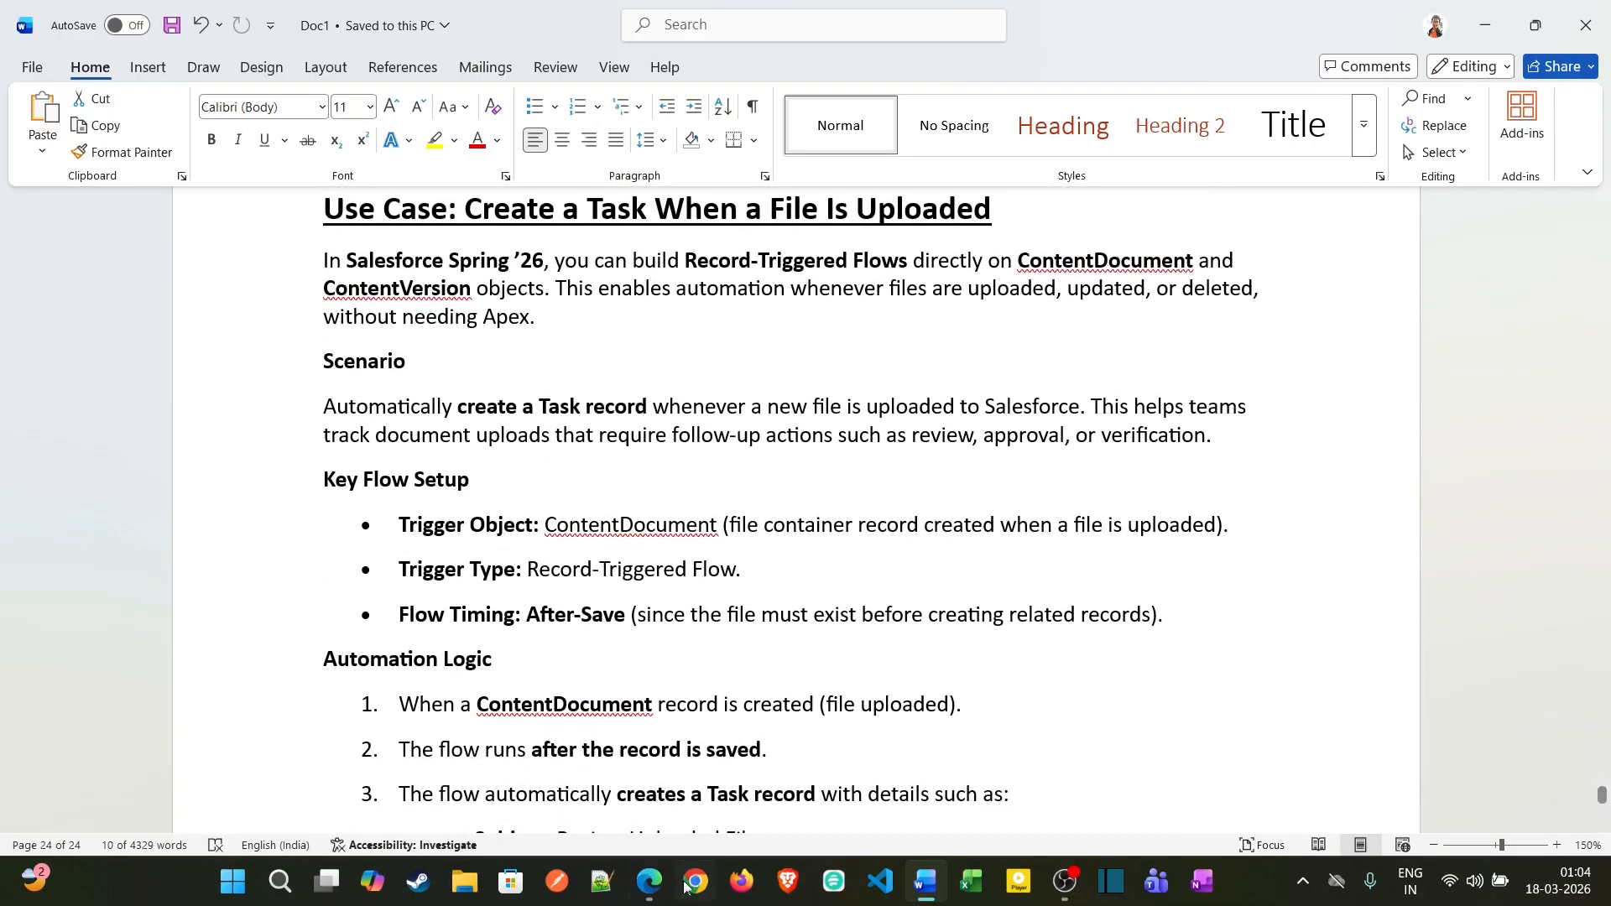
# - Switch to Salesforce in Edge, open Setup for the current app and find the Flows page with the search term "flows"
pyautogui.click(649, 881)
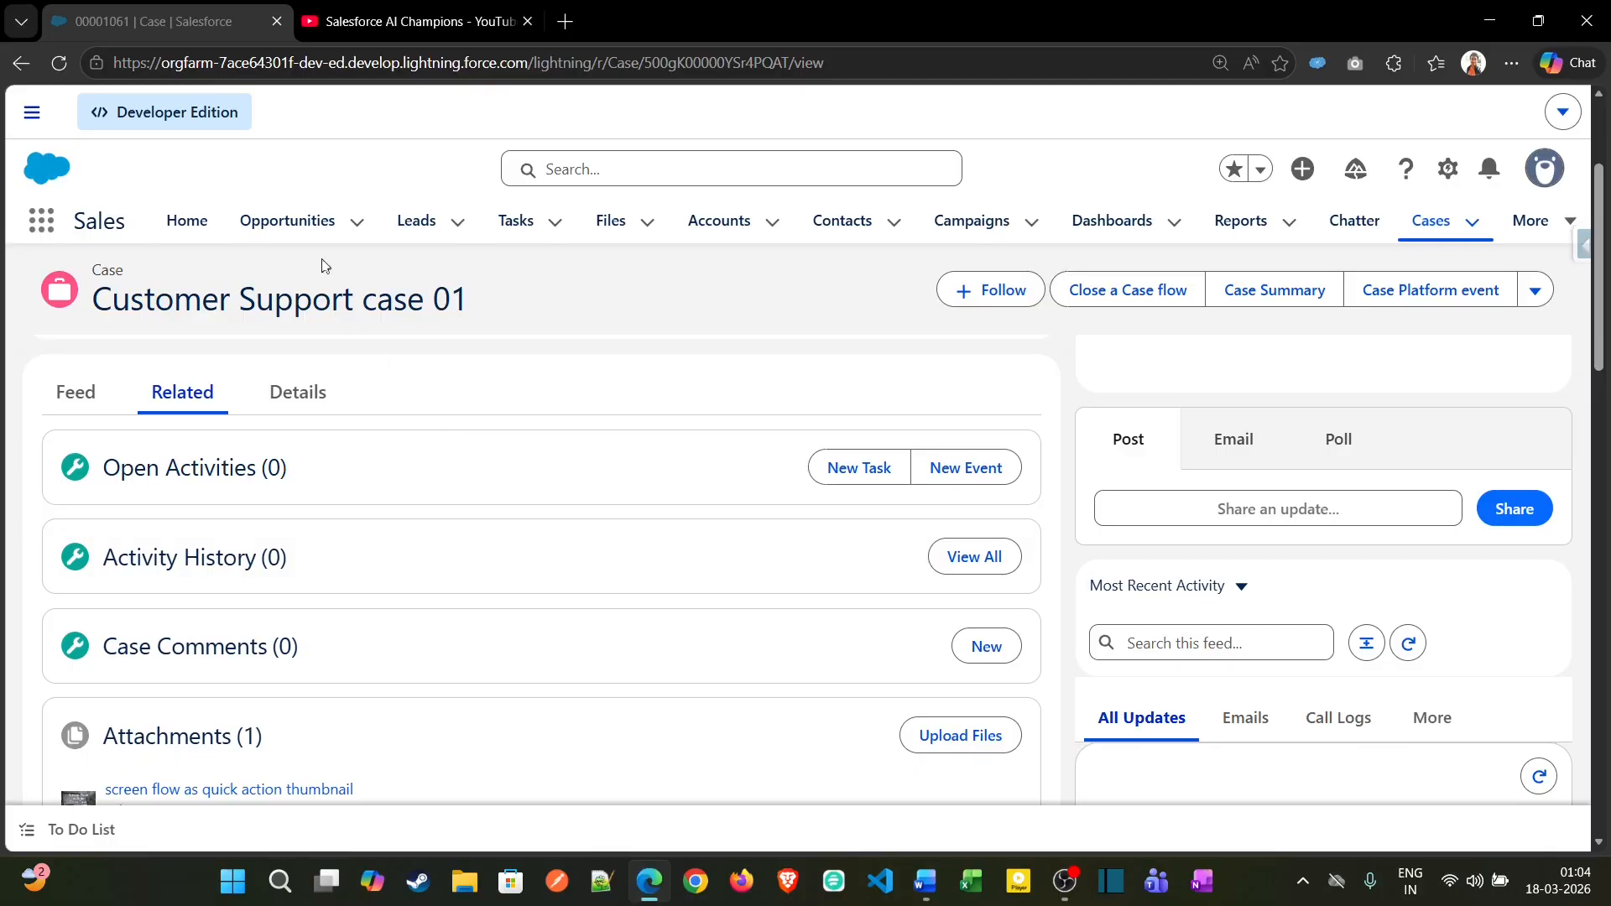
pyautogui.click(1448, 168)
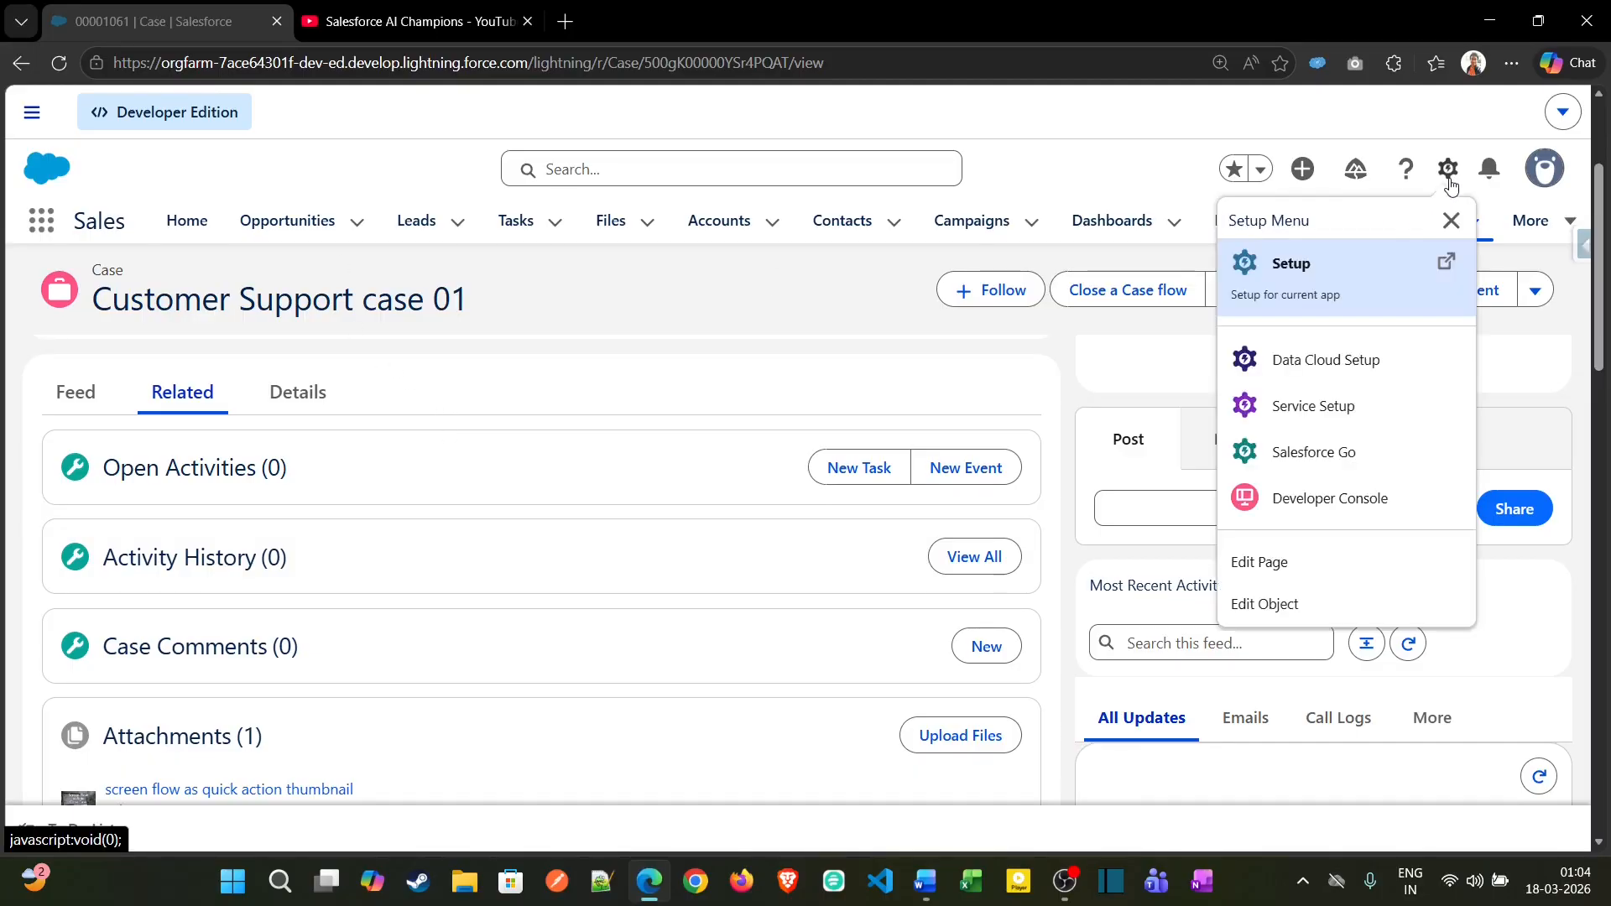
pyautogui.click(1343, 287)
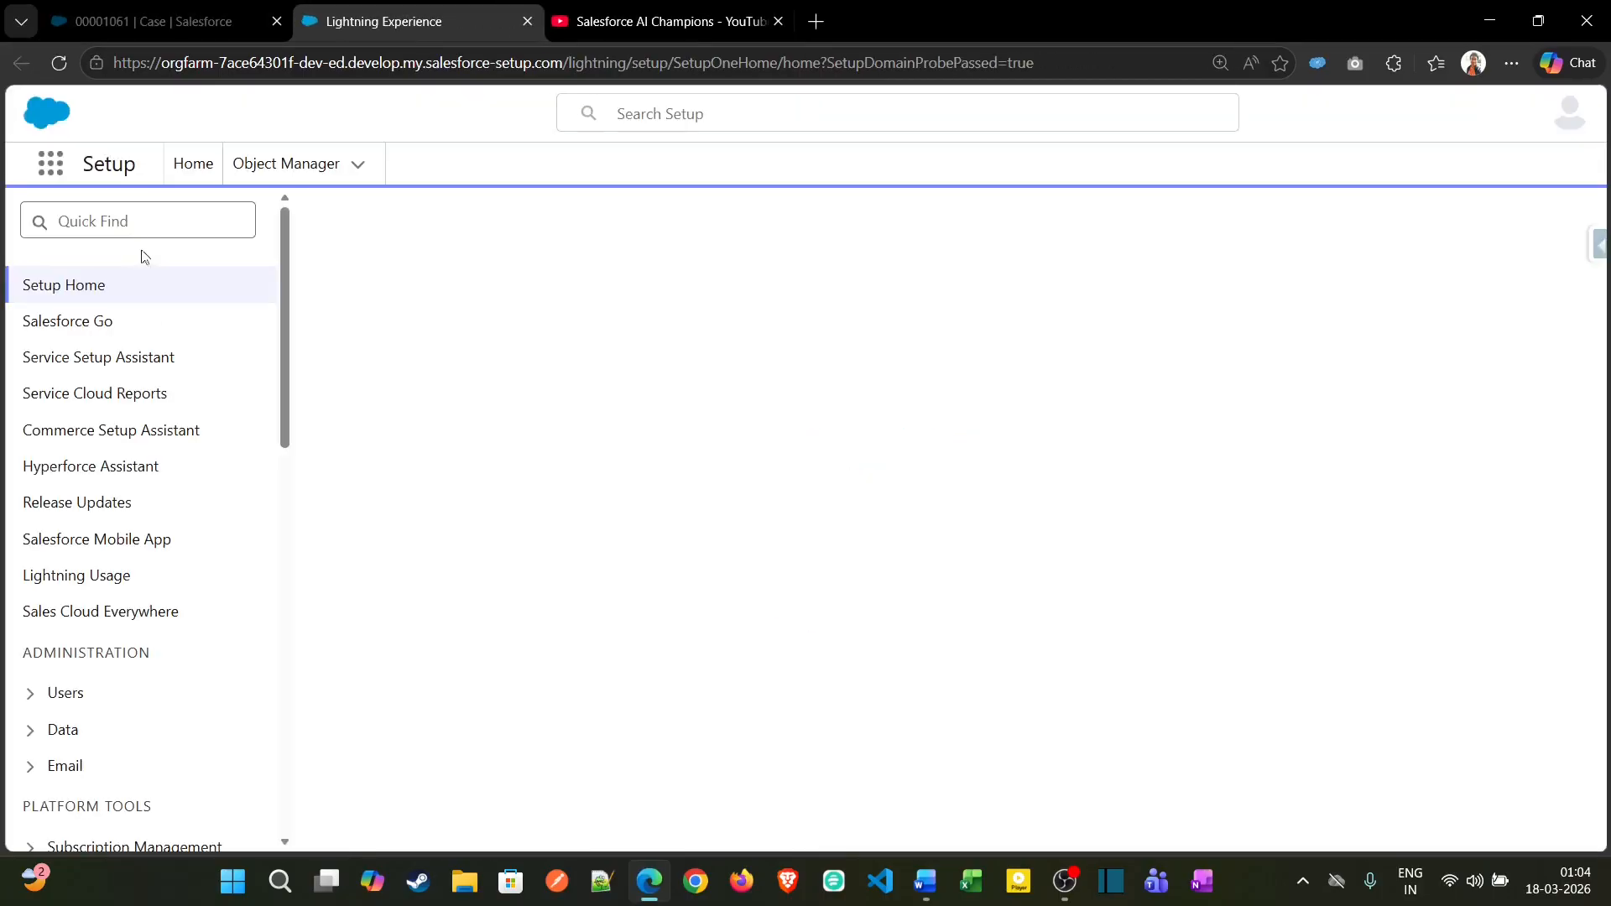
pyautogui.click(144, 260)
pyautogui.write('f')
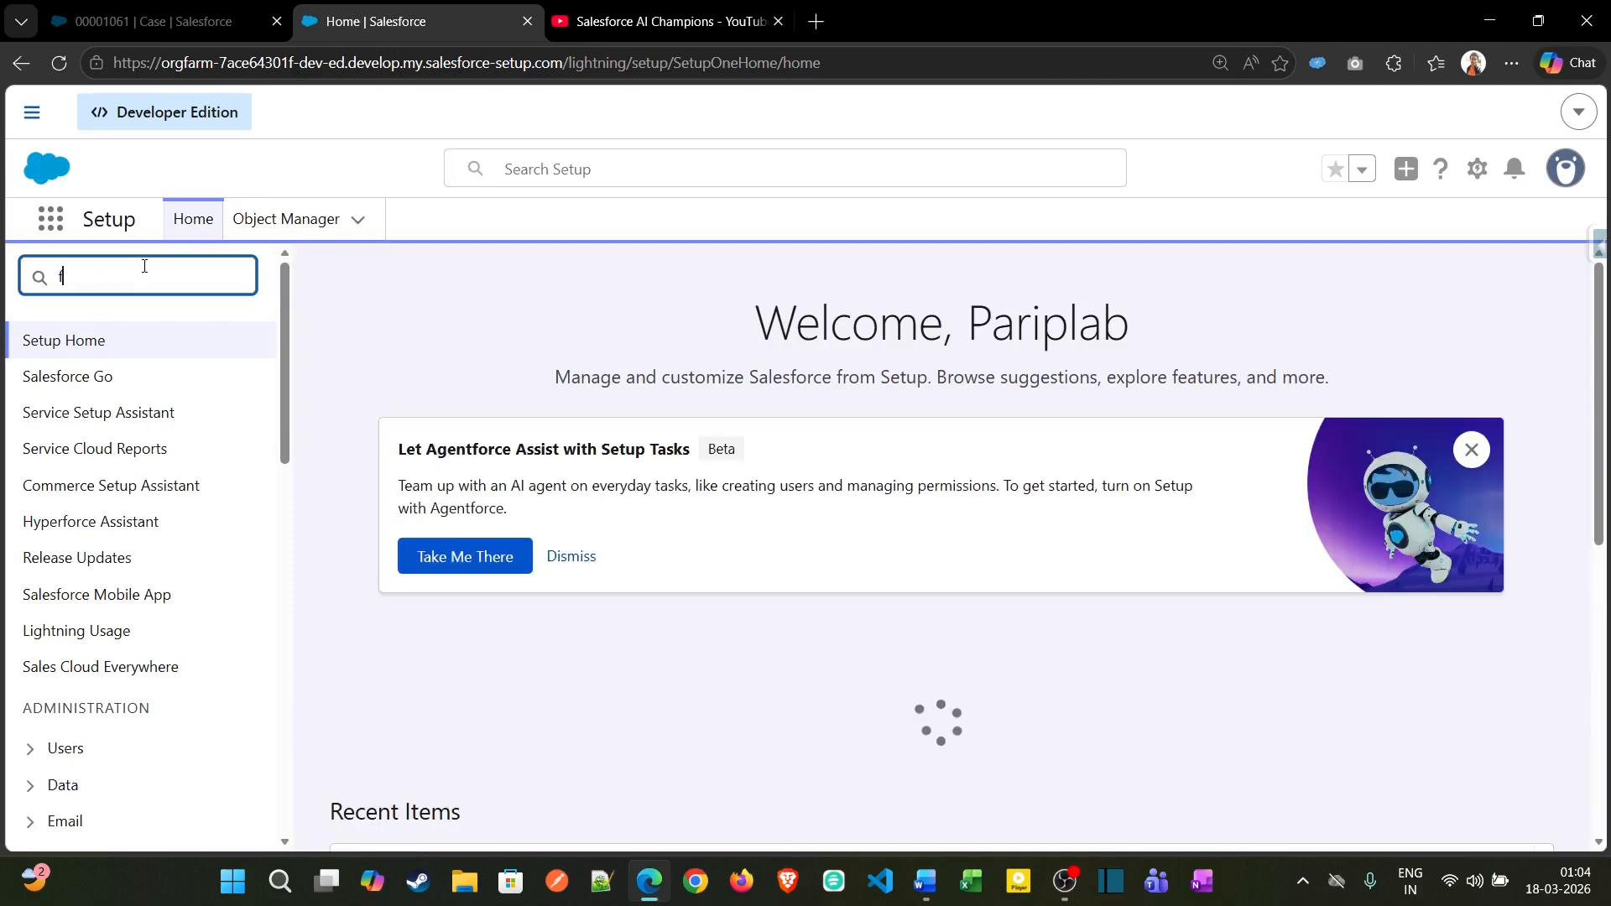
pyautogui.write('lows')
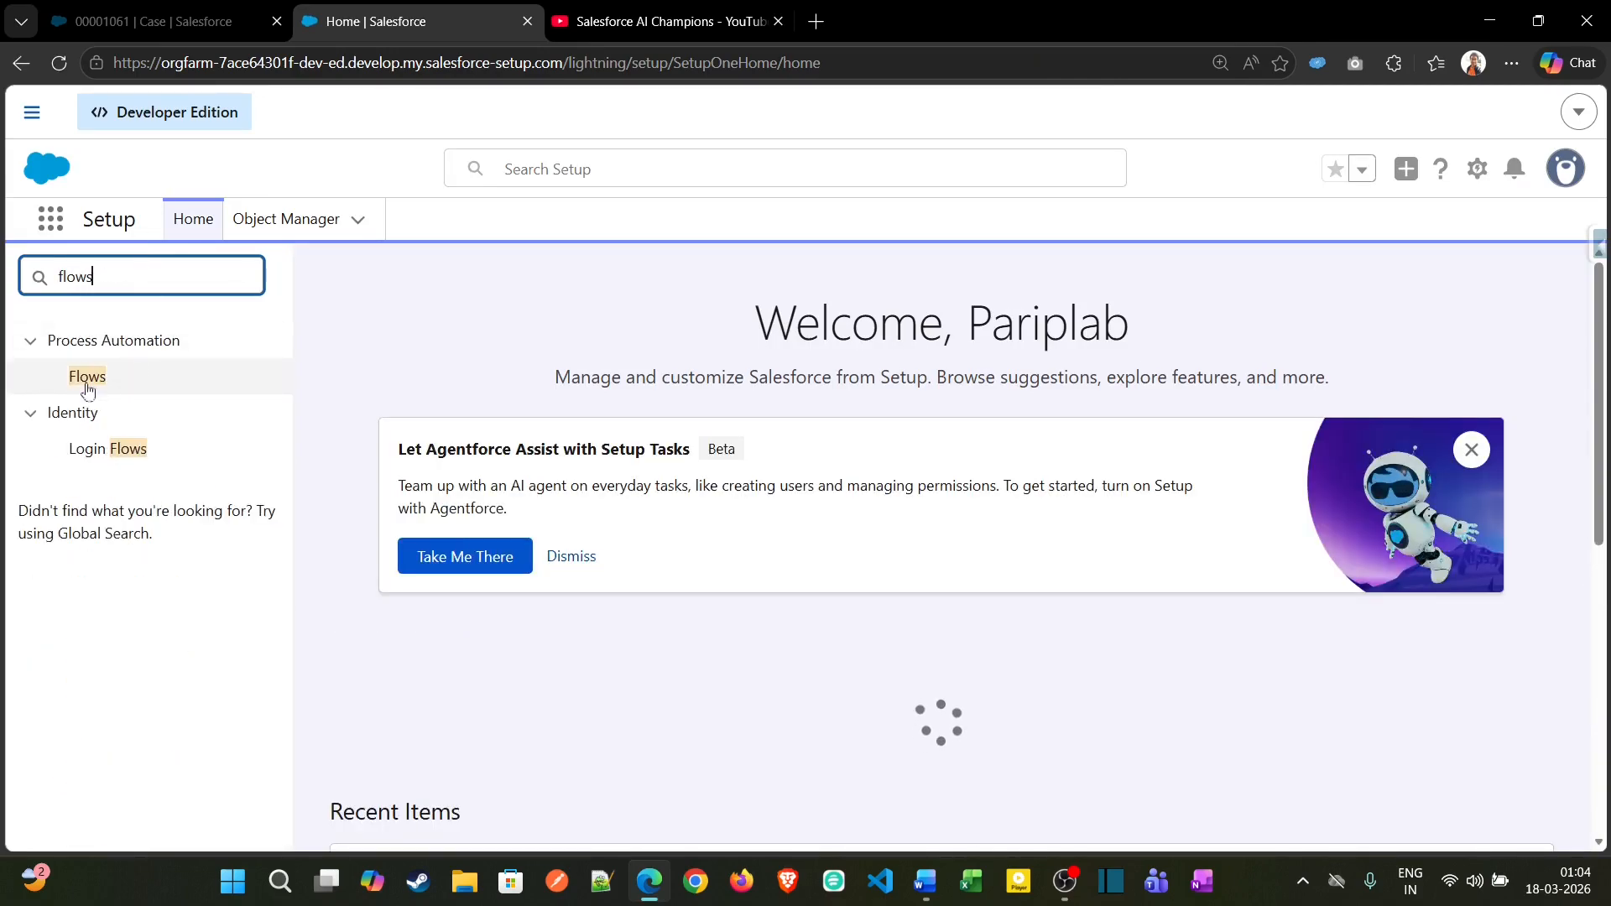
pyautogui.click(85, 379)
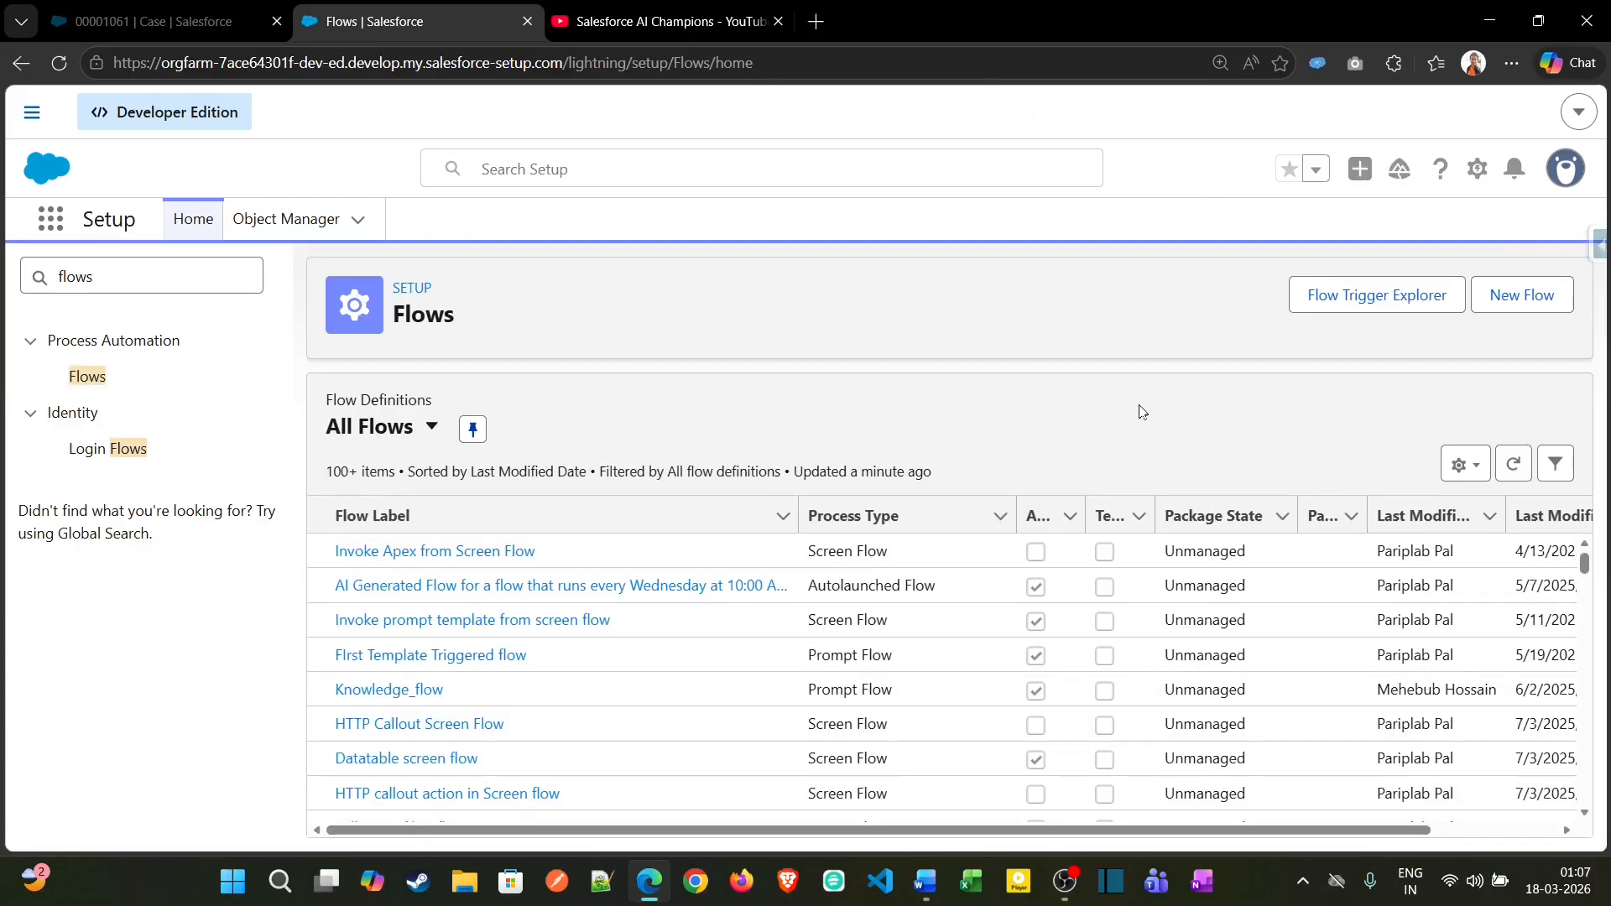
# - Create a new Record-Triggered Flow from the Triggered Automations category
pyautogui.click(1545, 313)
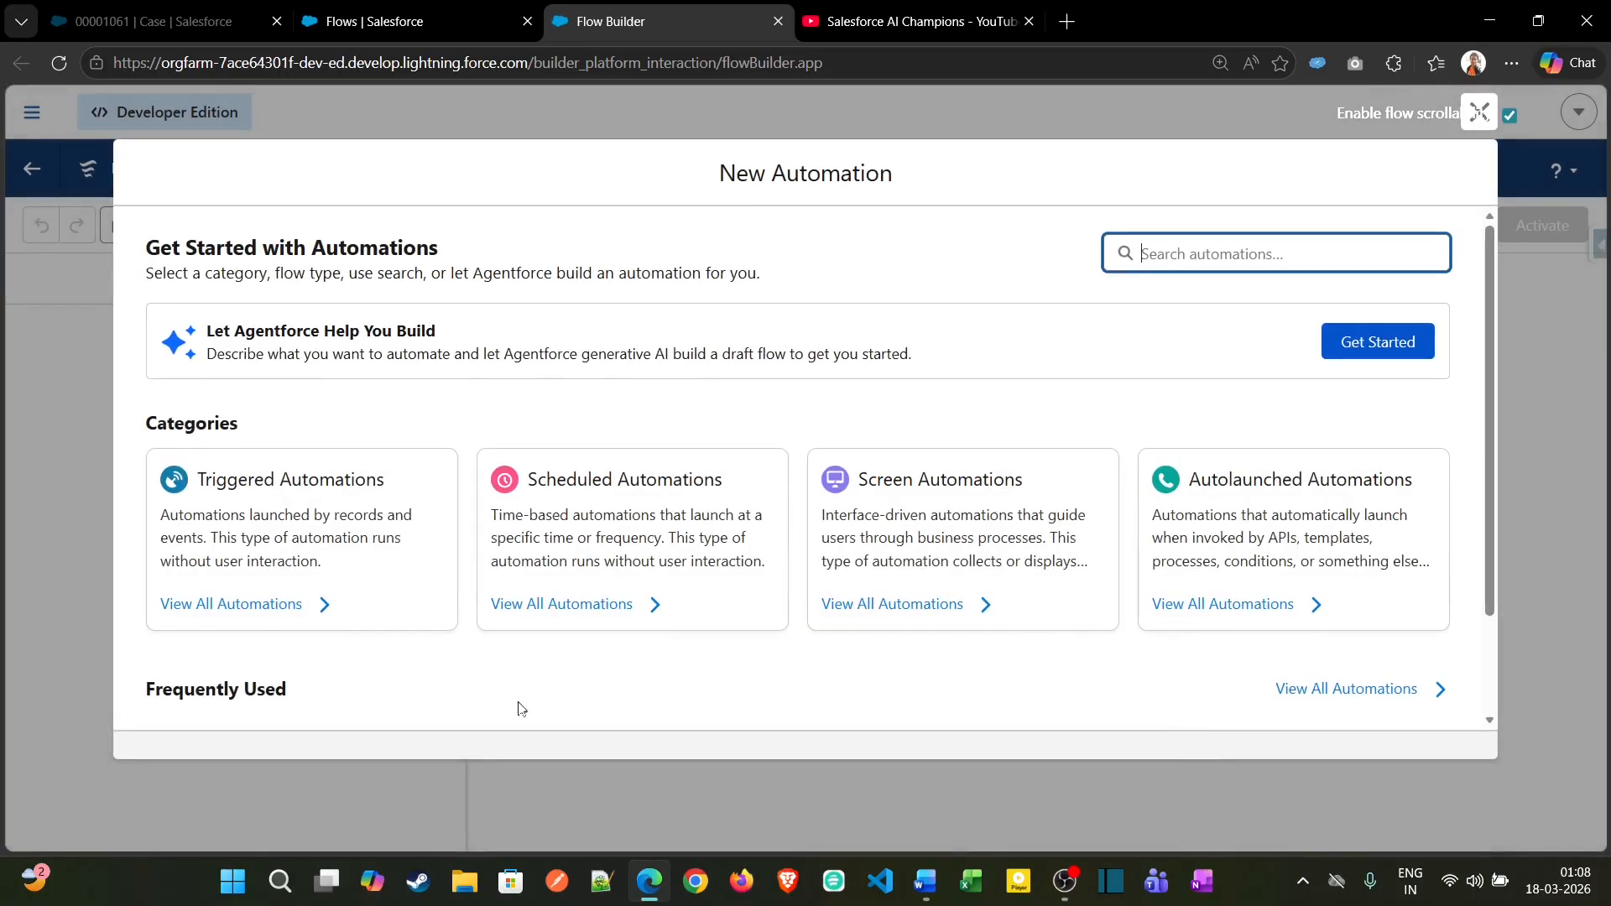
pyautogui.click(272, 606)
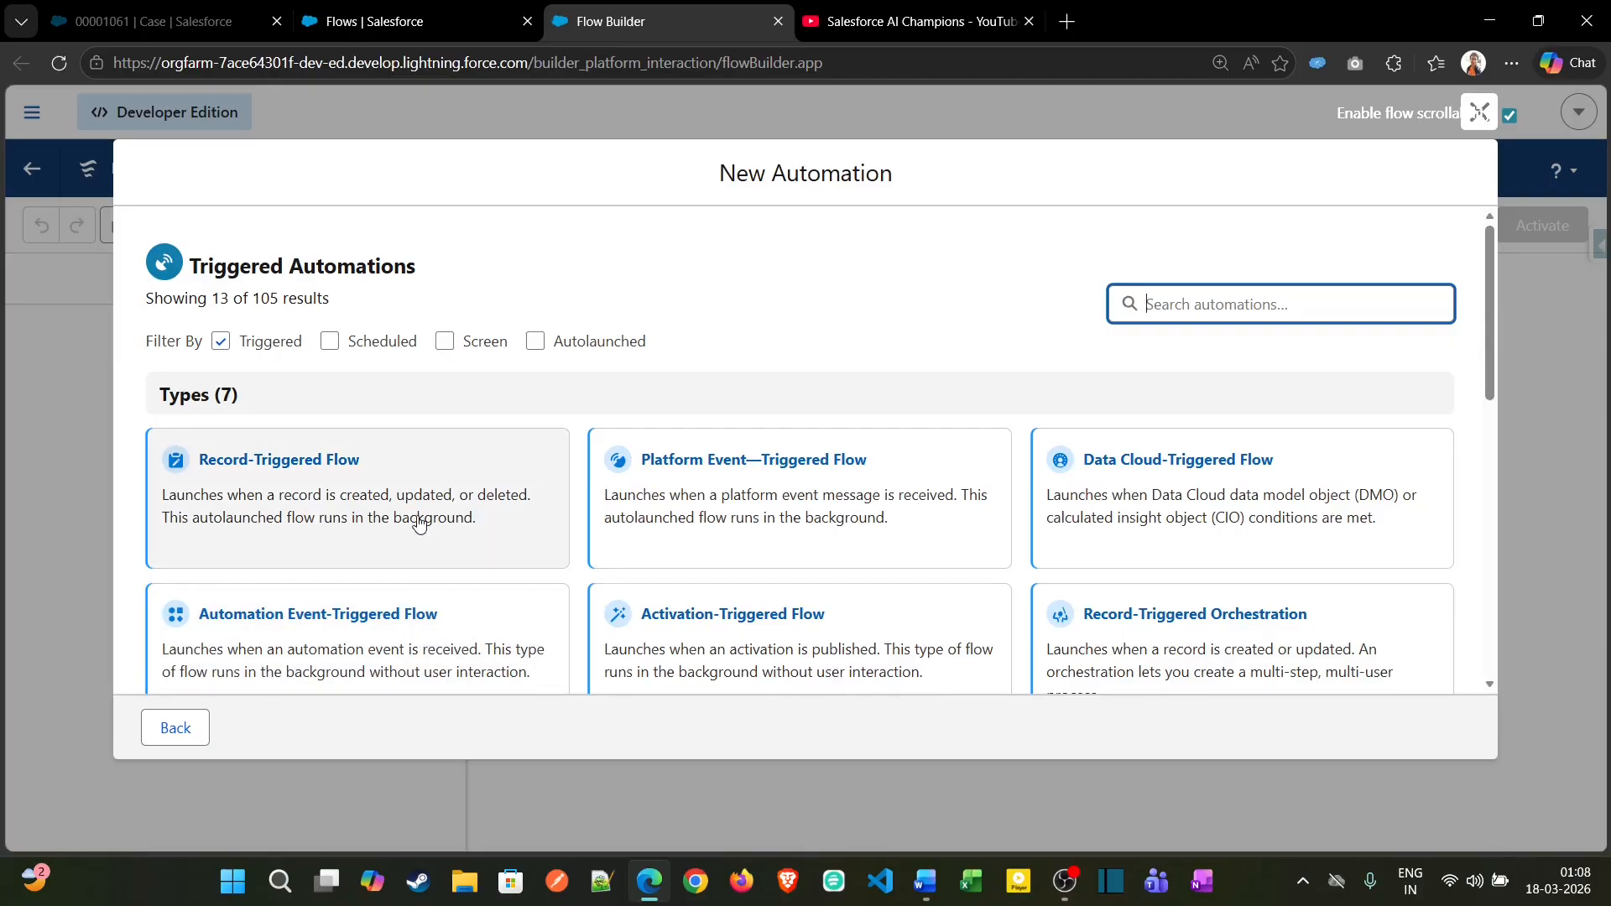
pyautogui.click(287, 483)
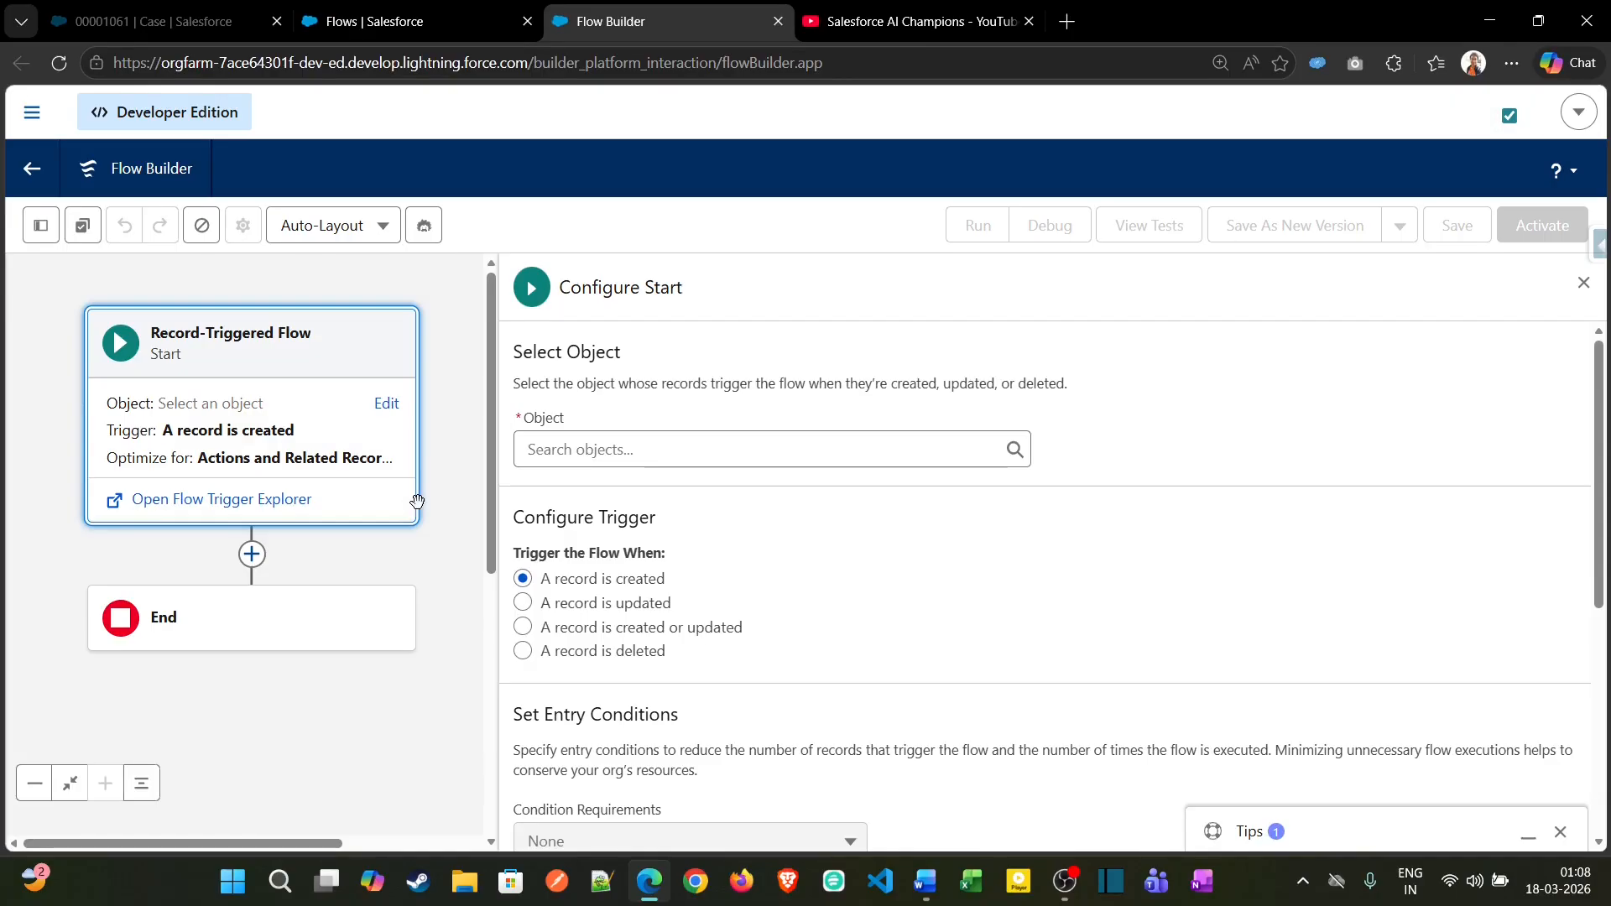
# - Set Content Document (Beta) as the flow's triggering object and review the trigger, entry condition and optimization settings
pyautogui.click(825, 446)
pyautogui.write('Content')
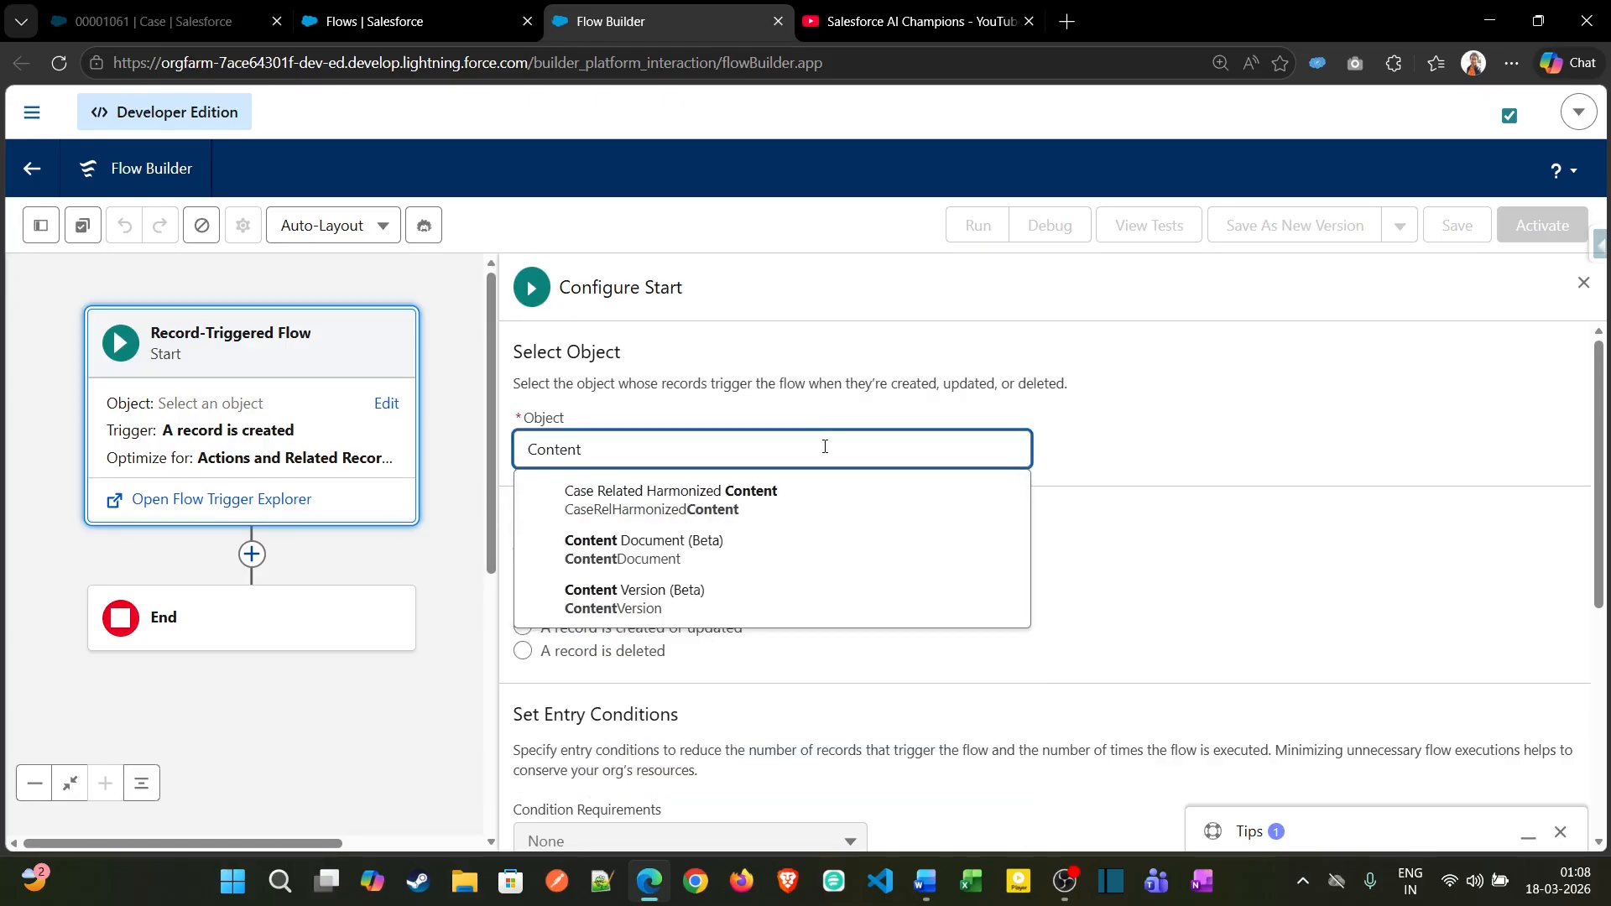
pyautogui.click(759, 549)
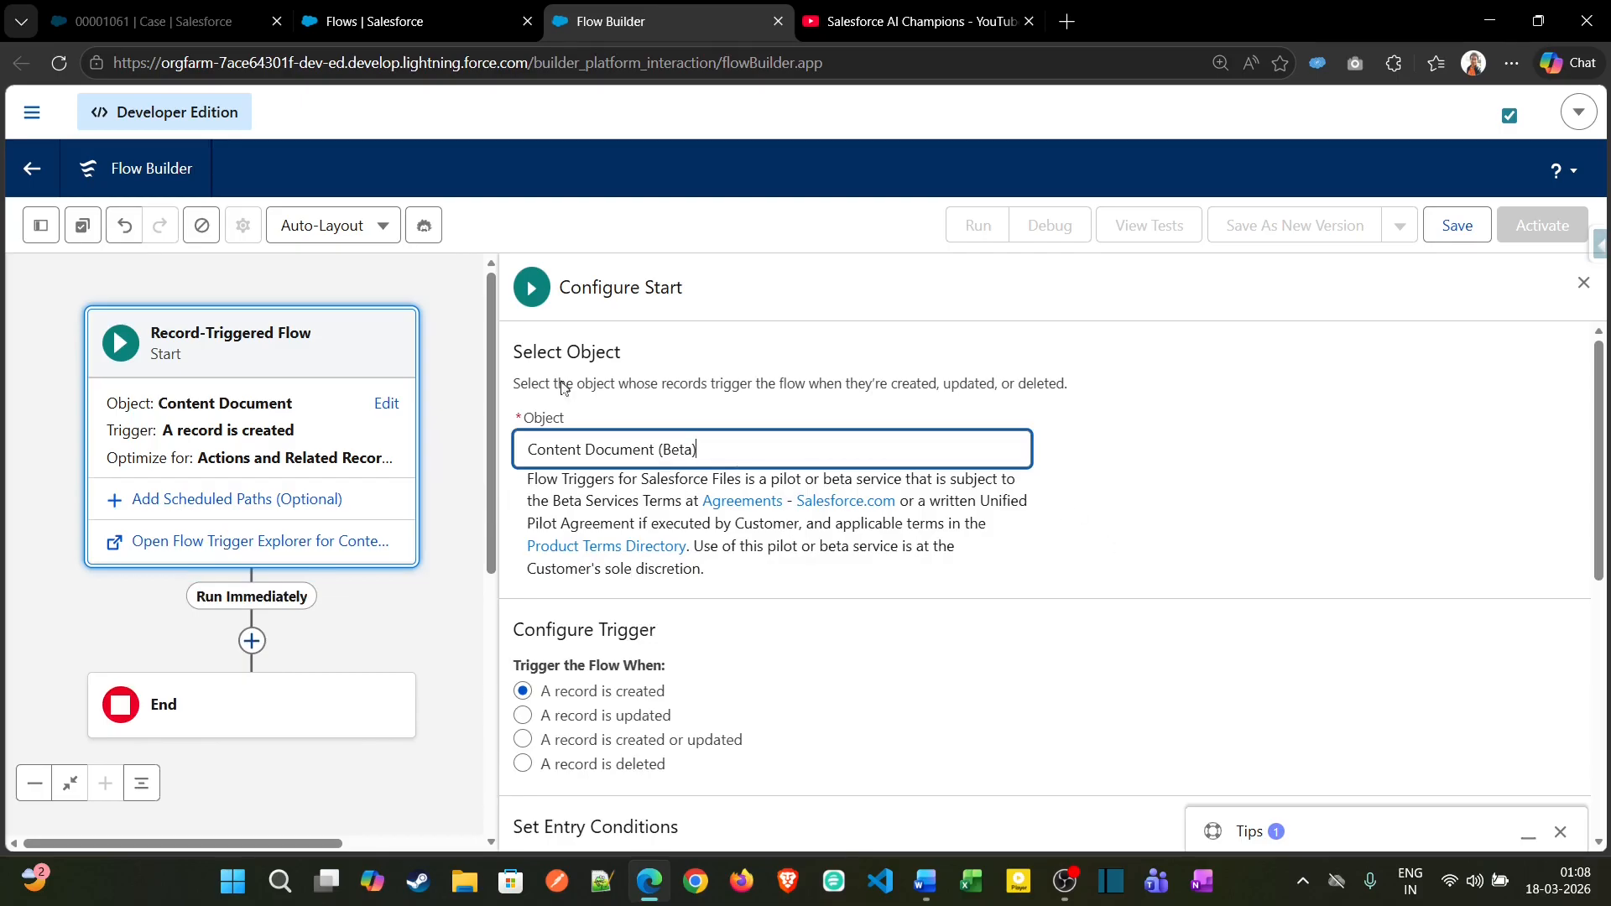
pyautogui.scroll(-3, 718, 675)
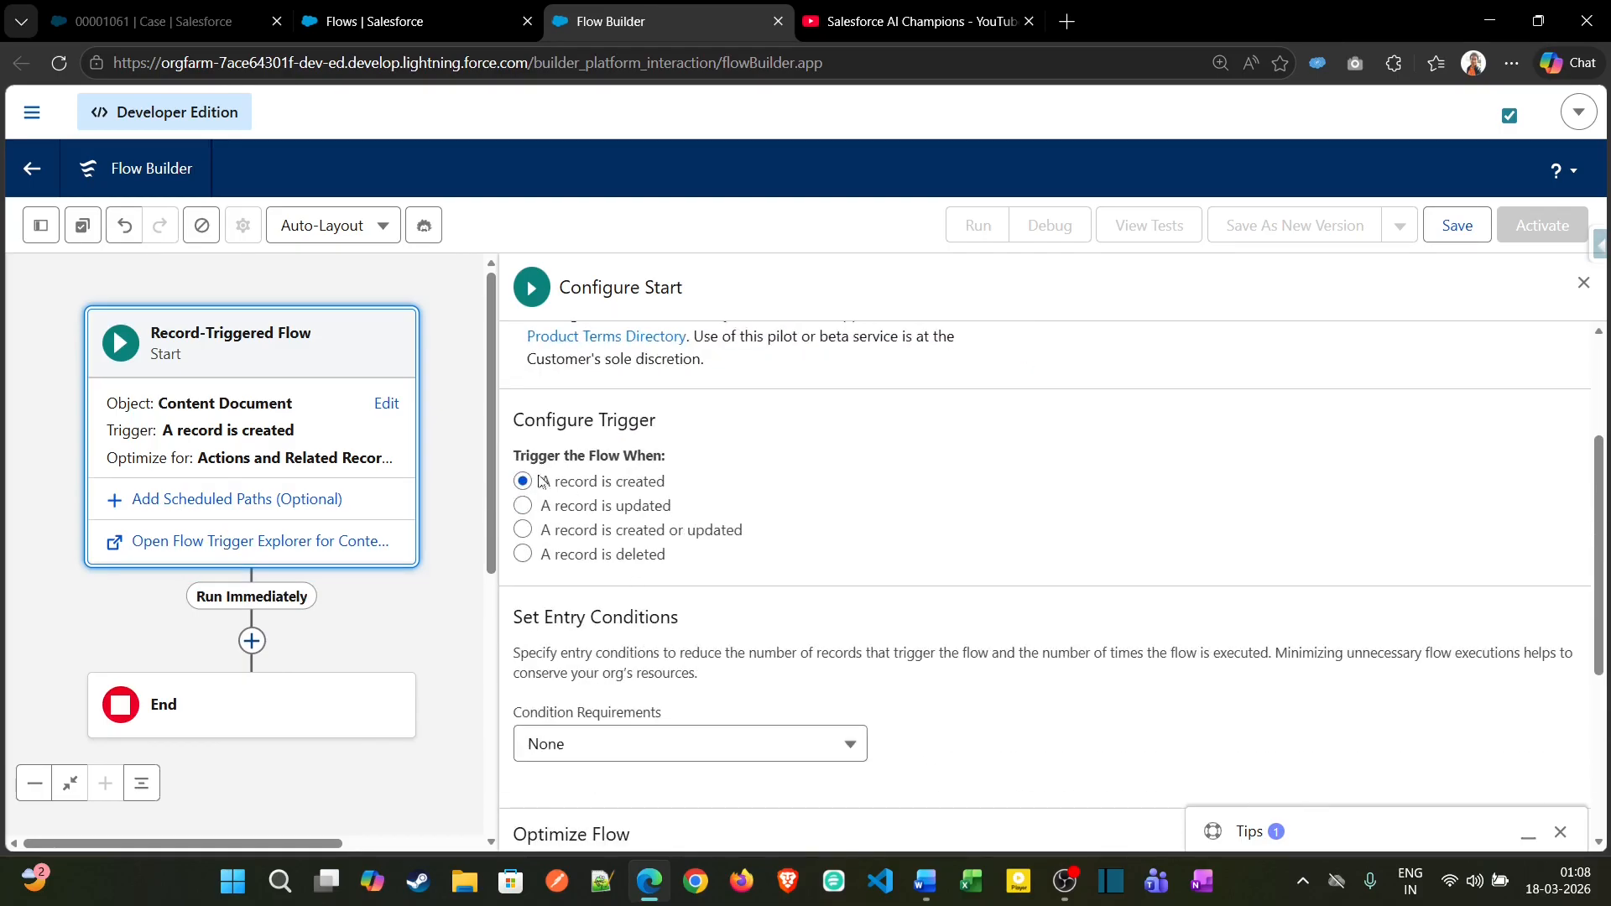
pyautogui.scroll(-2, 694, 480)
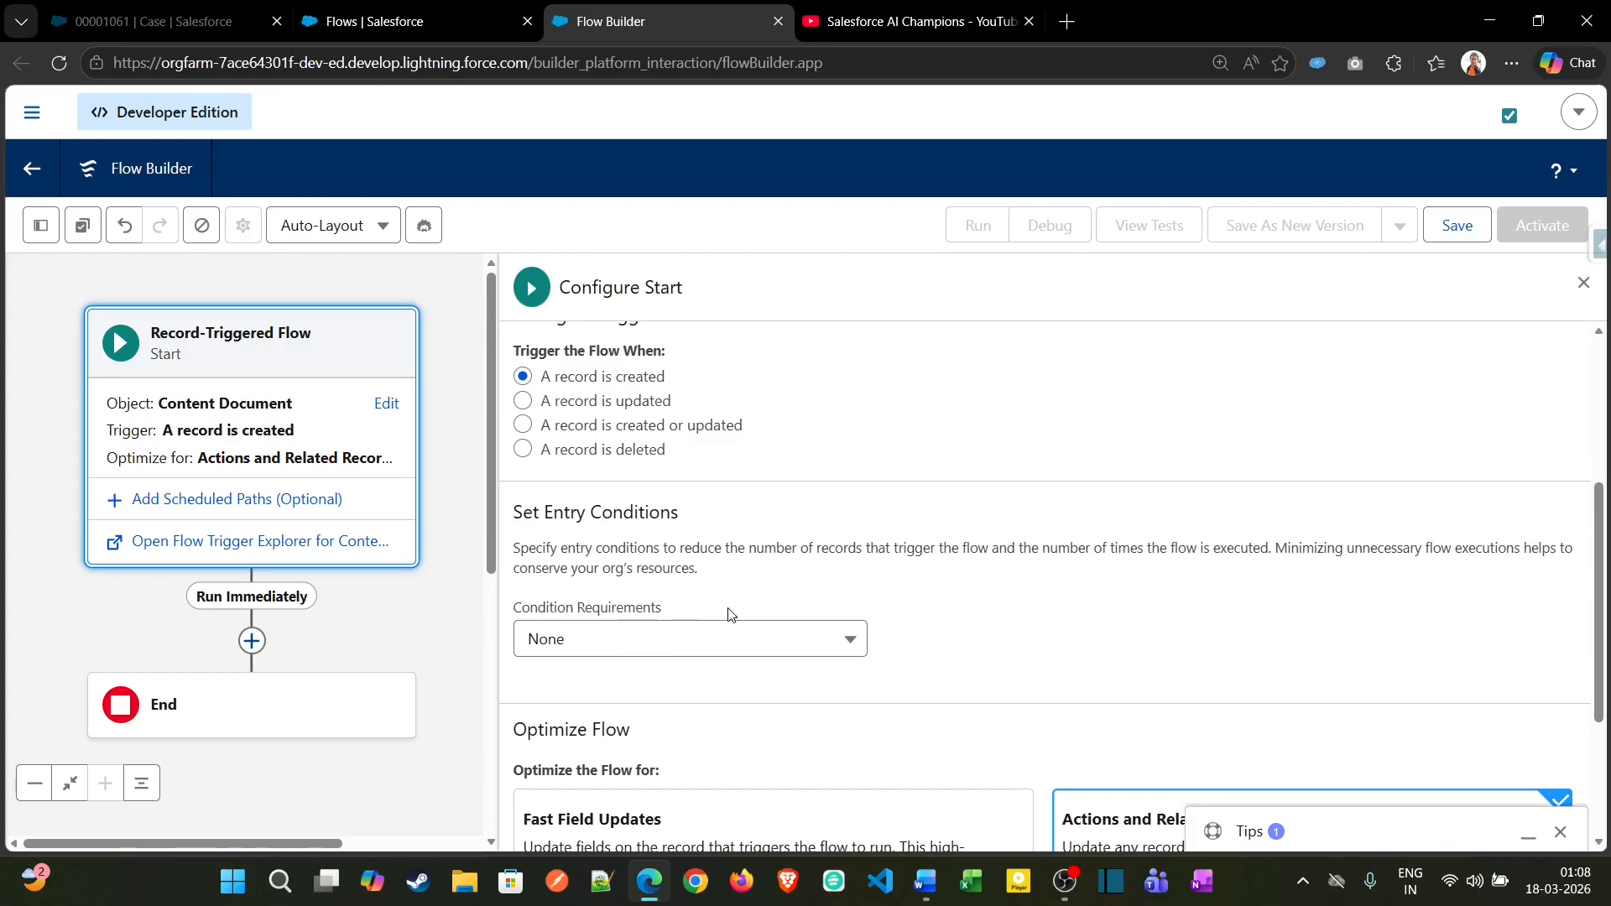
pyautogui.scroll(-2, 726, 638)
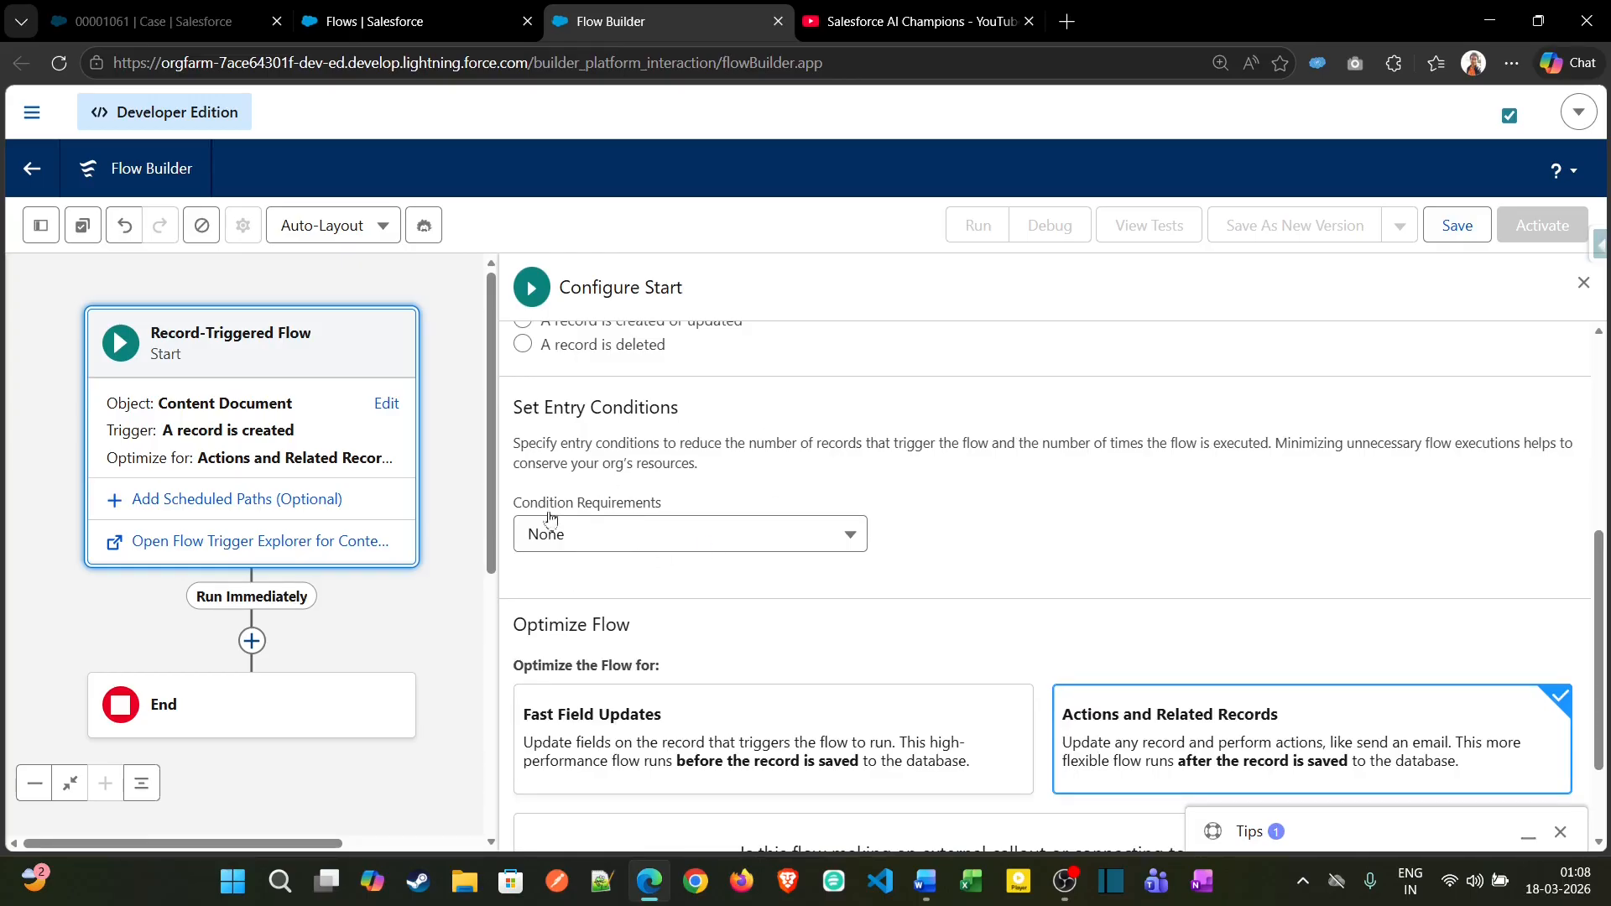
# - Add a Create Records element after the Run Immediately path and label it "Create a task record"
pyautogui.click(253, 642)
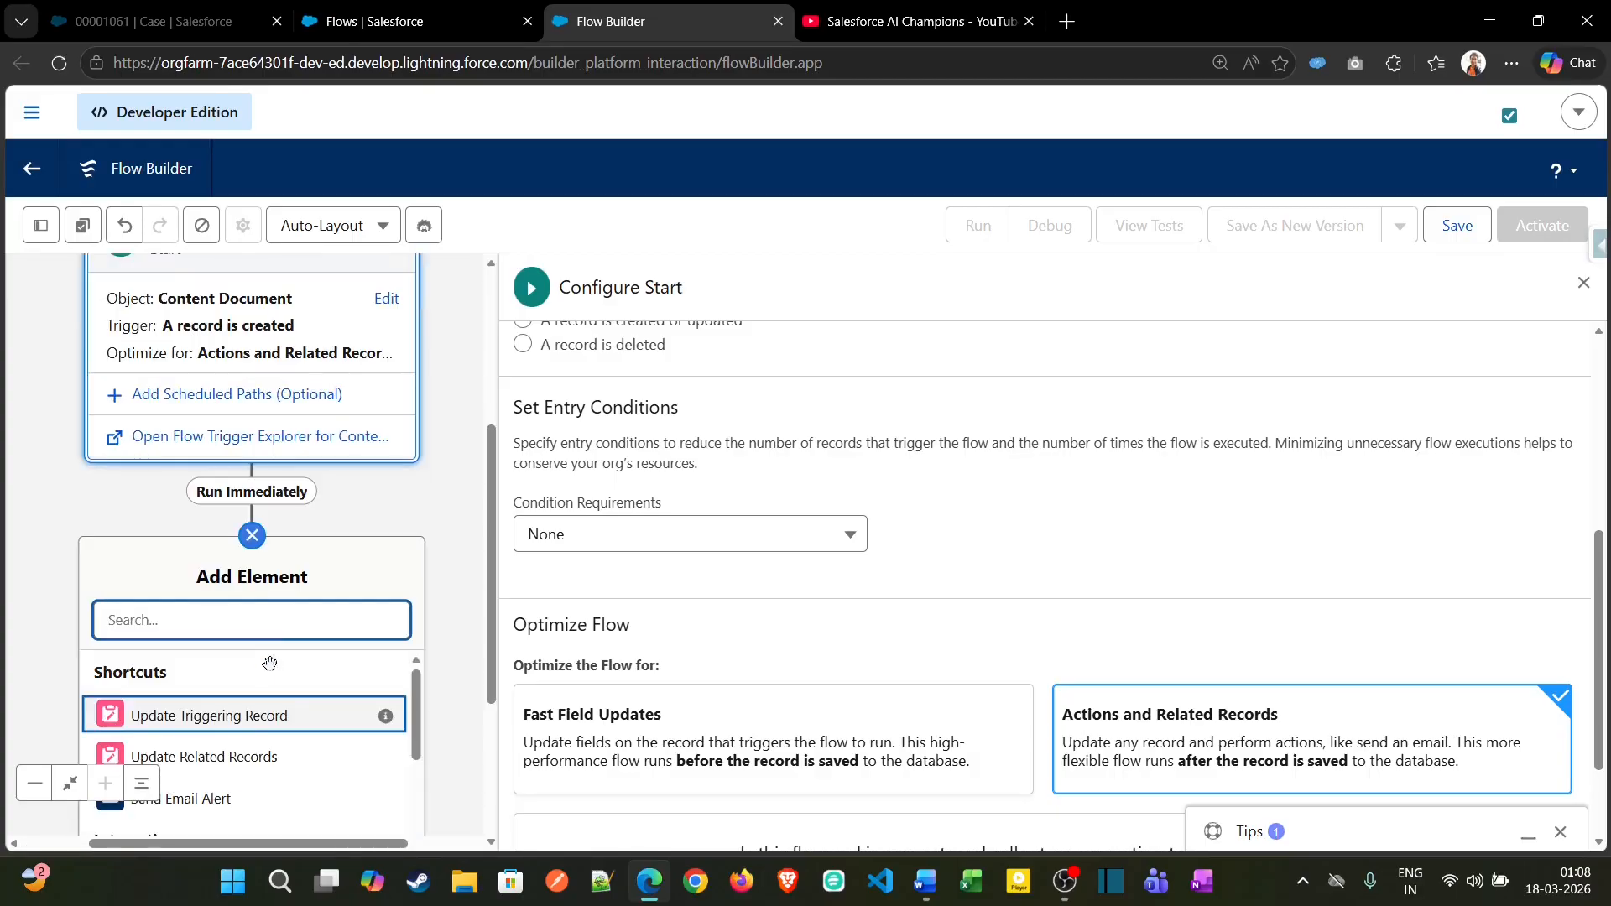
pyautogui.write('create')
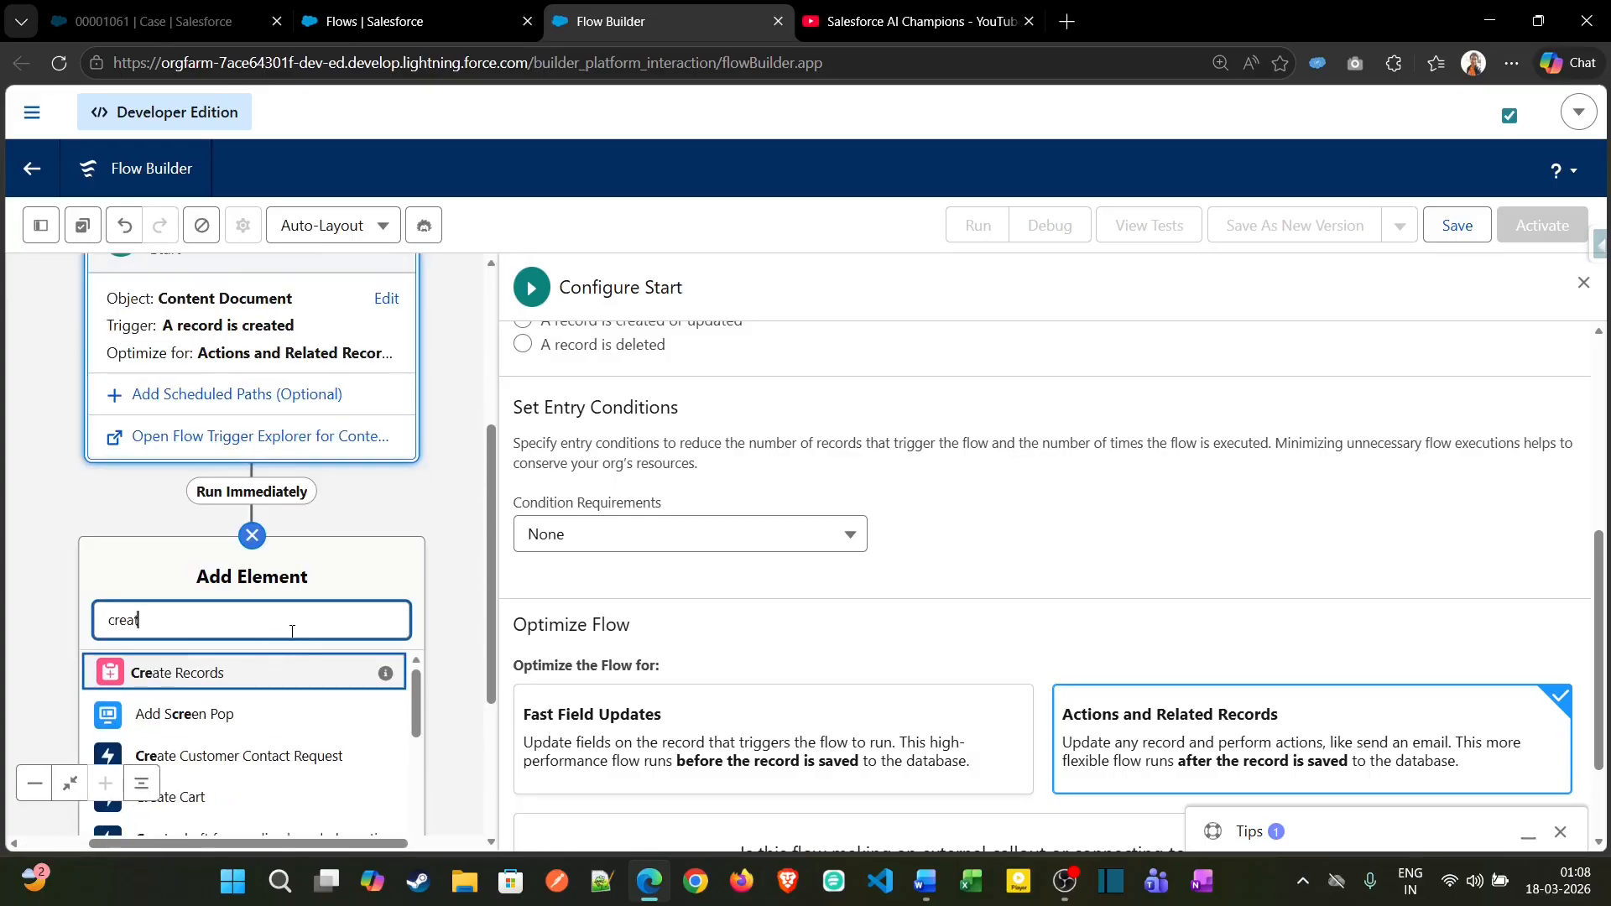
pyautogui.click(167, 675)
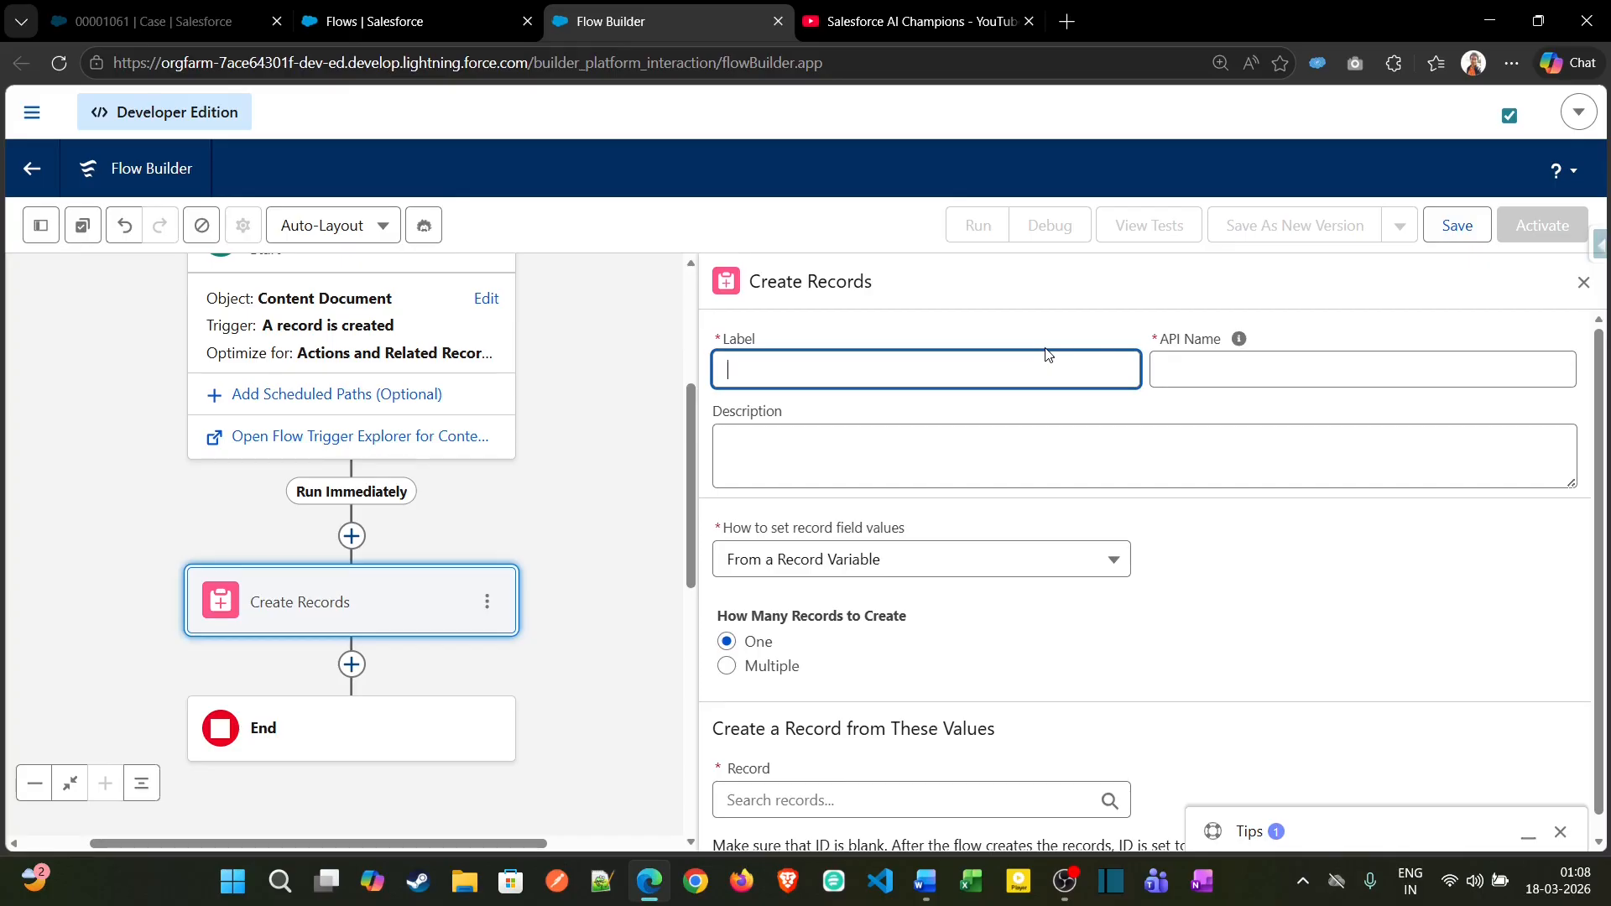
pyautogui.write('Create a task record')
pyautogui.press('Tab')
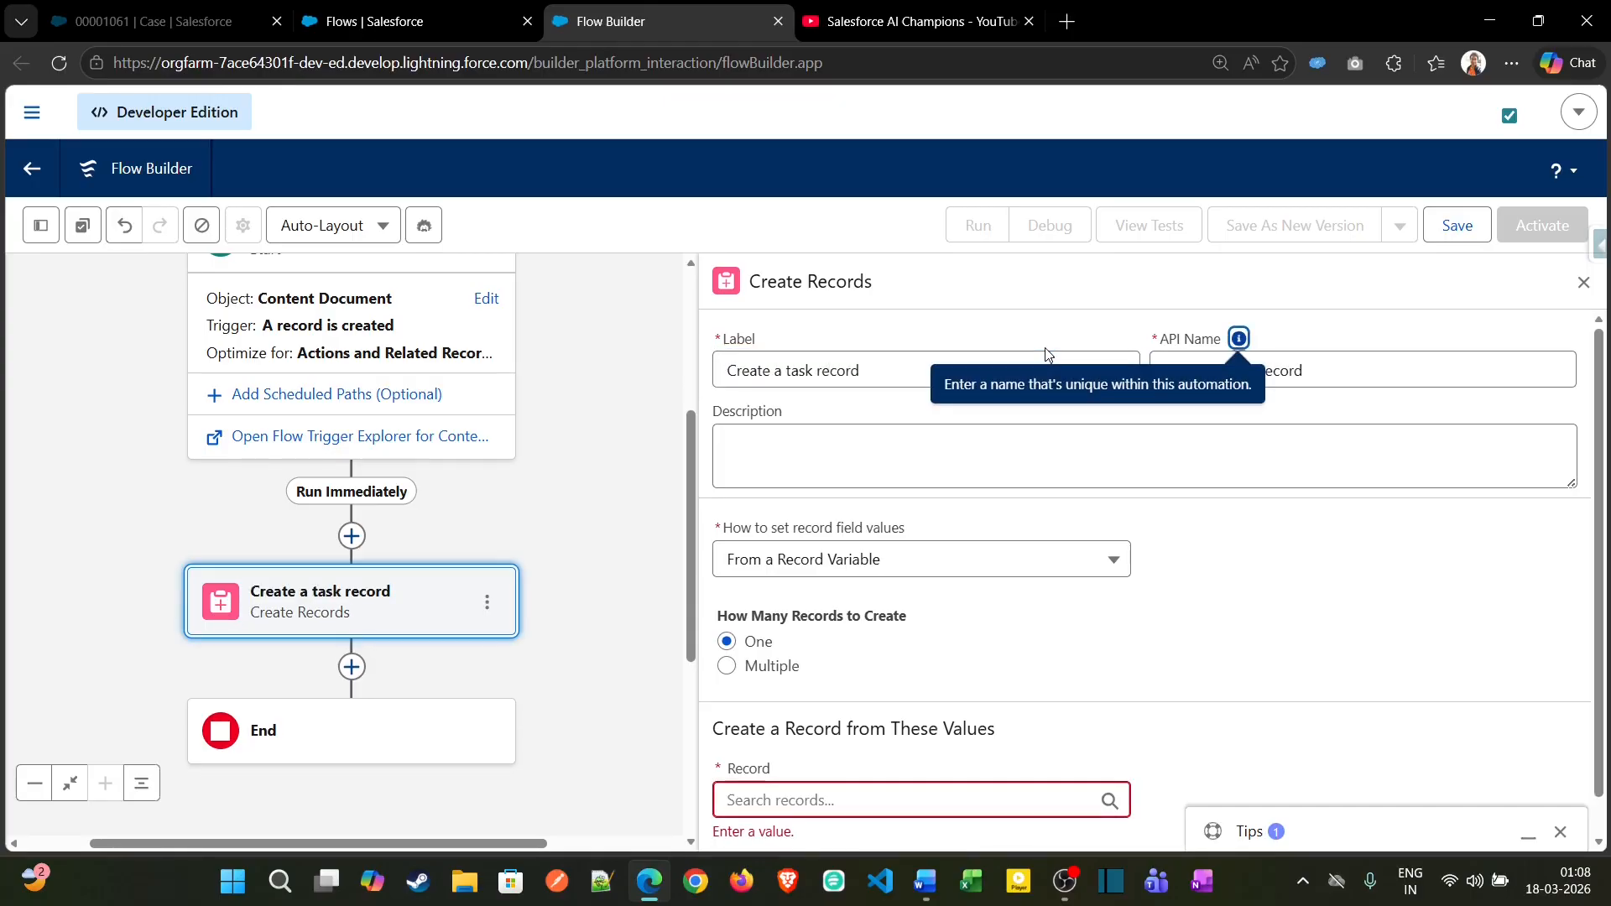
# - Have the element's record field values set manually and choose Task as the object to create
pyautogui.click(768, 560)
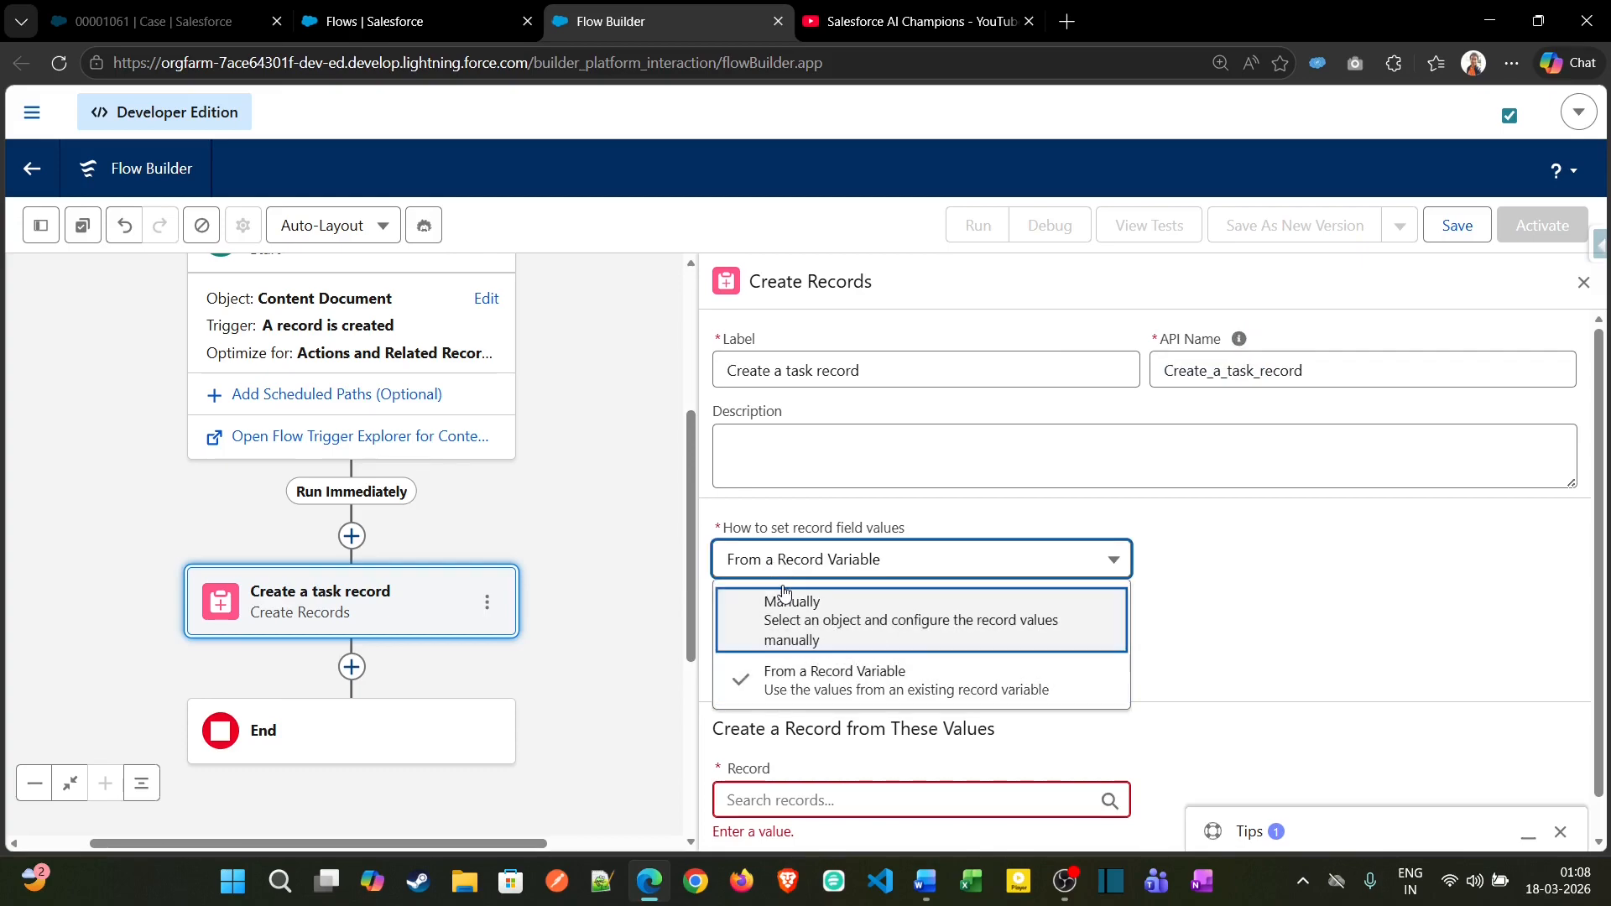
pyautogui.click(793, 598)
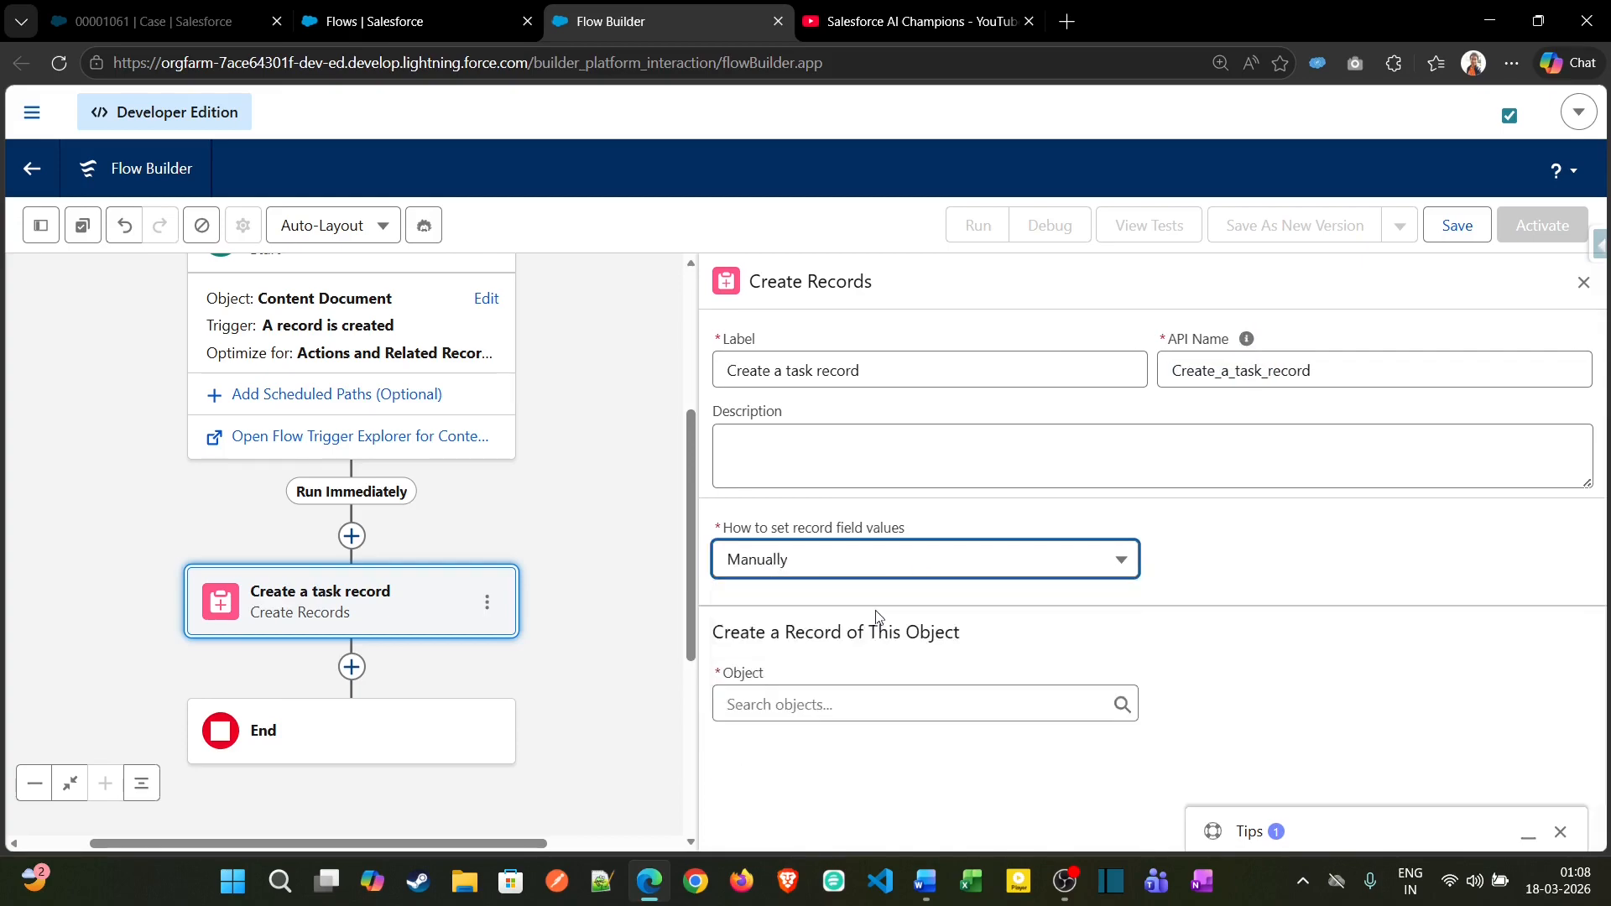
pyautogui.click(930, 707)
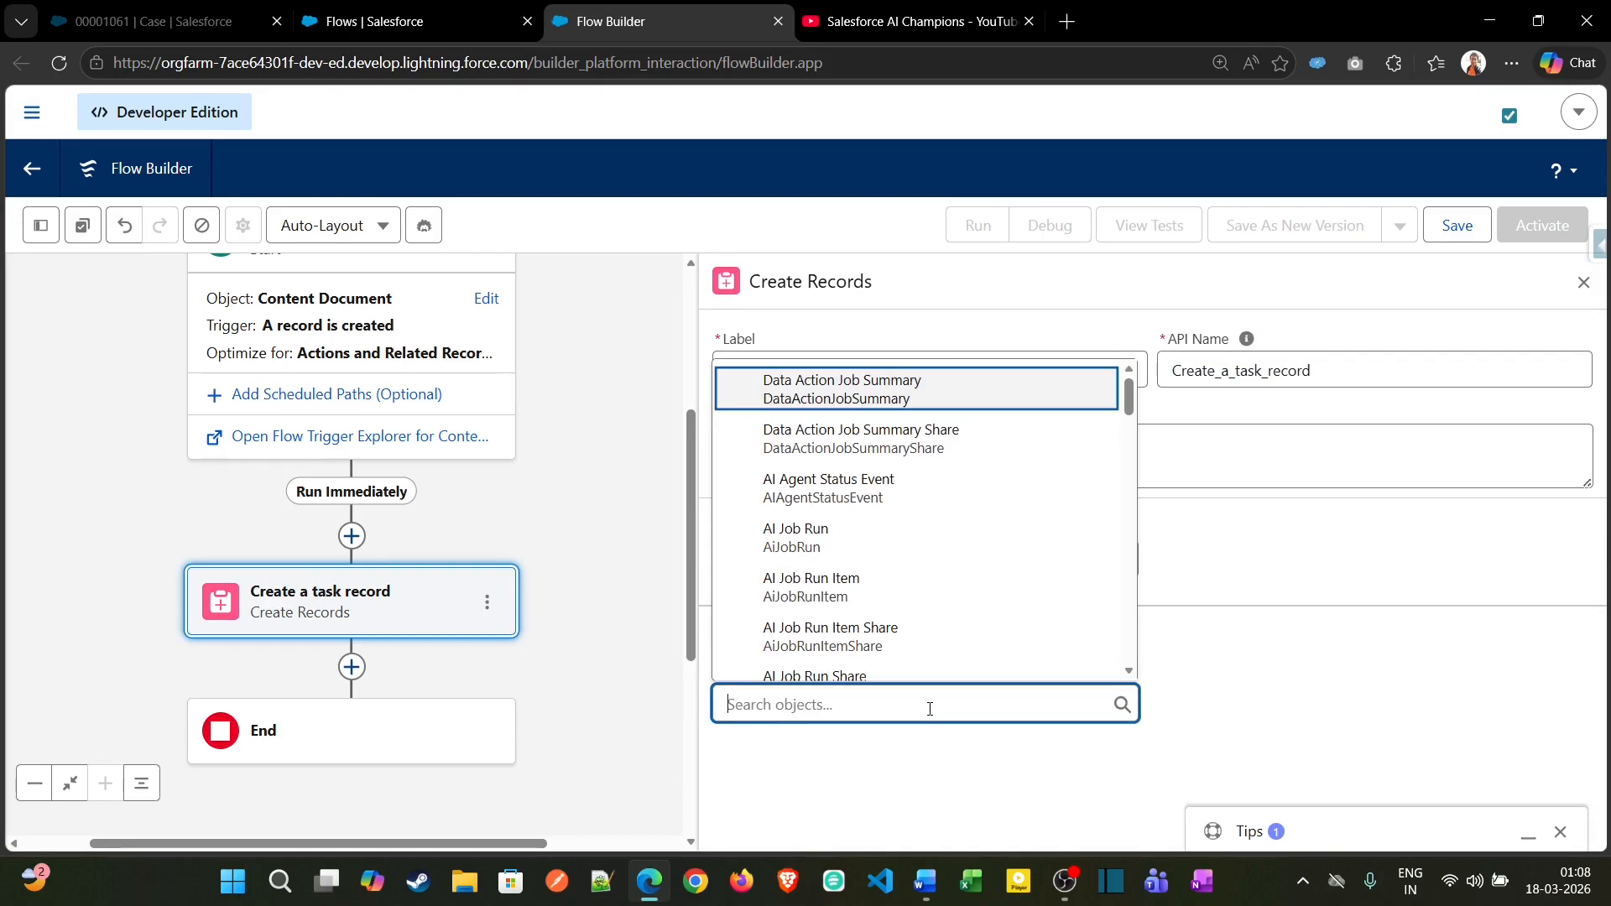
pyautogui.write('task')
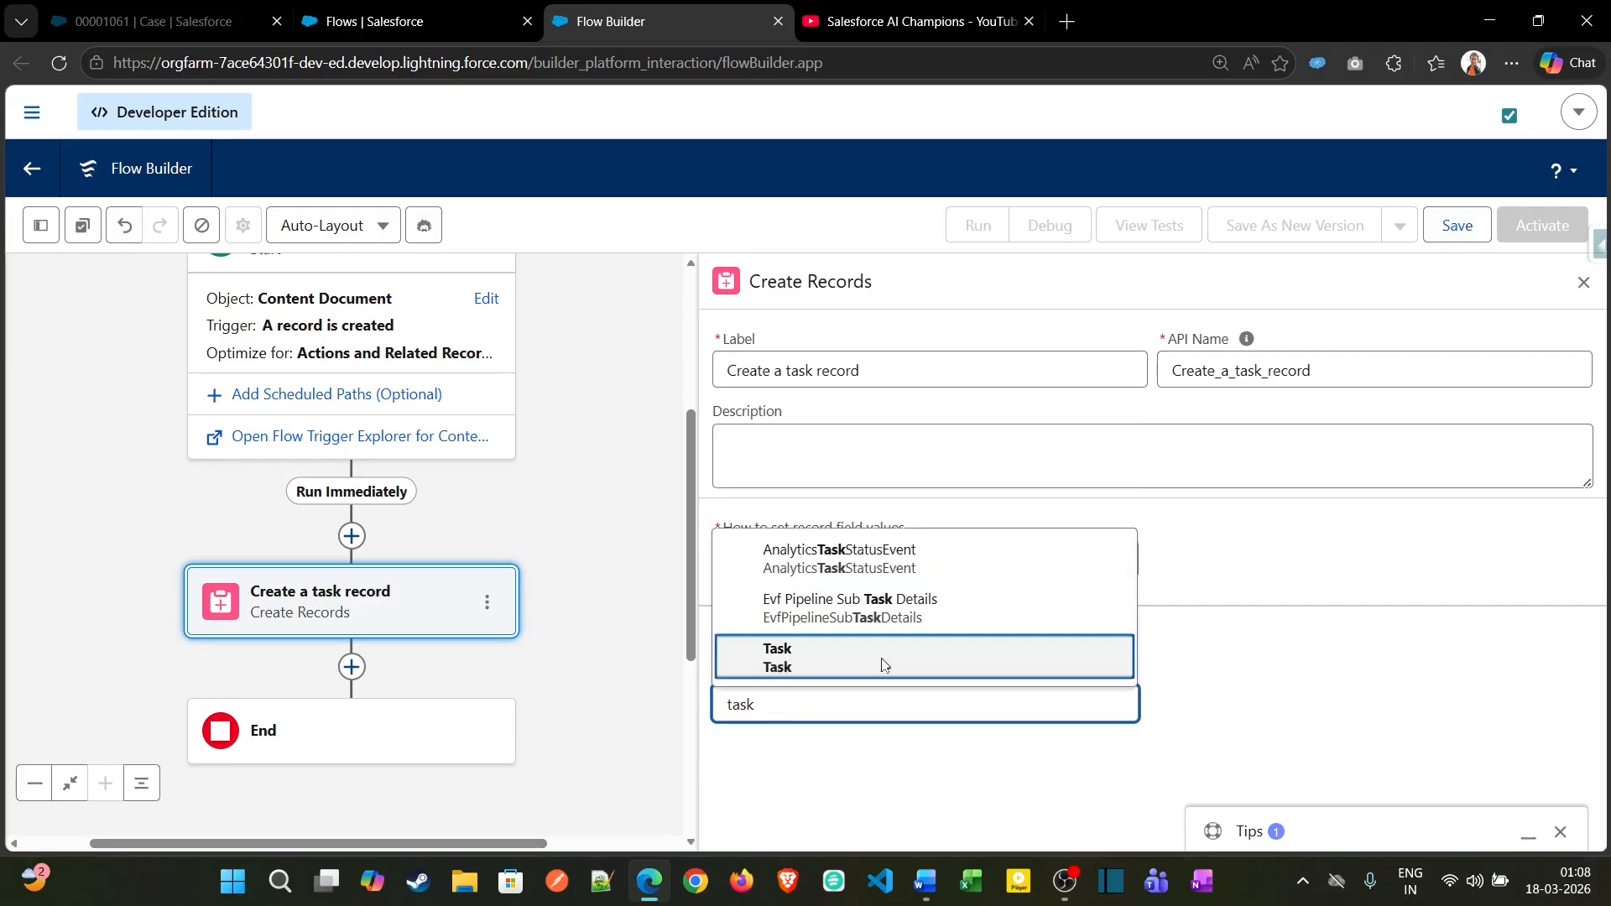
pyautogui.click(873, 607)
pyautogui.click(938, 710)
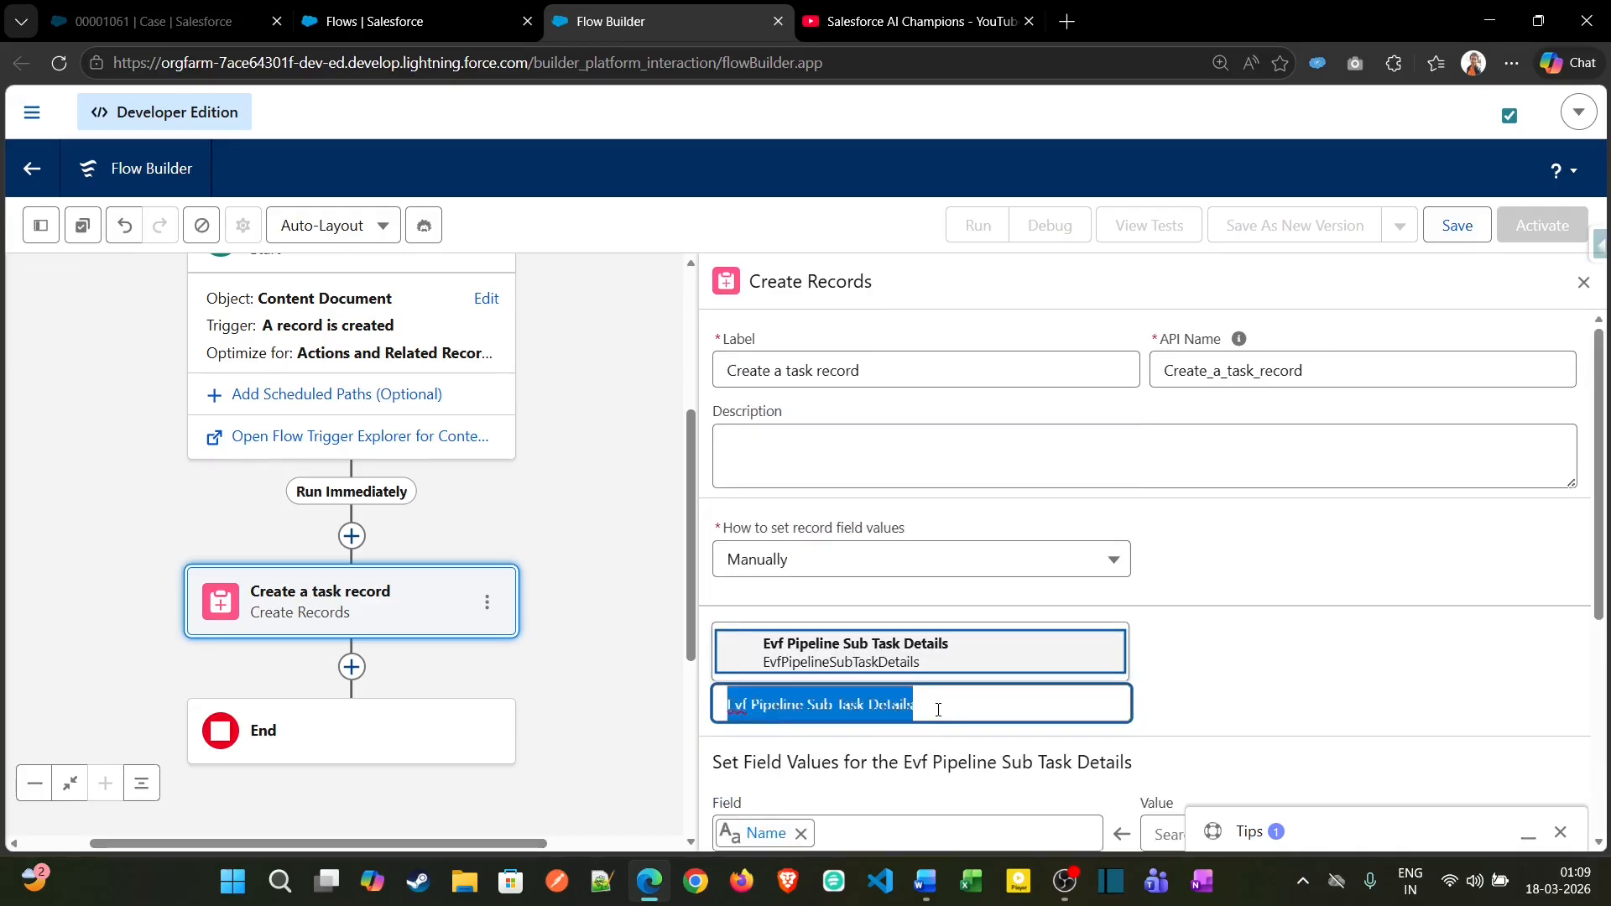
pyautogui.press('BackSpace')
pyautogui.write('task')
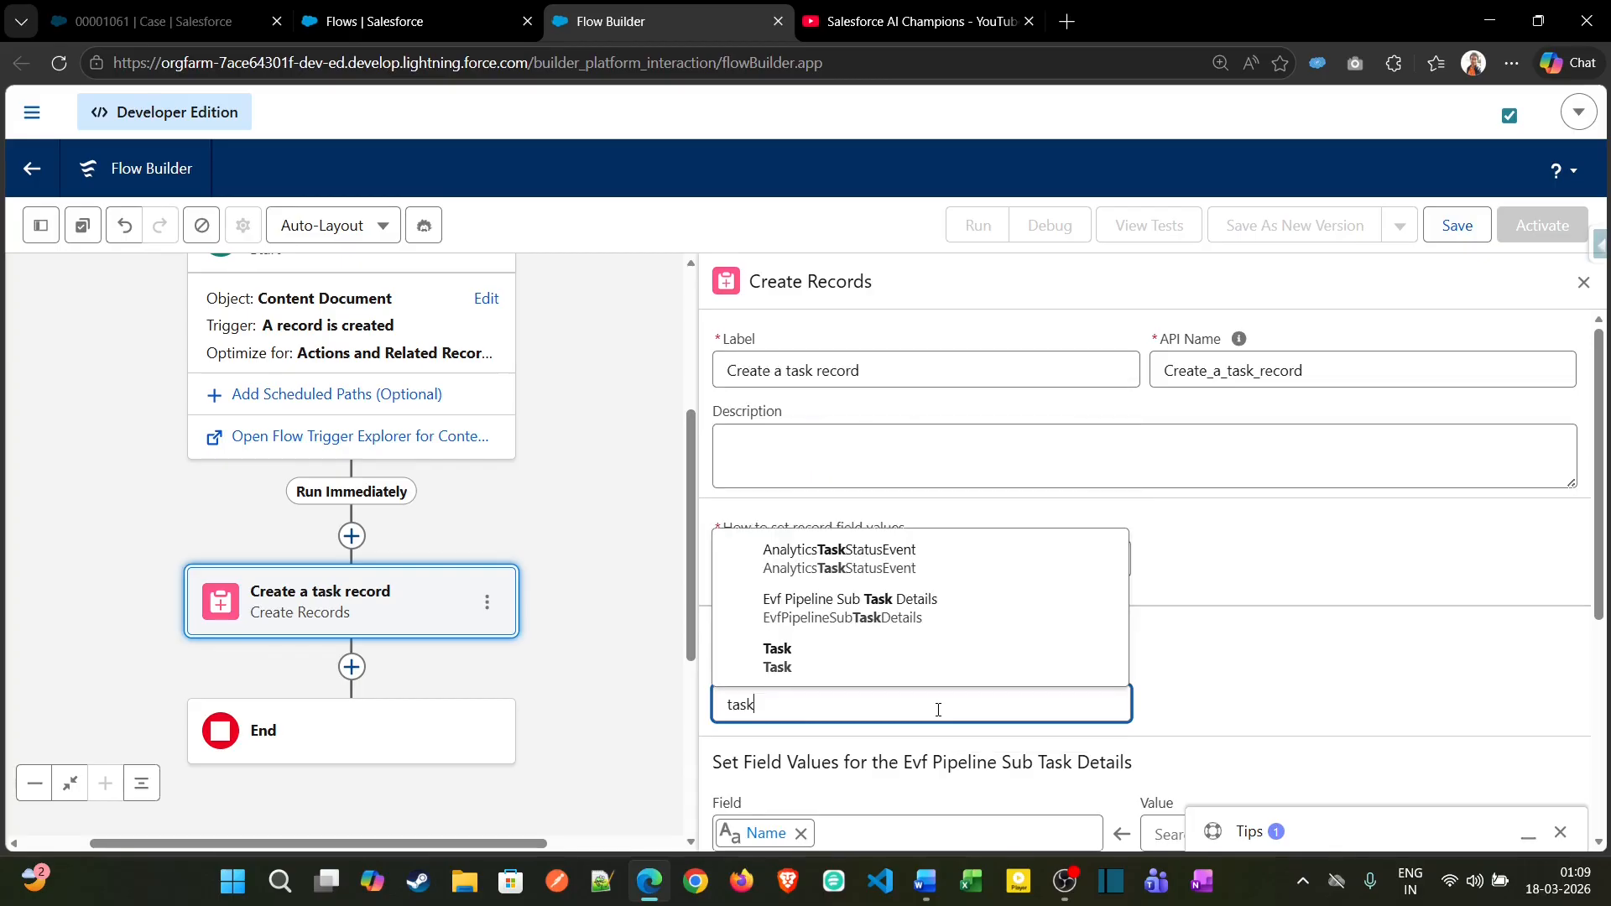
pyautogui.click(989, 667)
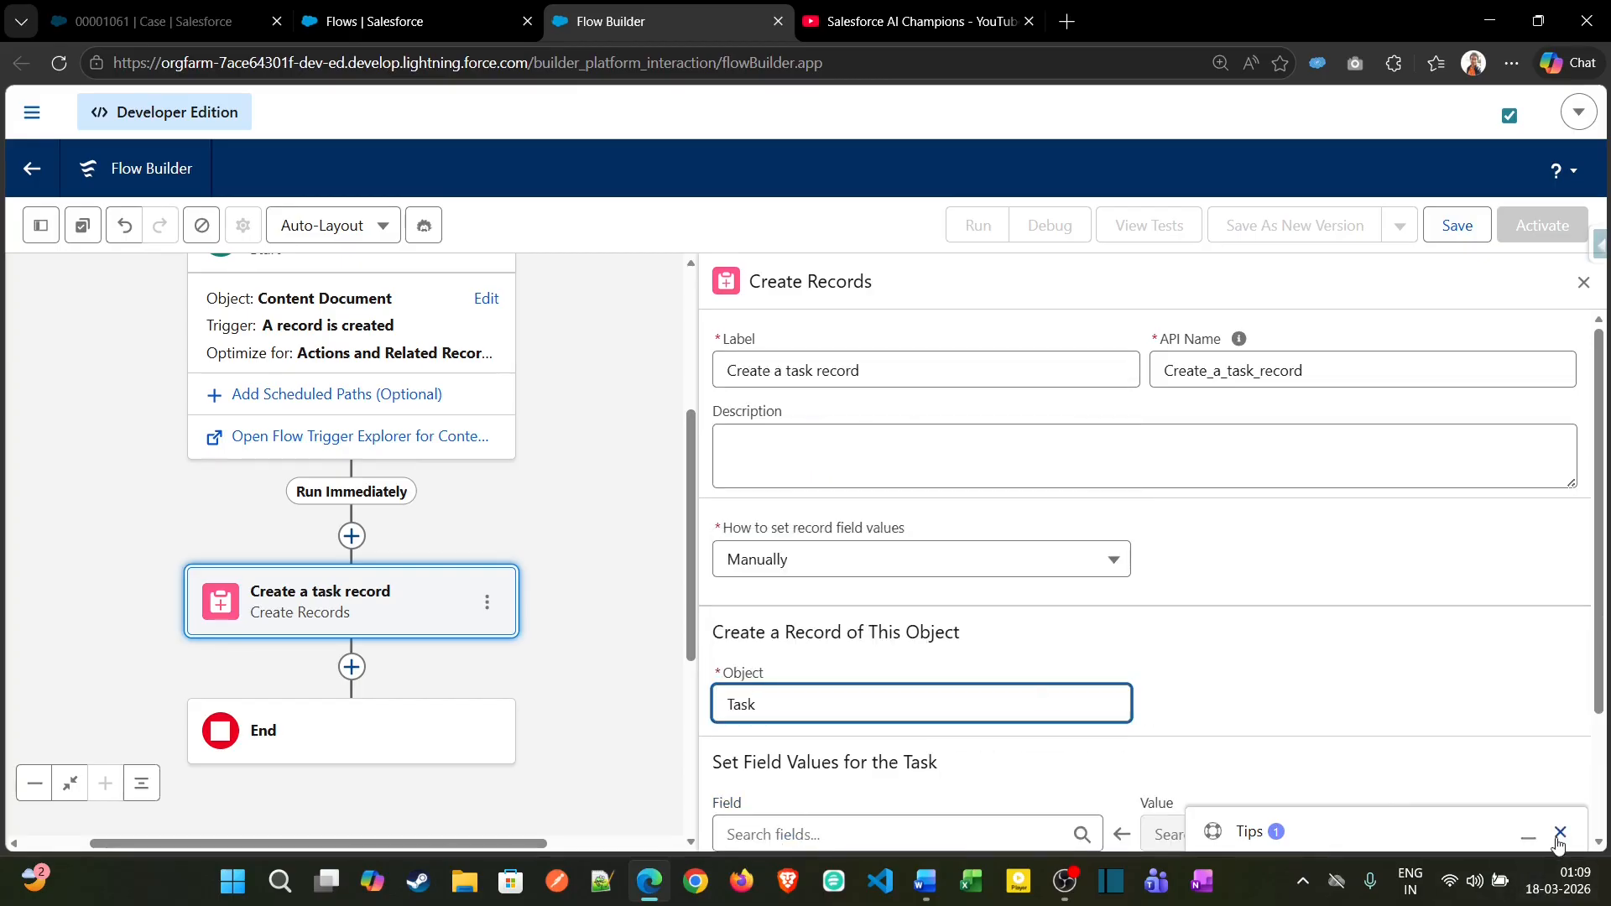
# - Set the new Task's Subject field to "Review Uploaded File"
pyautogui.scroll(-2, 1506, 794)
pyautogui.click(949, 670)
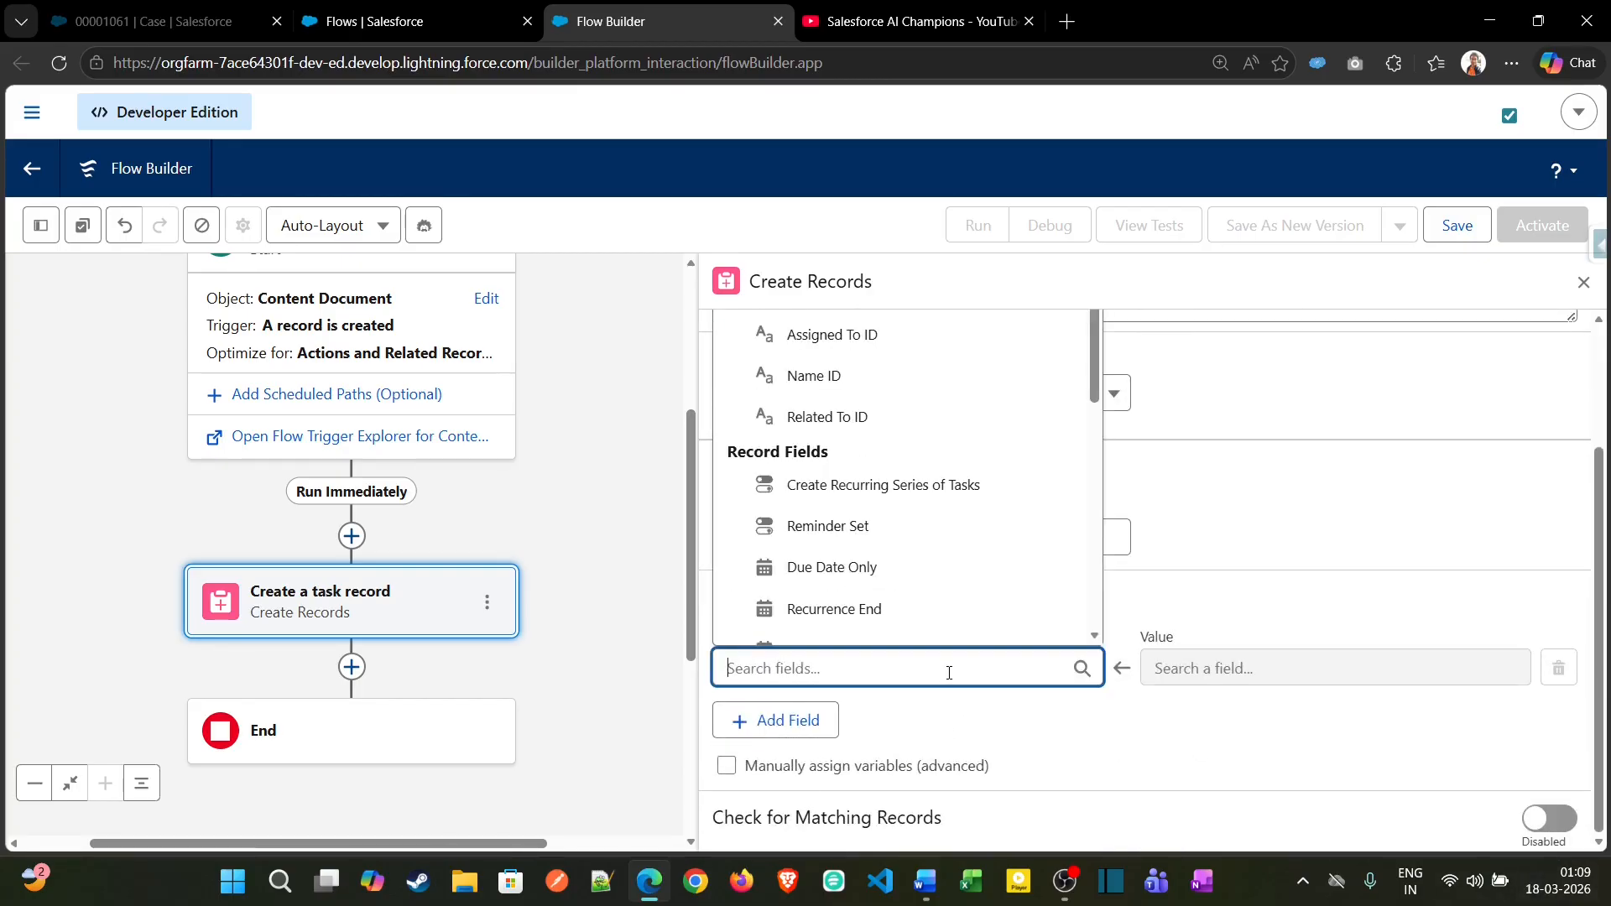
pyautogui.write('subj')
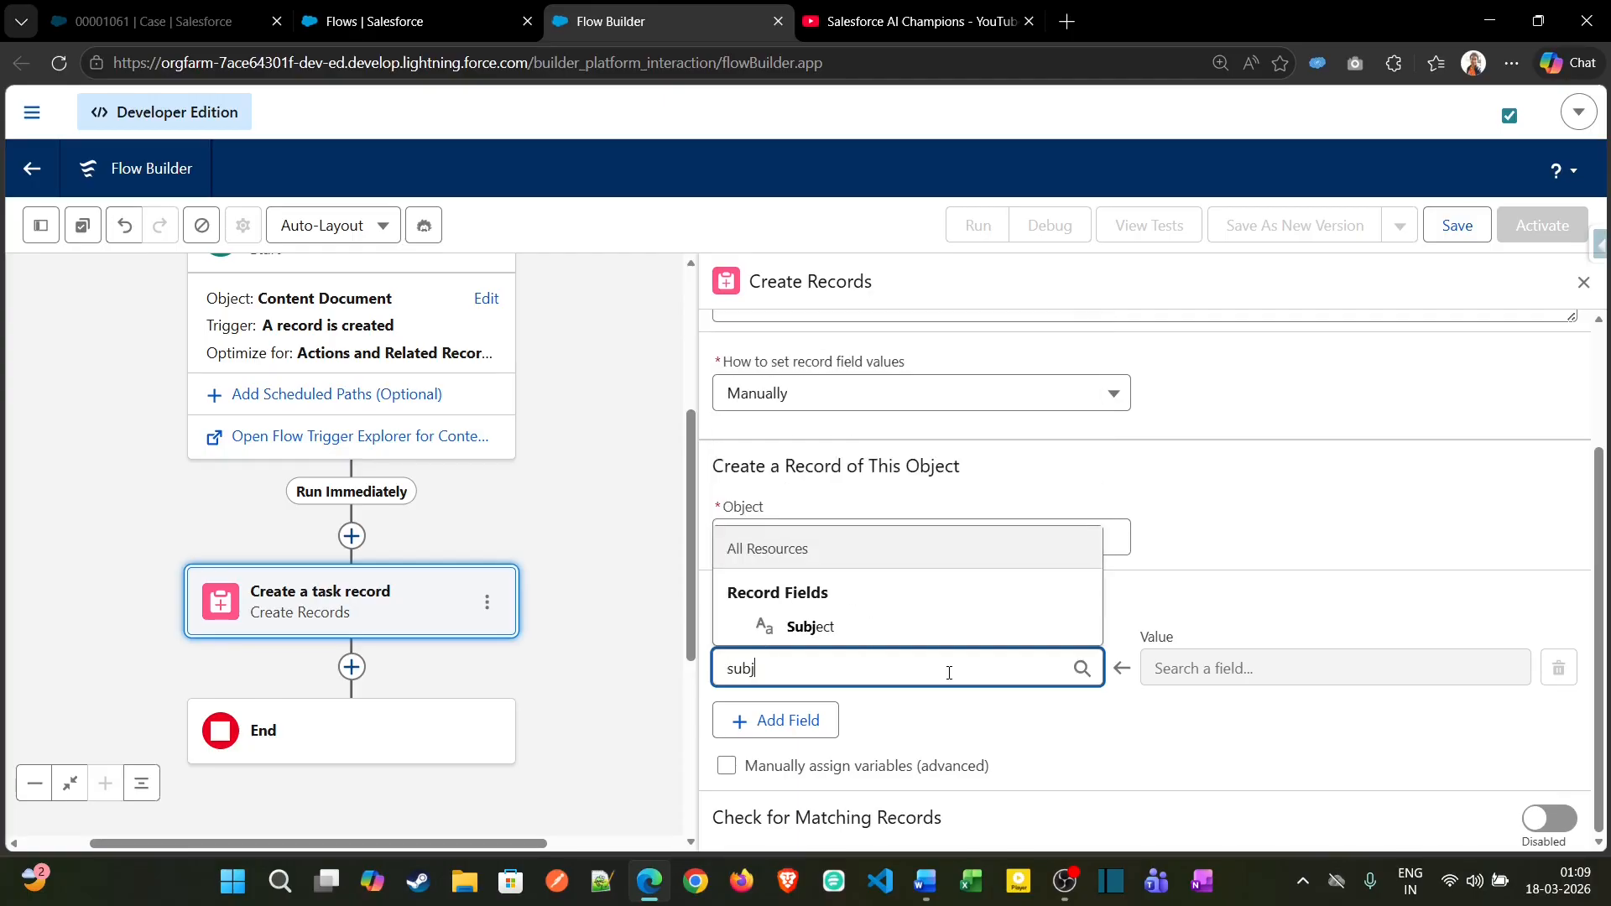
pyautogui.click(951, 639)
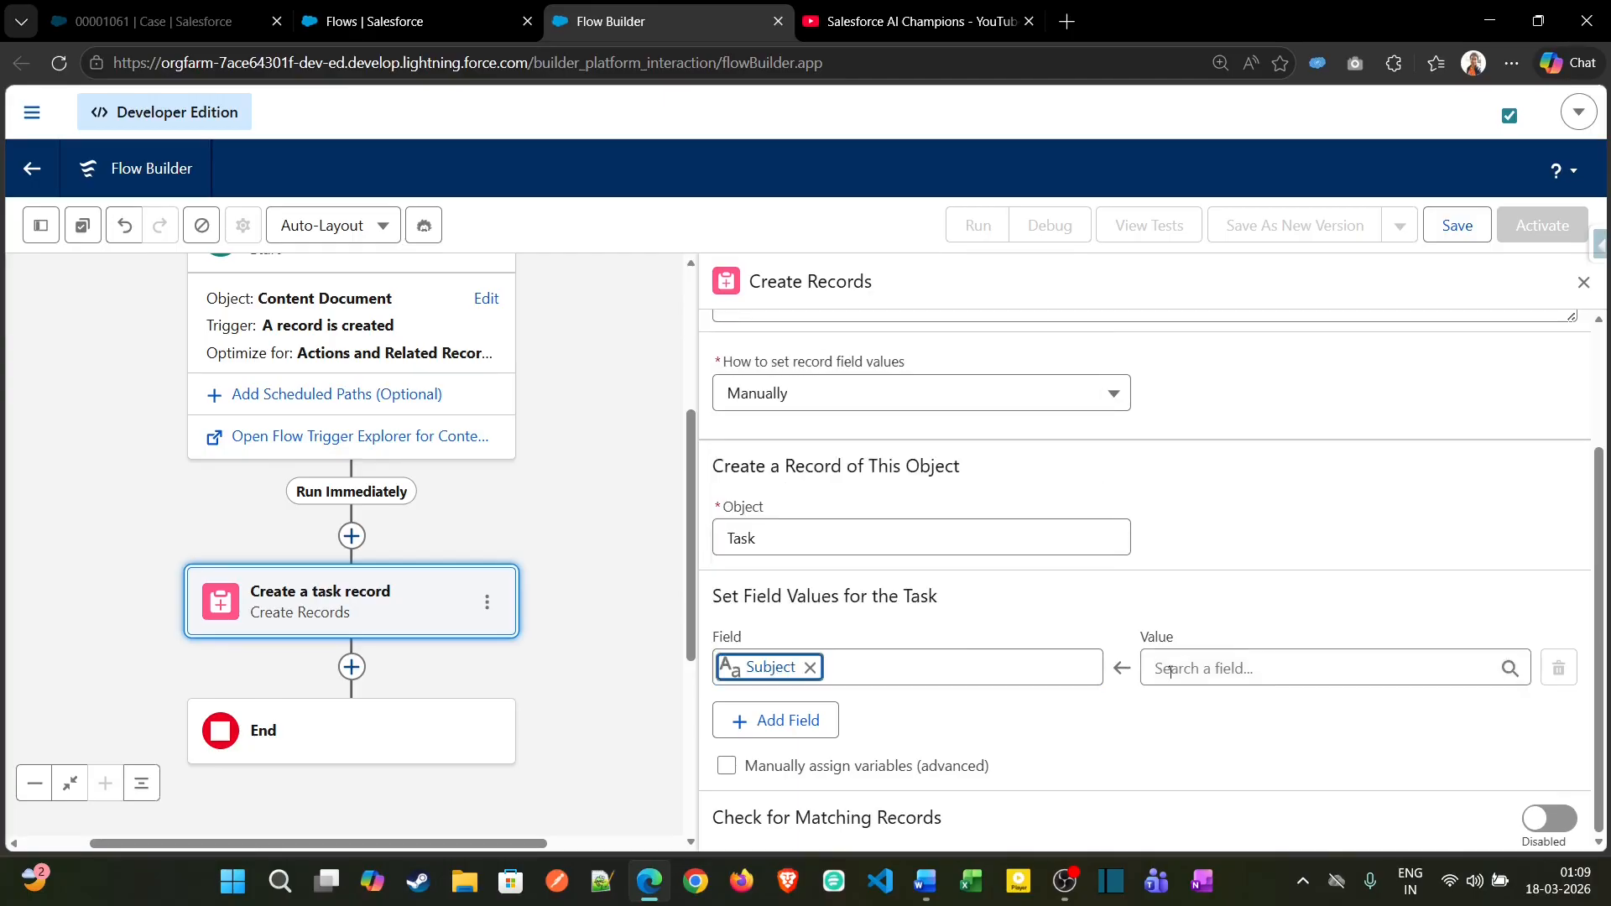
pyautogui.click(1210, 671)
pyautogui.write(': Review Uploaded File')
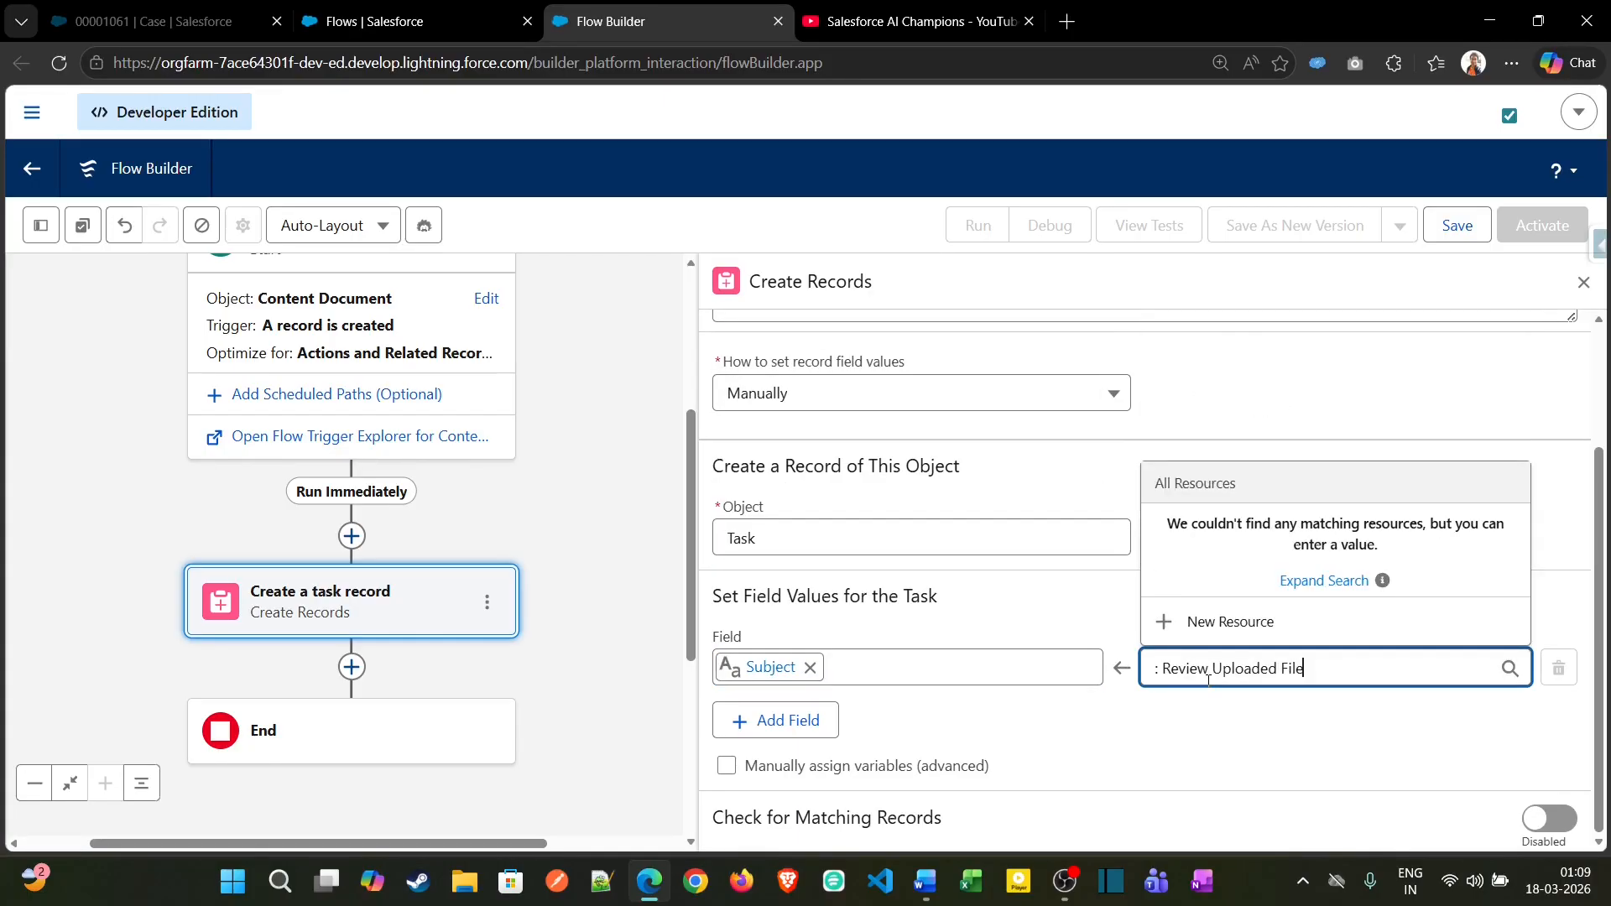
pyautogui.click(1146, 669)
pyautogui.press('Delete')
pyautogui.press('Delete')
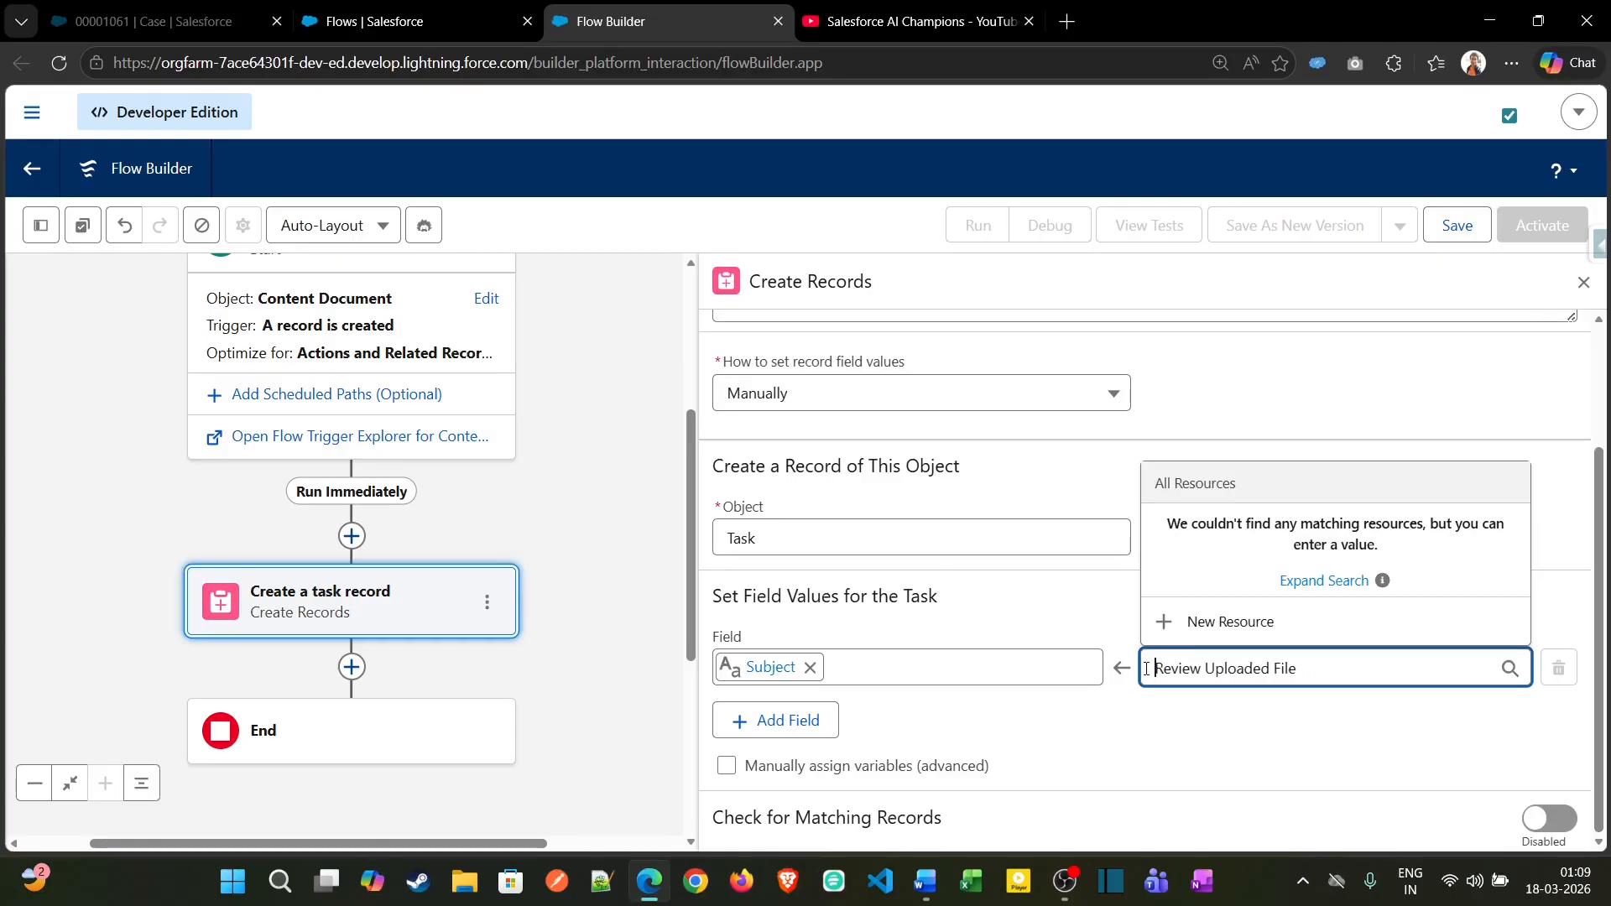
# - Add the Priority field to the Task's field values and set it to High
pyautogui.click(802, 724)
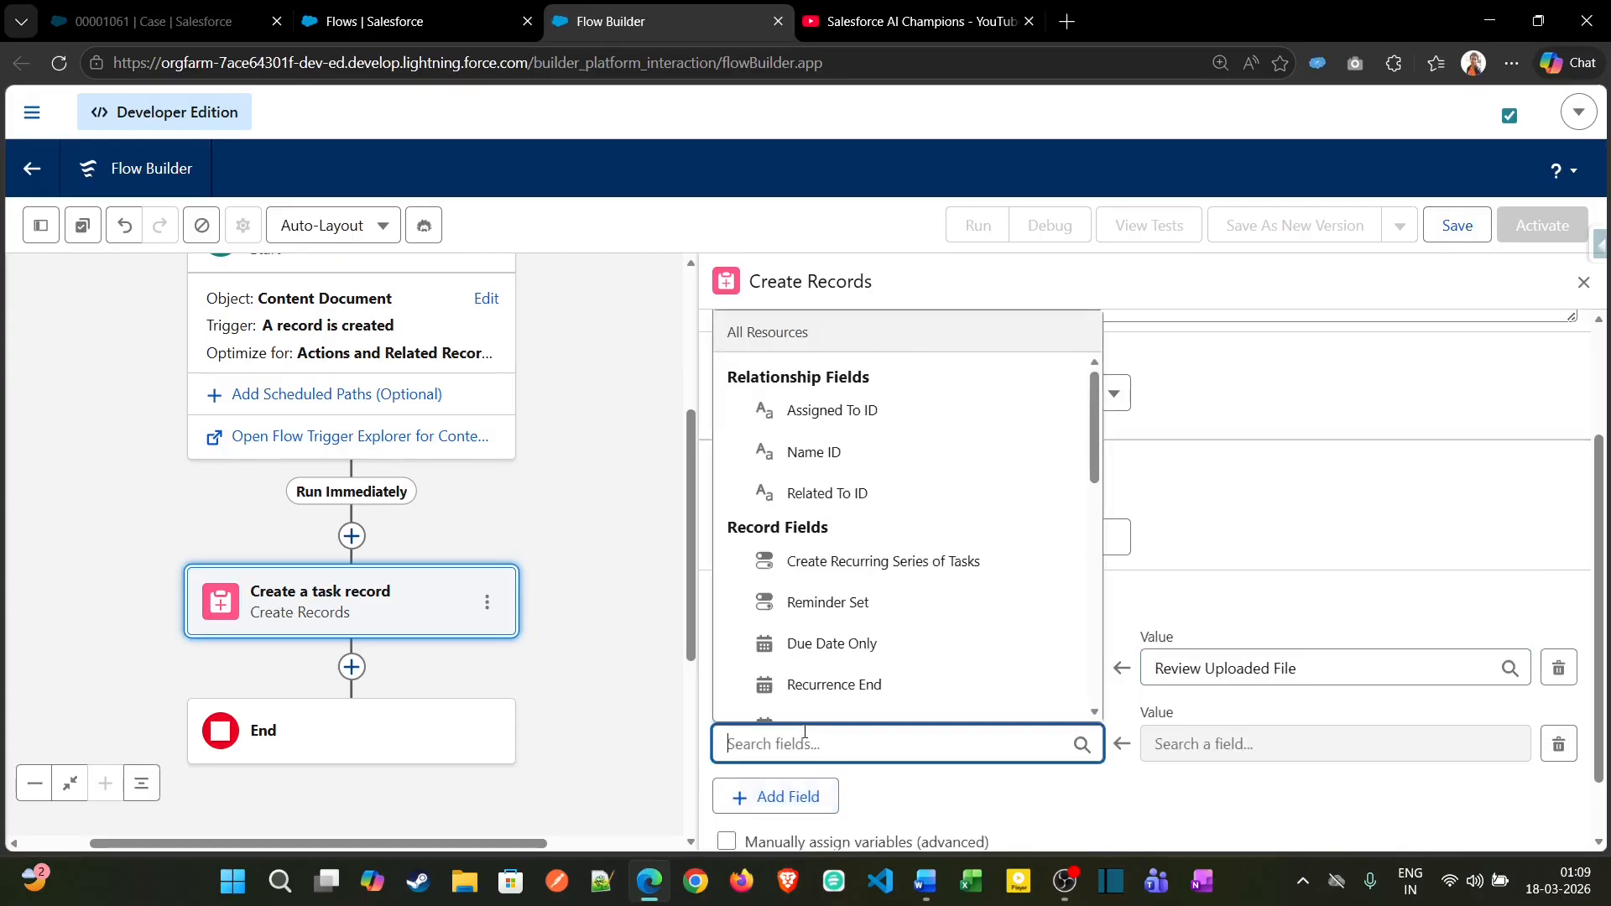
pyautogui.write('Pri')
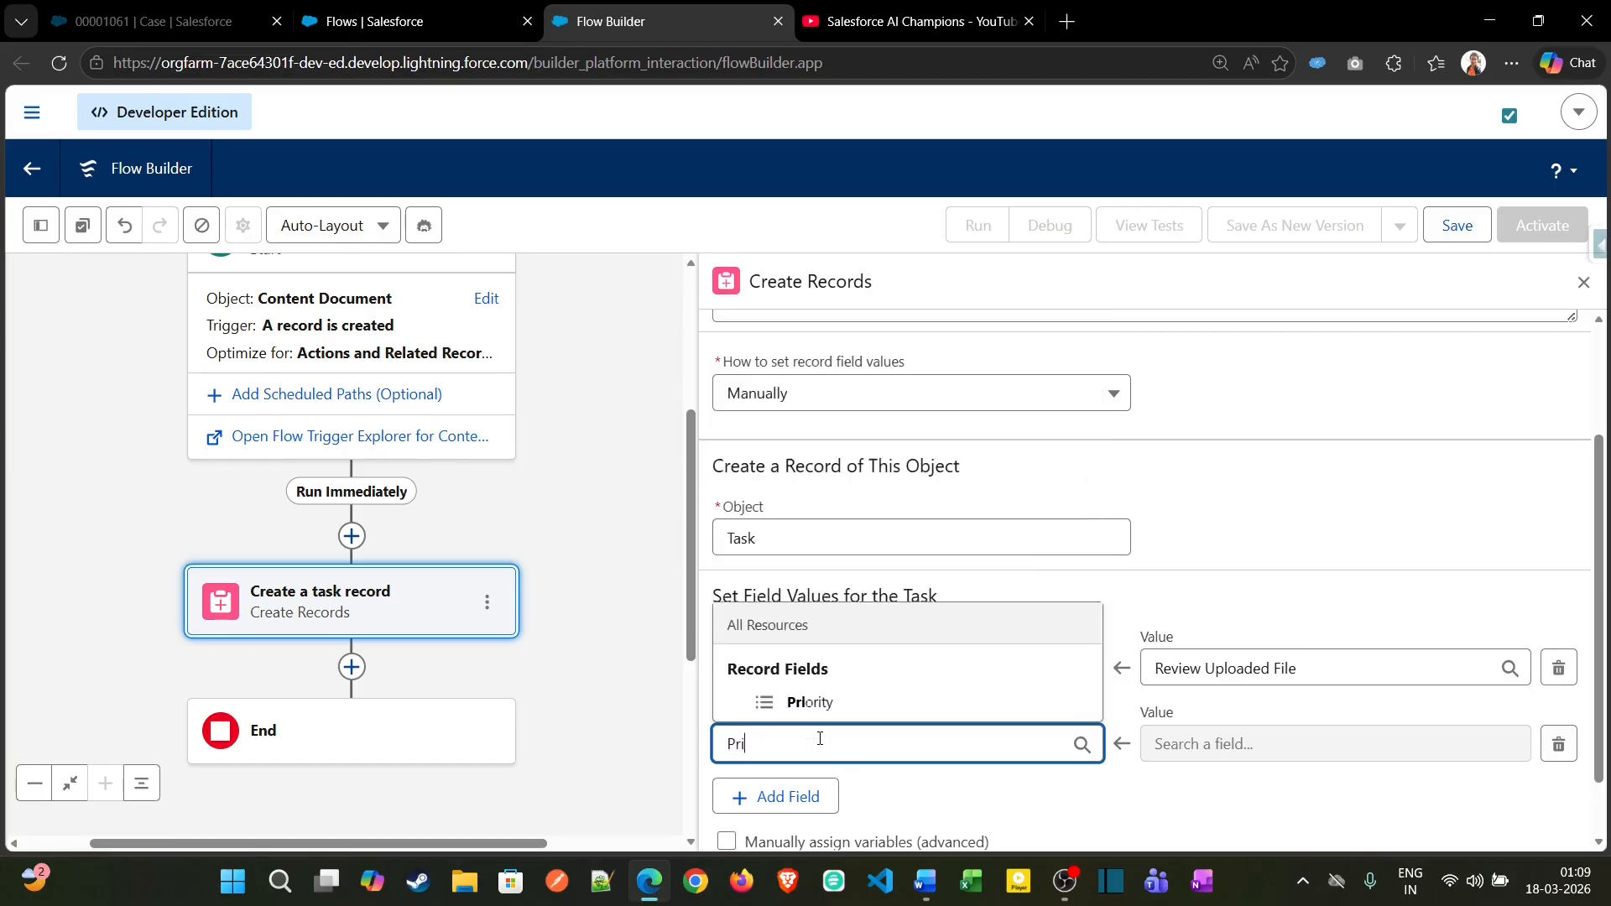
pyautogui.click(852, 701)
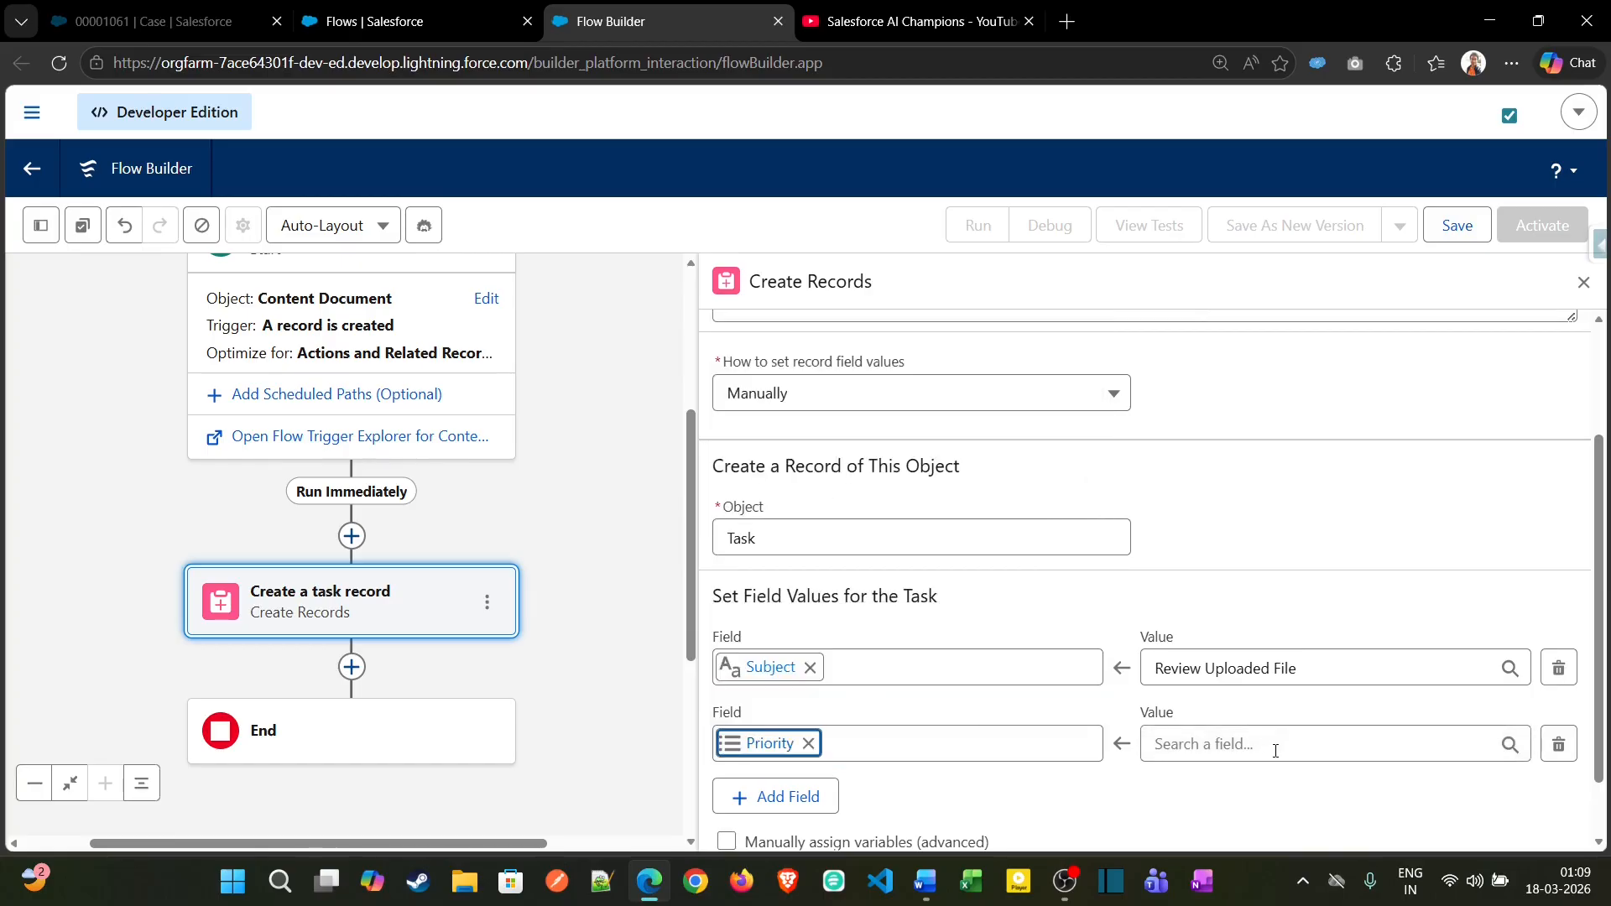
pyautogui.click(1275, 754)
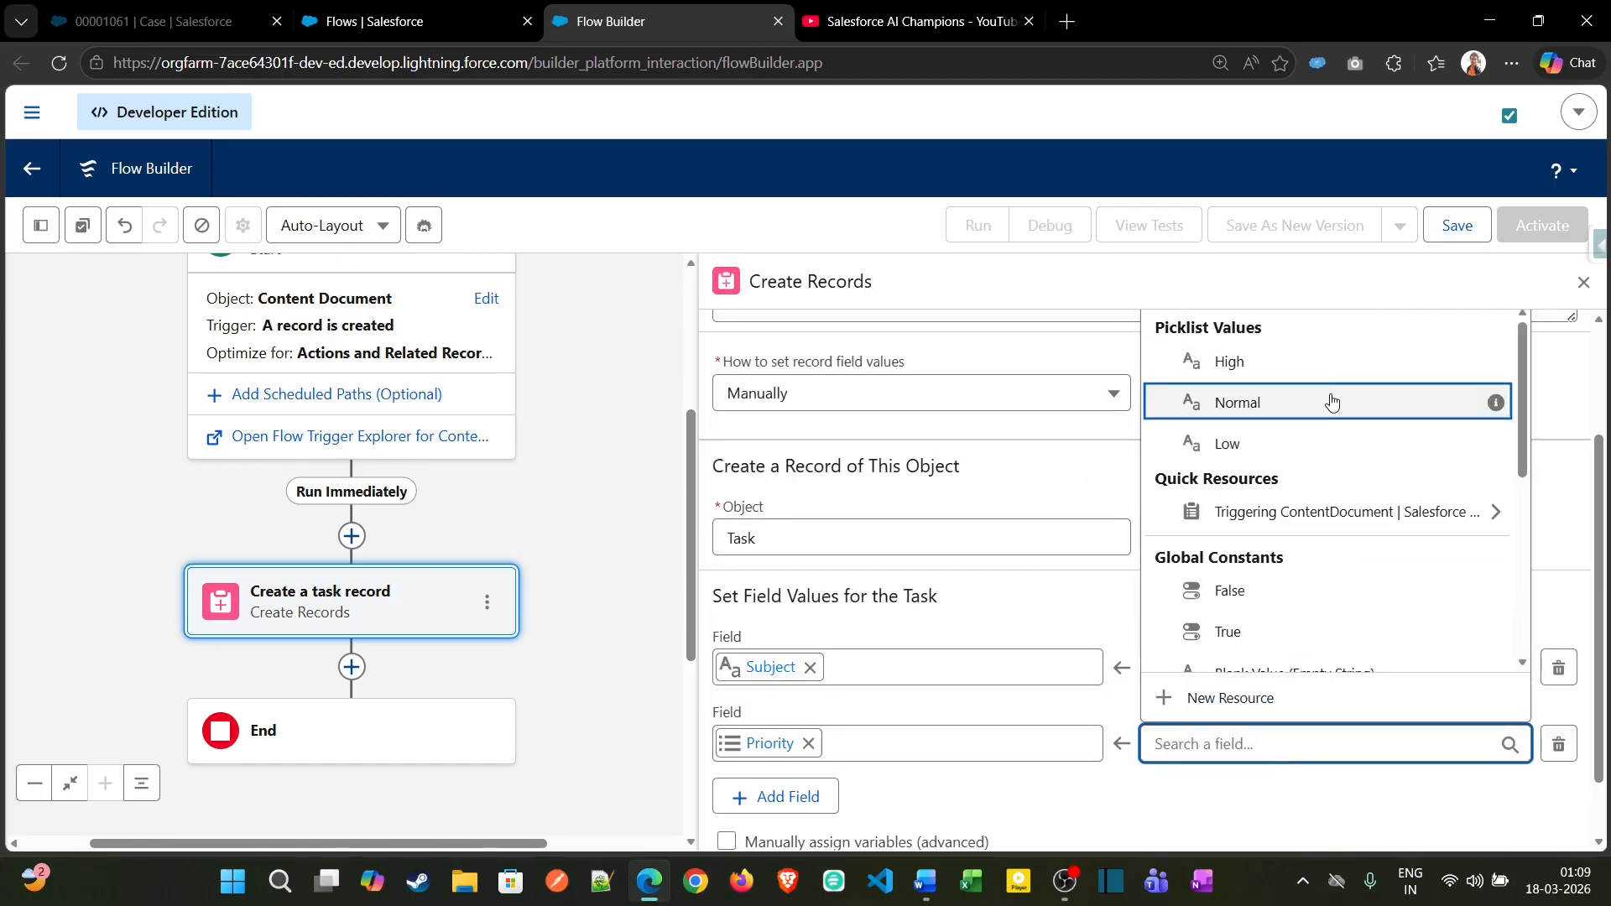
pyautogui.click(1335, 363)
# - Add the Status field to the Task's field values and set it to Not Started
pyautogui.click(788, 797)
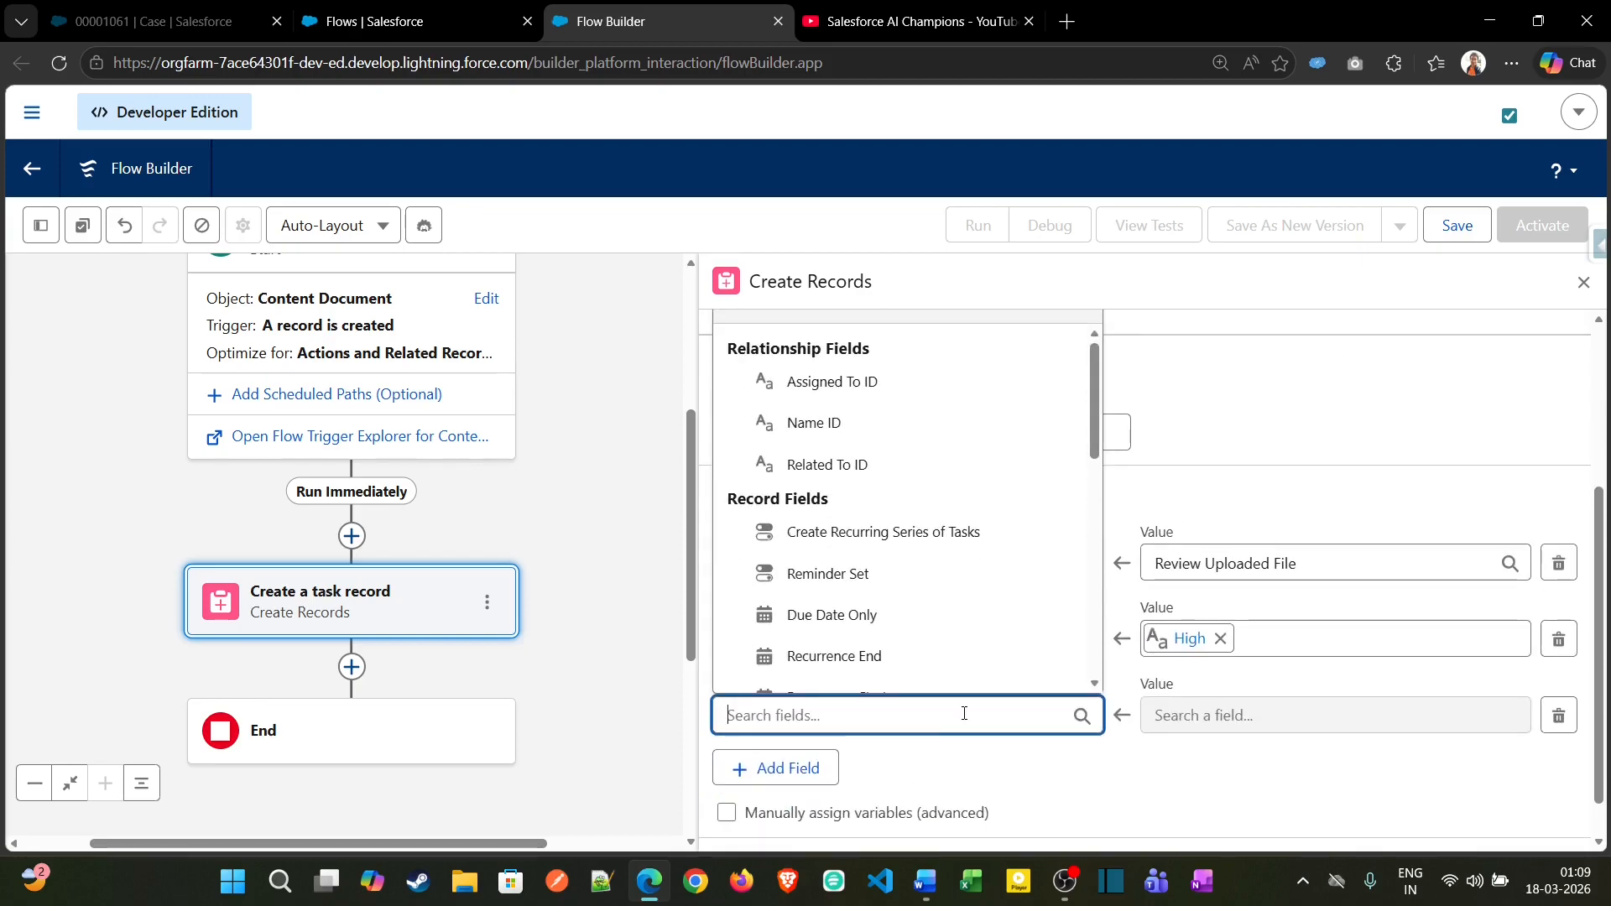
pyautogui.write('stat')
pyautogui.click(932, 662)
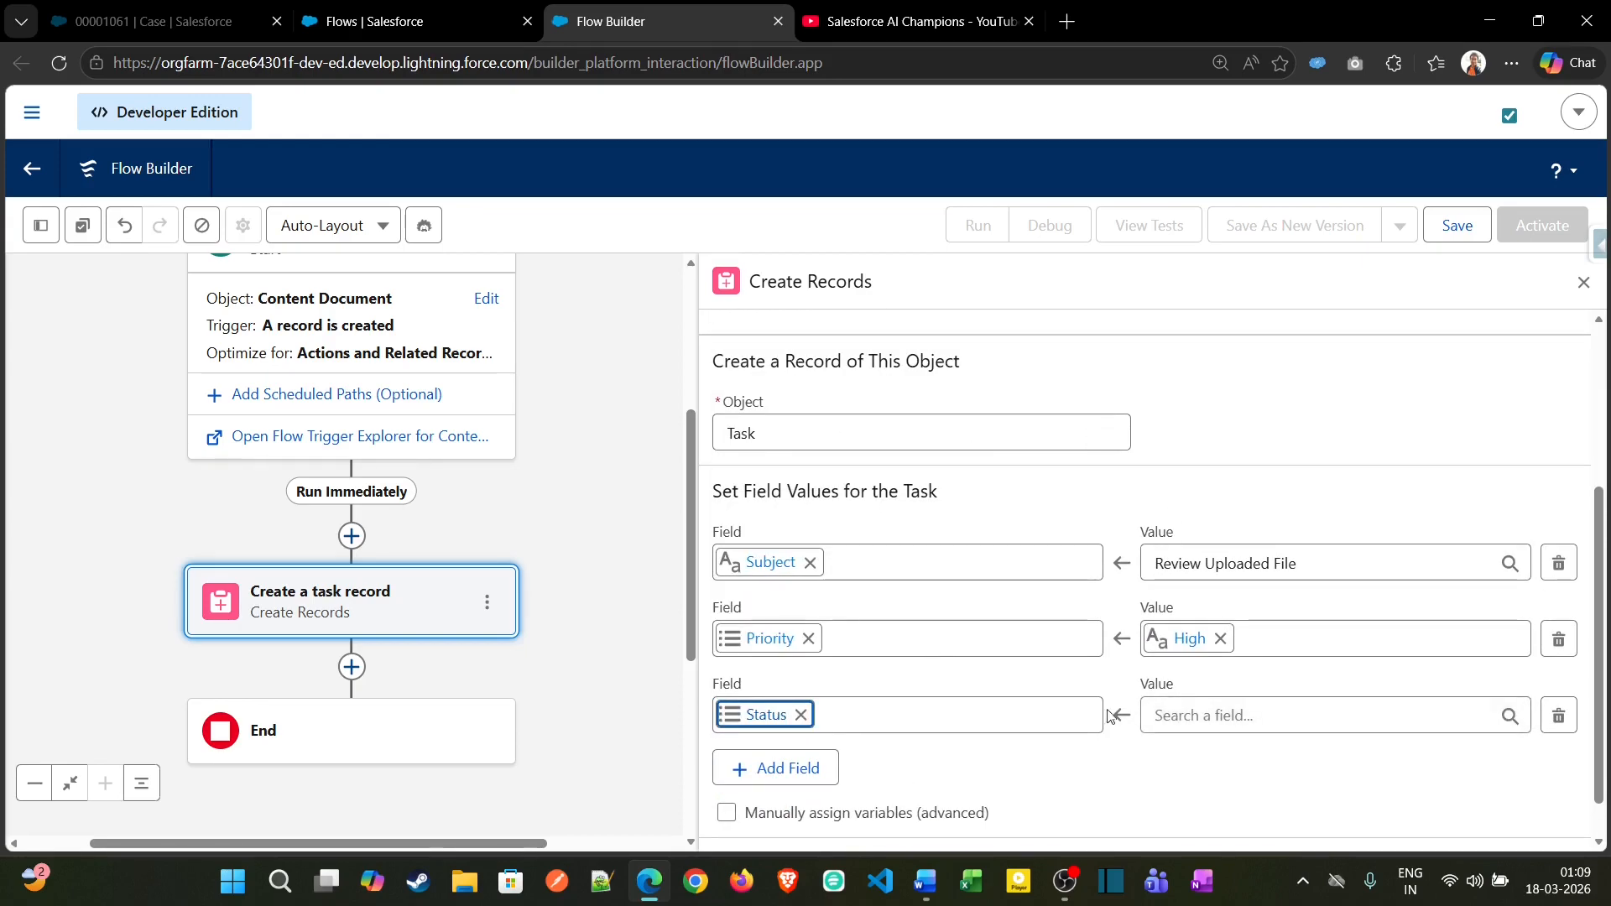
pyautogui.click(1148, 716)
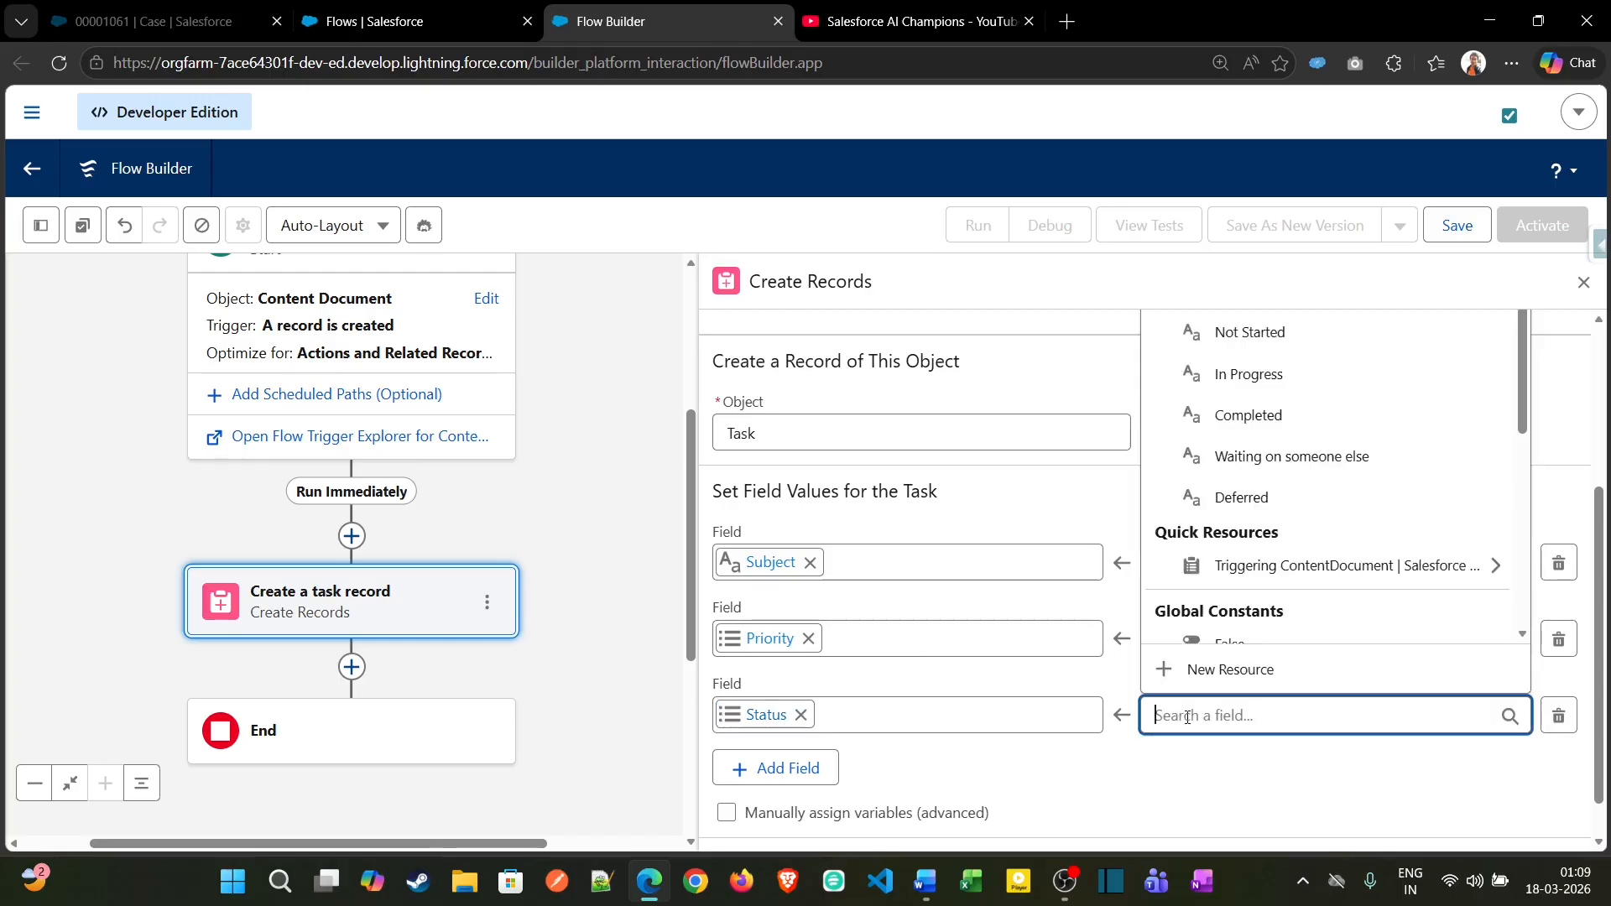
pyautogui.click(1383, 344)
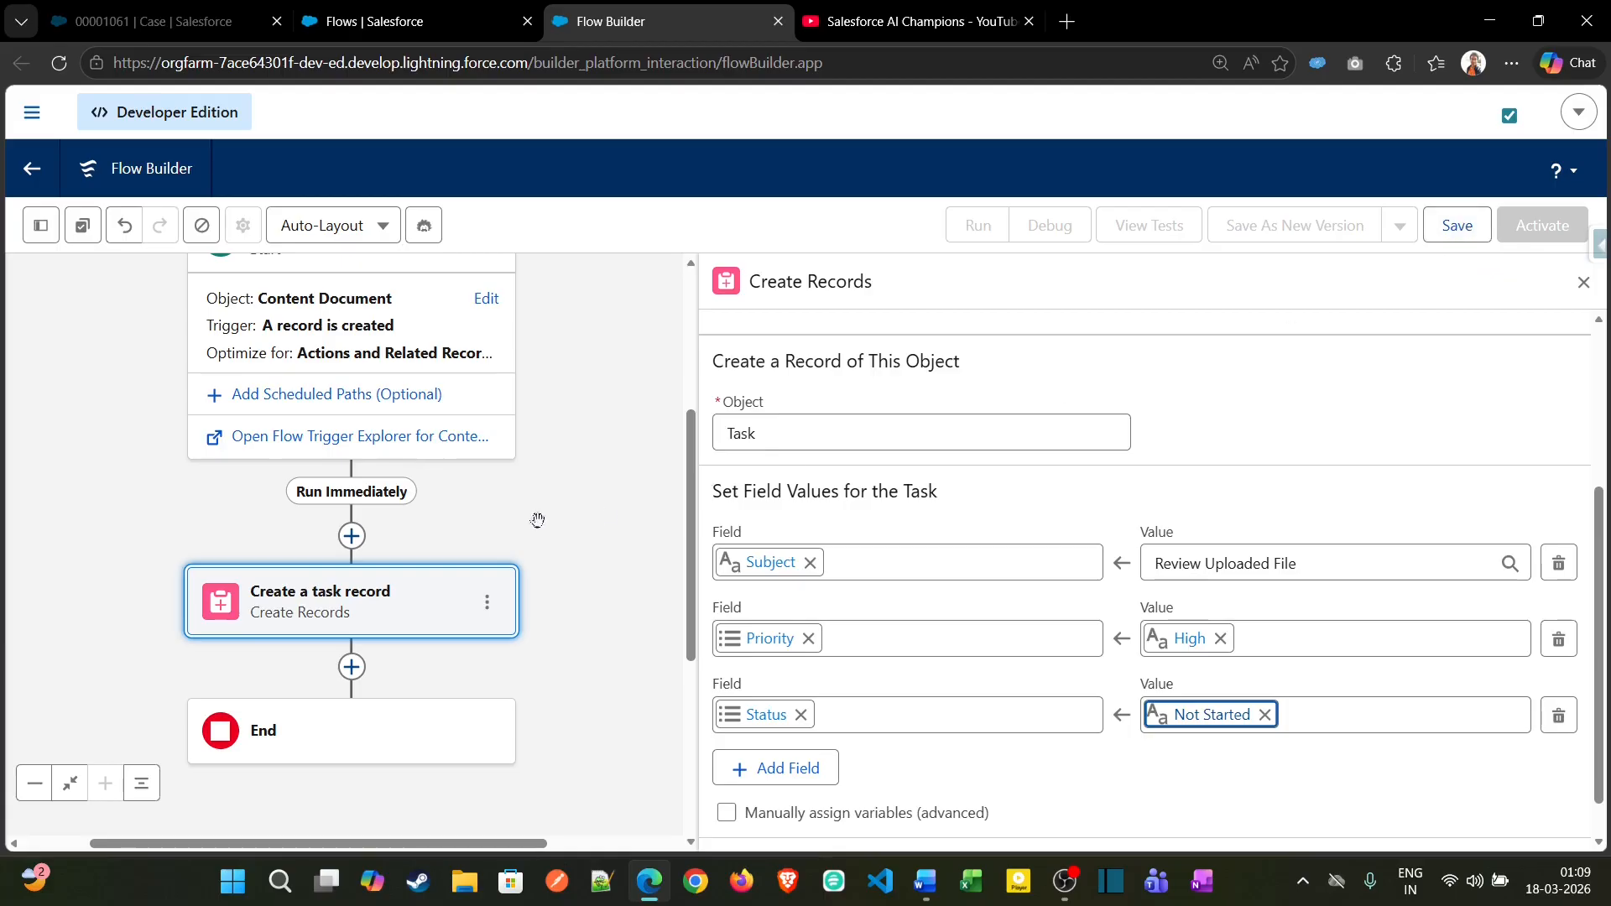
# - Save the flow with the label "Content Document Demo in flows spring 26" and the API name Content_Document_Demo_in_flows_spring_26
pyautogui.click(456, 516)
pyautogui.moveTo(455, 516); pyautogui.dragTo(594, 503)
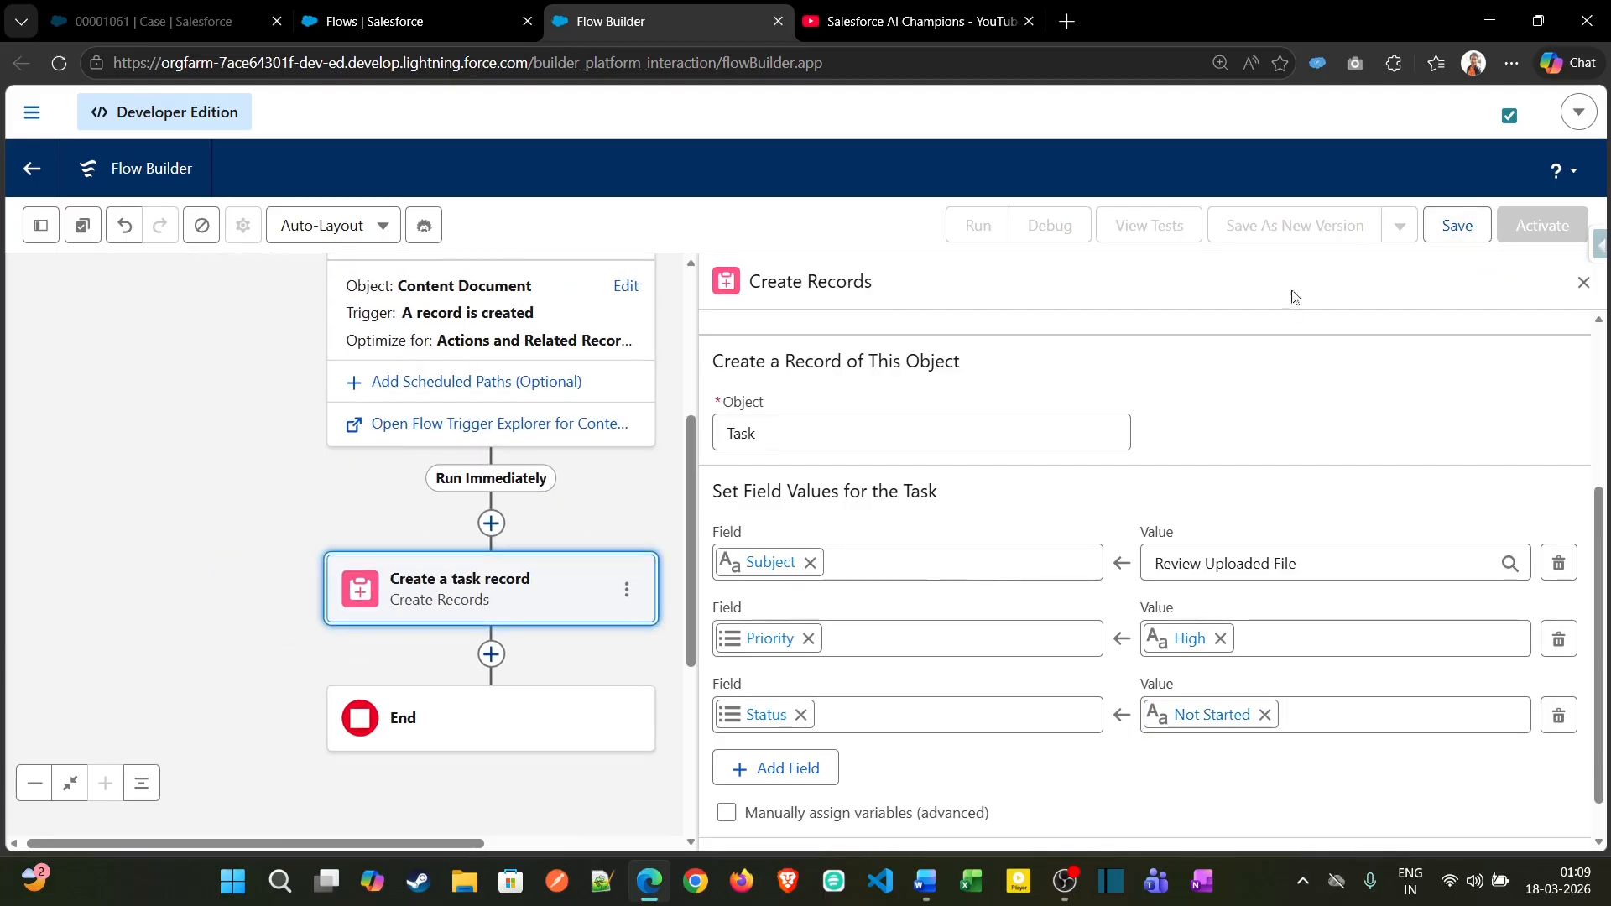
pyautogui.click(1447, 228)
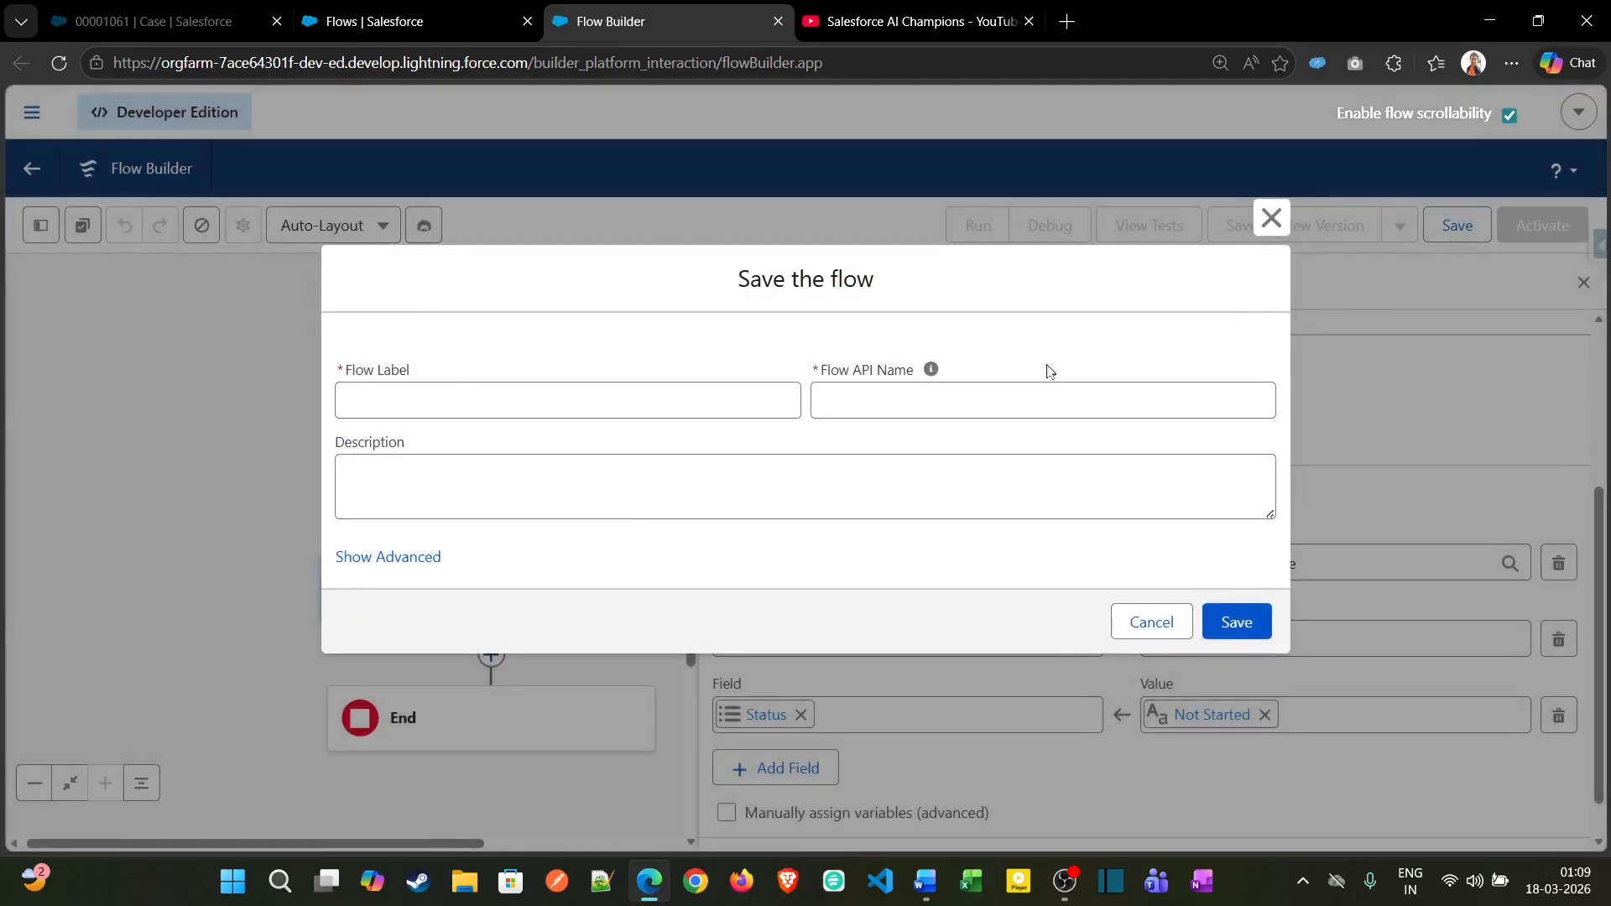
pyautogui.click(660, 404)
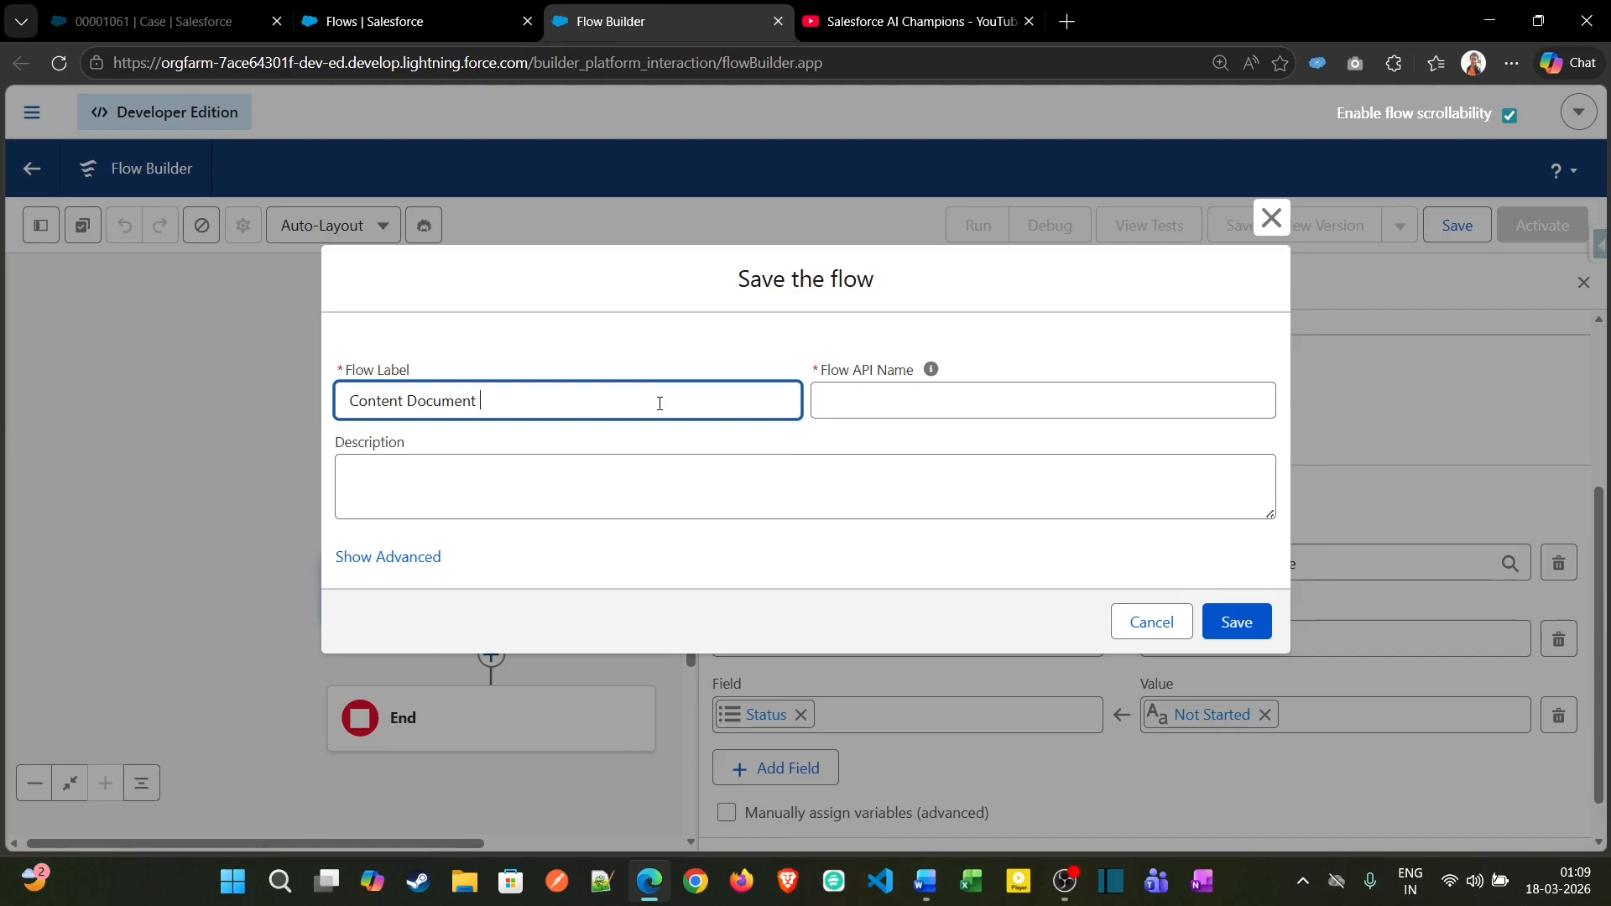
pyautogui.write('Demo in flows spring 26')
pyautogui.press('Tab')
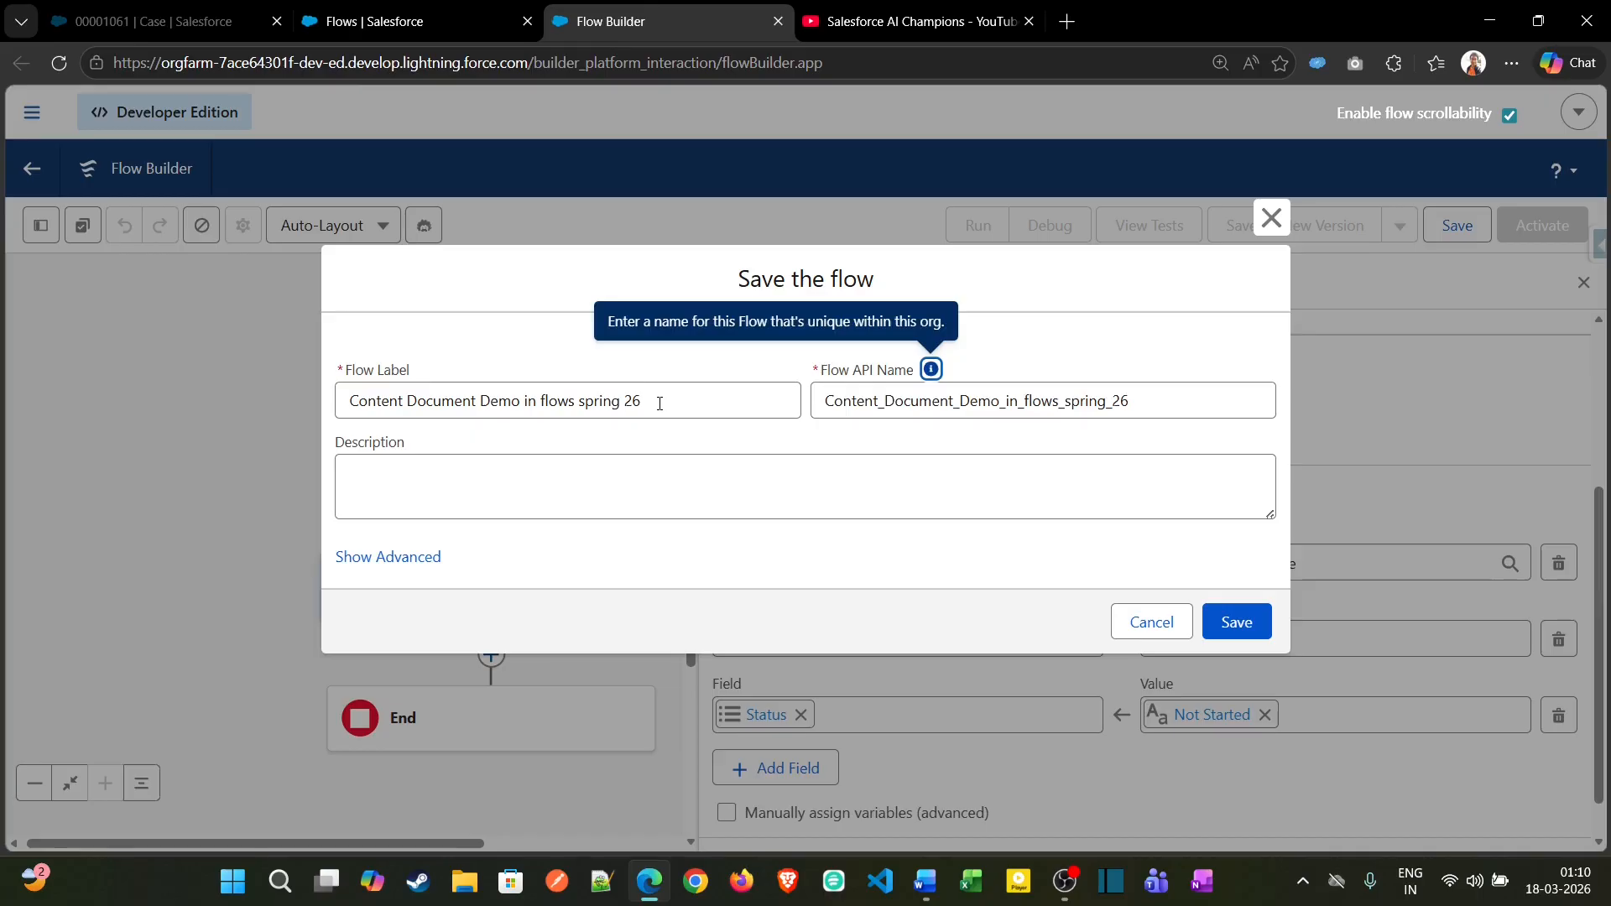
pyautogui.click(1228, 625)
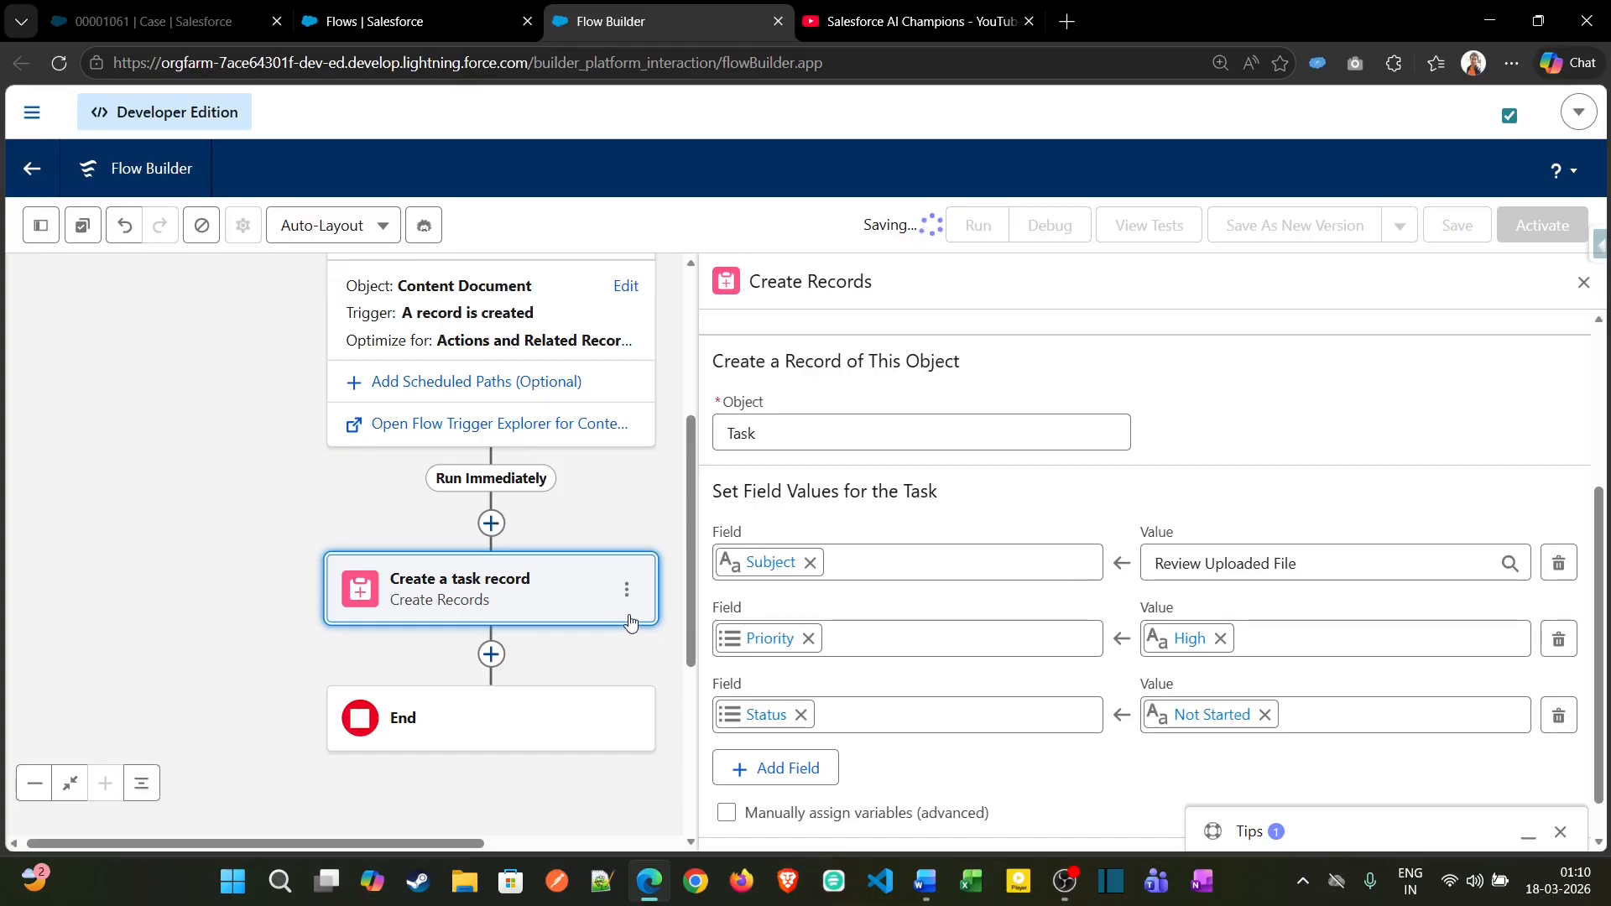
pyautogui.moveTo(617, 513); pyautogui.dragTo(530, 447)
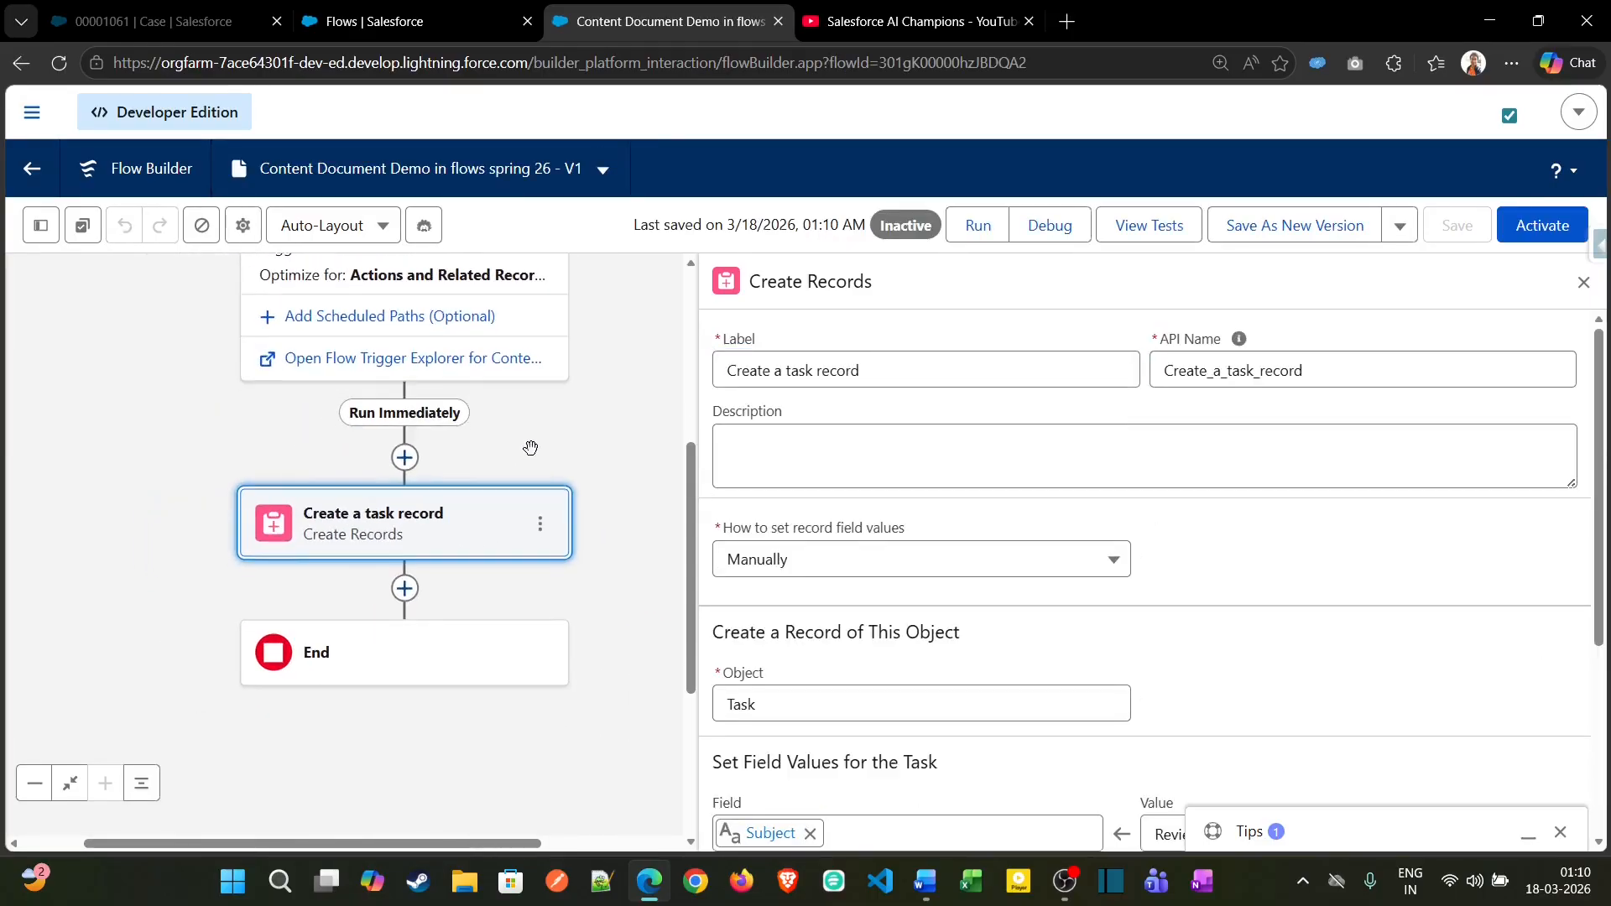
pyautogui.click(540, 524)
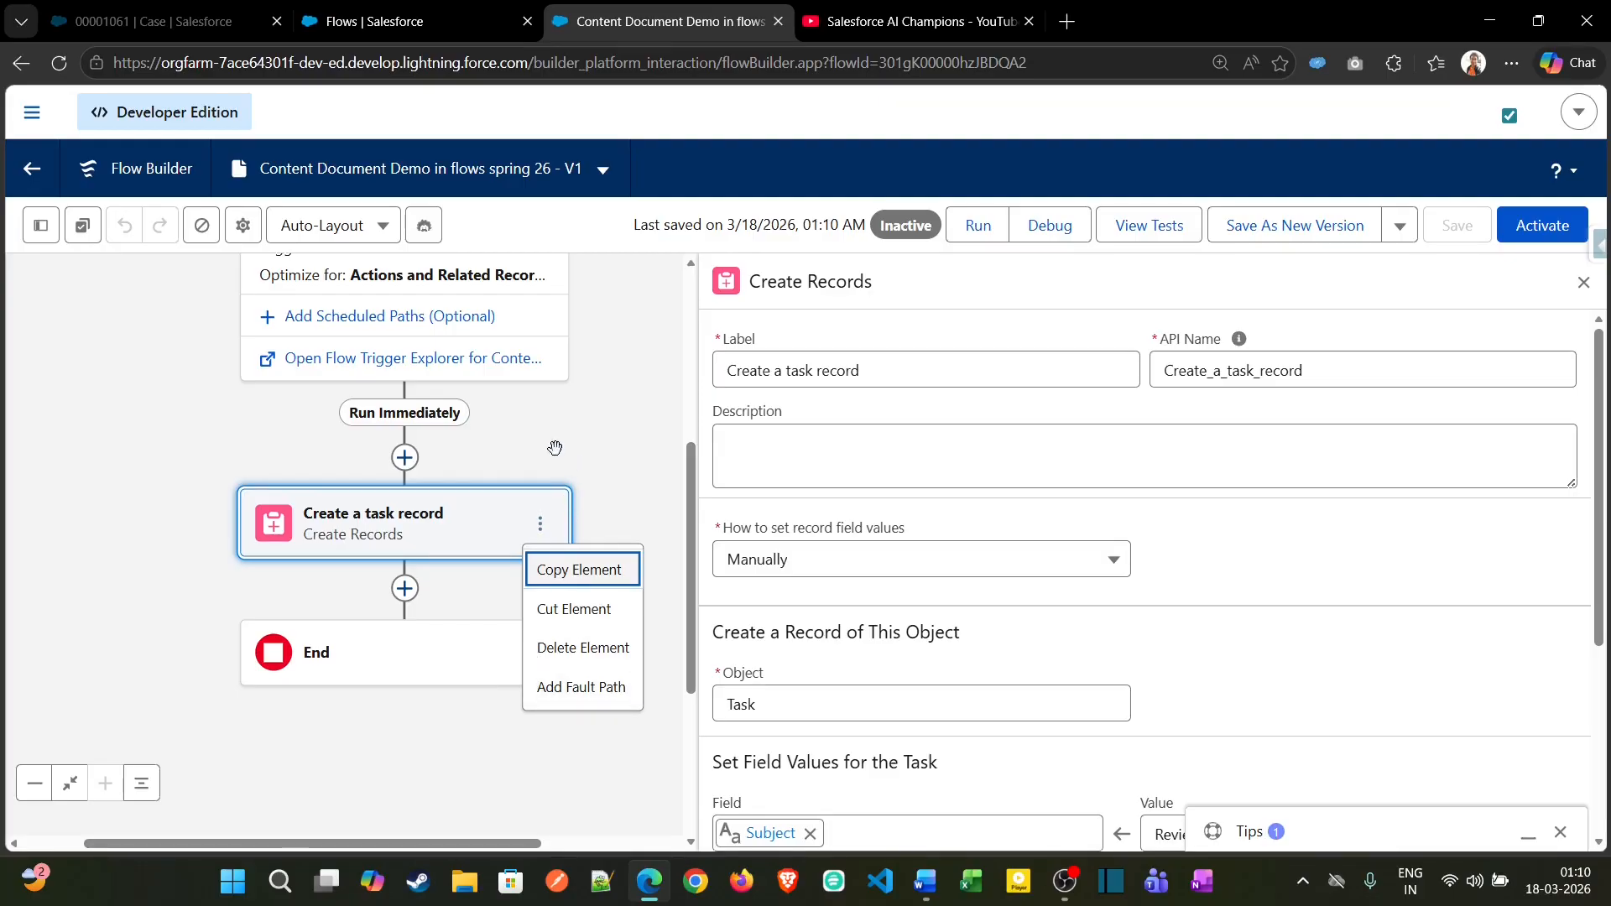
pyautogui.moveTo(527, 435); pyautogui.dragTo(544, 444)
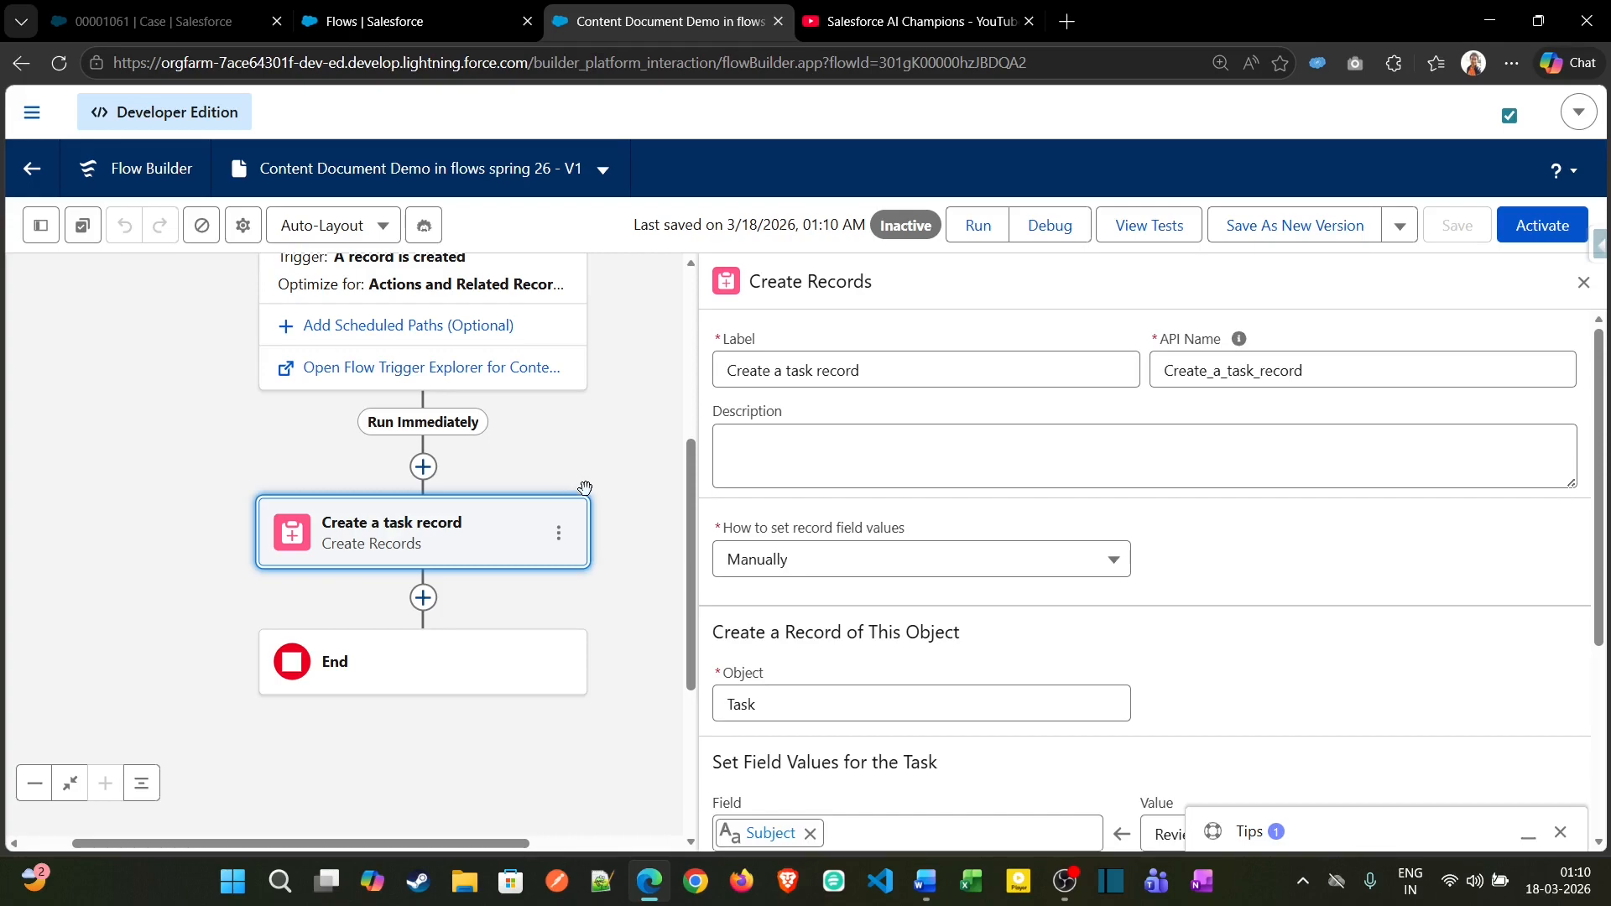
pyautogui.moveTo(540, 446); pyautogui.dragTo(557, 556)
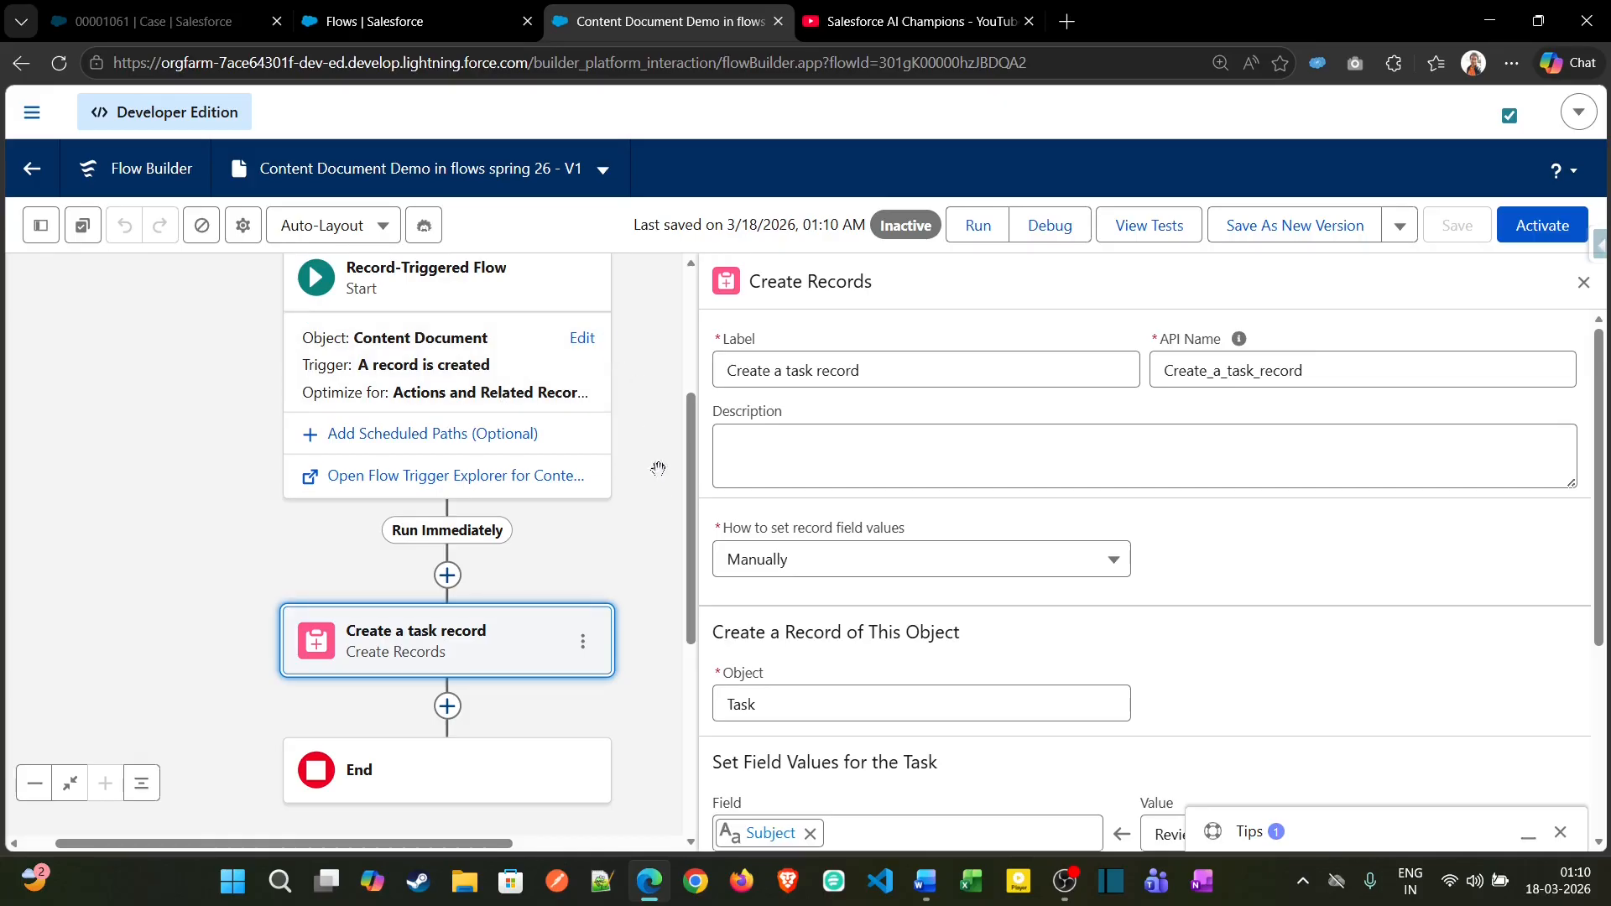
pyautogui.moveTo(648, 475); pyautogui.dragTo(647, 516)
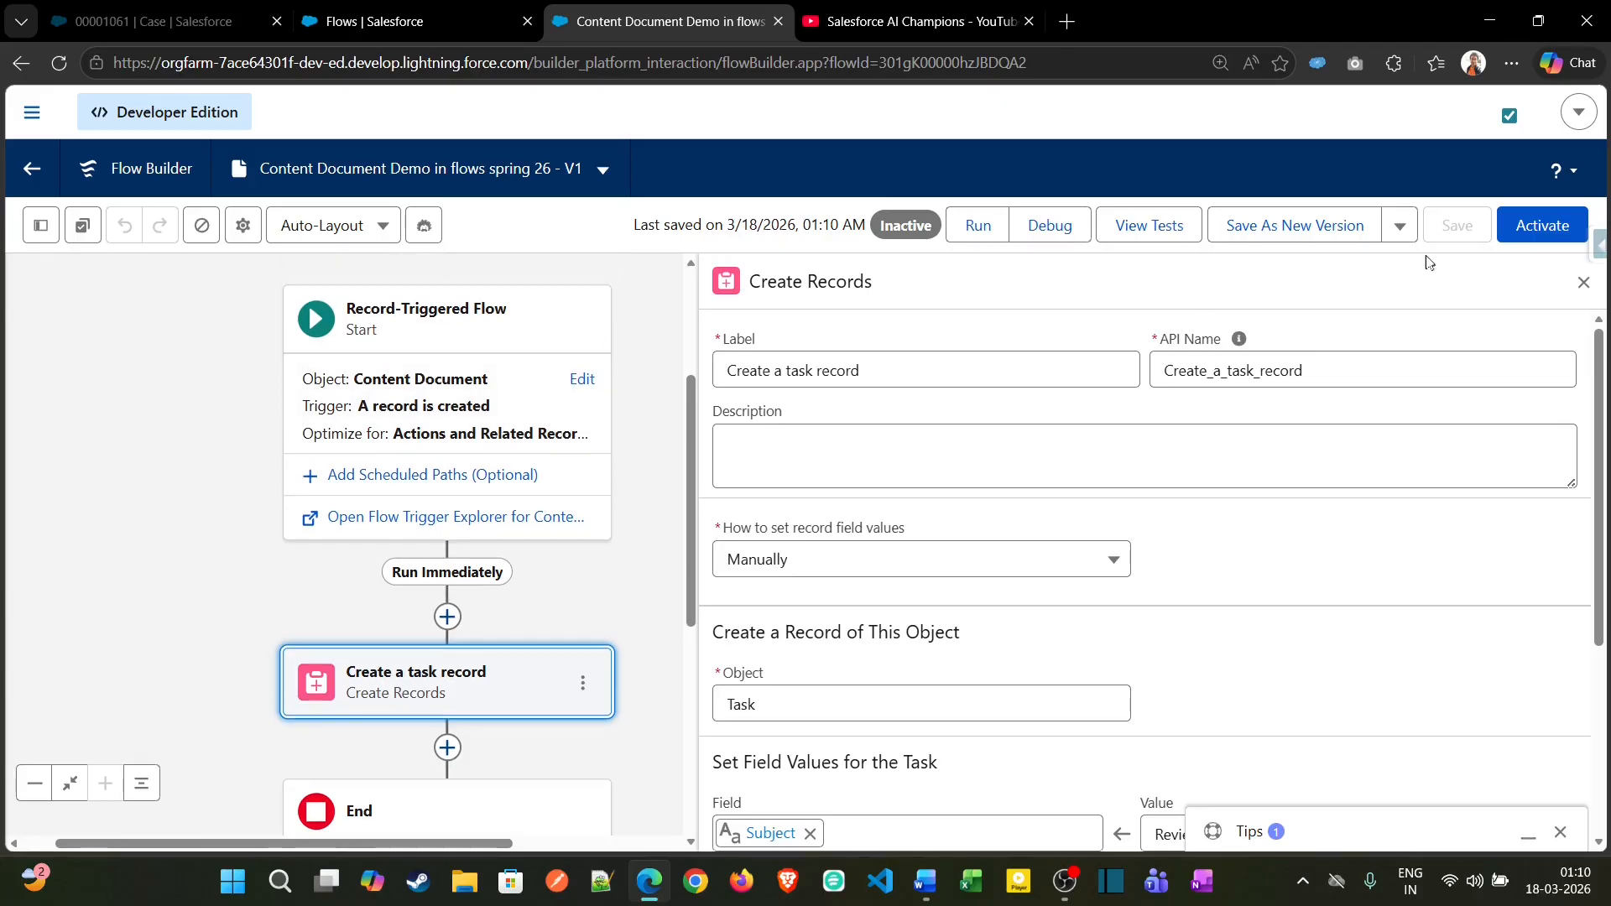
# - Activate the Content Document Demo in flows spring 26 flow
pyautogui.click(1532, 225)
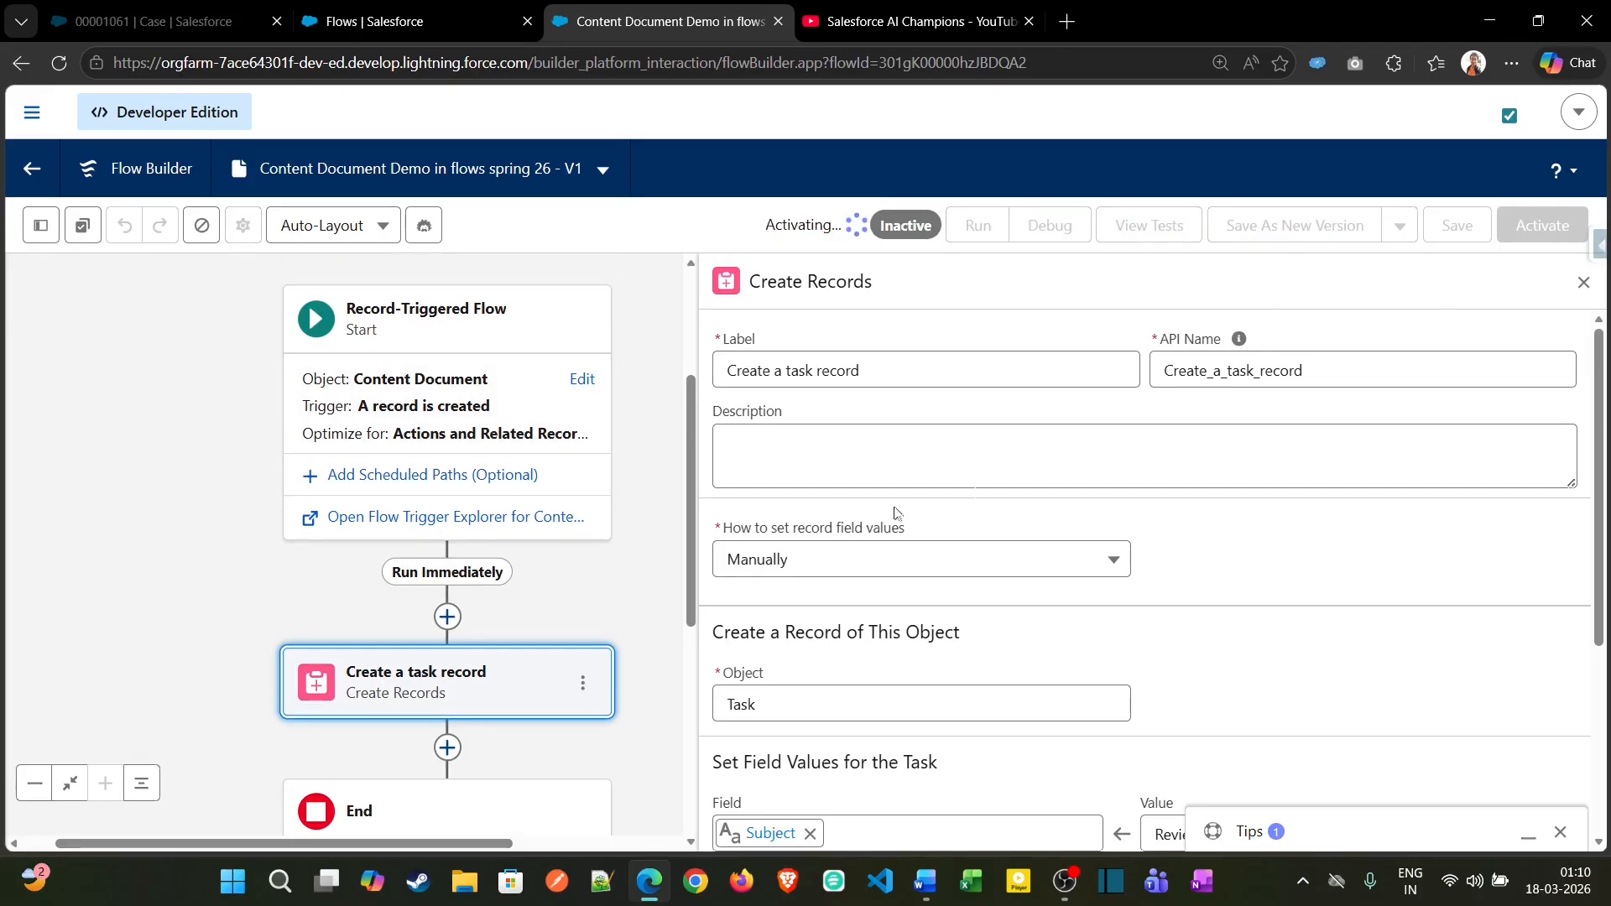
pyautogui.moveTo(658, 527); pyautogui.dragTo(652, 443)
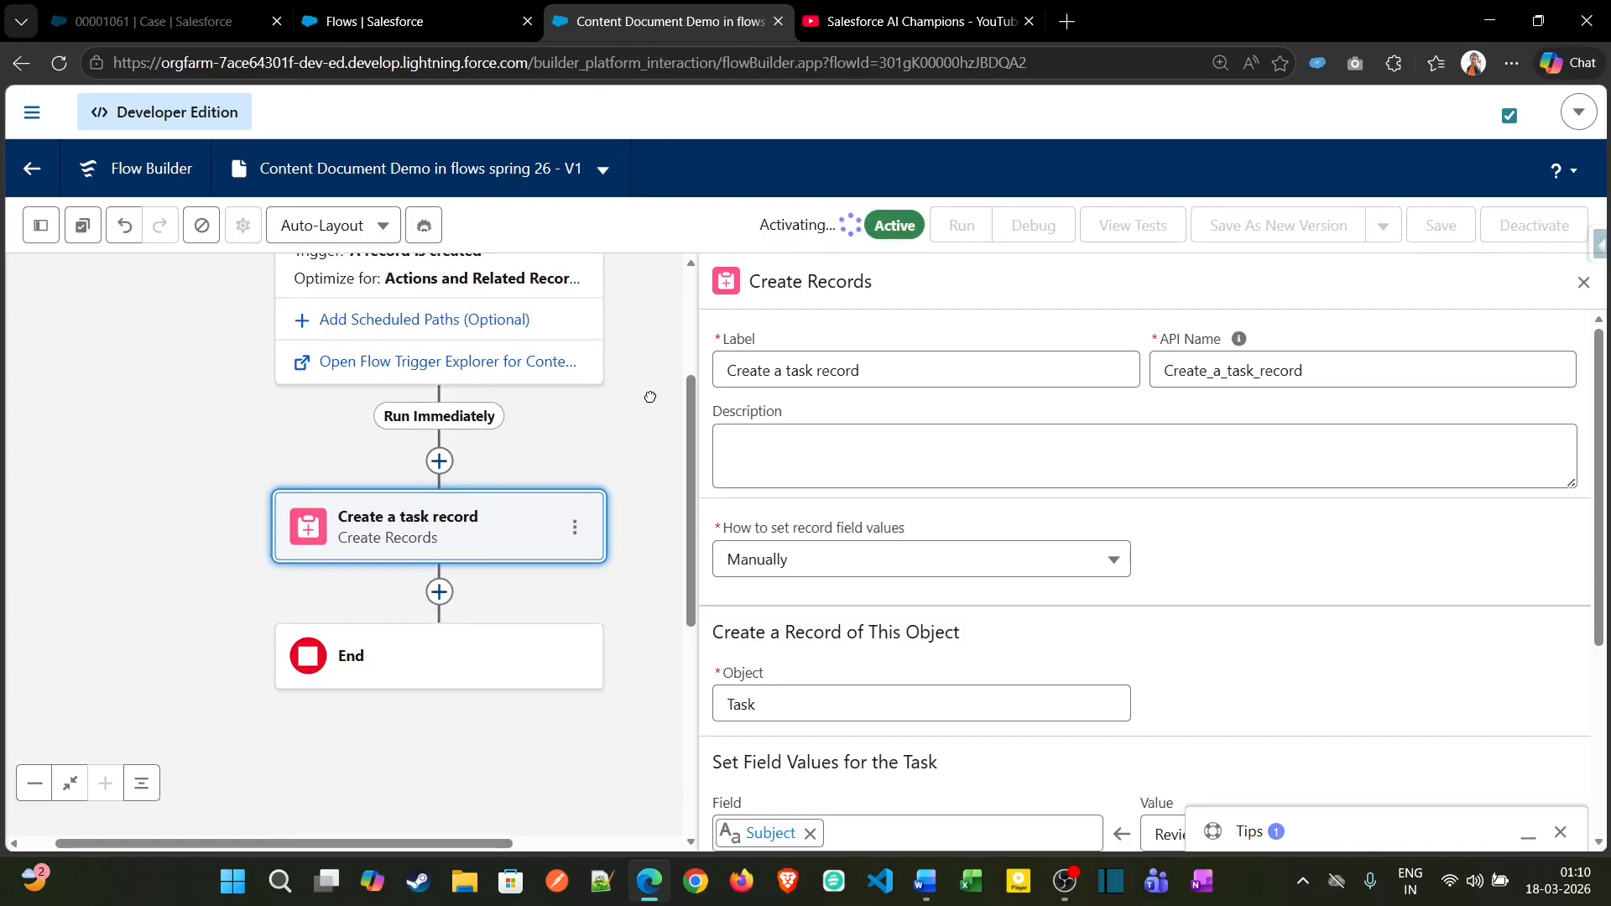
# - Return to the Customer Support case 01 record and open the Tasks page in a new browser tab
pyautogui.click(395, 21)
pyautogui.click(115, 14)
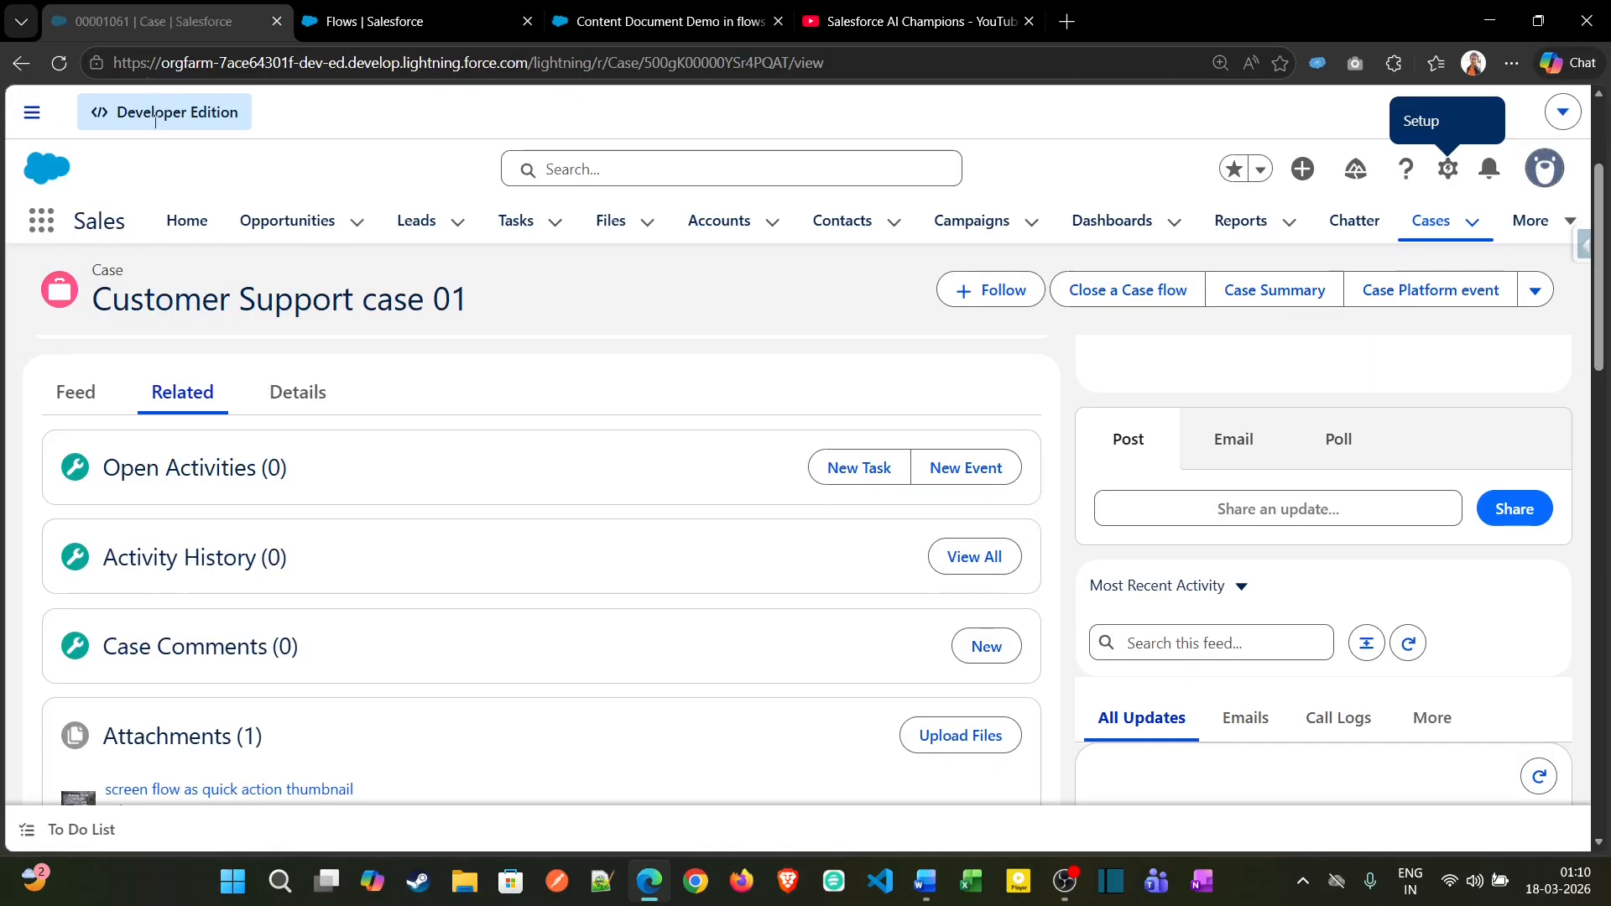
pyautogui.scroll(-1, 335, 587)
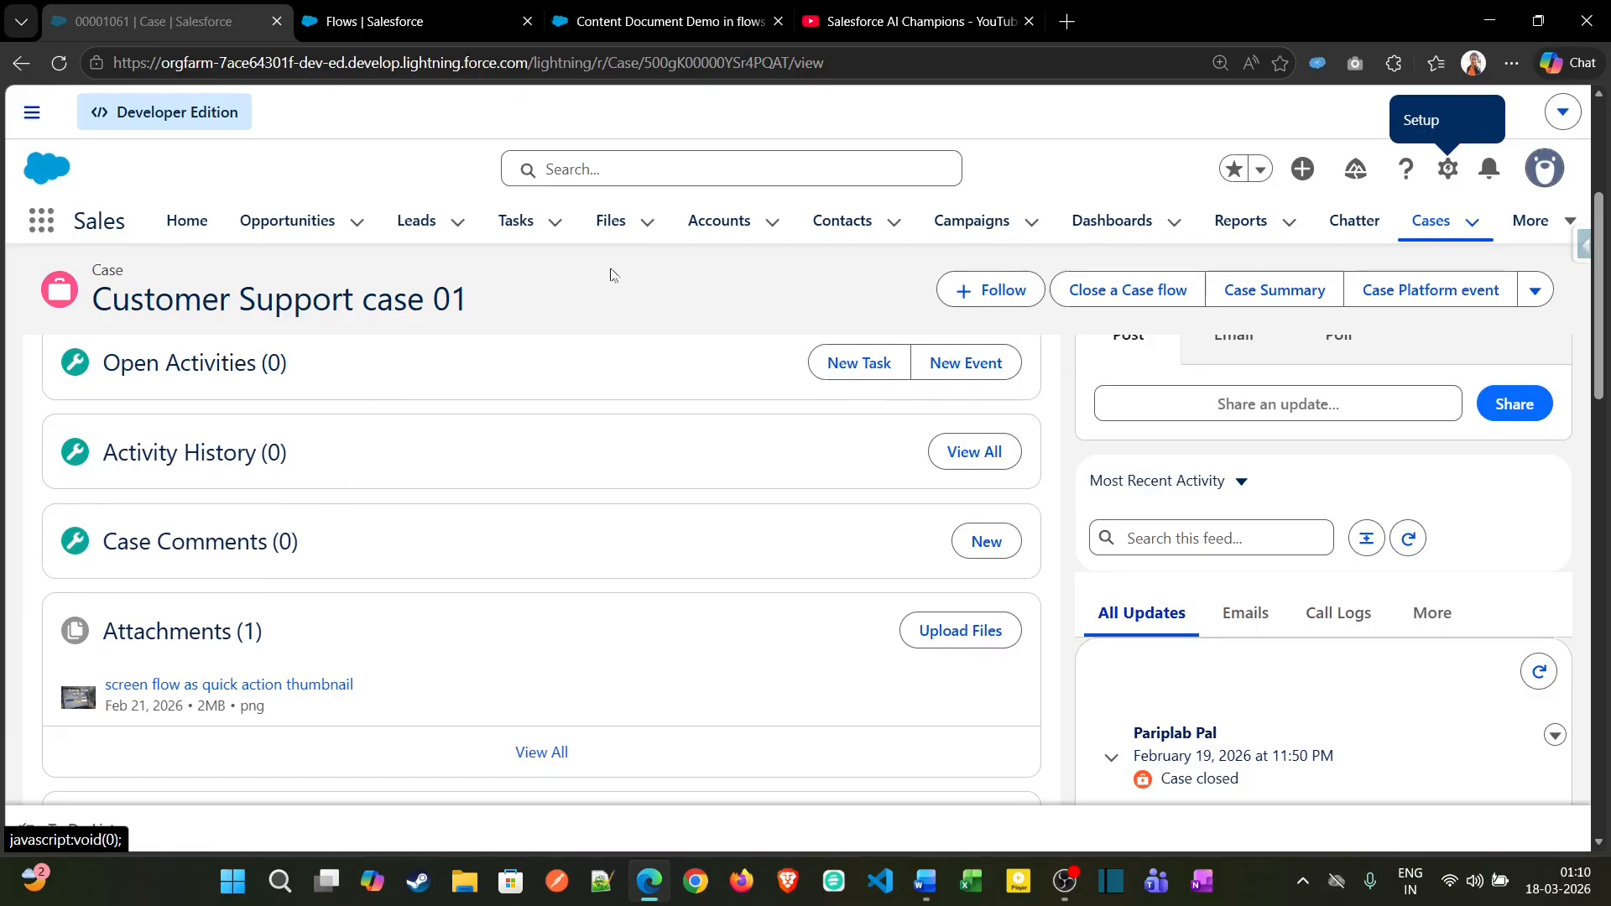
pyautogui.rightClick(530, 245)
pyautogui.click(542, 252)
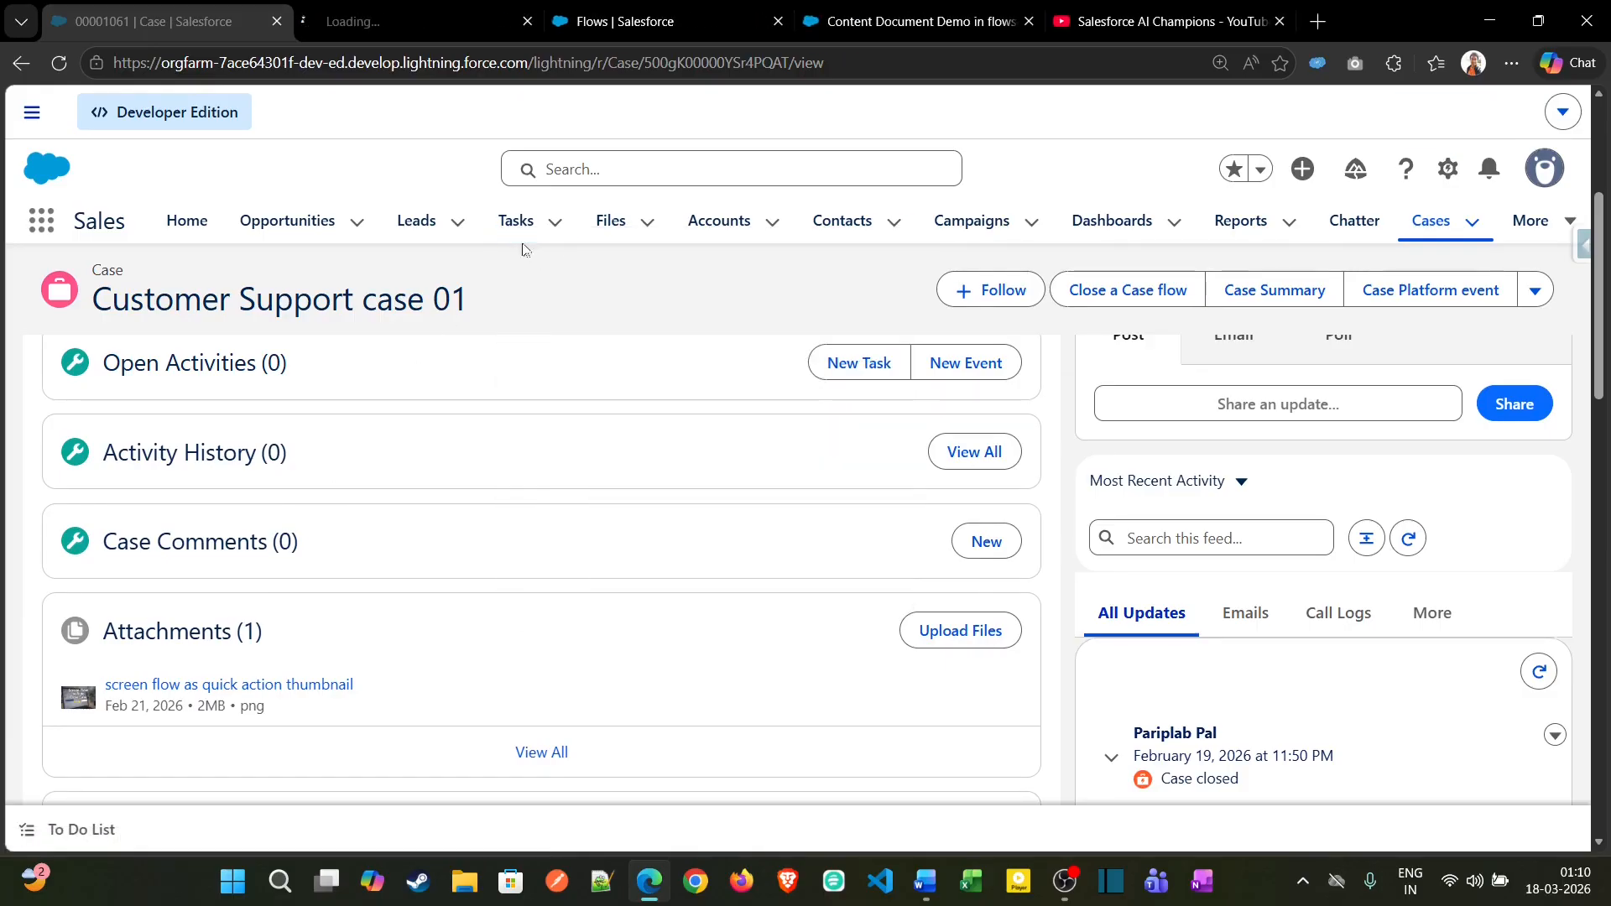
pyautogui.hotkey('ctrl', 'Tab')
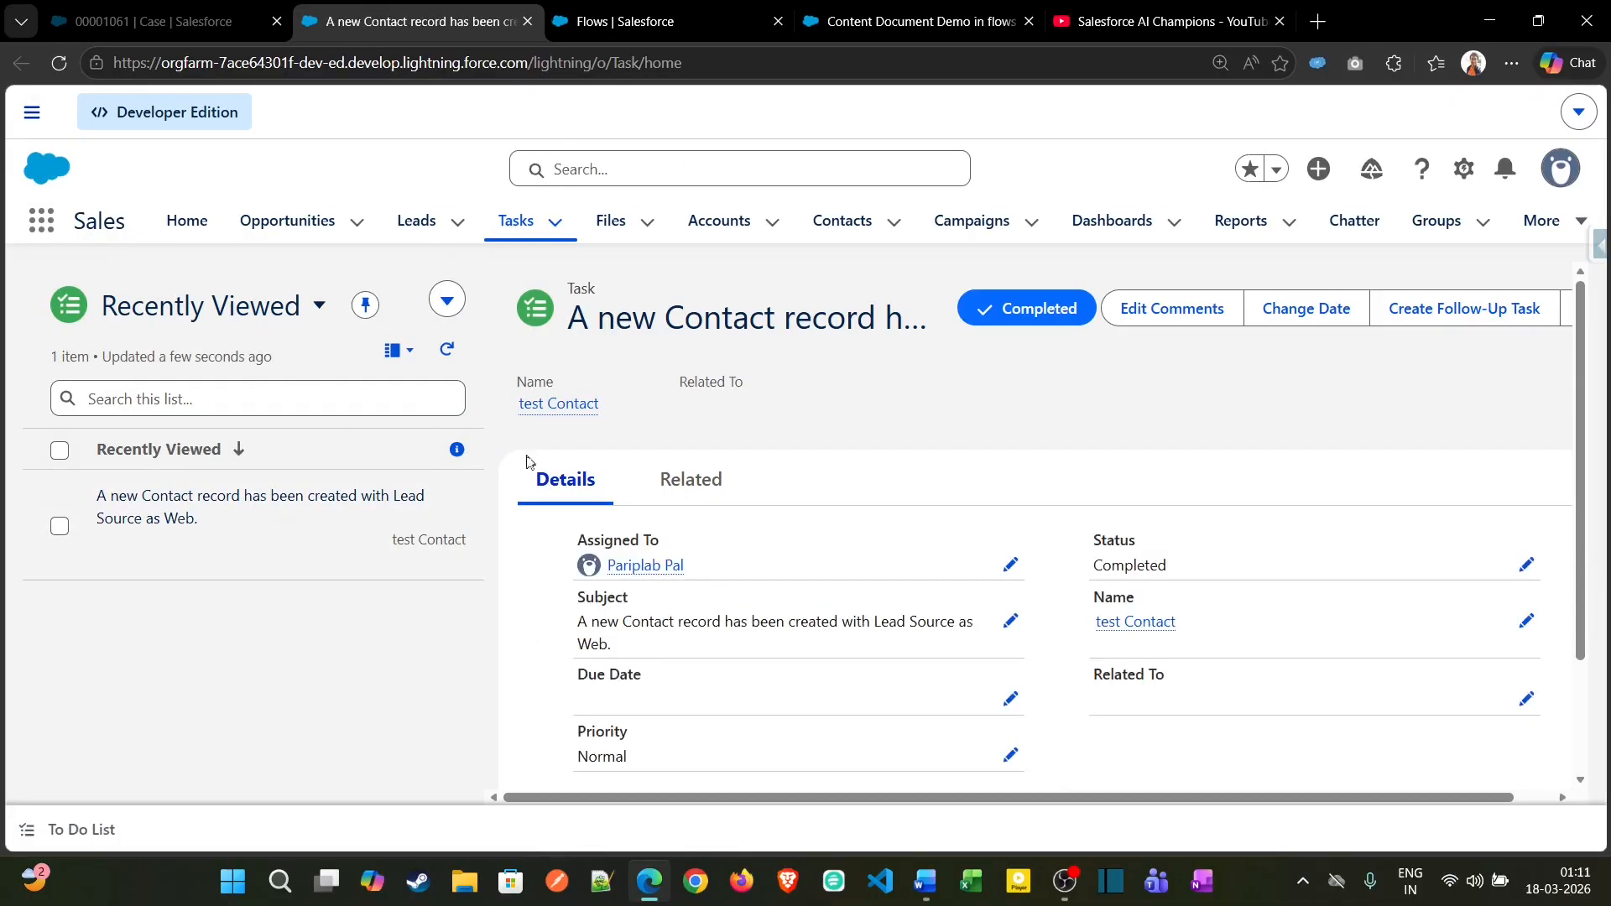
# - Upload the Digha Trip Expenses spreadsheet from Downloads to the attachments of Customer Support case 01
pyautogui.click(159, 21)
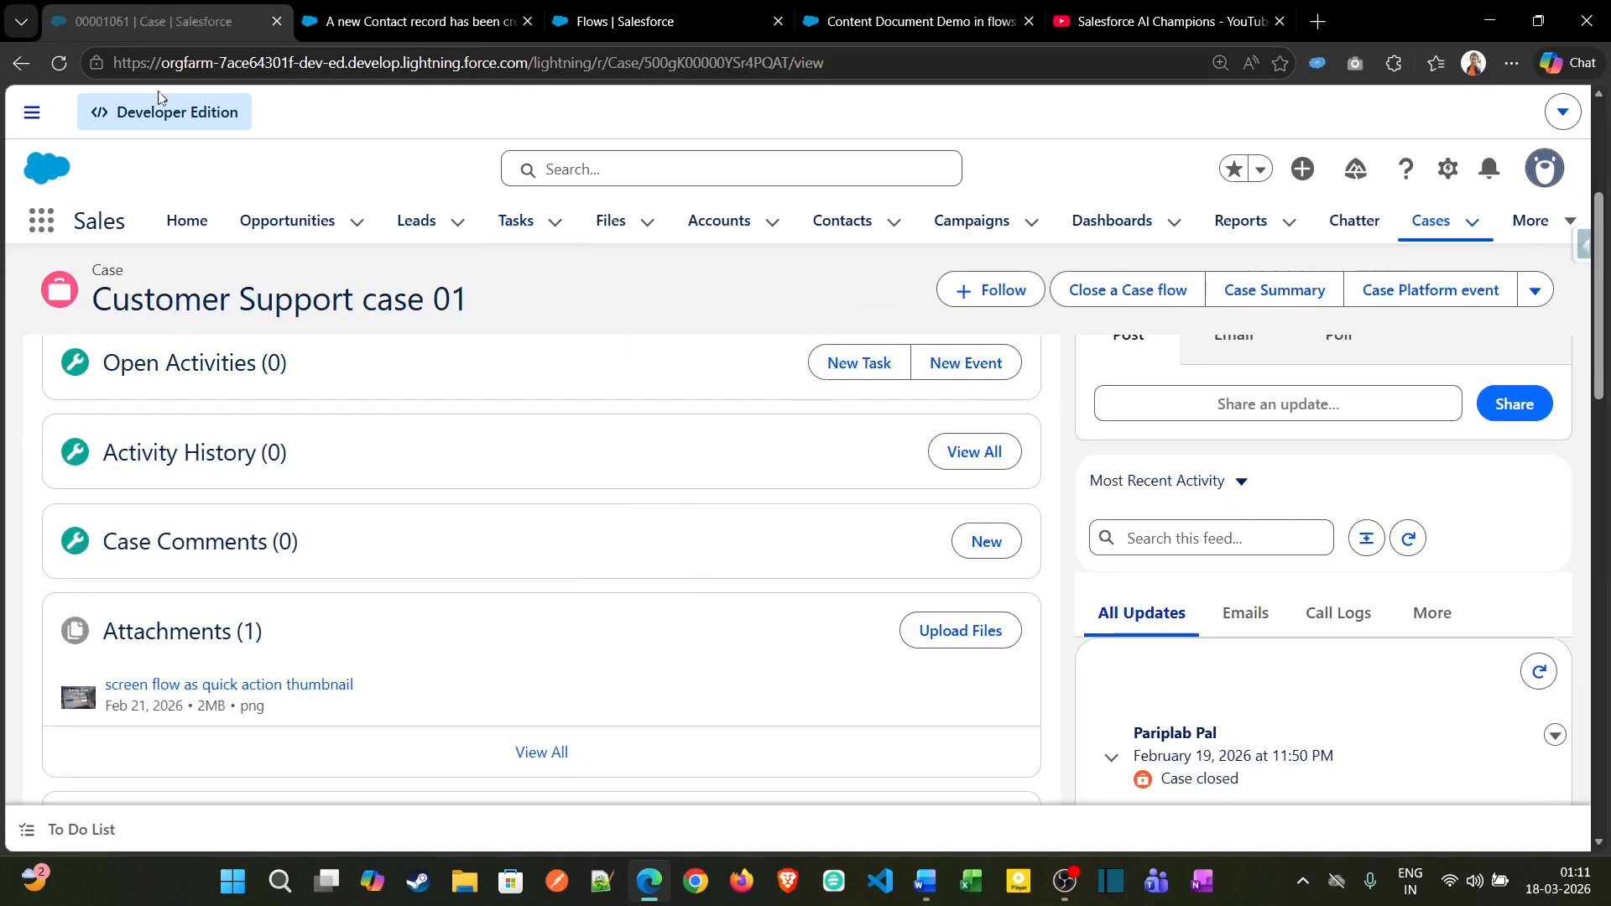
pyautogui.click(986, 631)
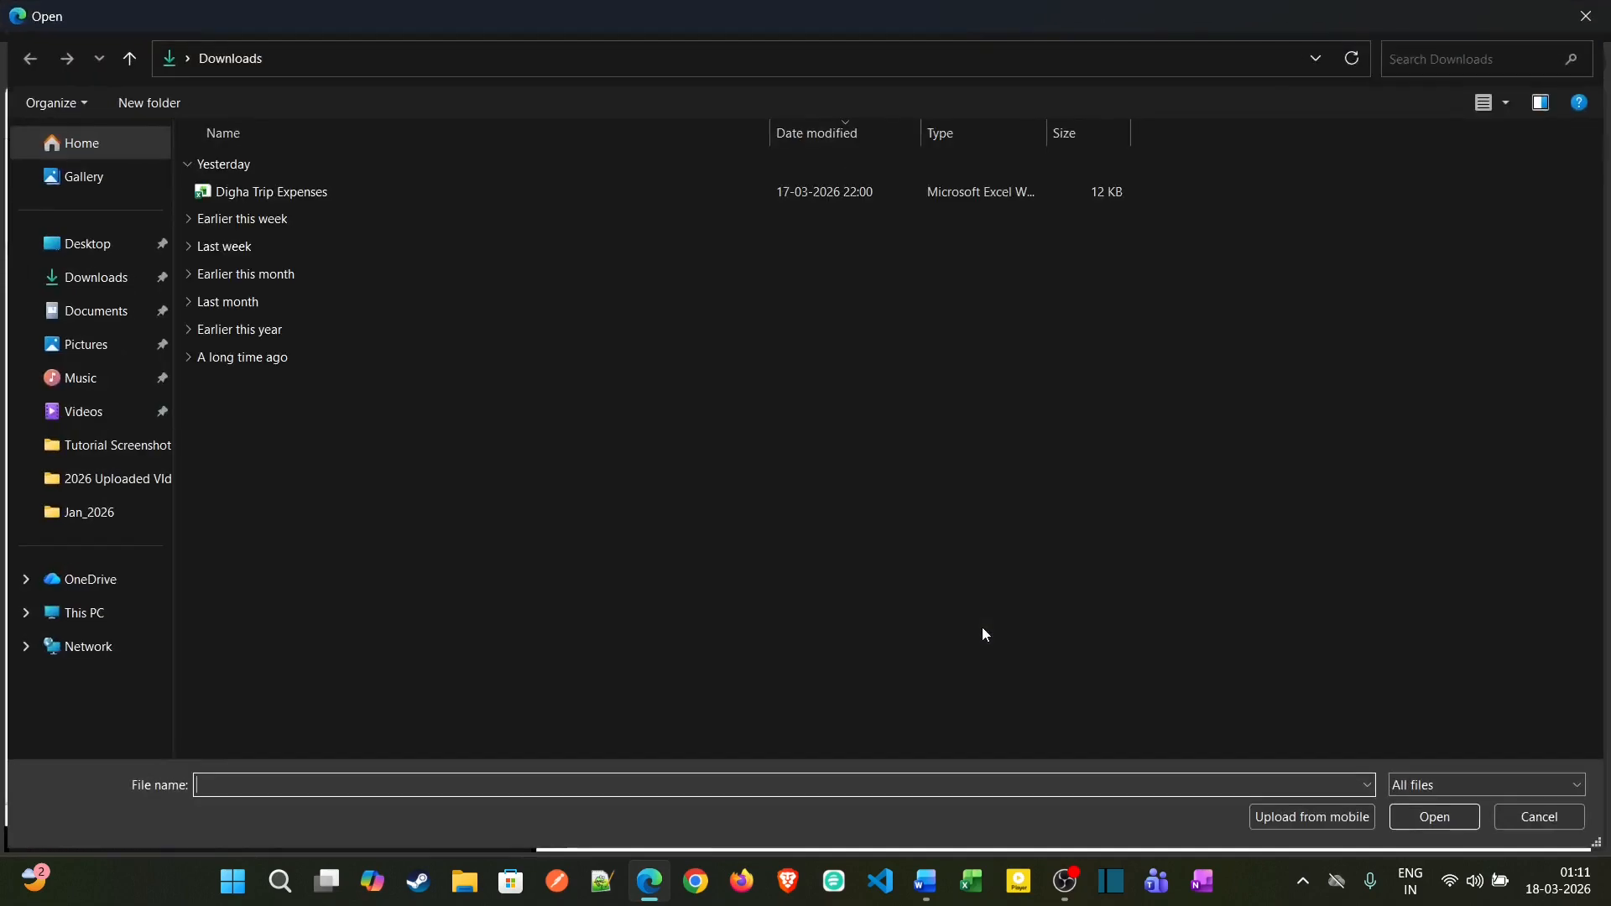
pyautogui.doubleClick(324, 193)
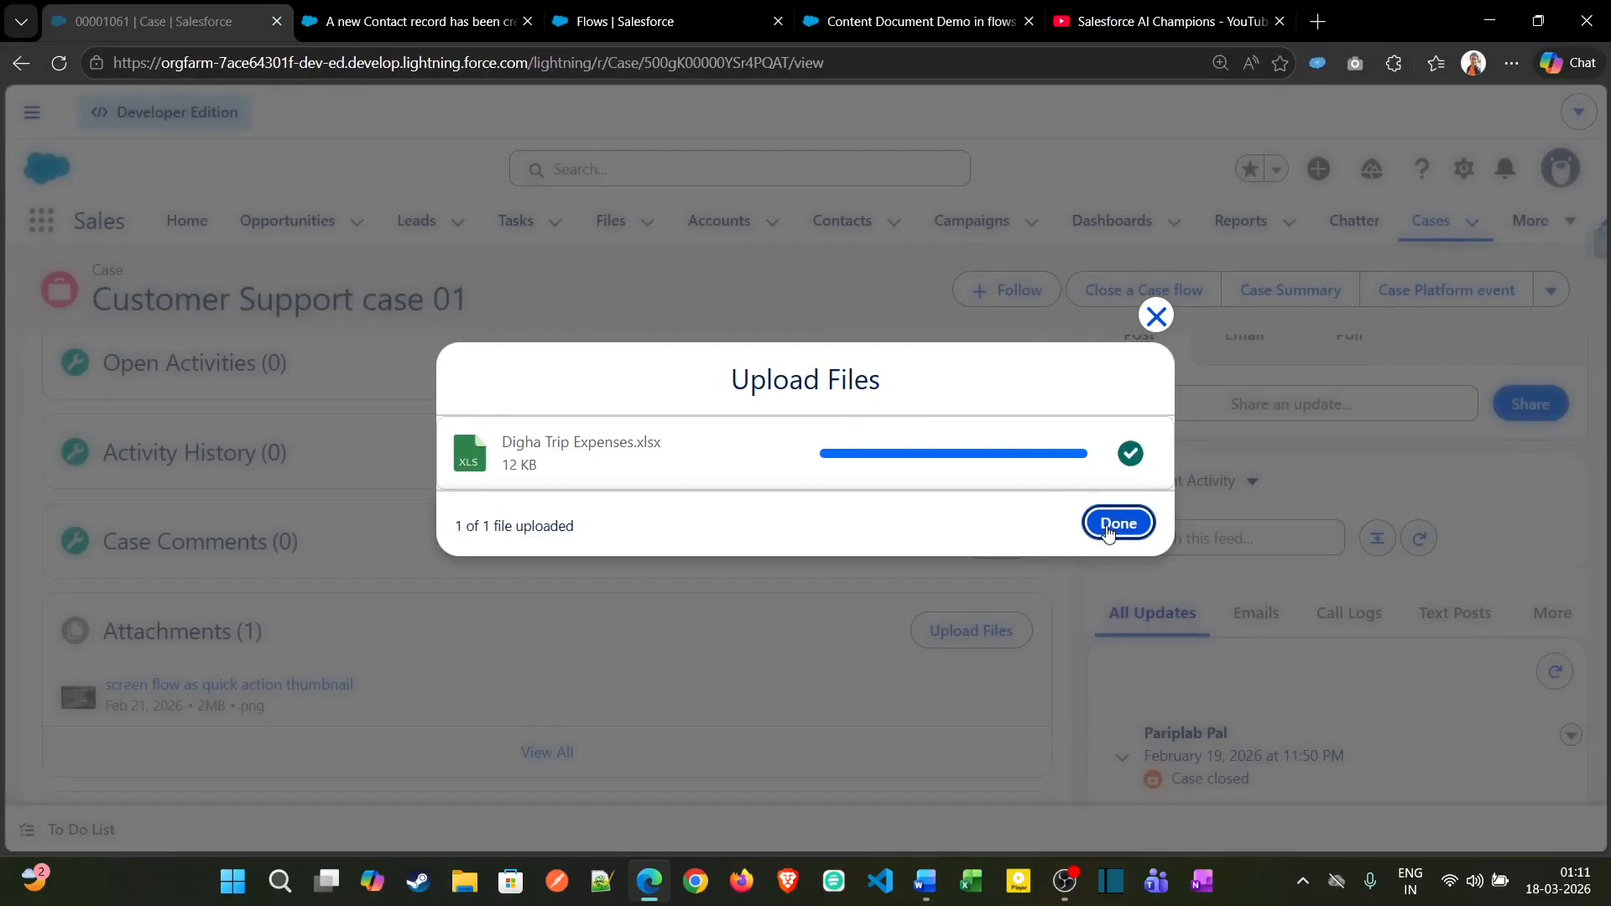
pyautogui.click(1107, 524)
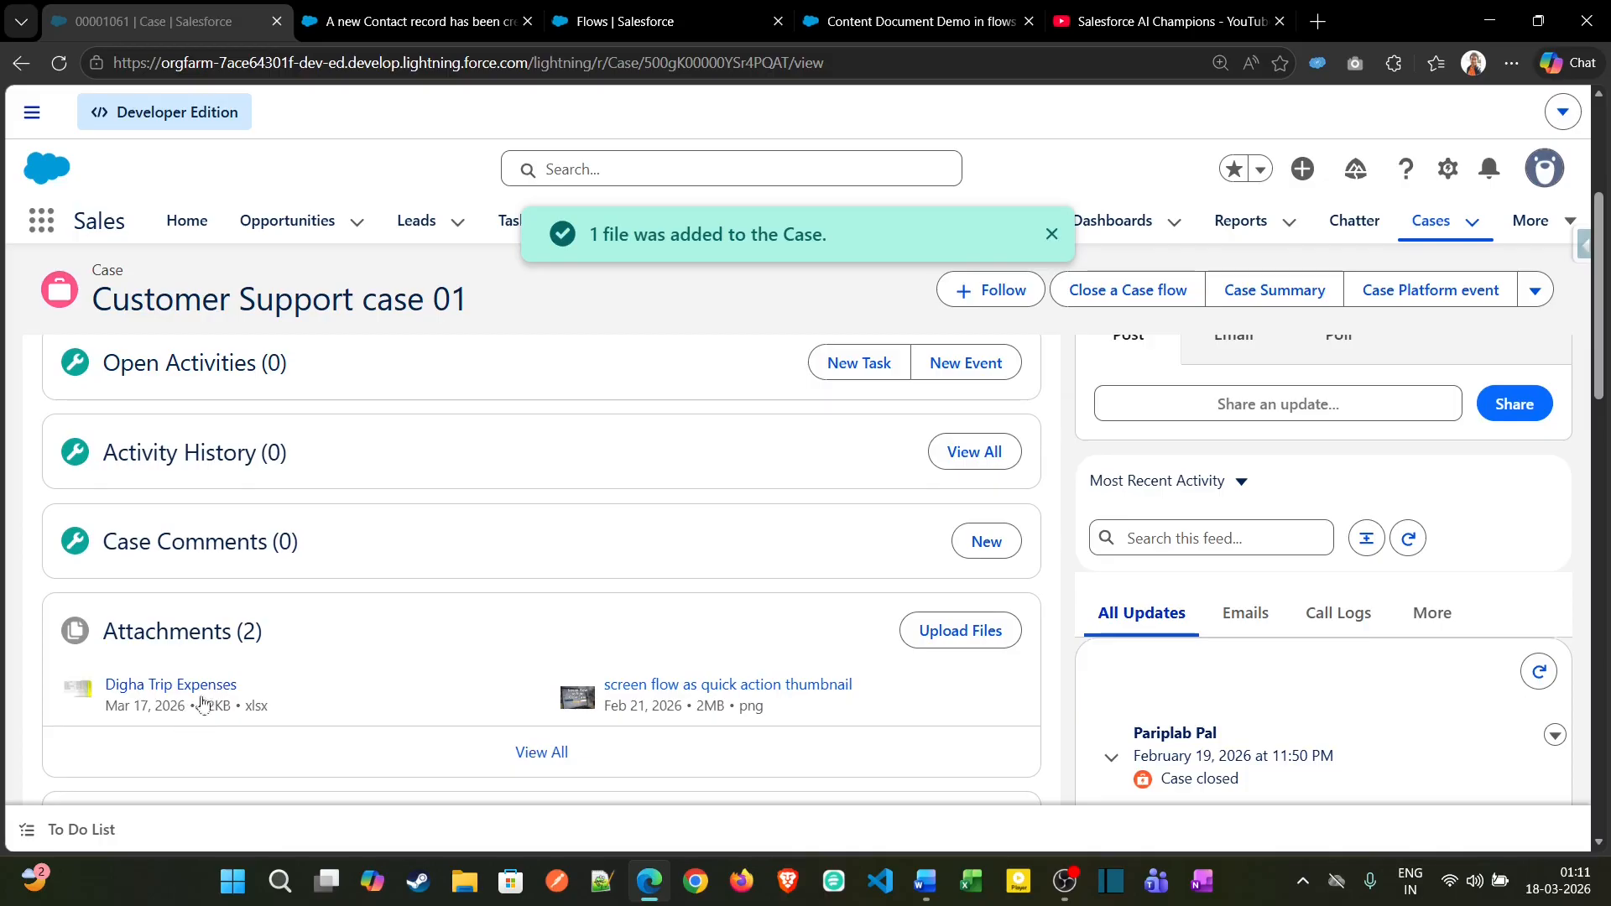
# - Return to the Tasks page and refresh the Recently Viewed list
pyautogui.click(390, 28)
pyautogui.click(592, 8)
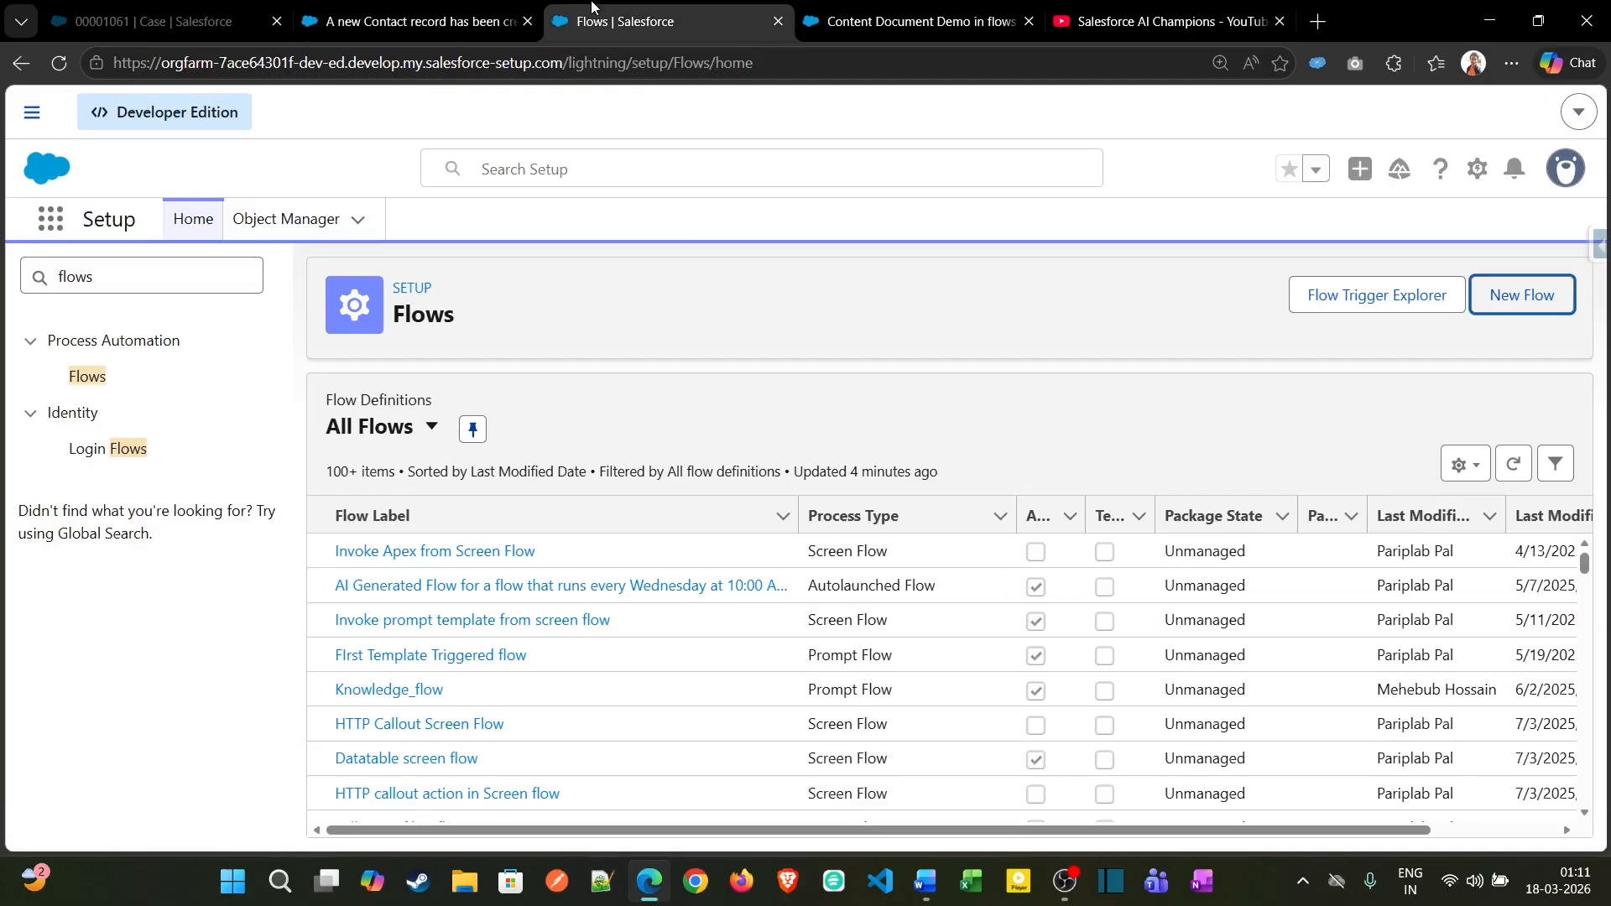
pyautogui.click(844, 15)
pyautogui.click(406, 16)
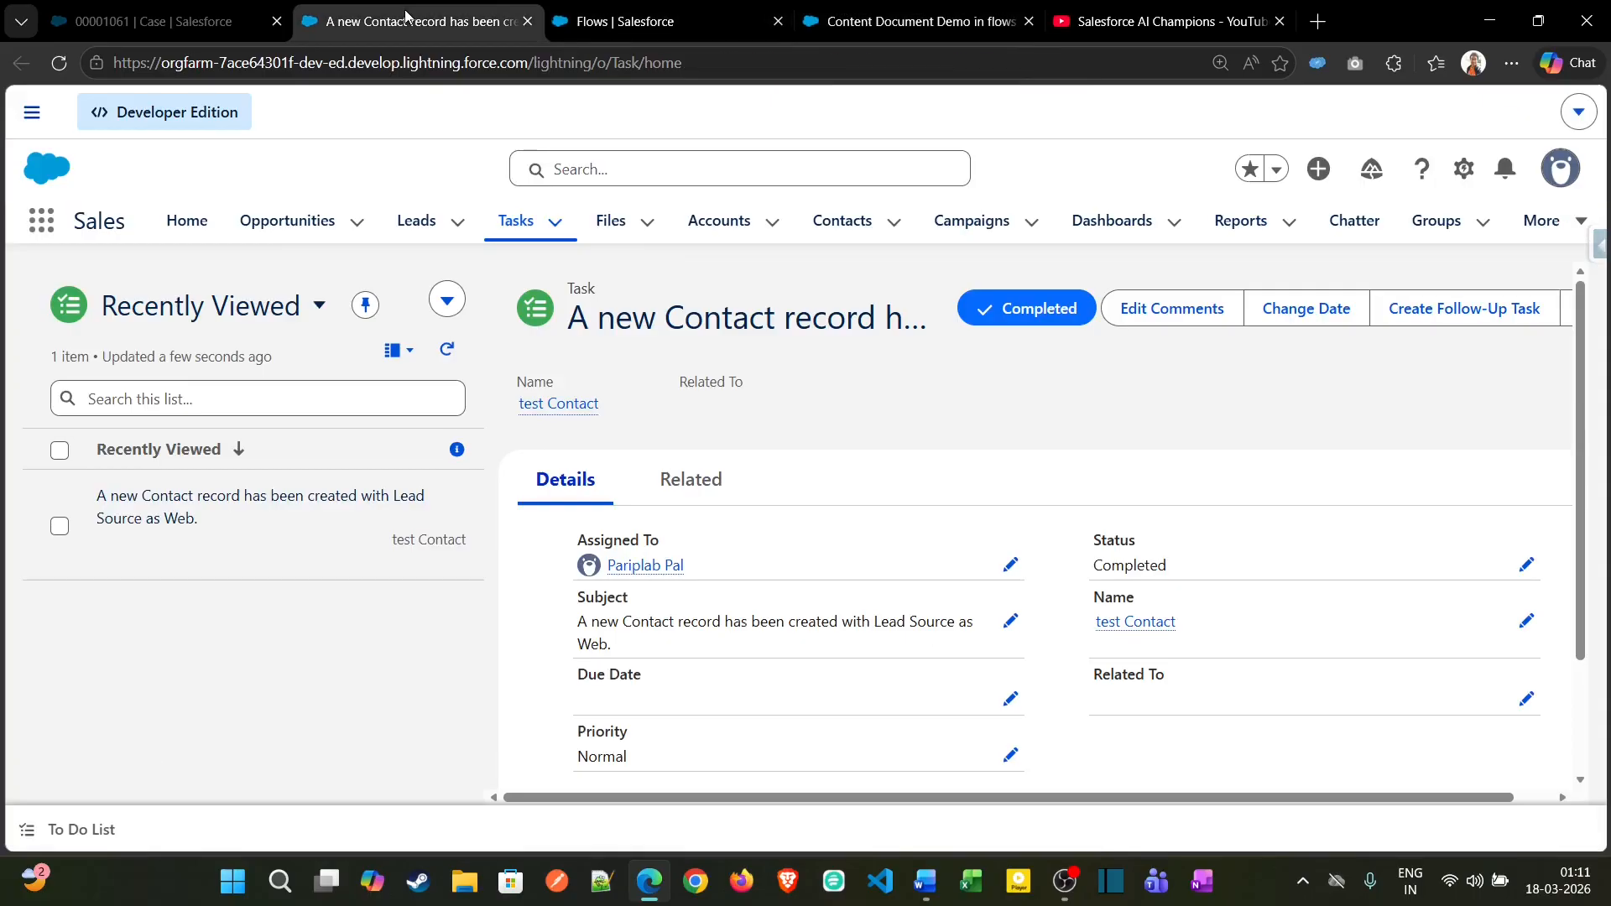
pyautogui.click(448, 352)
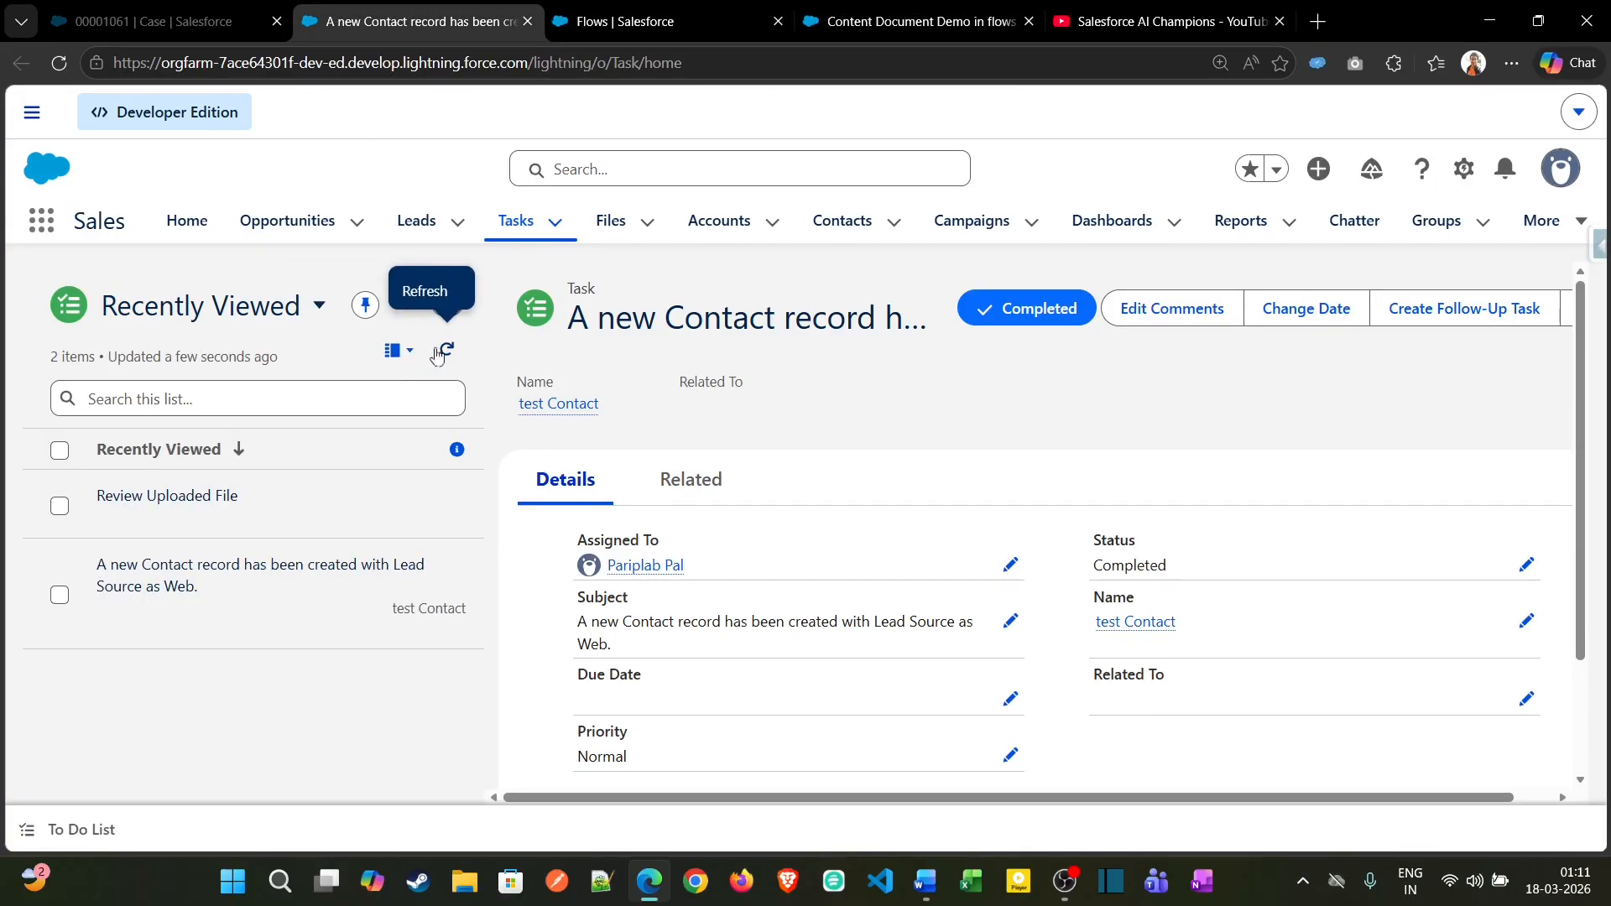
# - Open the Review Uploaded File task and check its subject, priority, status and related information
pyautogui.click(130, 508)
pyautogui.scroll(-2, 734, 559)
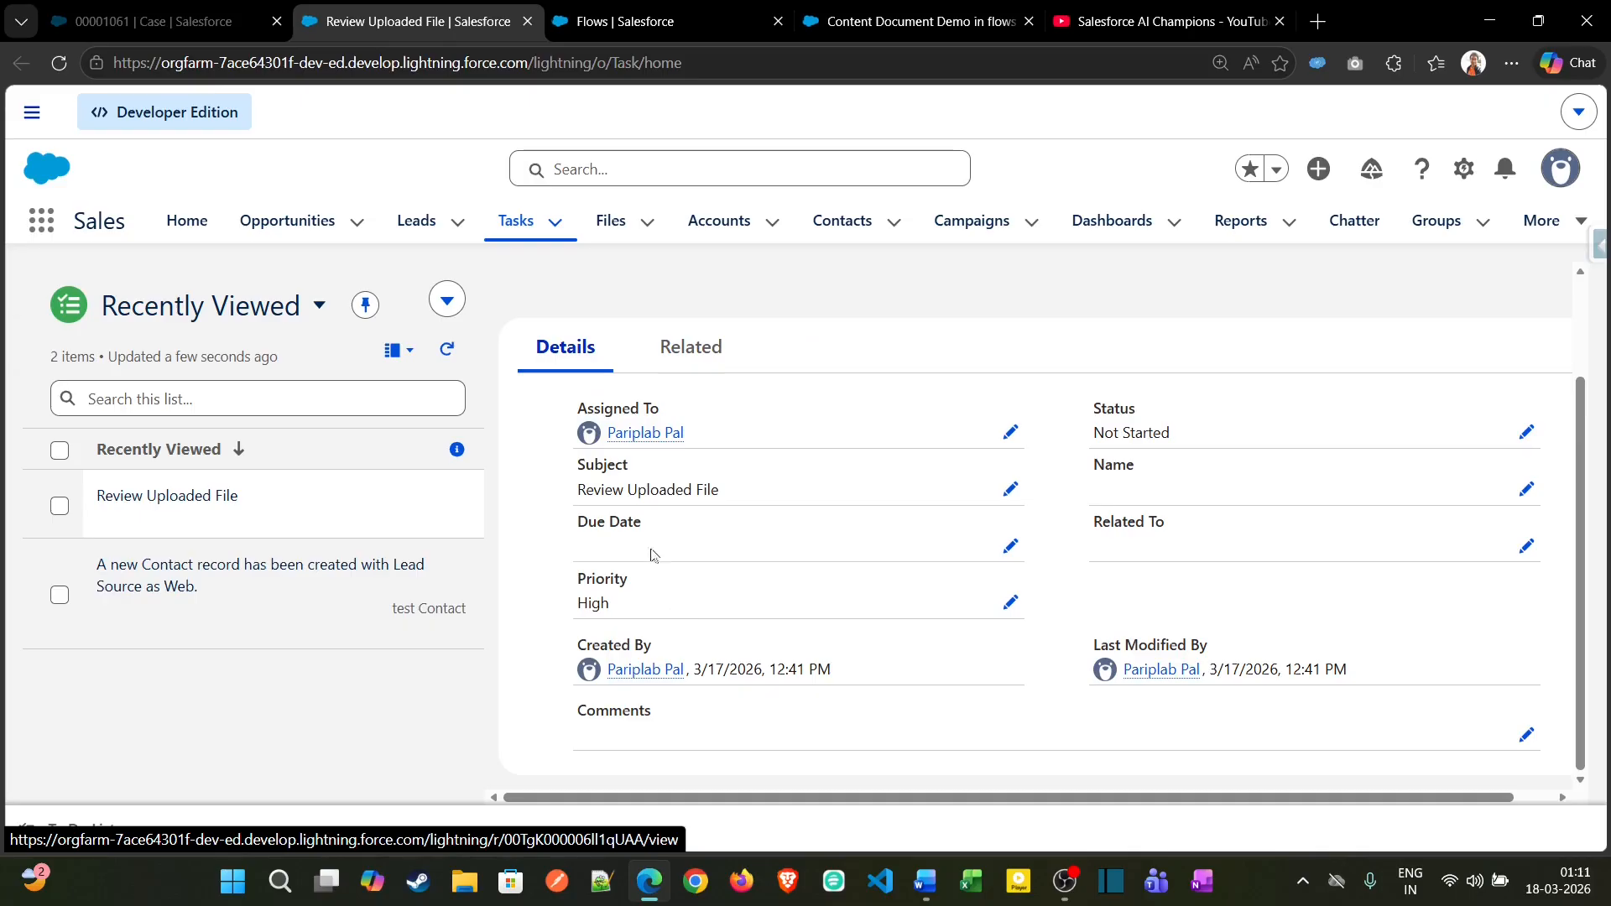
pyautogui.moveTo(579, 487); pyautogui.dragTo(719, 491)
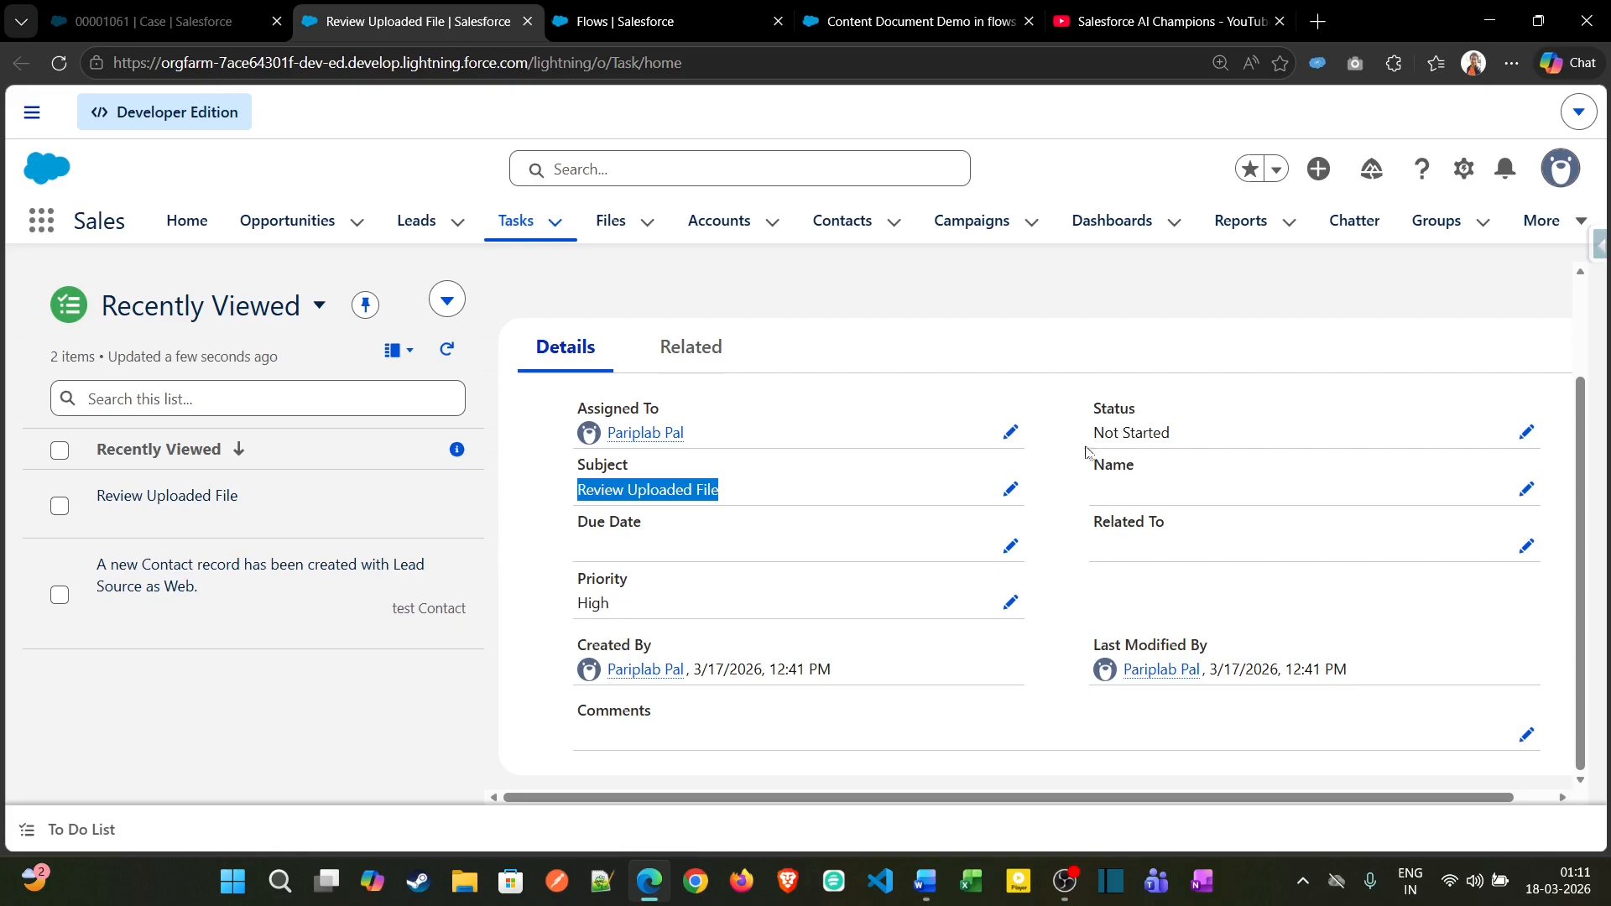
pyautogui.click(690, 356)
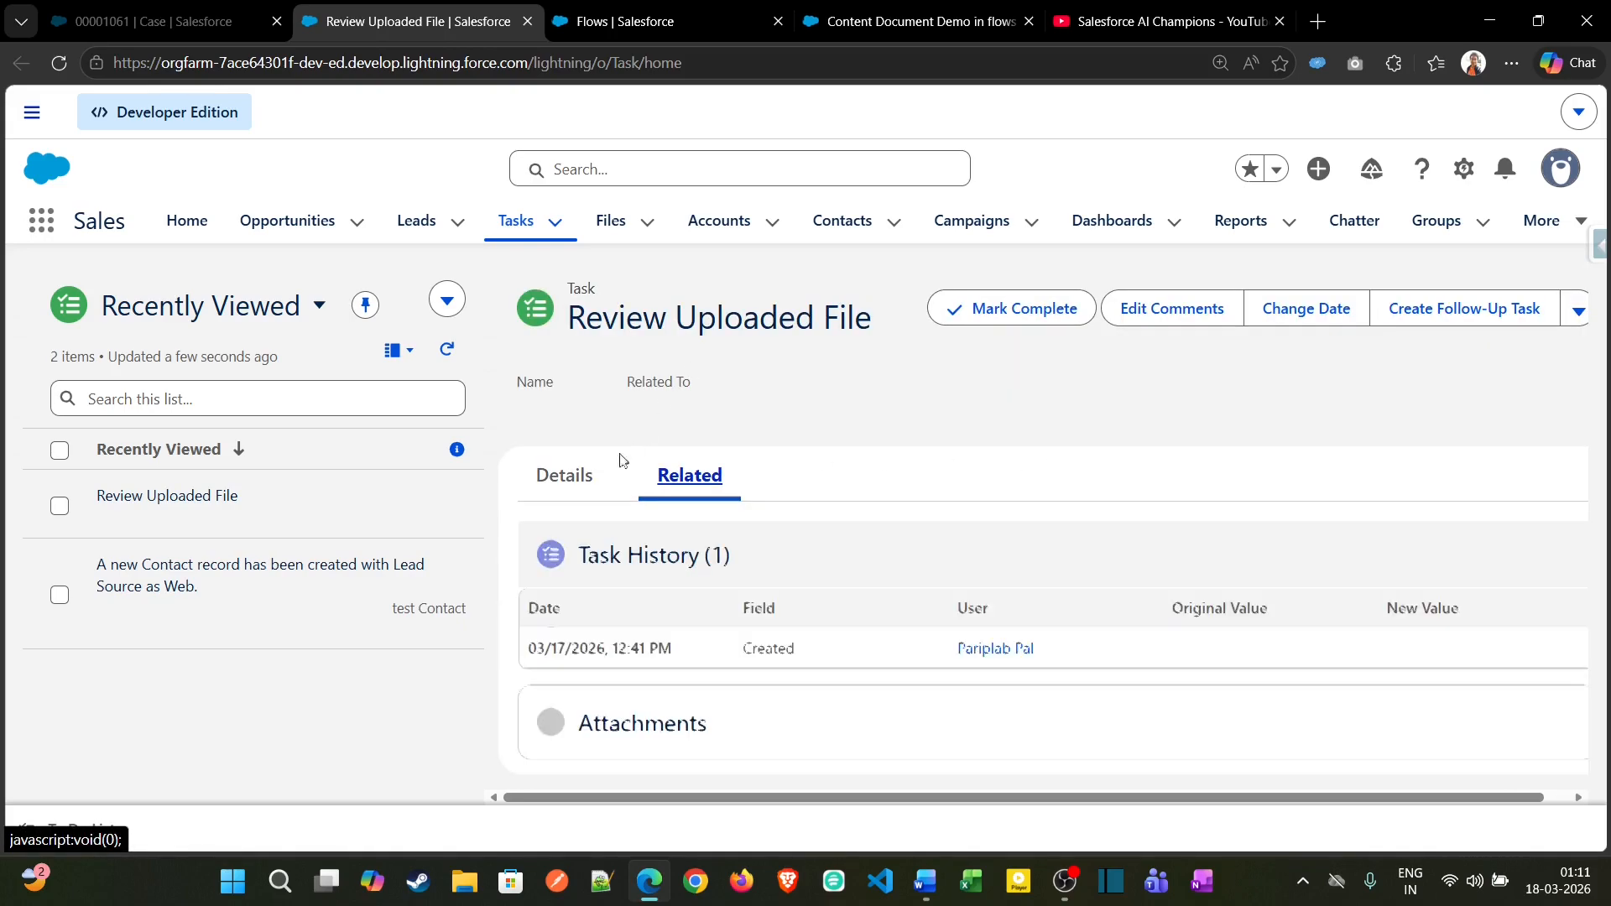
pyautogui.click(572, 503)
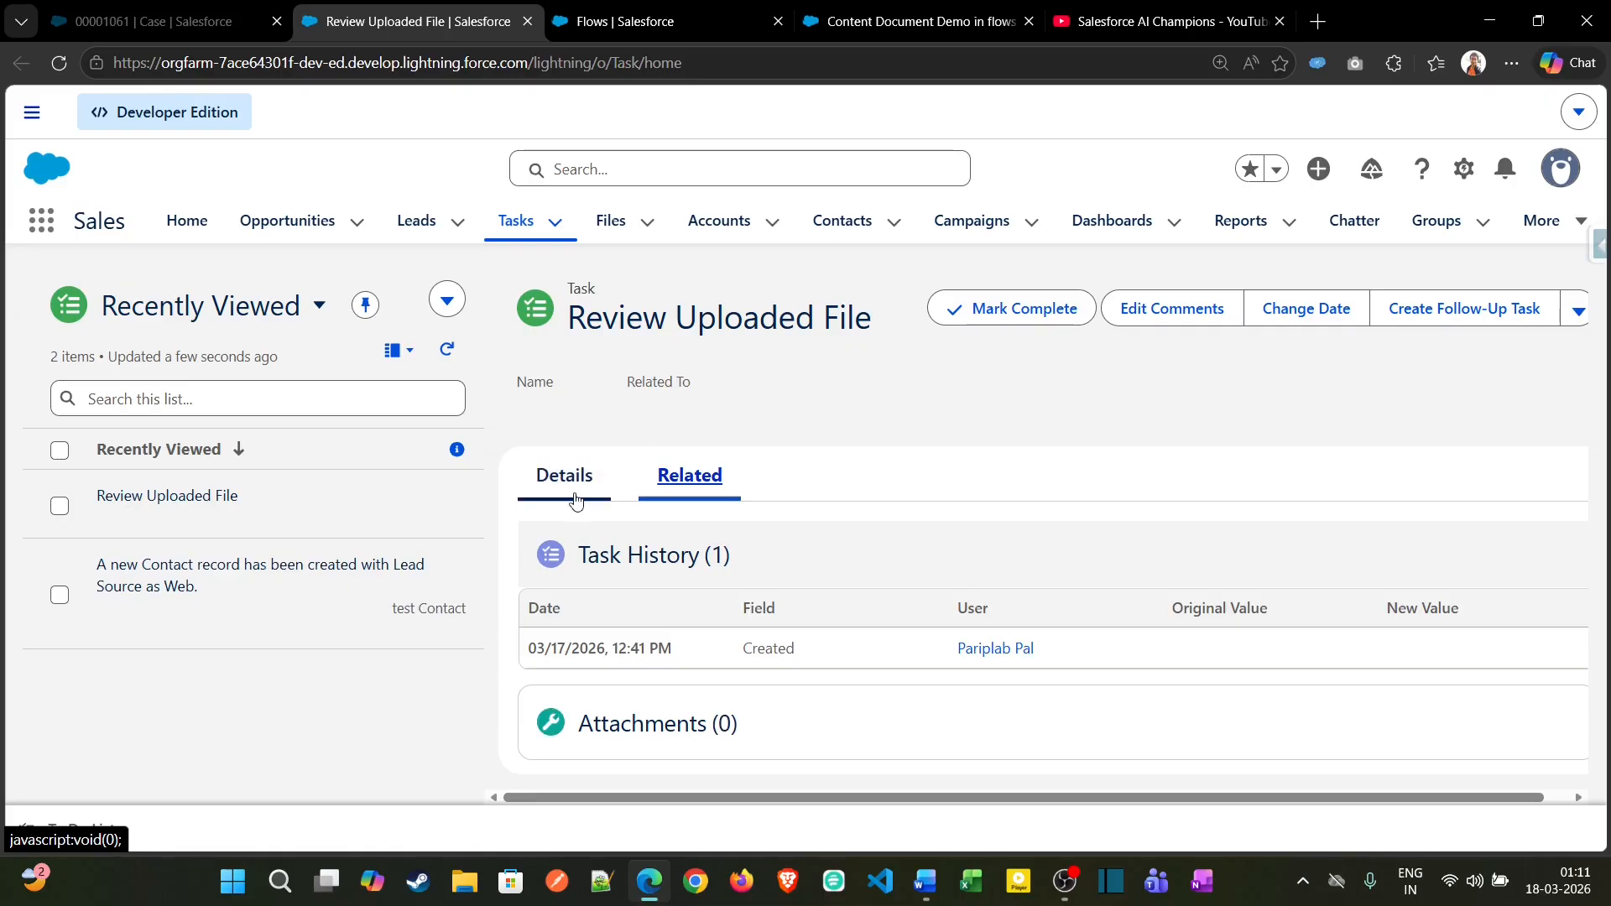
# - Review the Task field values set in the flow's Create a task record element
pyautogui.click(663, 21)
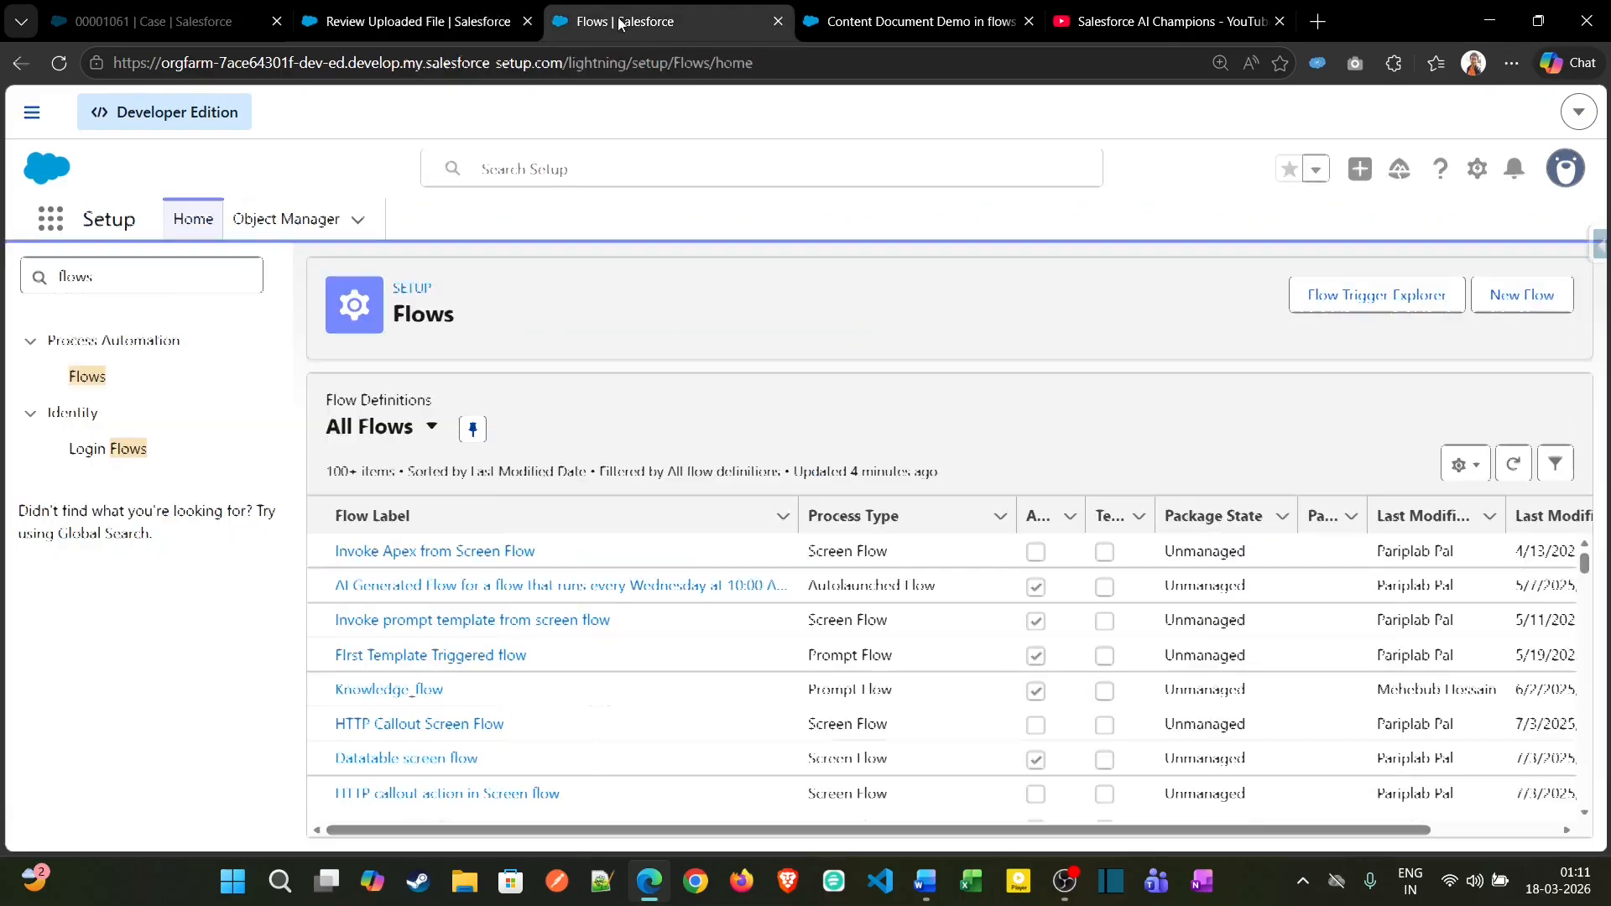
pyautogui.click(905, 12)
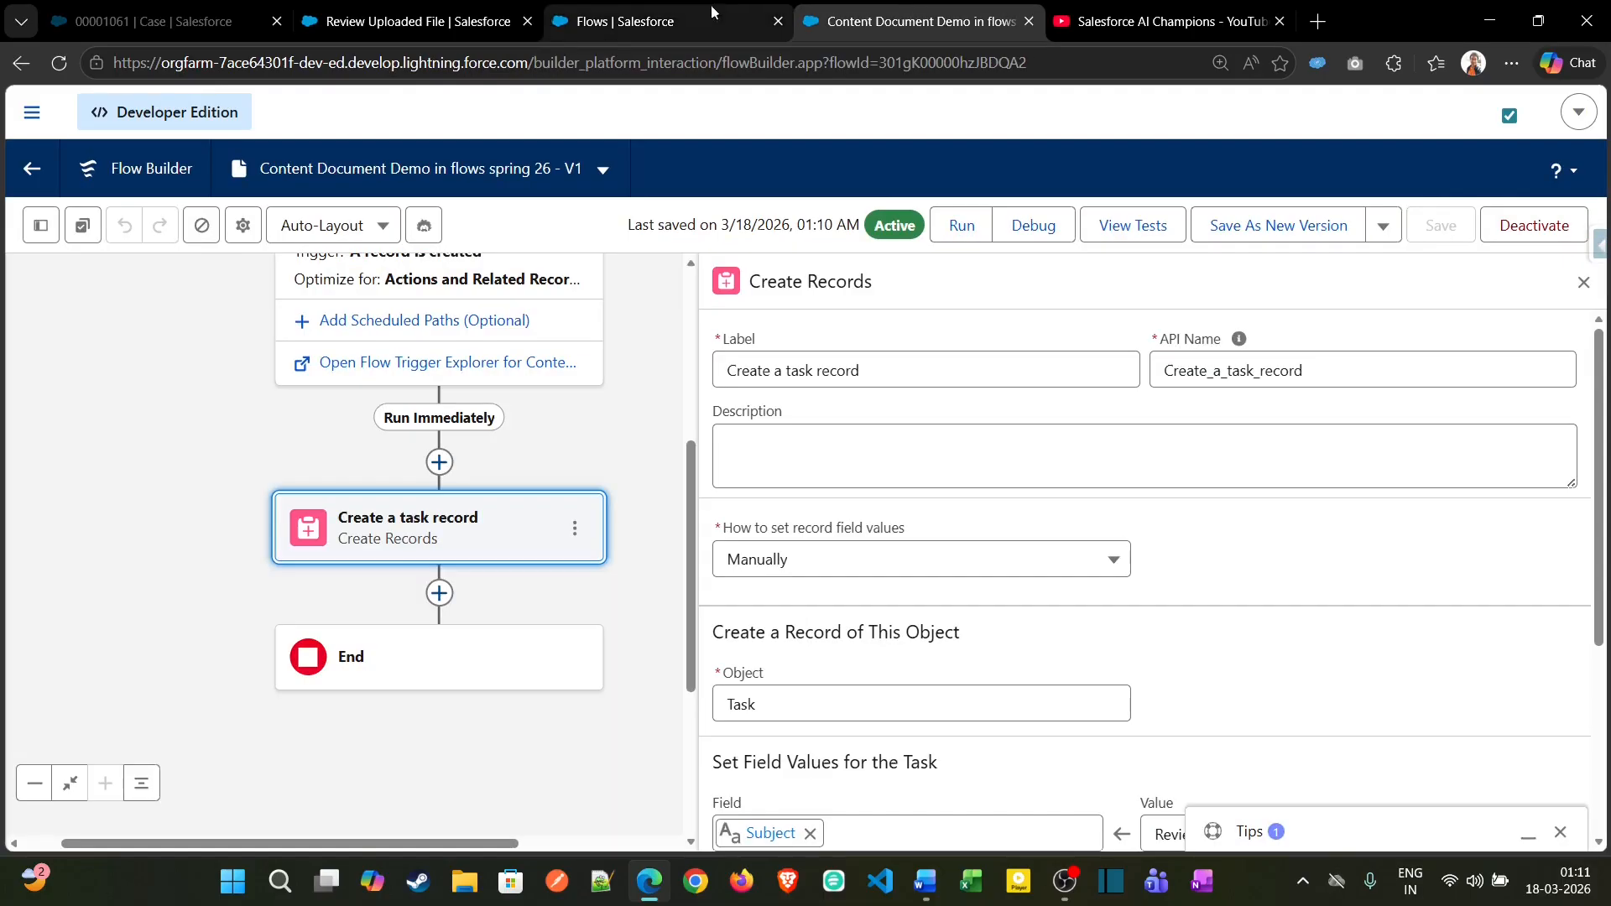
pyautogui.scroll(-2, 1007, 728)
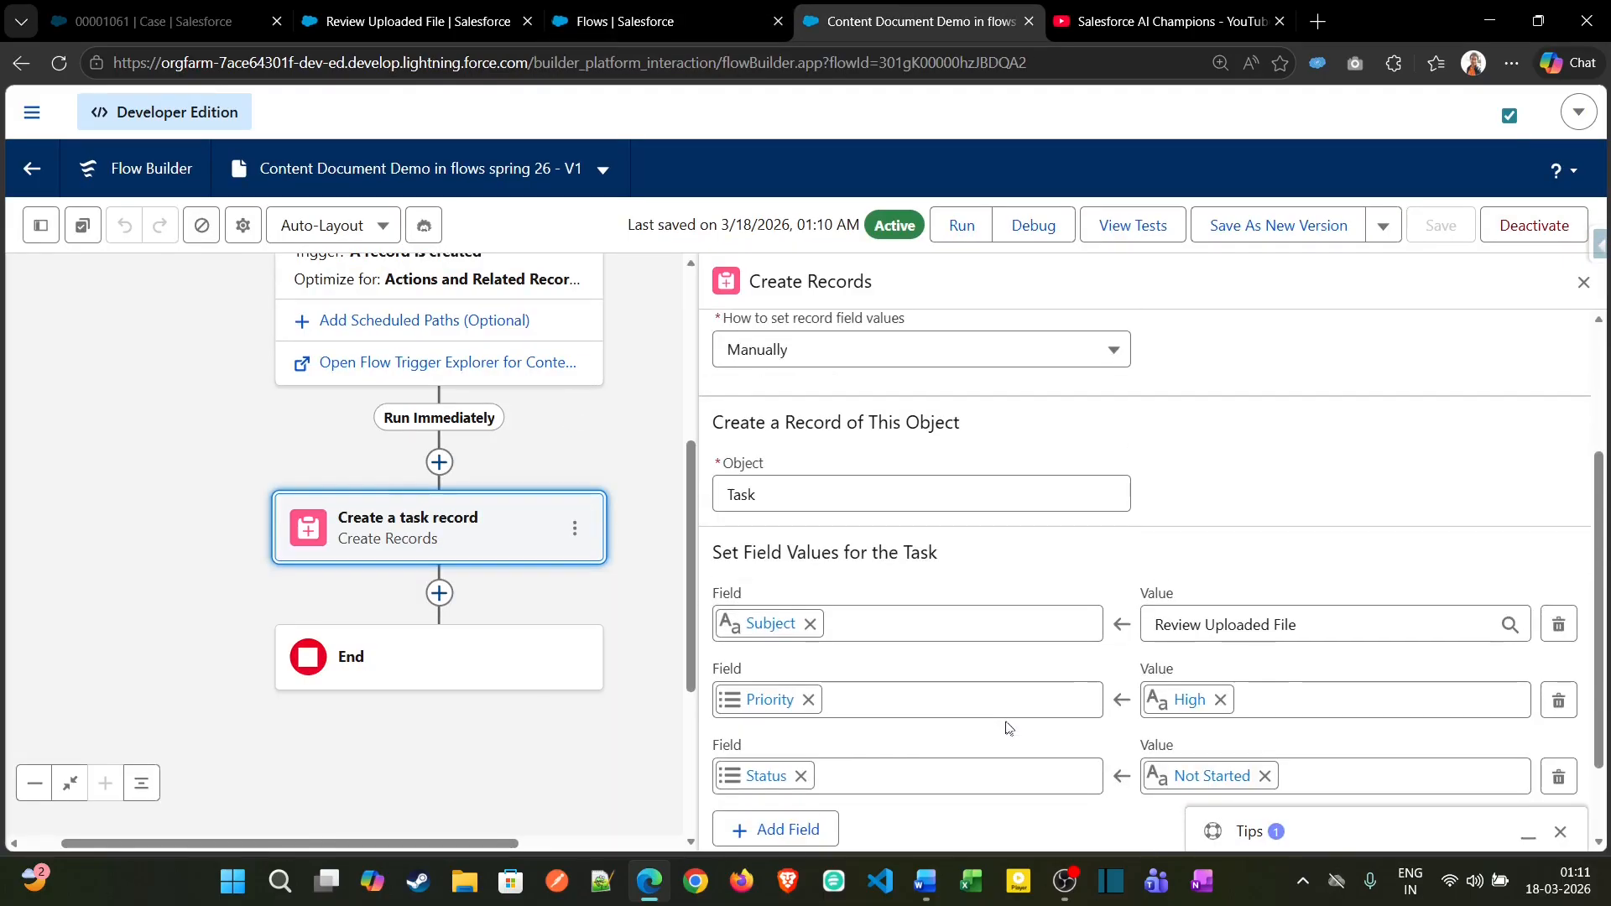
# - Find Queues in Setup and start a new queue labelled Compliance Team with the queue name Compliance_Team
pyautogui.click(650, 21)
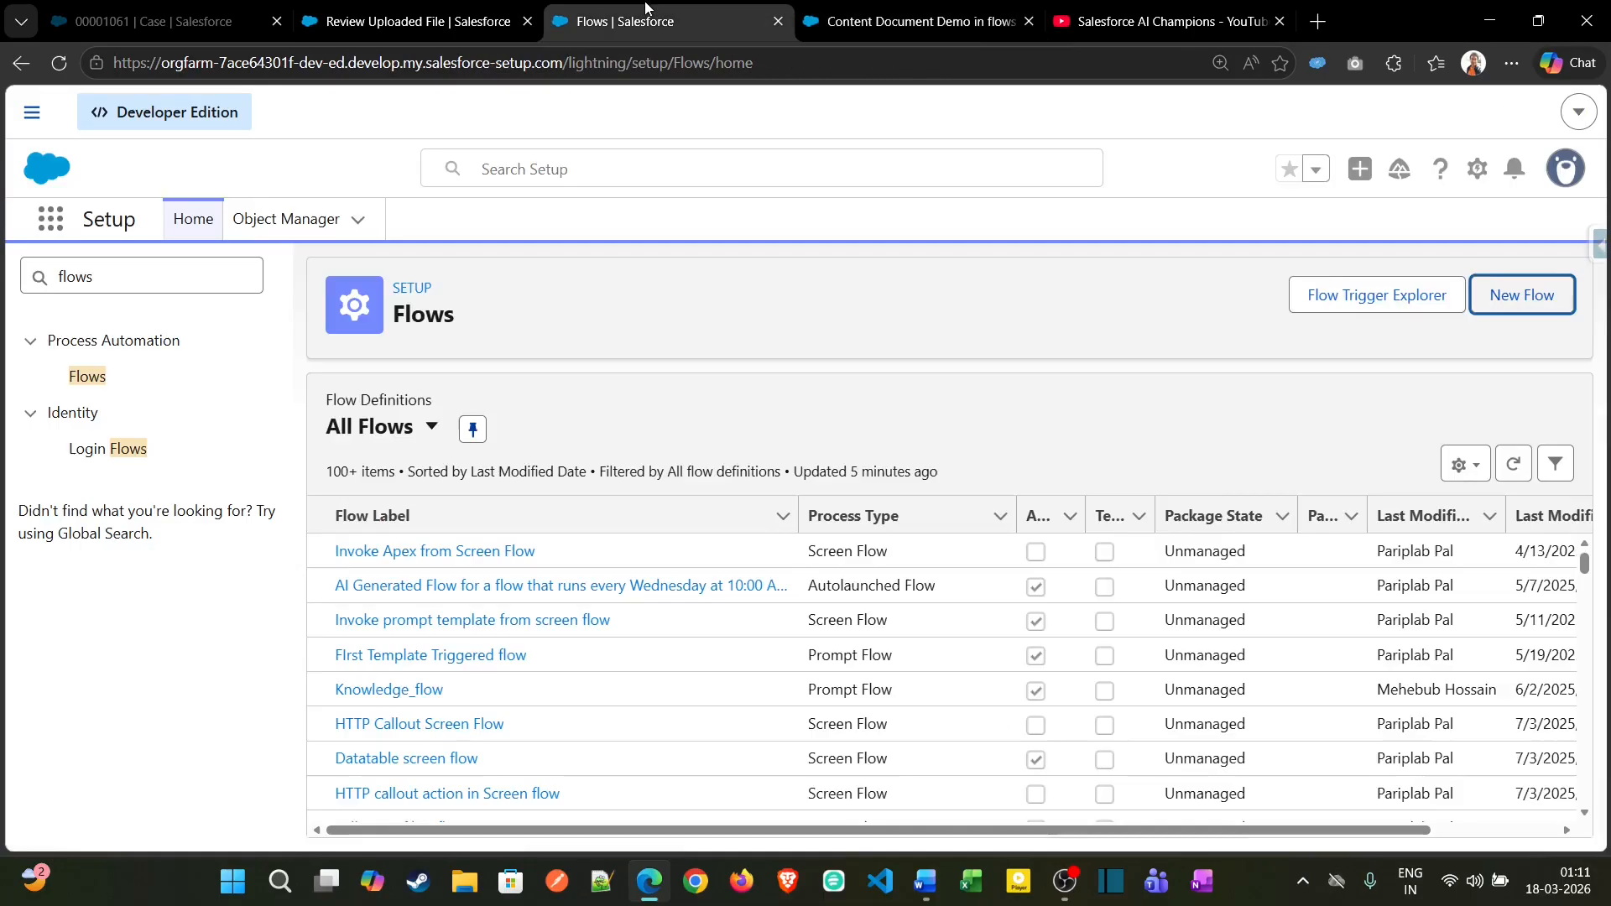
pyautogui.click(152, 273)
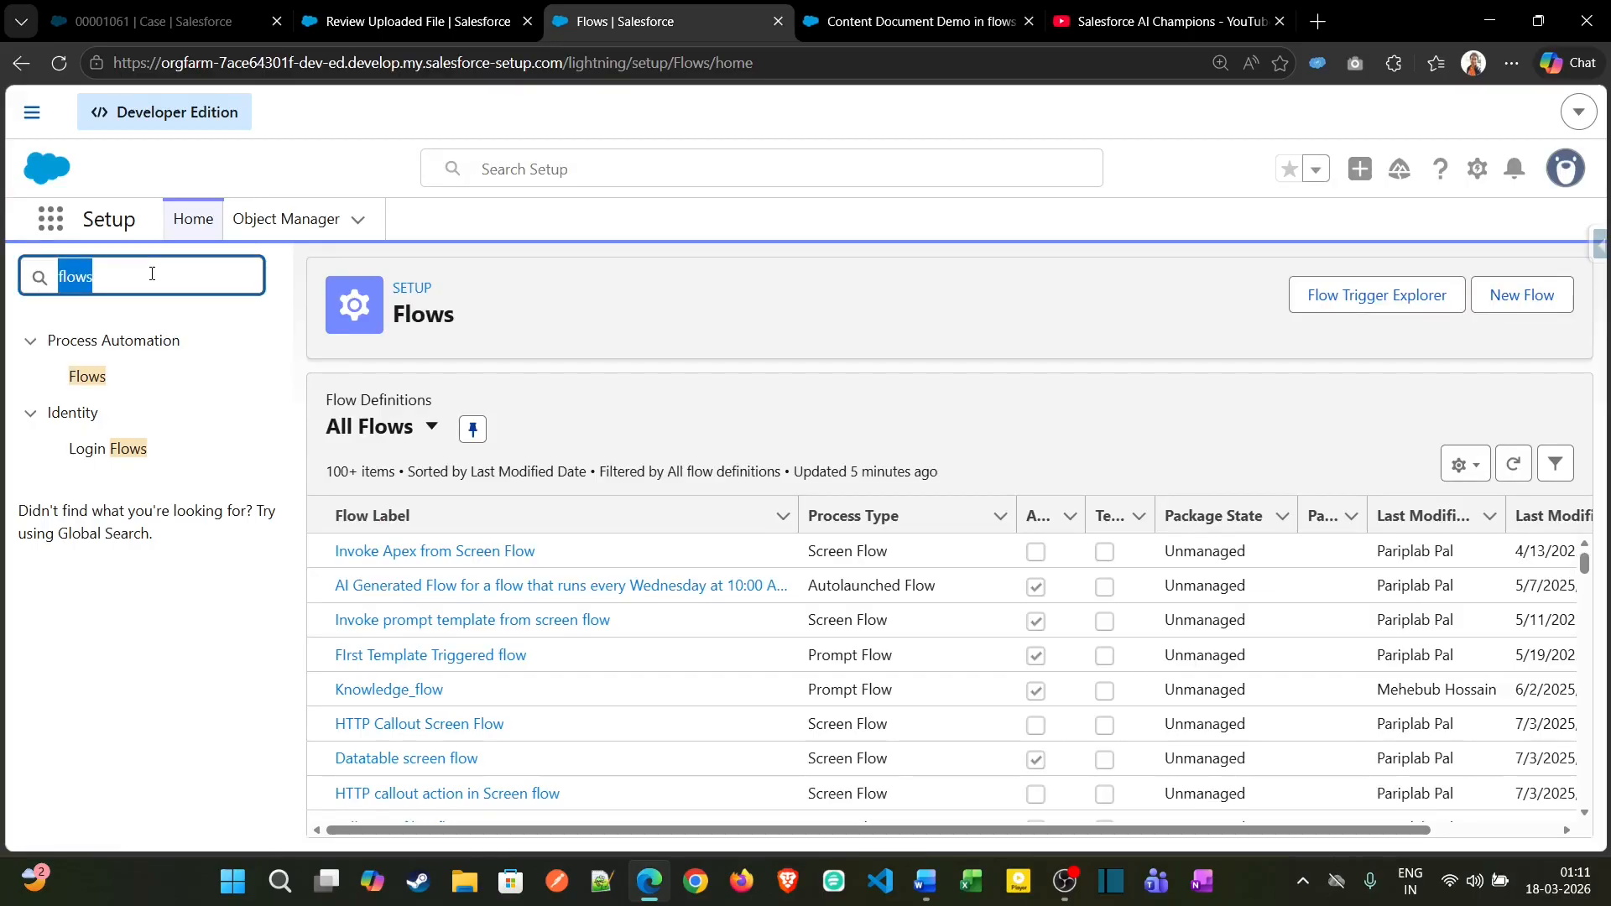
pyautogui.write('queue')
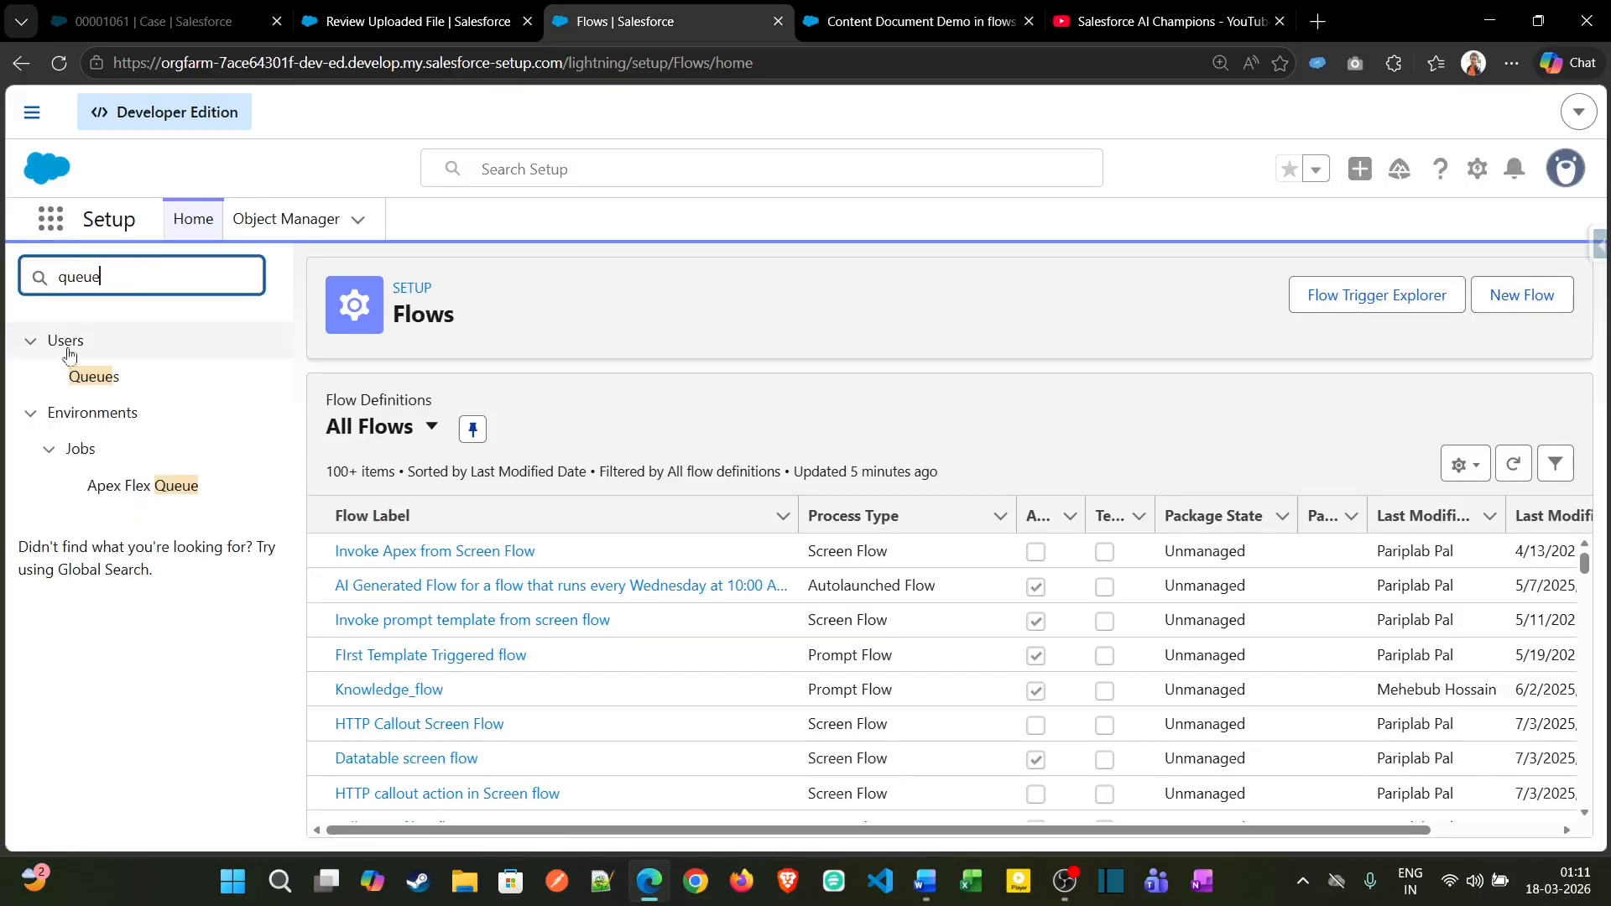
pyautogui.click(76, 378)
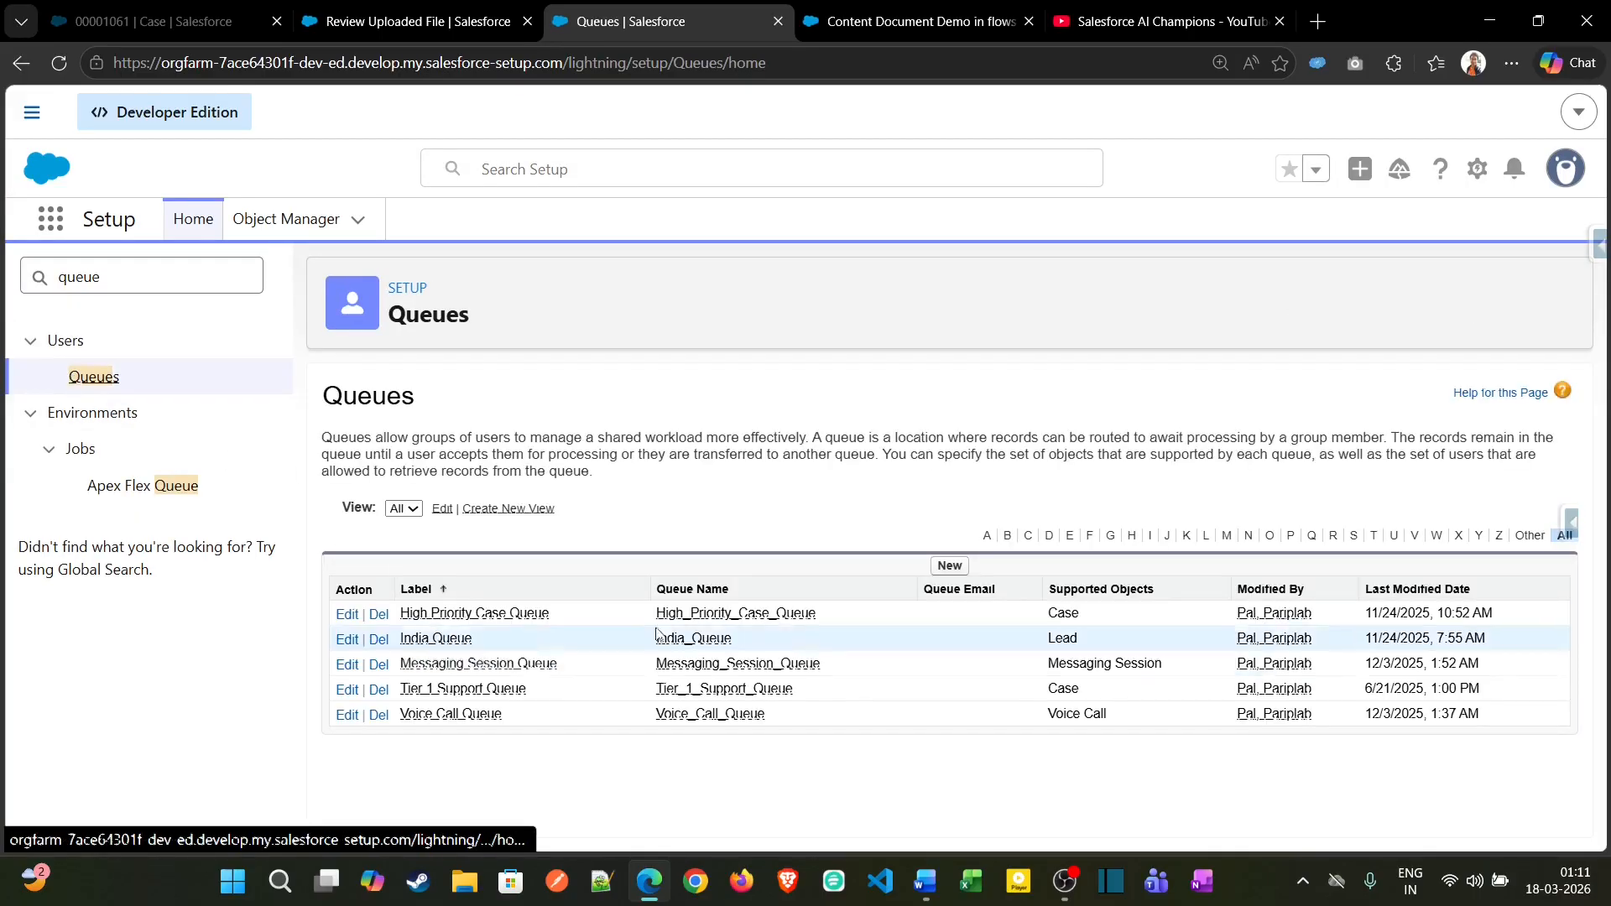
pyautogui.click(935, 572)
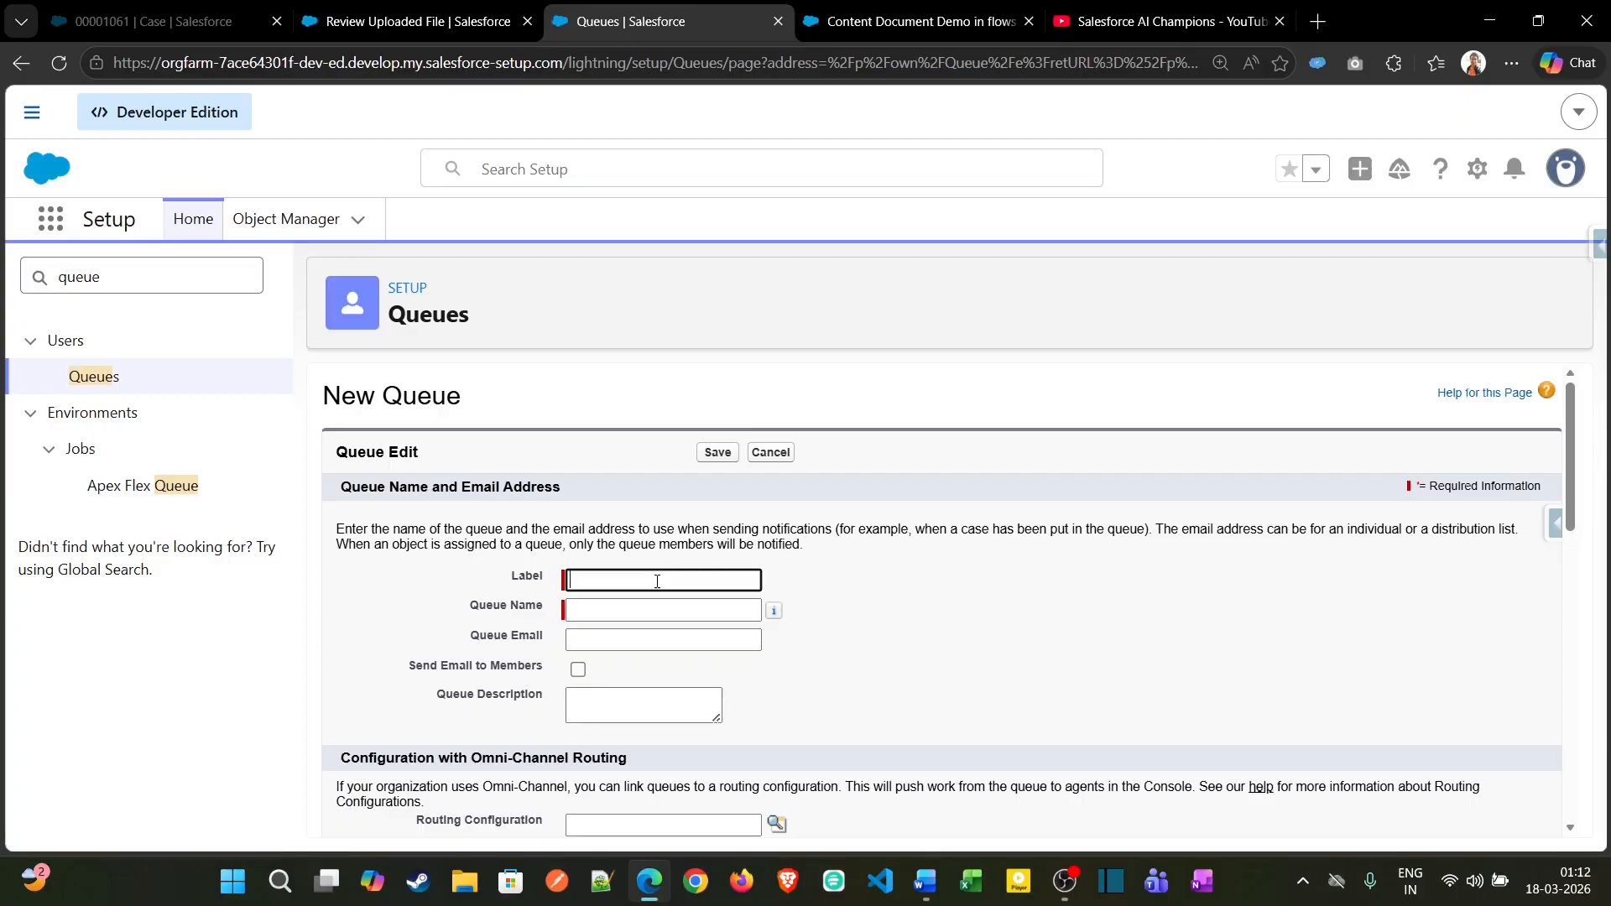
pyautogui.write('Compliance Team')
pyautogui.press('Tab')
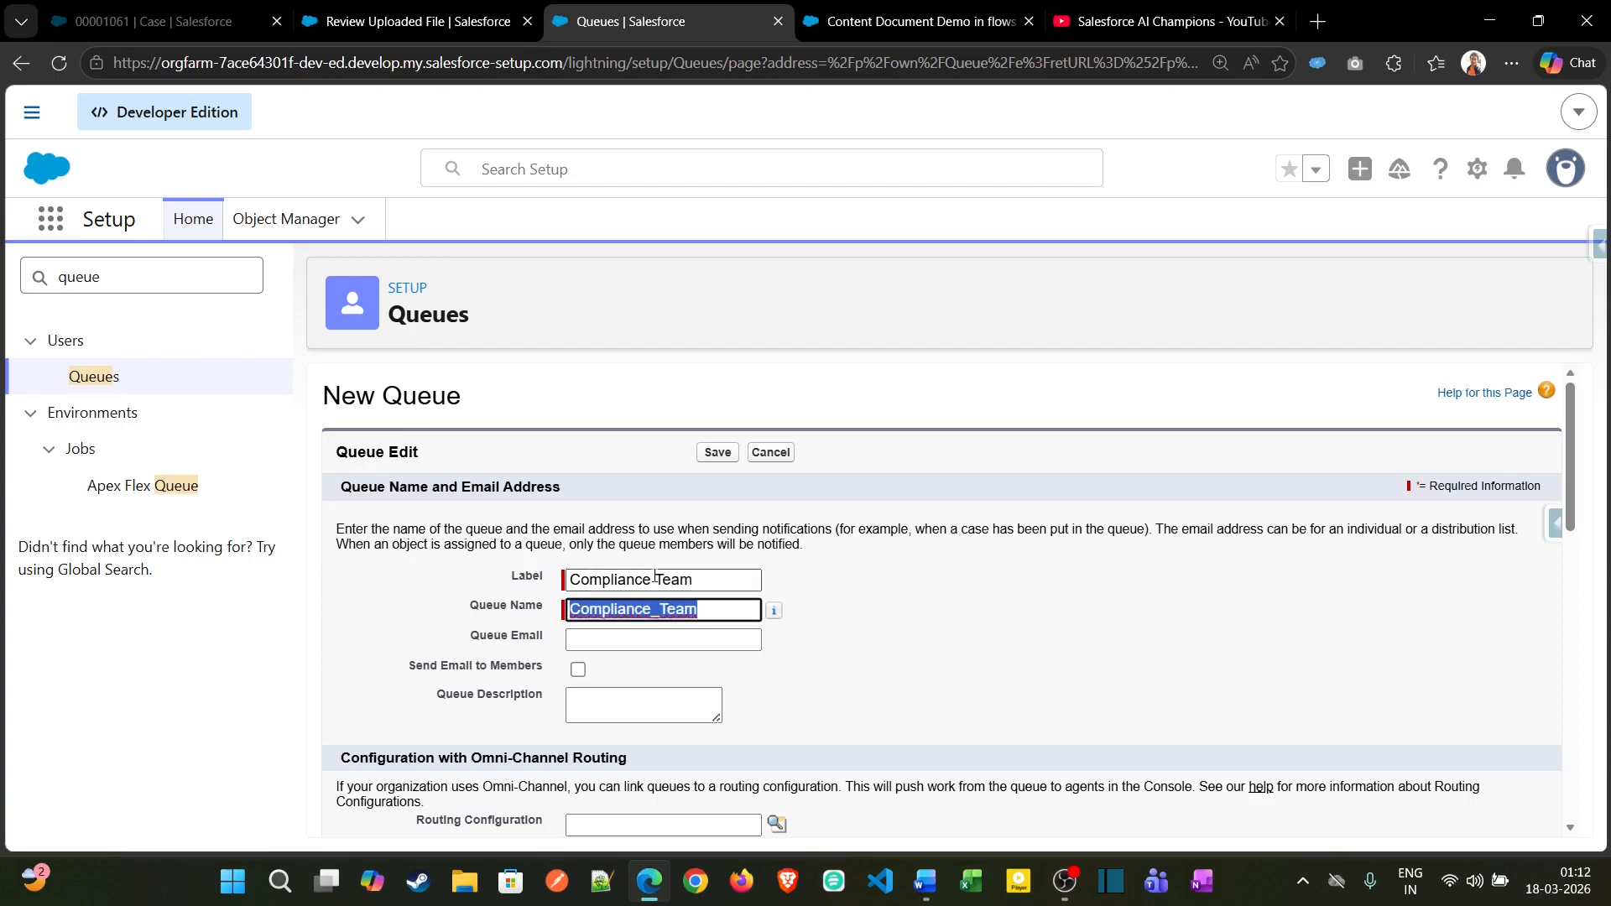
# - Find the Task object among the available objects and add it to the queue's supported objects
pyautogui.scroll(-2, 656, 591)
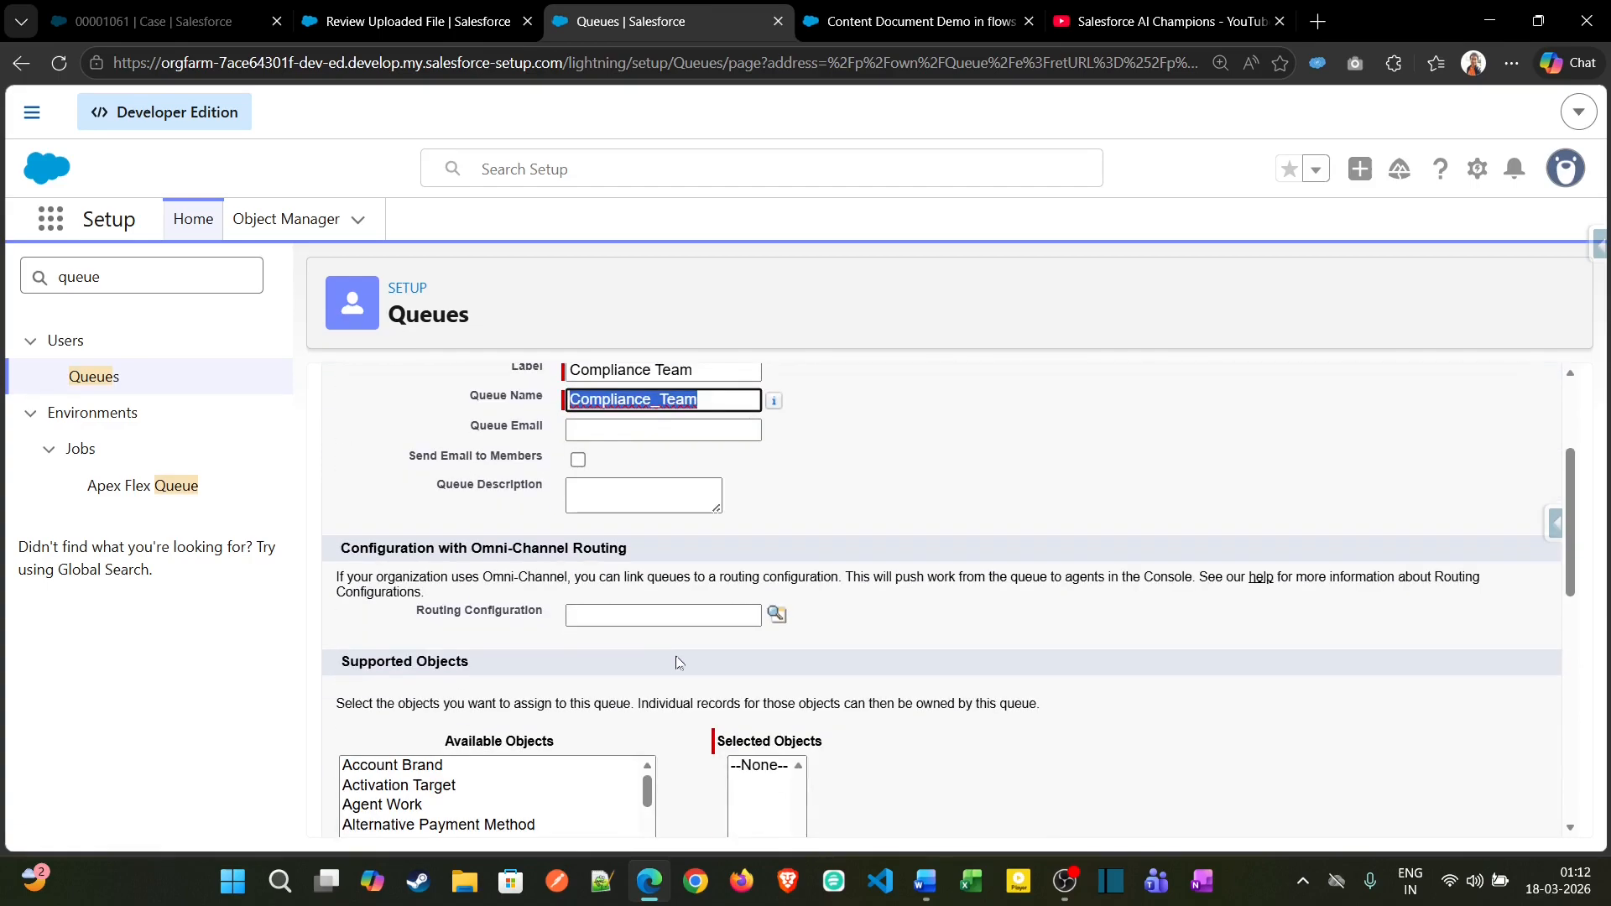
pyautogui.scroll(-2, 678, 662)
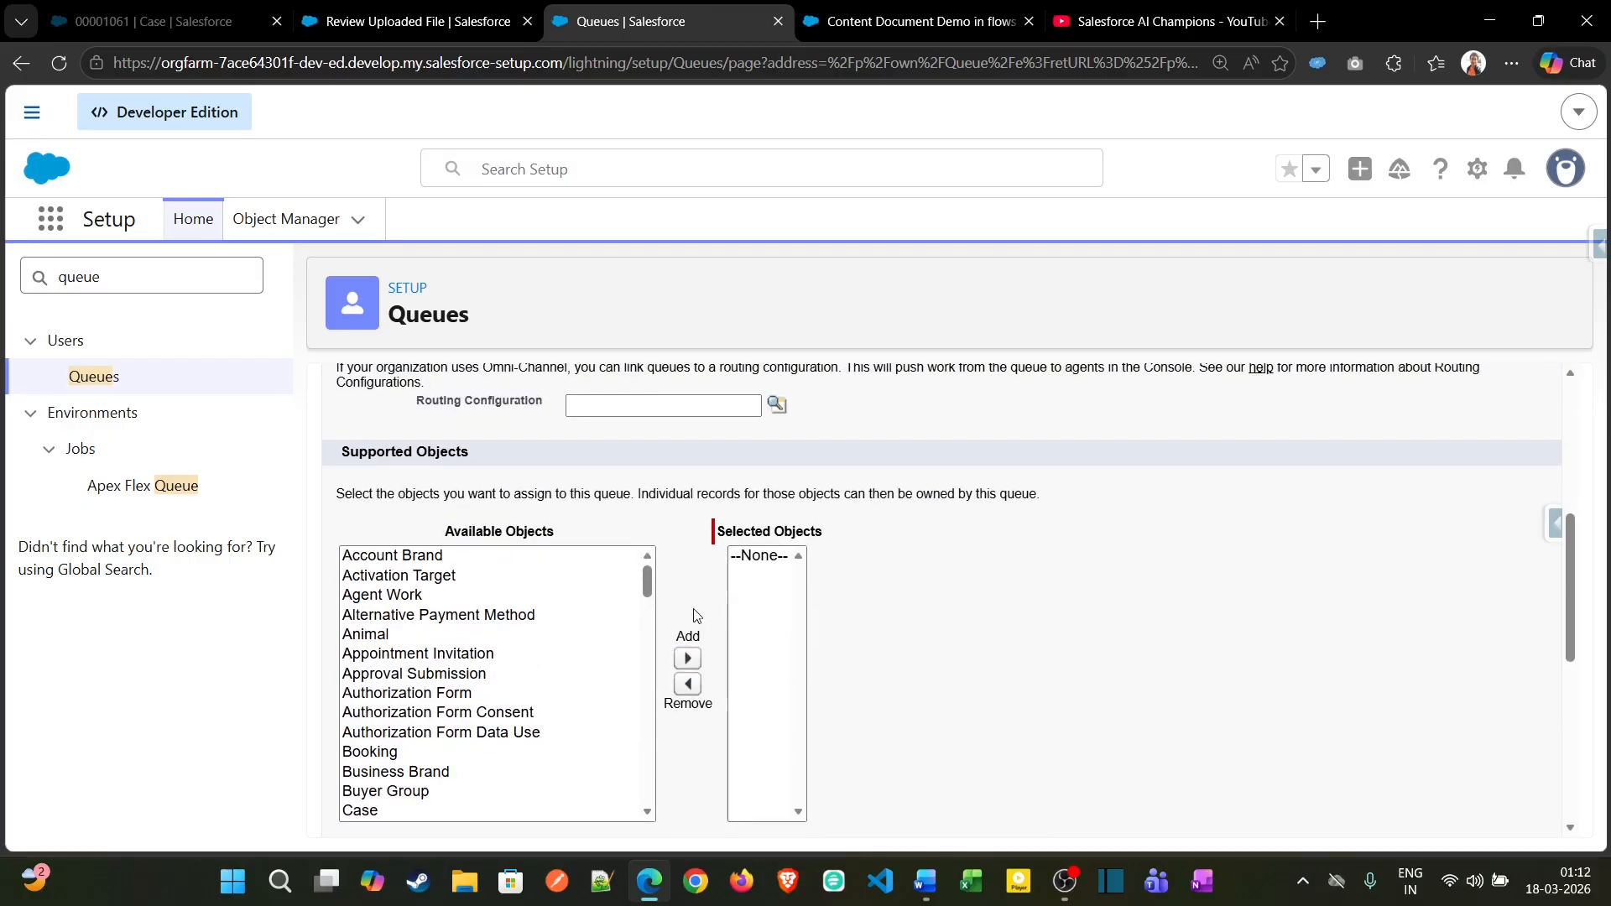
pyautogui.hotkey('ctrl', 'f')
pyautogui.write('Task')
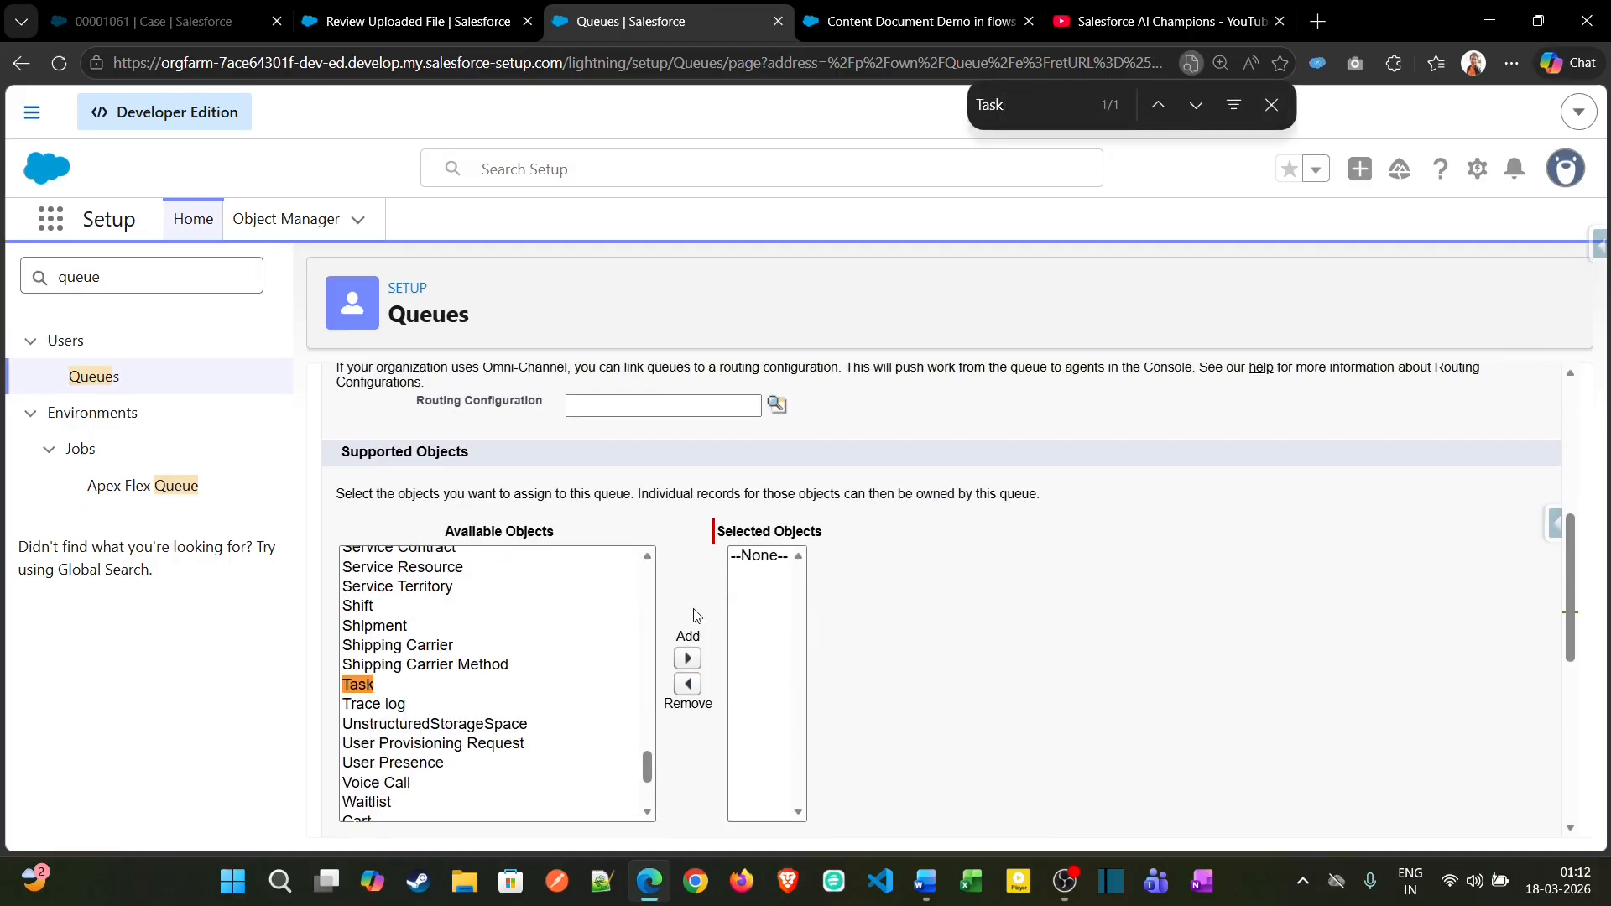
pyautogui.click(417, 686)
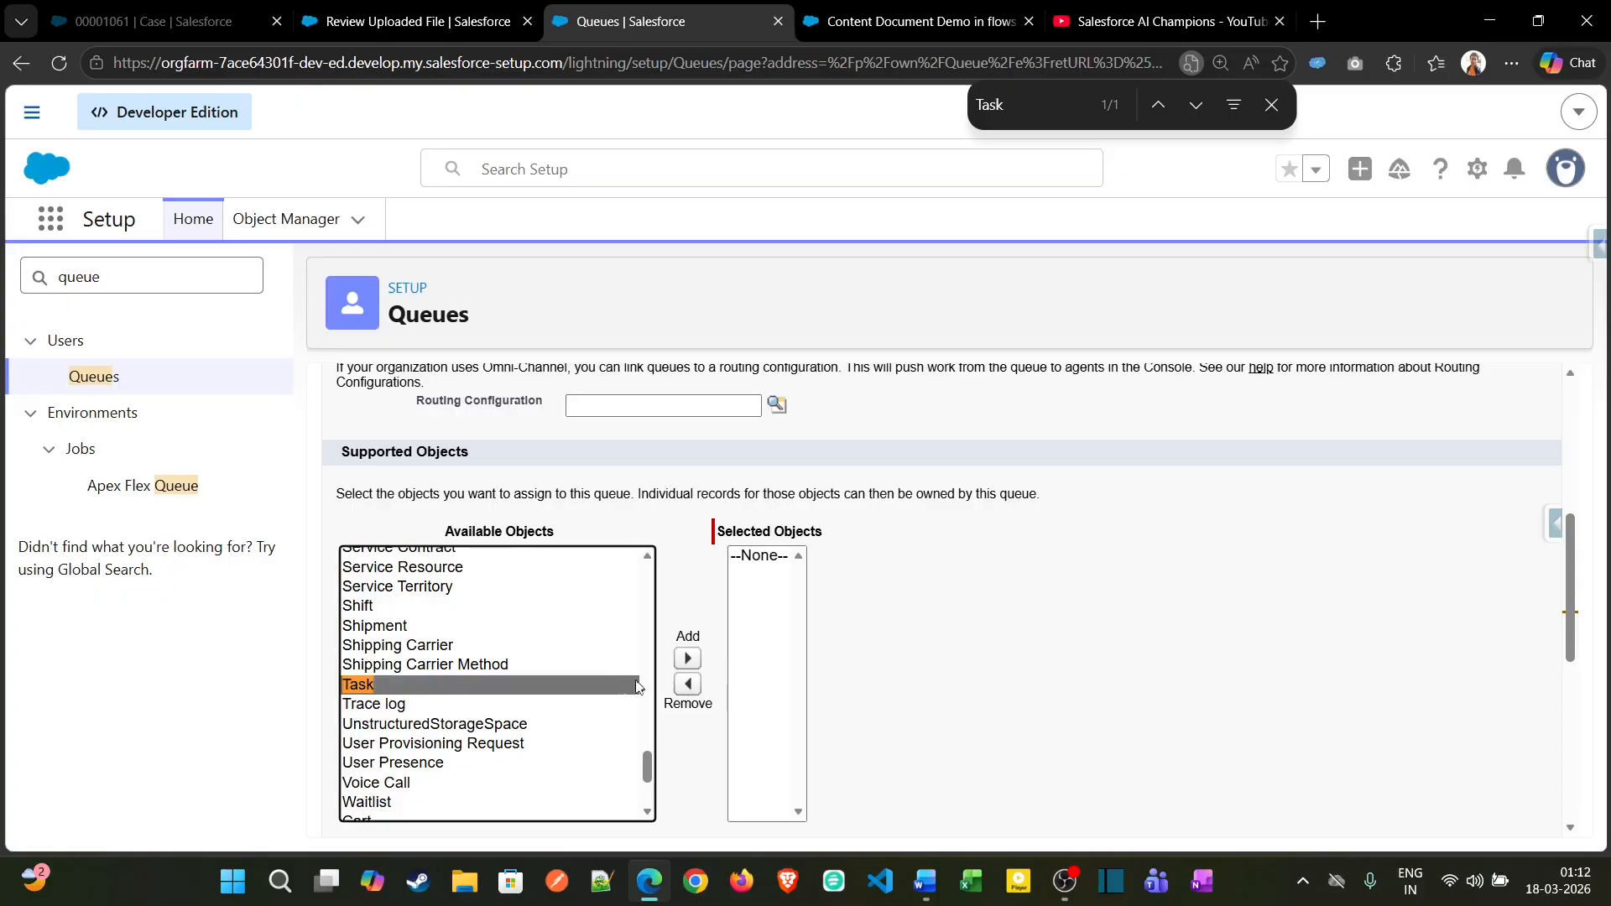
pyautogui.click(681, 662)
pyautogui.scroll(-5, 710, 793)
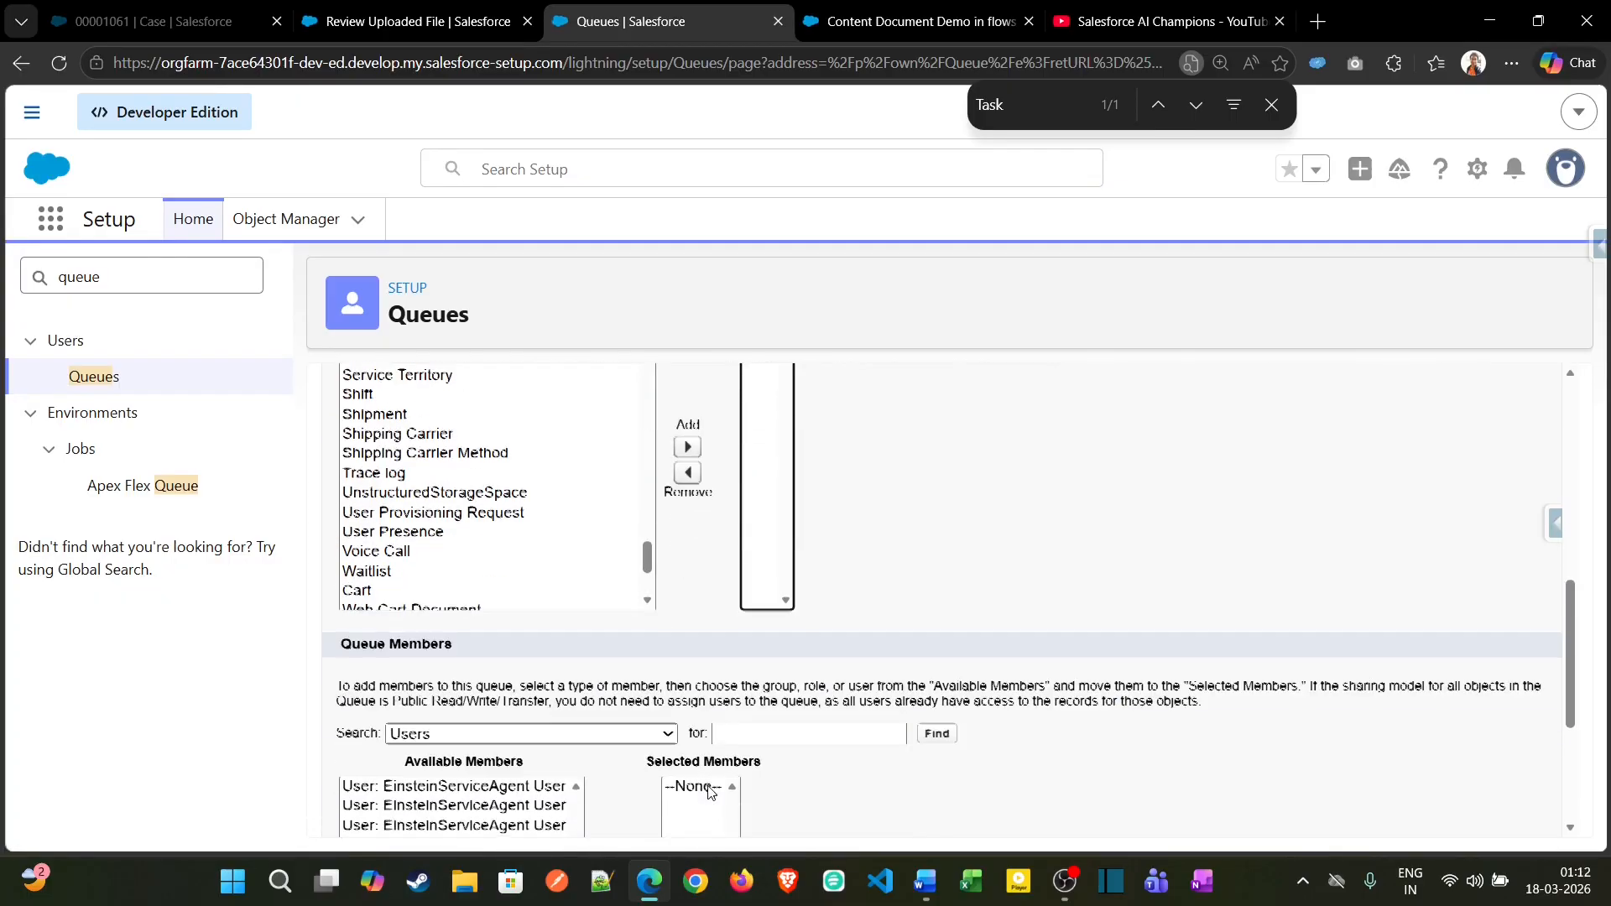
# - Add the org owner's user to the queue's selected members and save the Compliance Team queue
pyautogui.click(501, 721)
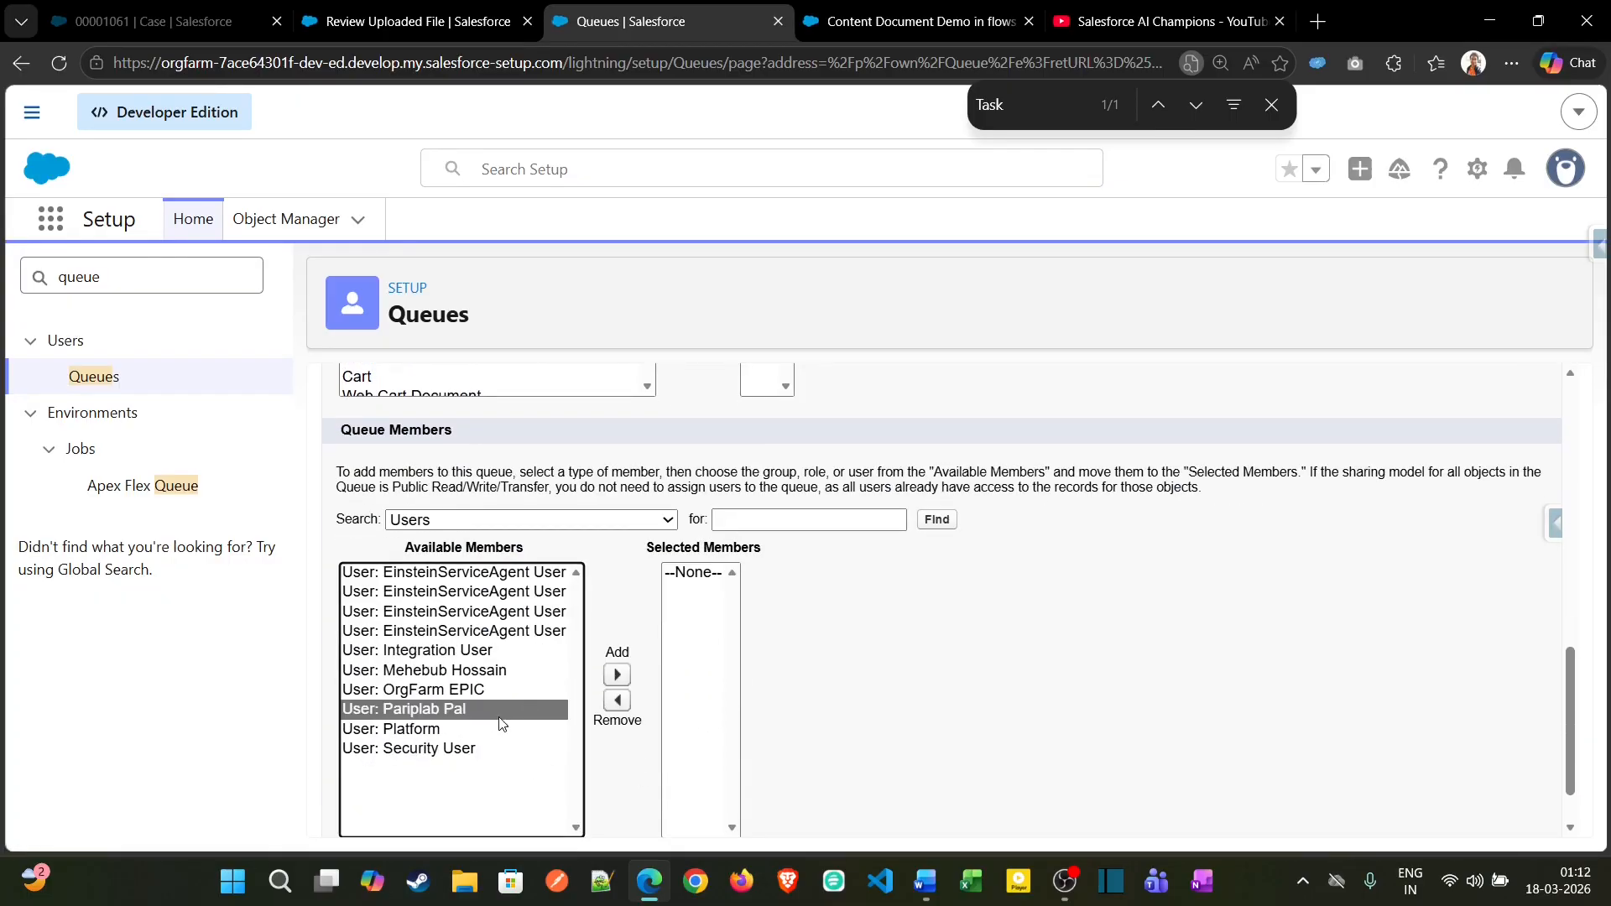
pyautogui.click(617, 679)
pyautogui.scroll(-1, 1150, 751)
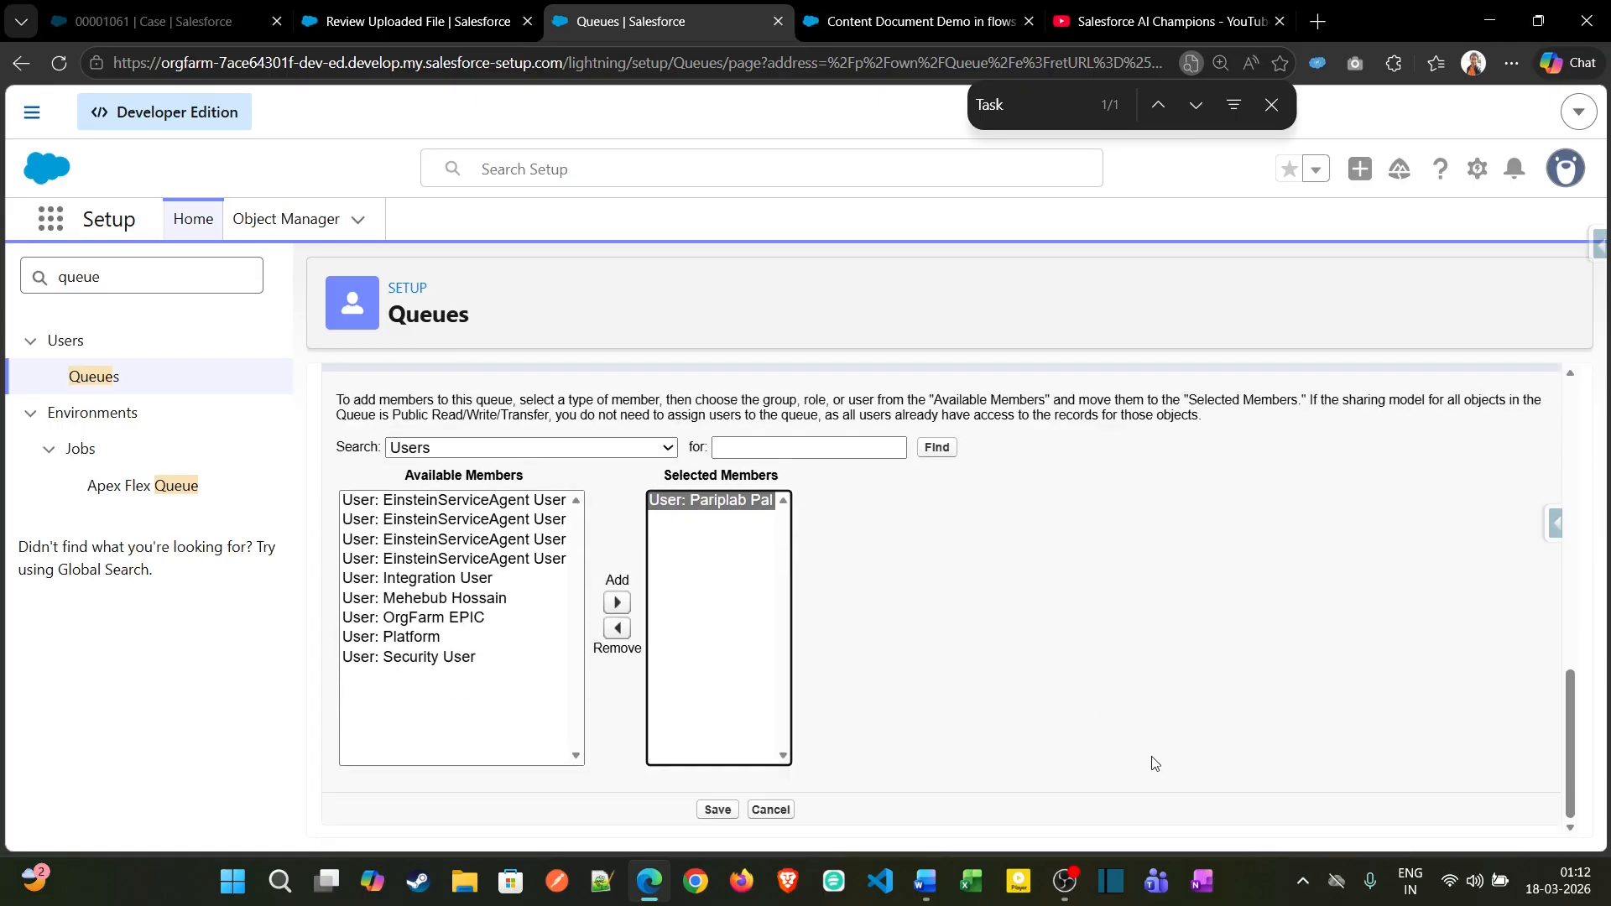
pyautogui.click(717, 810)
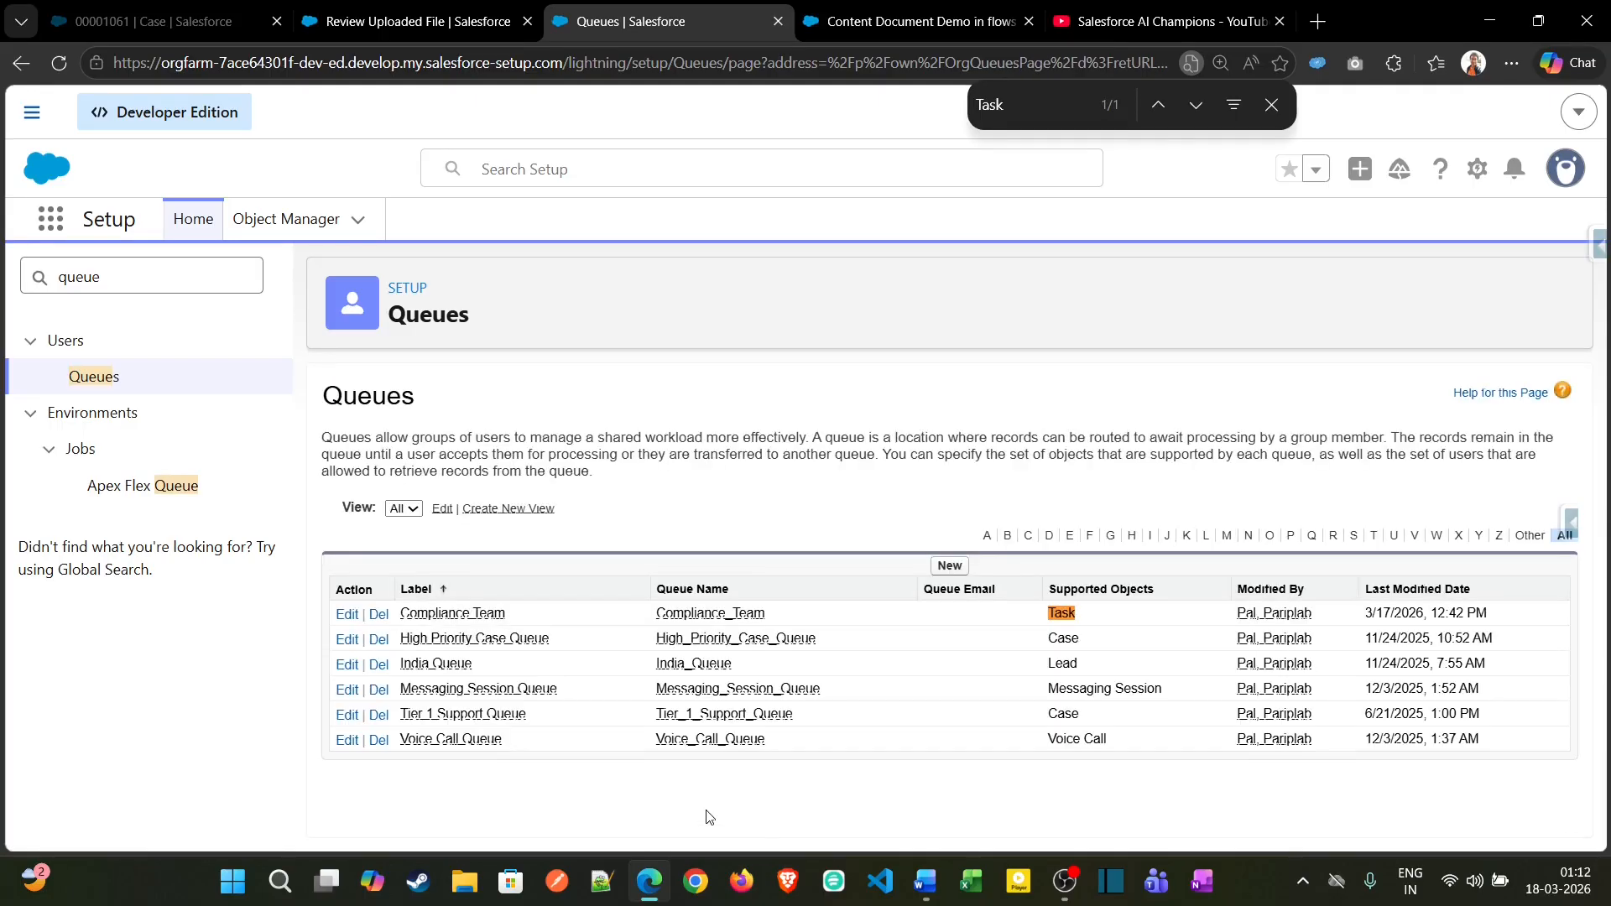
# - Close the page search and check the supported object of the Compliance Team queue in the queue list
pyautogui.click(1271, 104)
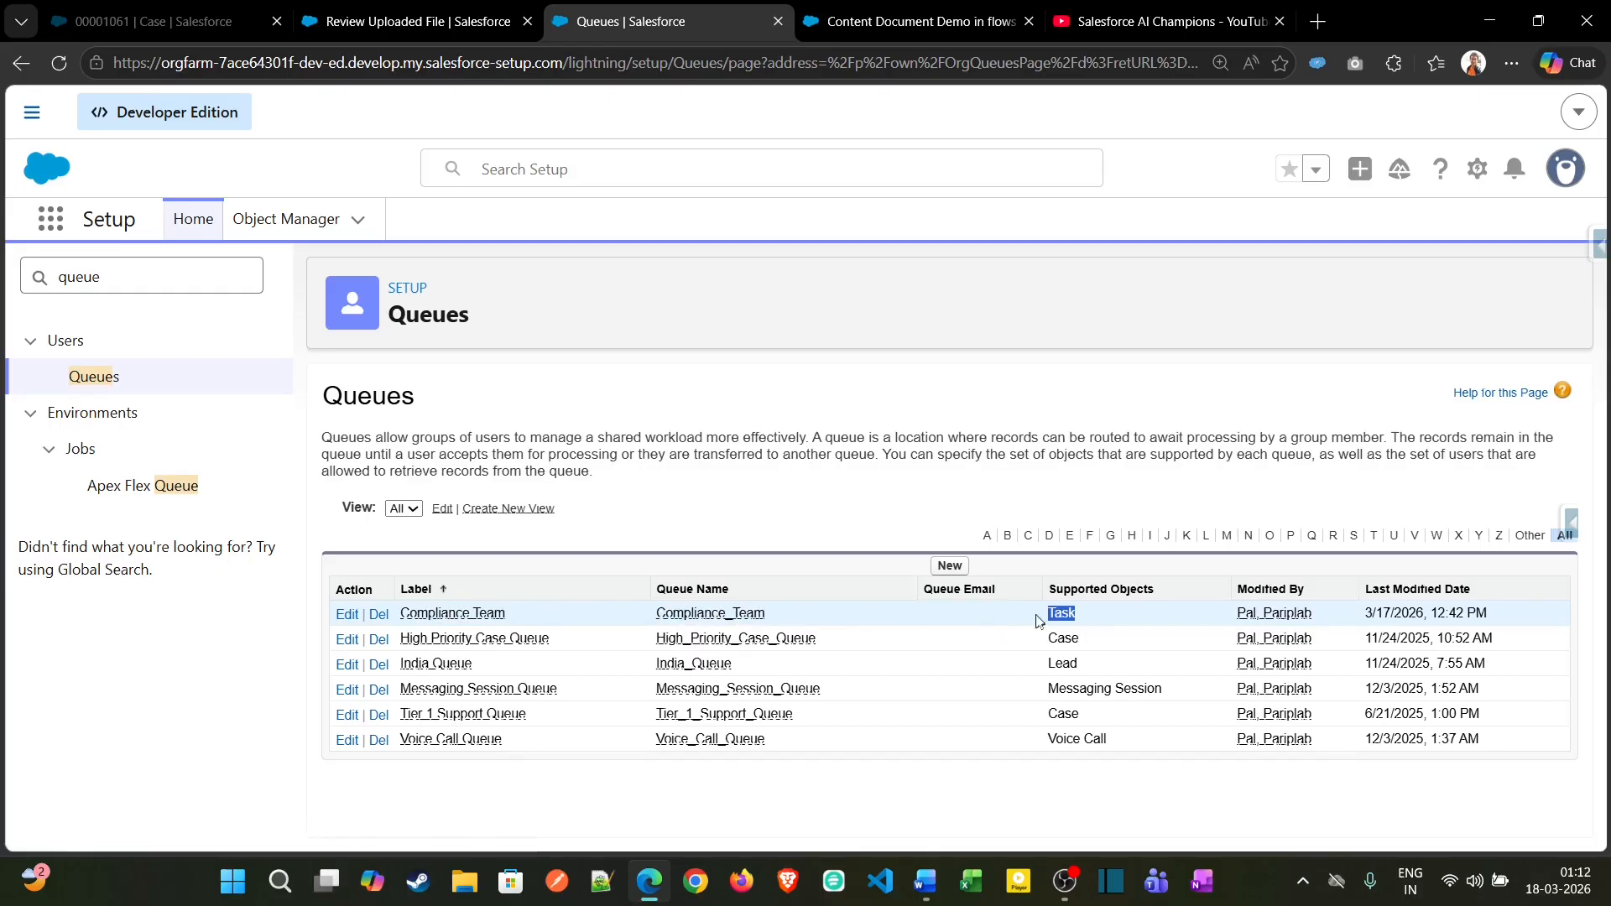
pyautogui.moveTo(1052, 592); pyautogui.dragTo(1150, 590)
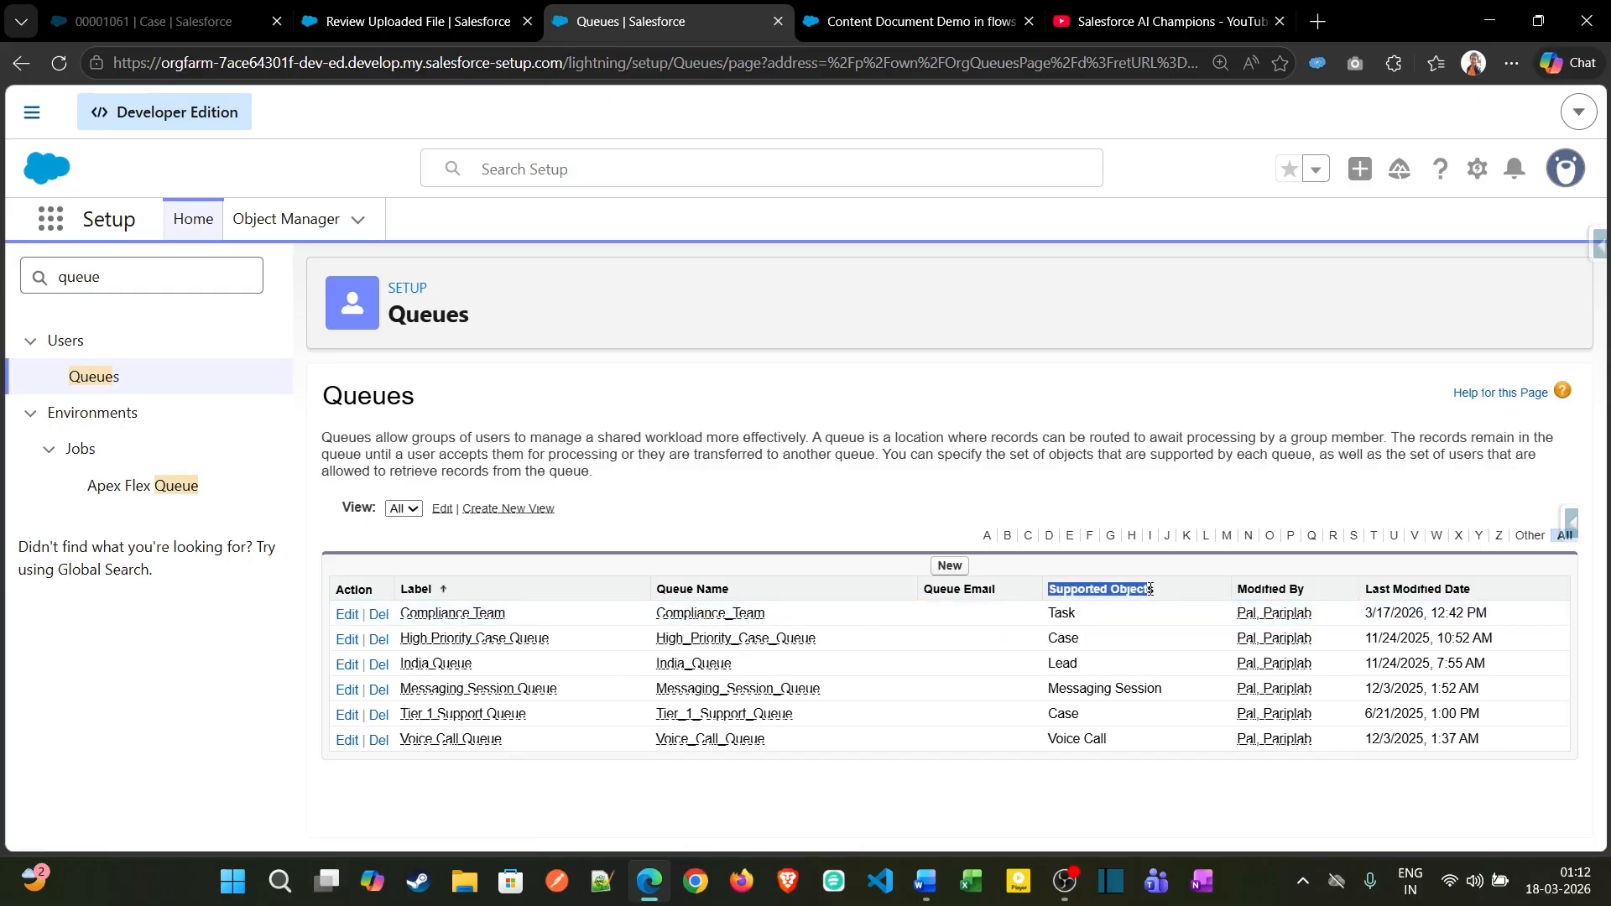
pyautogui.doubleClick(1062, 613)
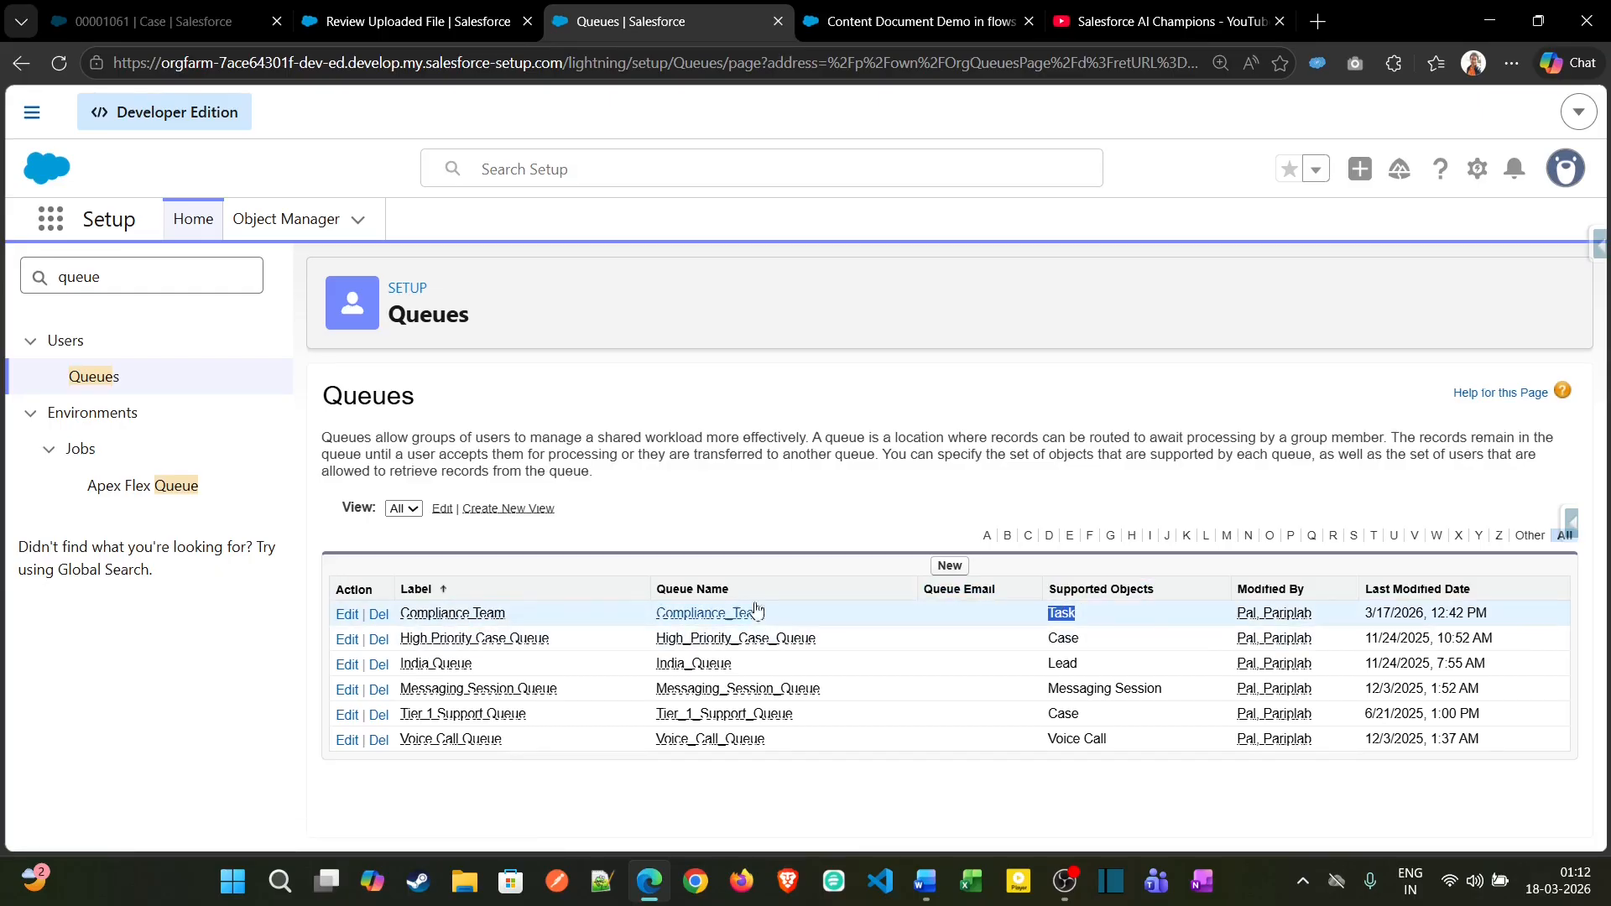
# - Return to the Content Document flow and save it as a new version
pyautogui.click(915, 20)
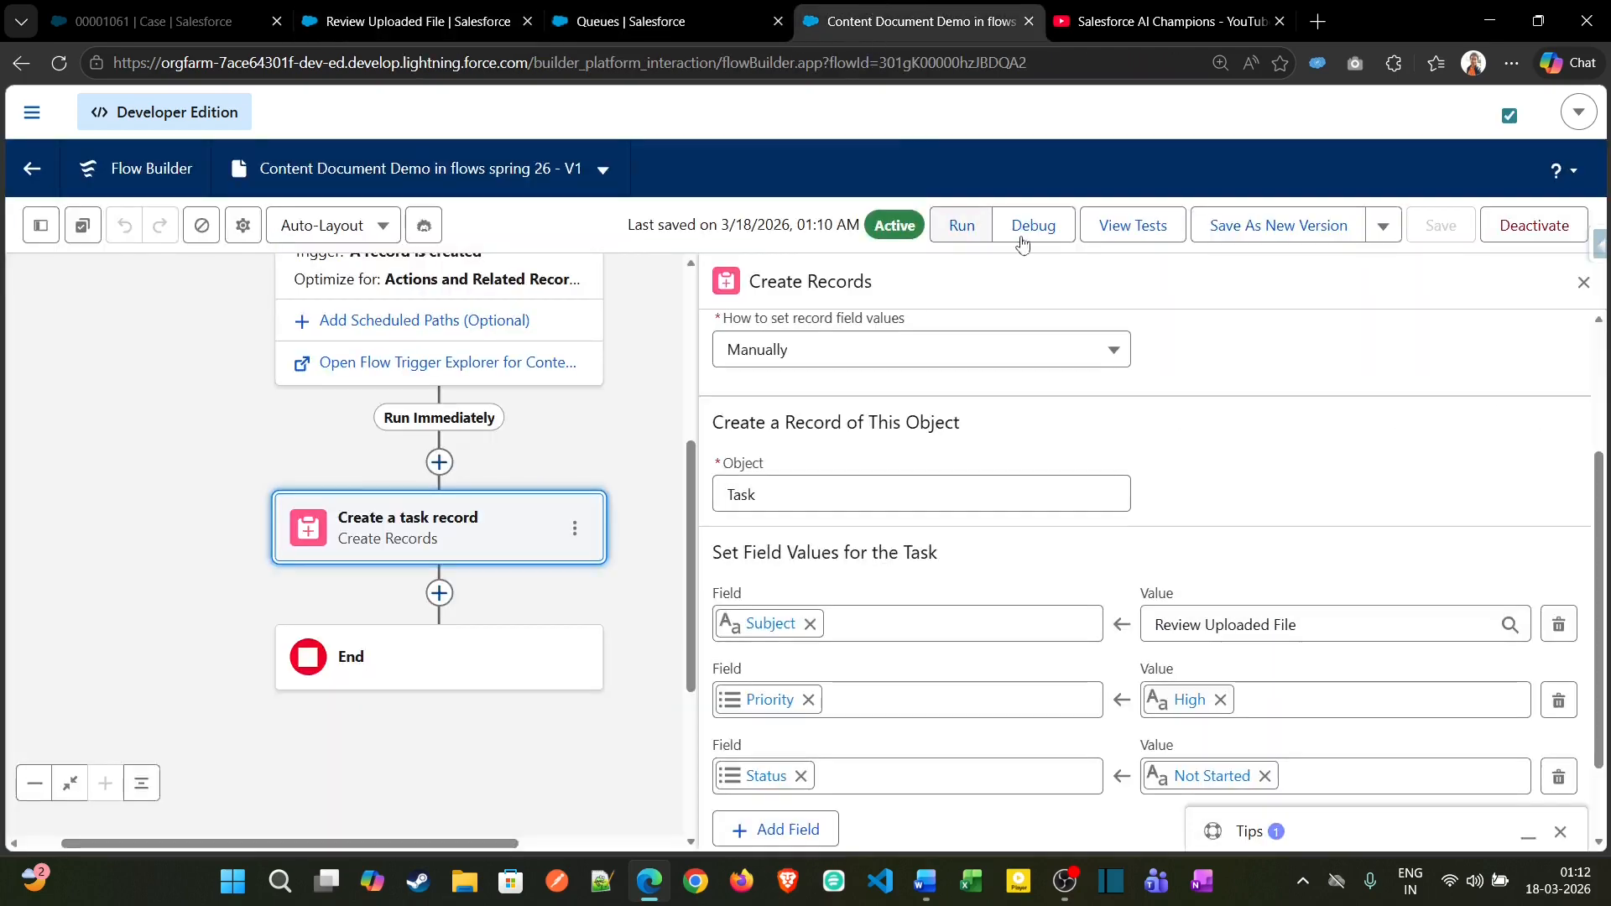
pyautogui.click(1255, 242)
pyautogui.click(1222, 667)
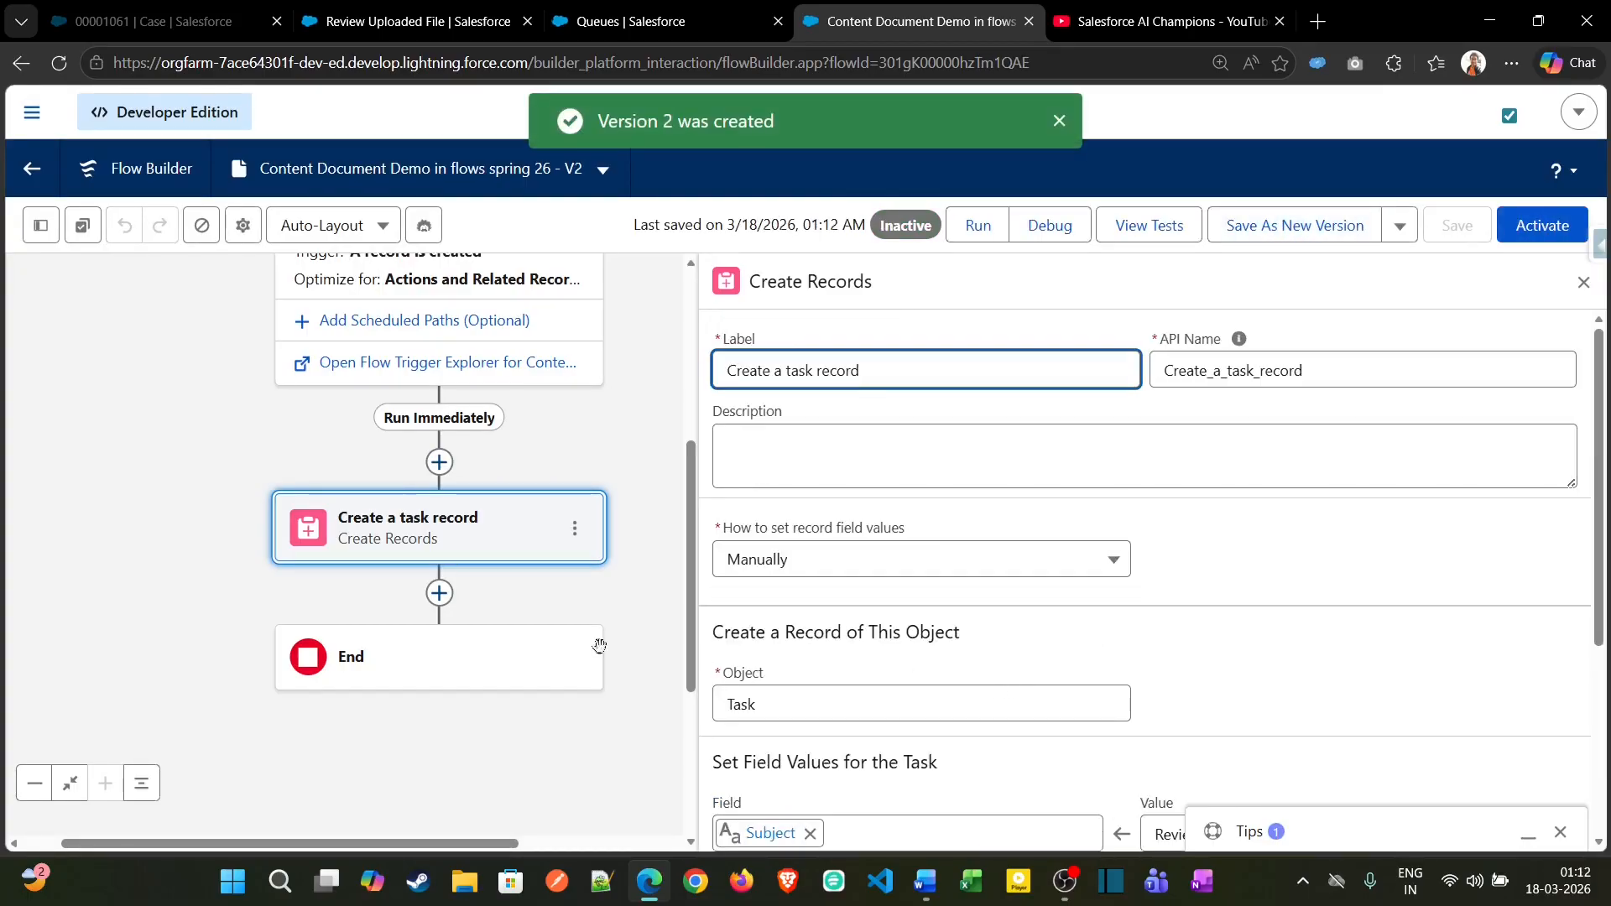
# - Insert a Get Records element labelled "Get the queue record" before the Create a task record element
pyautogui.moveTo(615, 446); pyautogui.dragTo(593, 459)
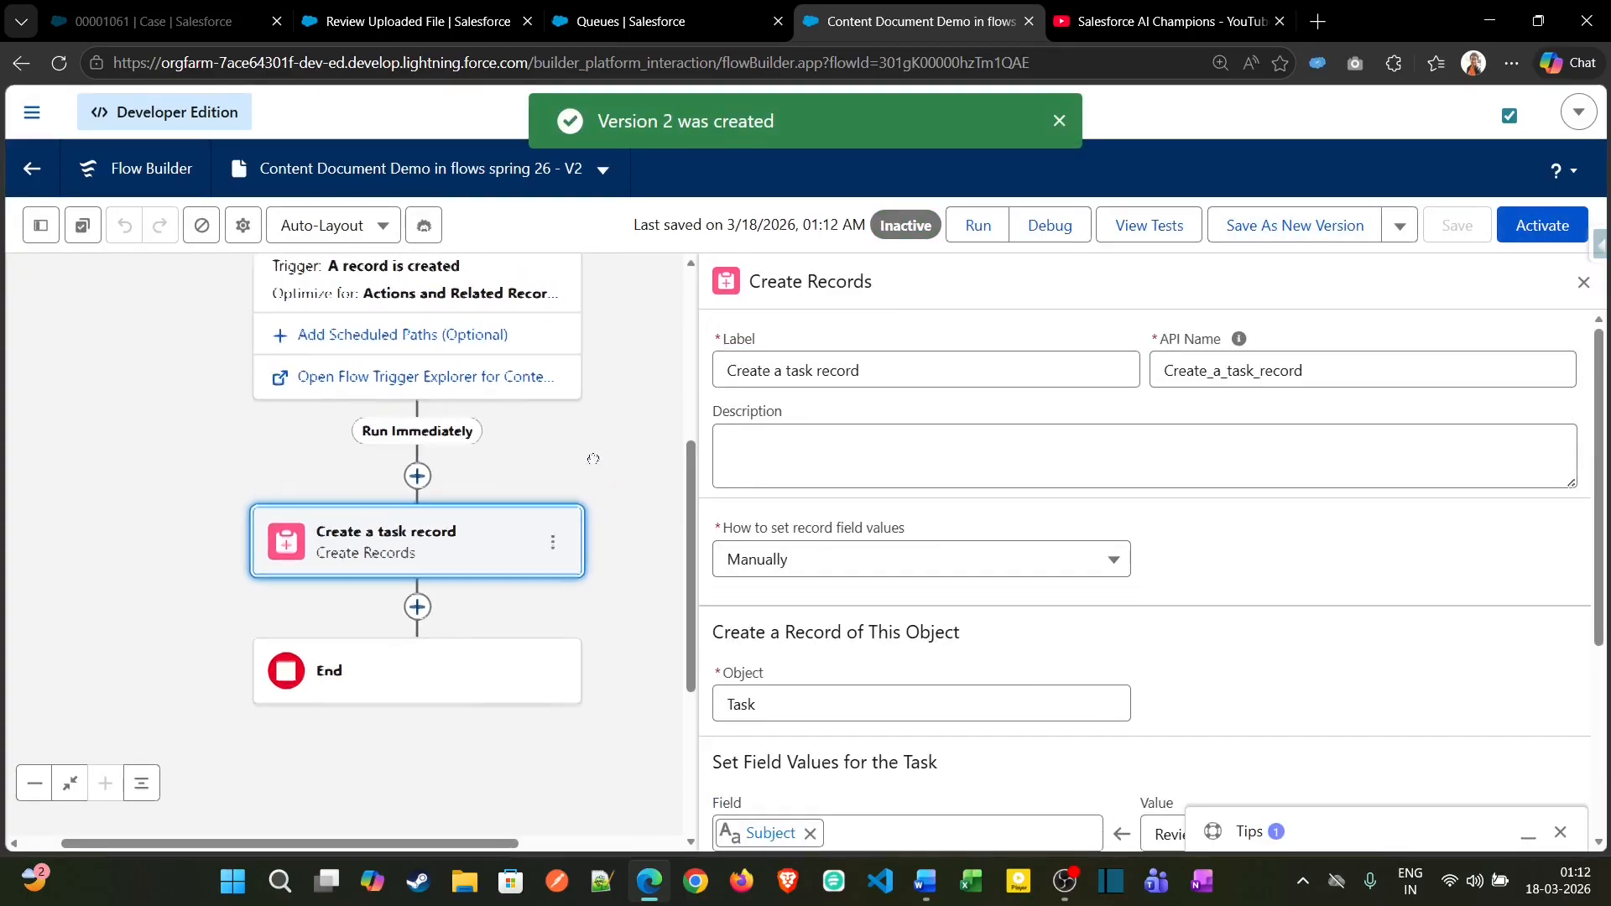
pyautogui.click(417, 476)
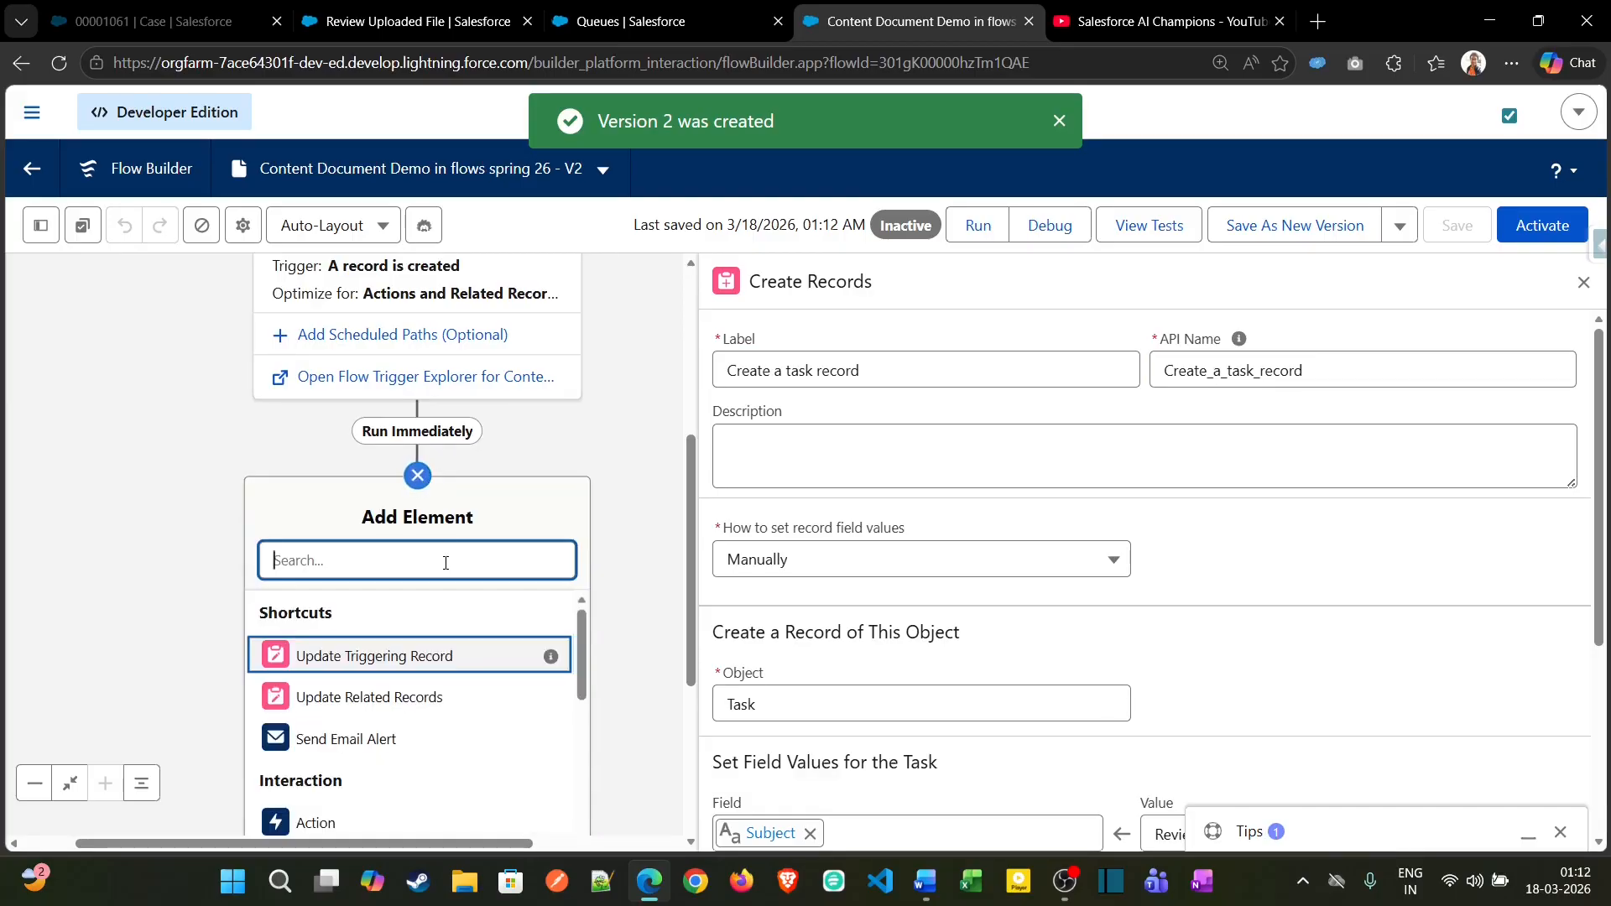
pyautogui.write('get')
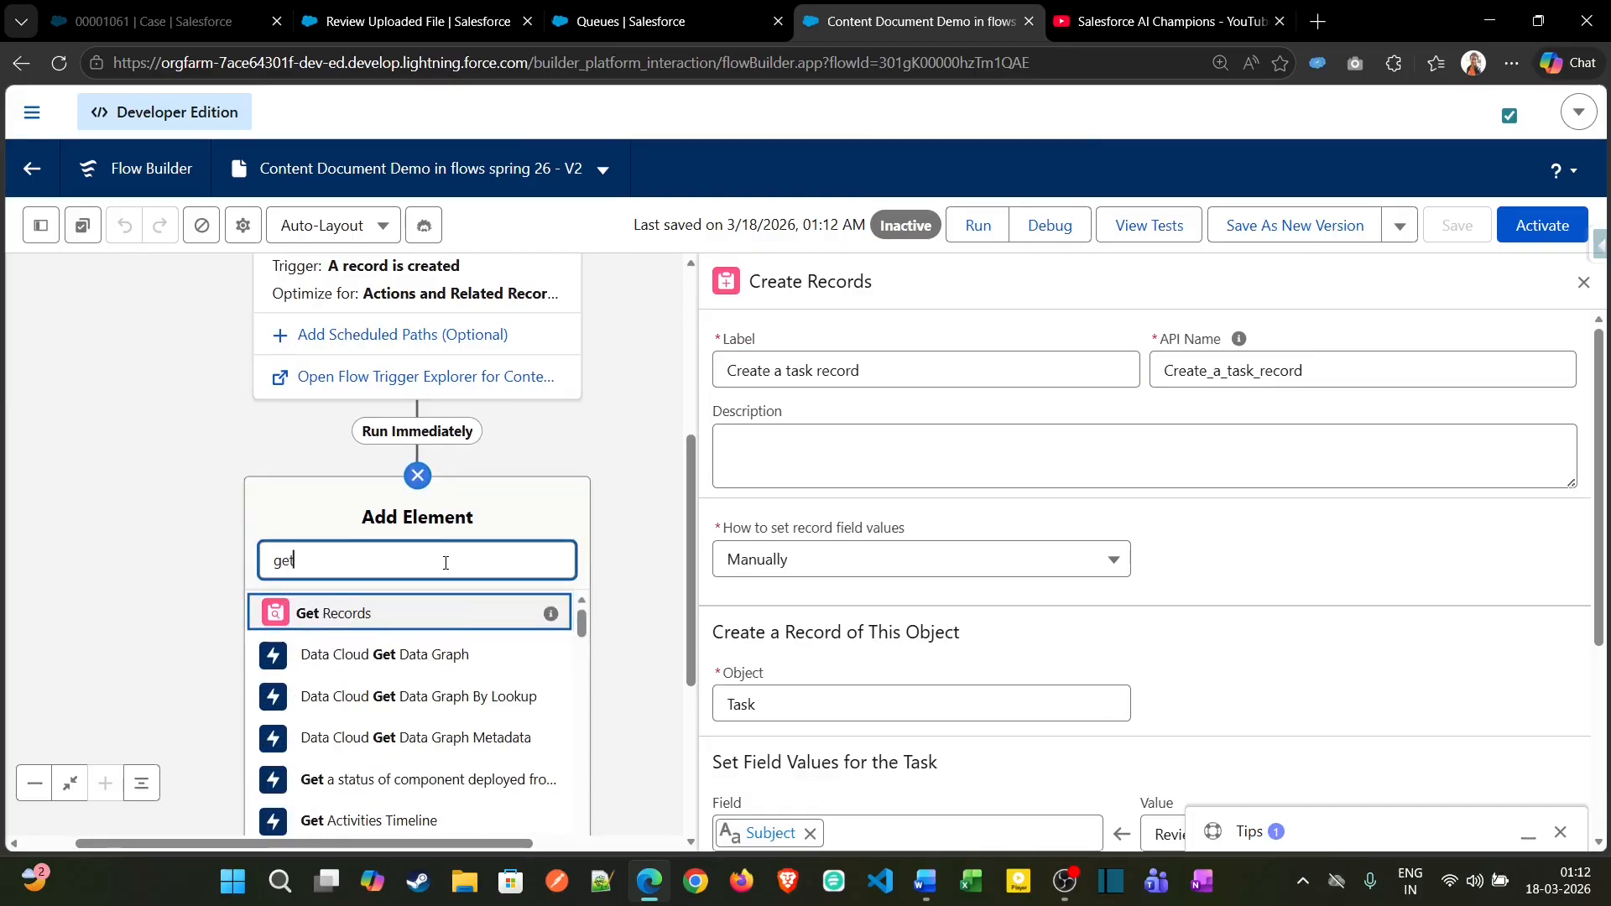
pyautogui.click(370, 613)
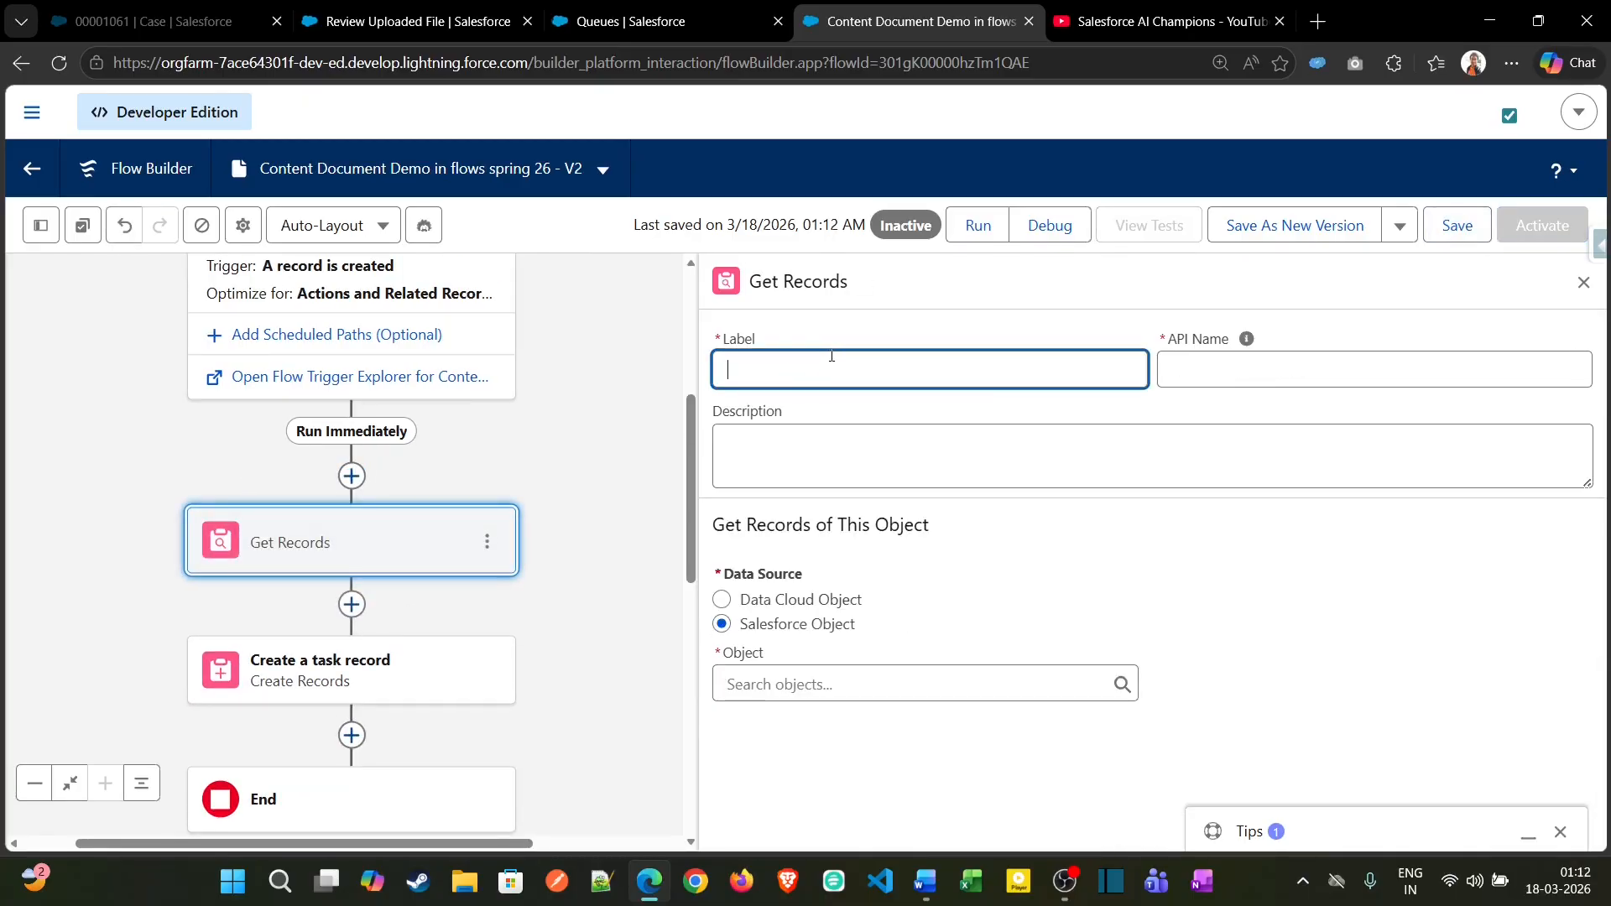
pyautogui.write('Get the queue record')
pyautogui.press('Tab')
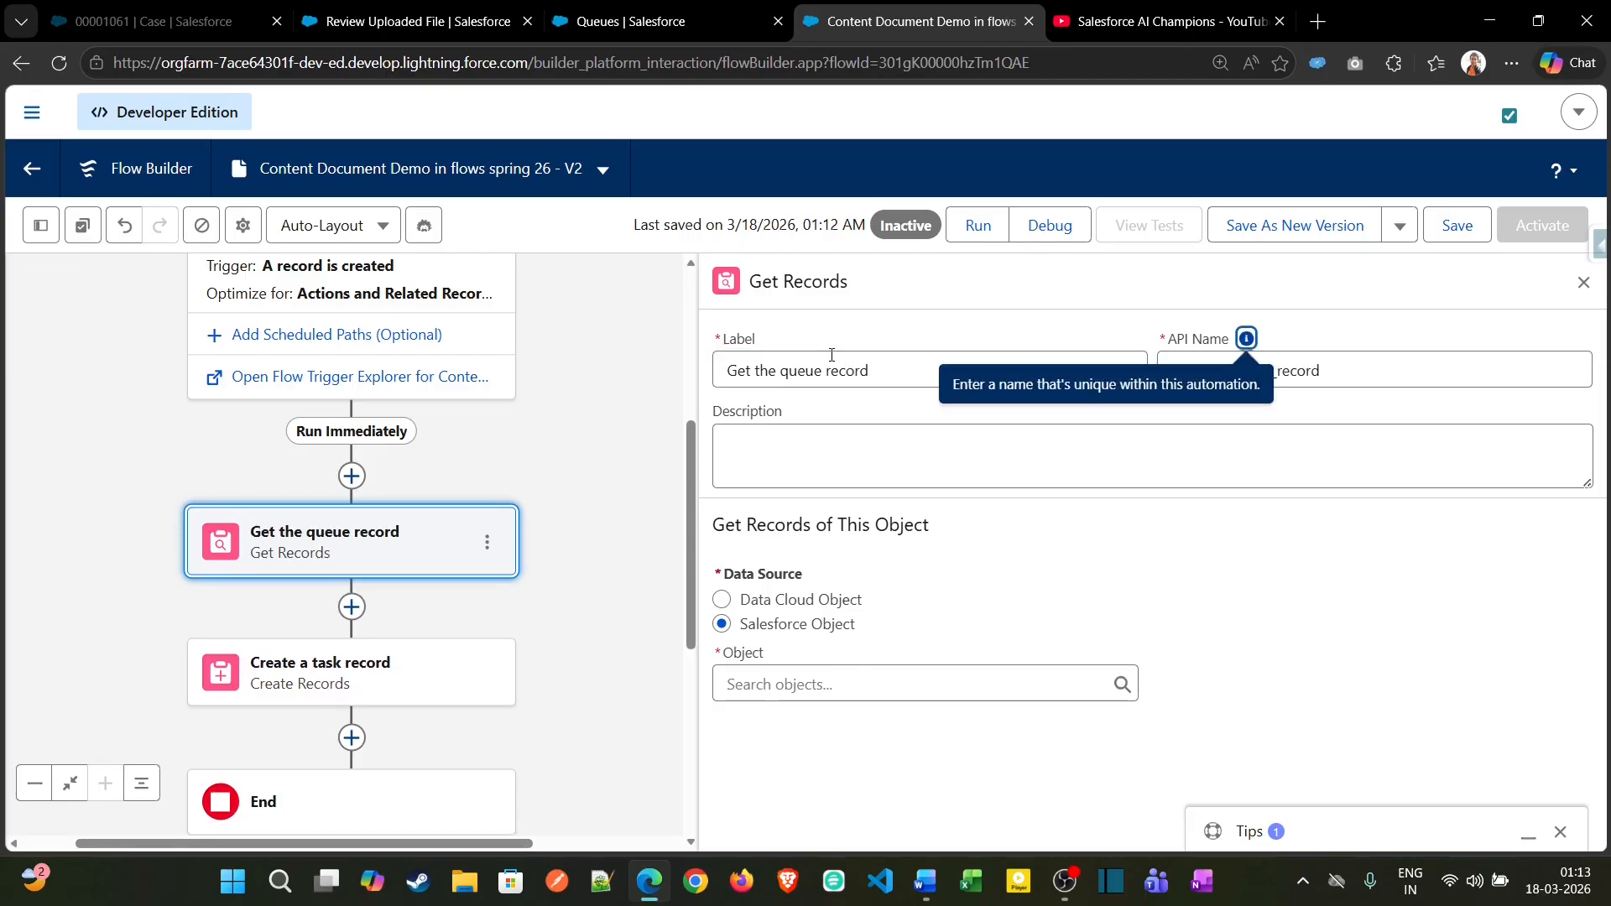
# - Set the Get the queue record element's object to the standard Group object with API name Group
pyautogui.click(860, 680)
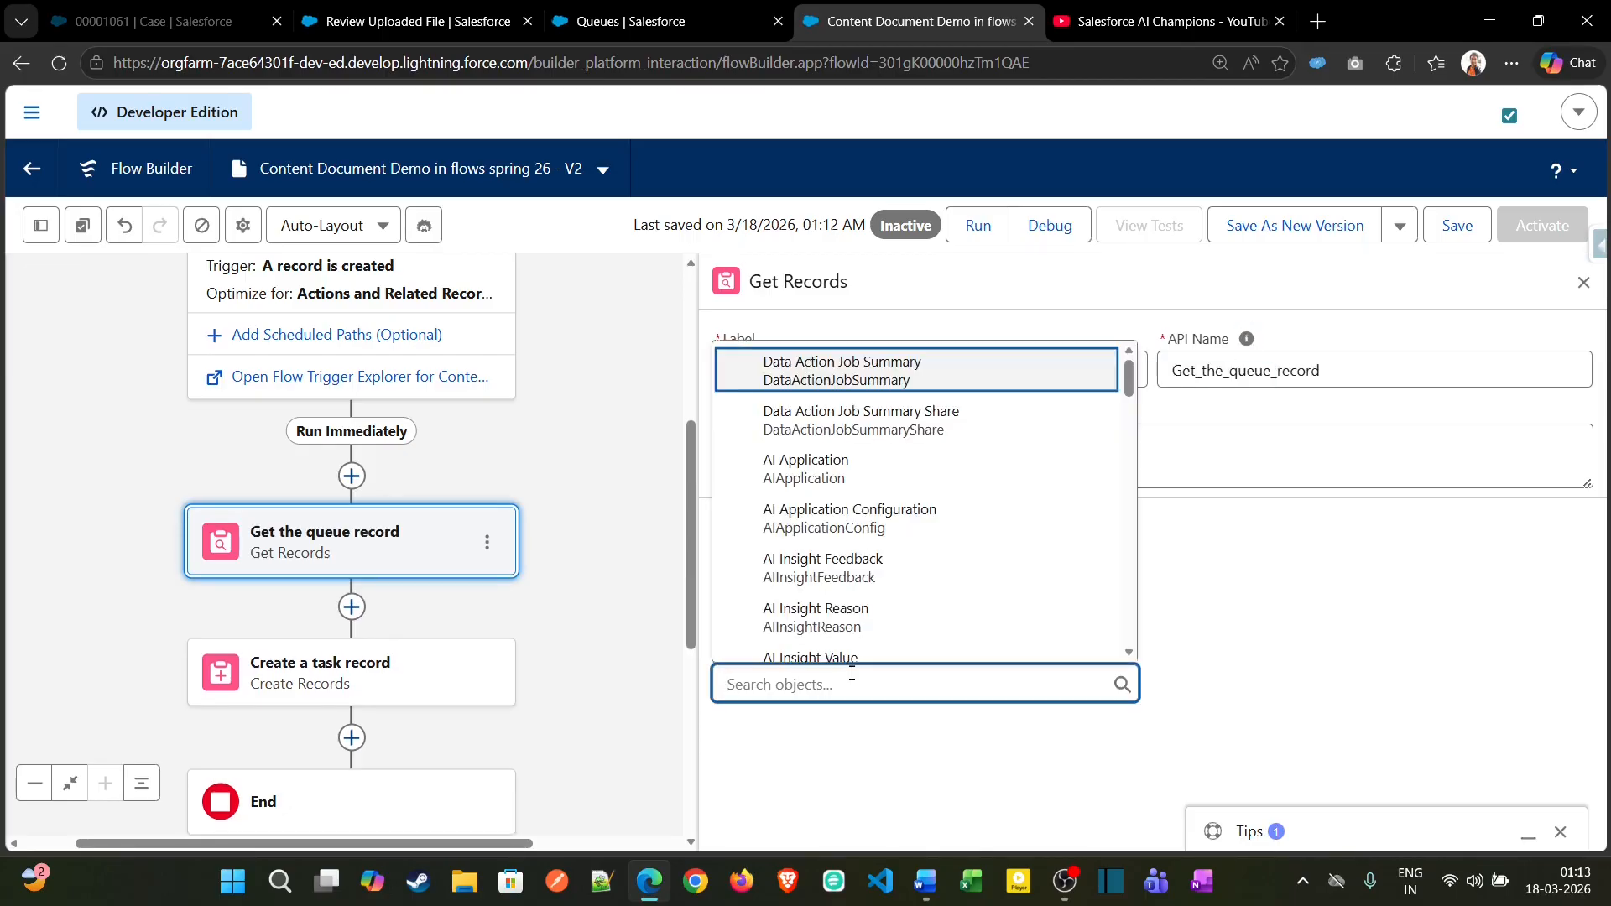
pyautogui.write('Grou')
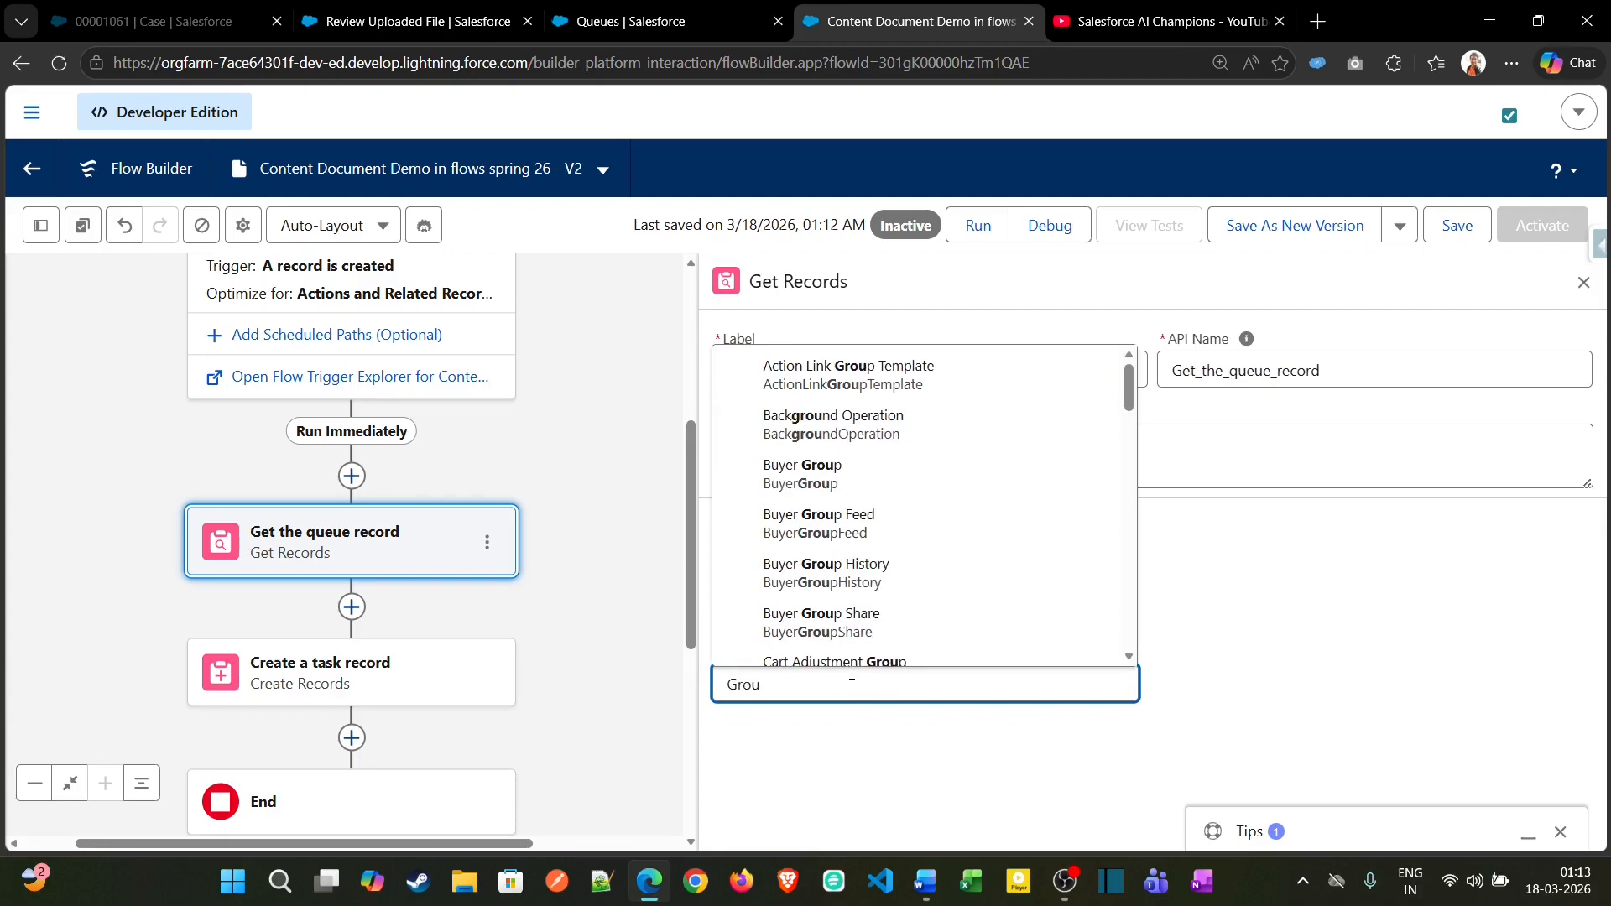
pyautogui.write('p')
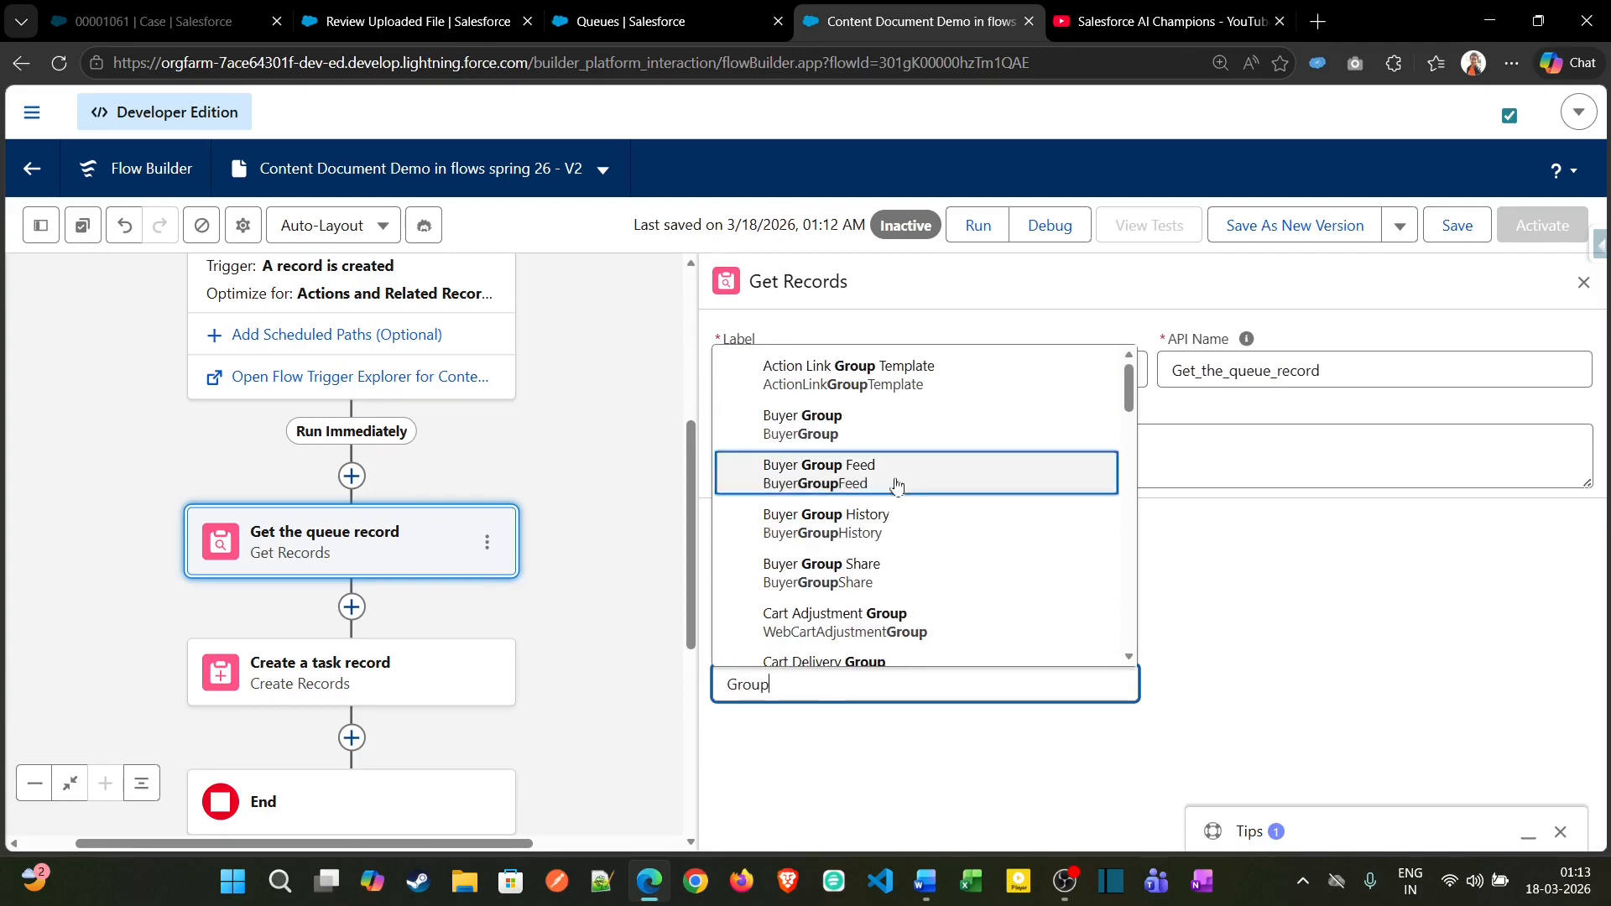
pyautogui.scroll(-5, 895, 518)
pyautogui.scroll(3, 896, 518)
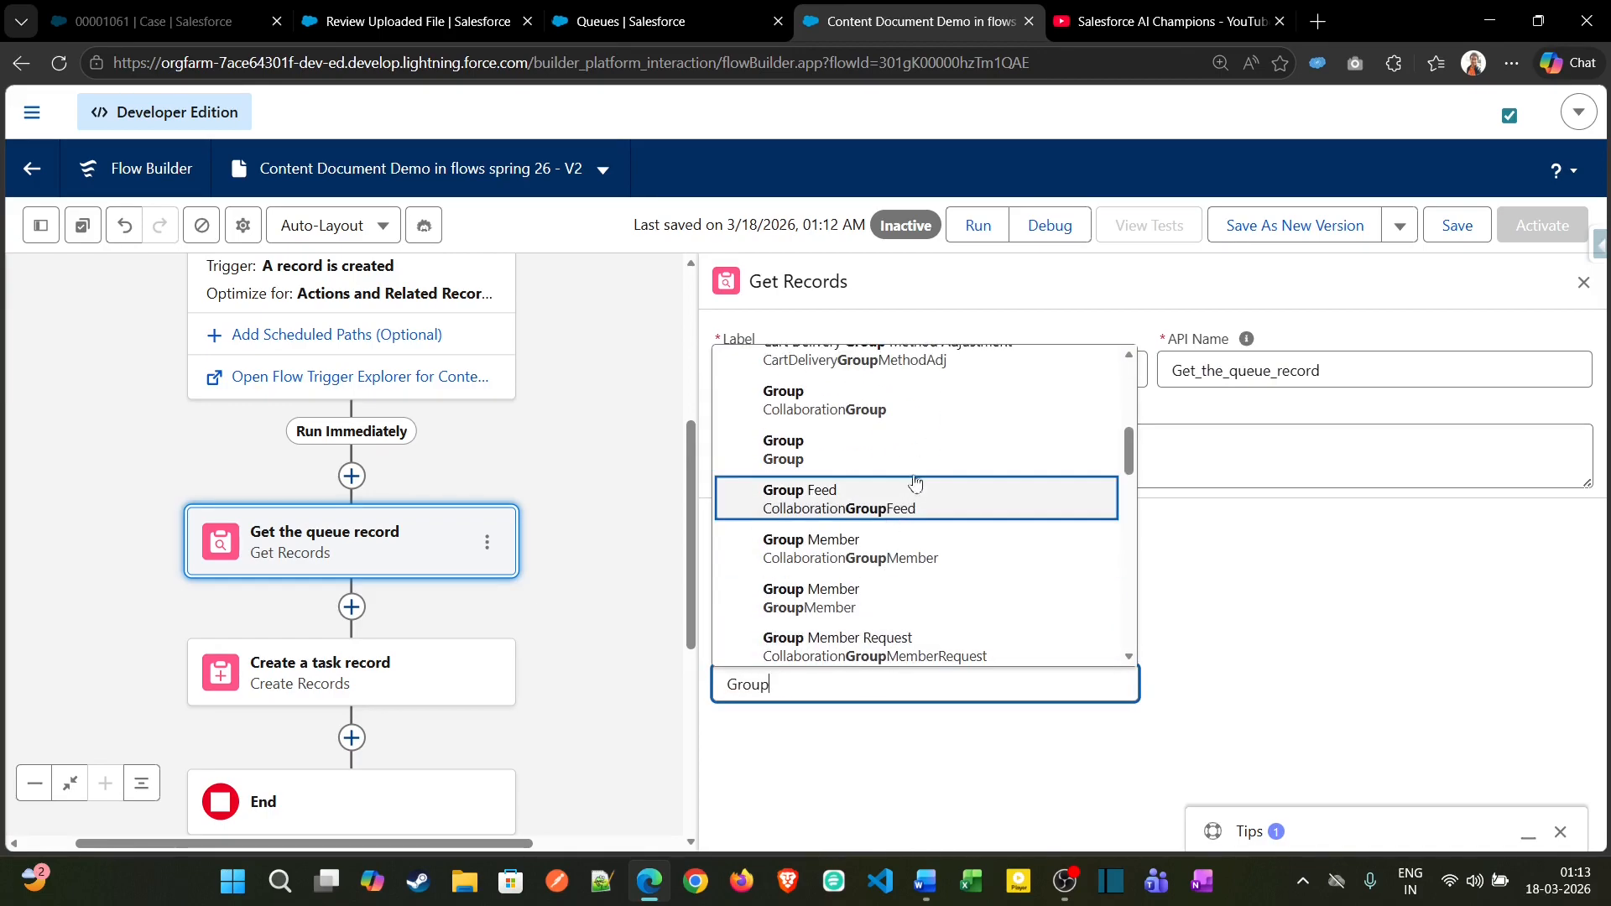
pyautogui.click(924, 453)
# - Choose Developer Name as the field for filtering the Group records
pyautogui.scroll(-4, 885, 736)
pyautogui.click(874, 592)
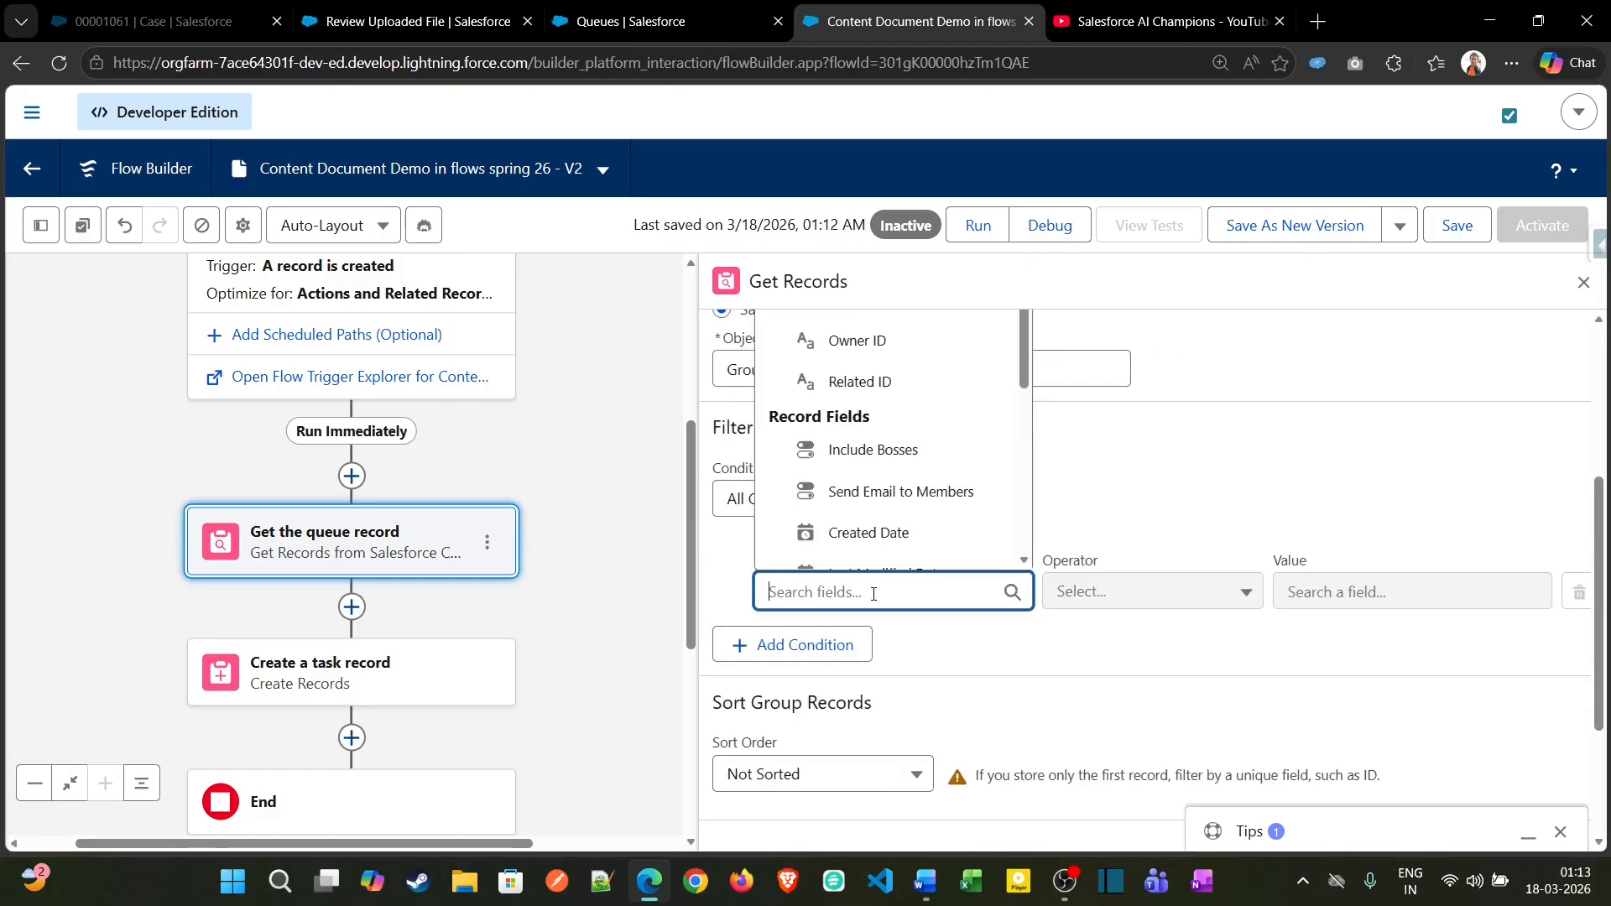
pyautogui.write('de')
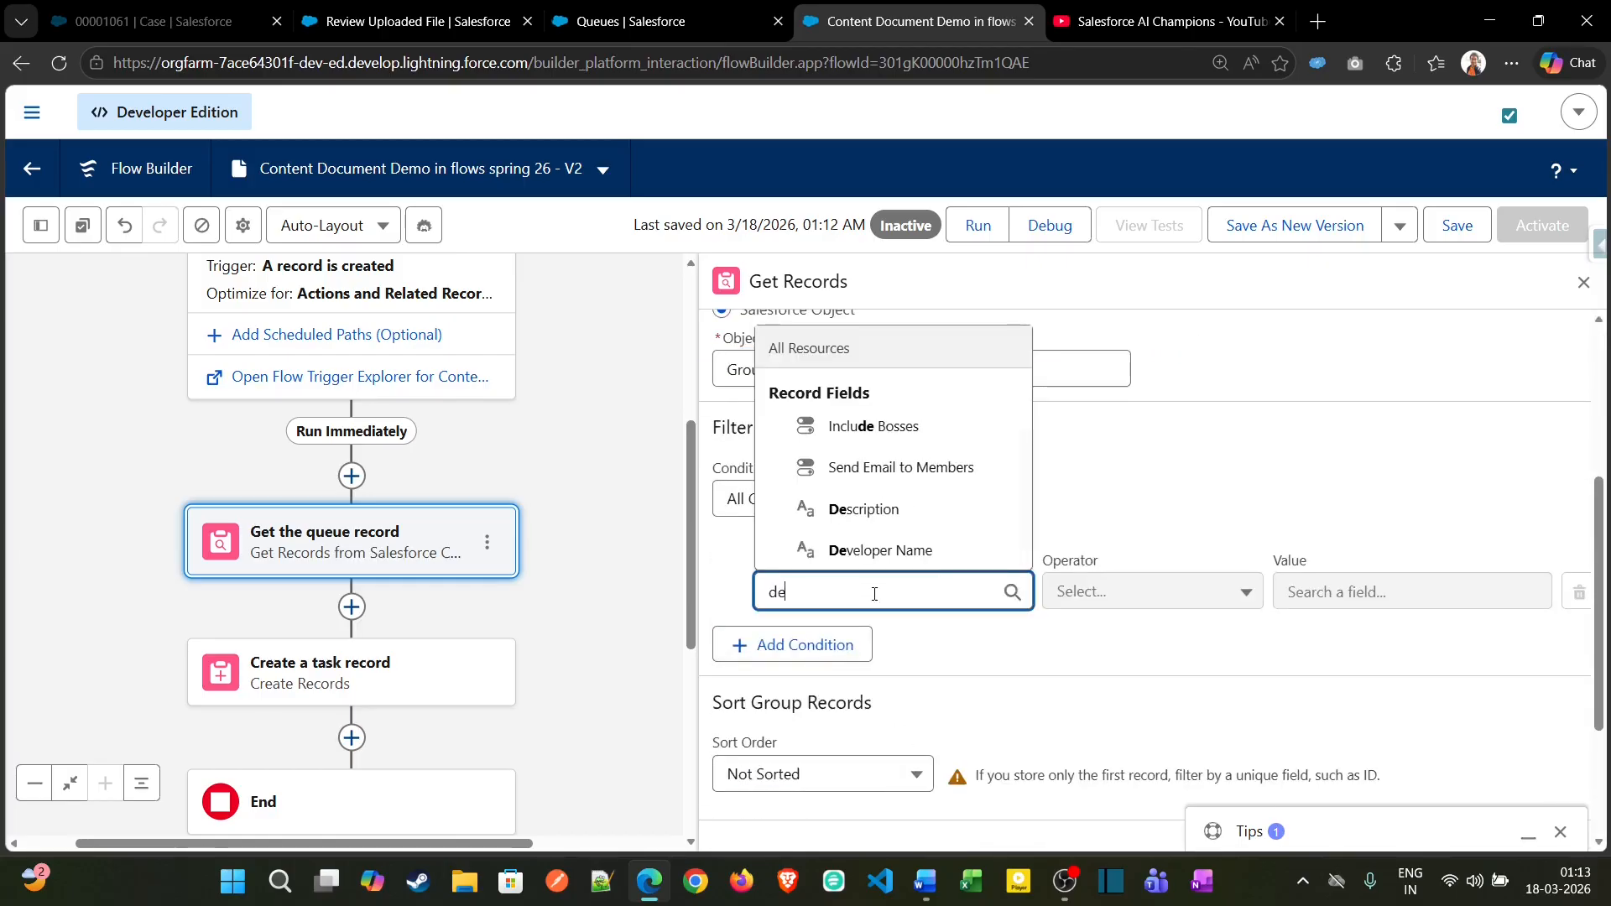
pyautogui.click(915, 550)
# - Copy the queue name Compliance_Team from the Queues list into the Developer Name filter's value
pyautogui.click(1334, 592)
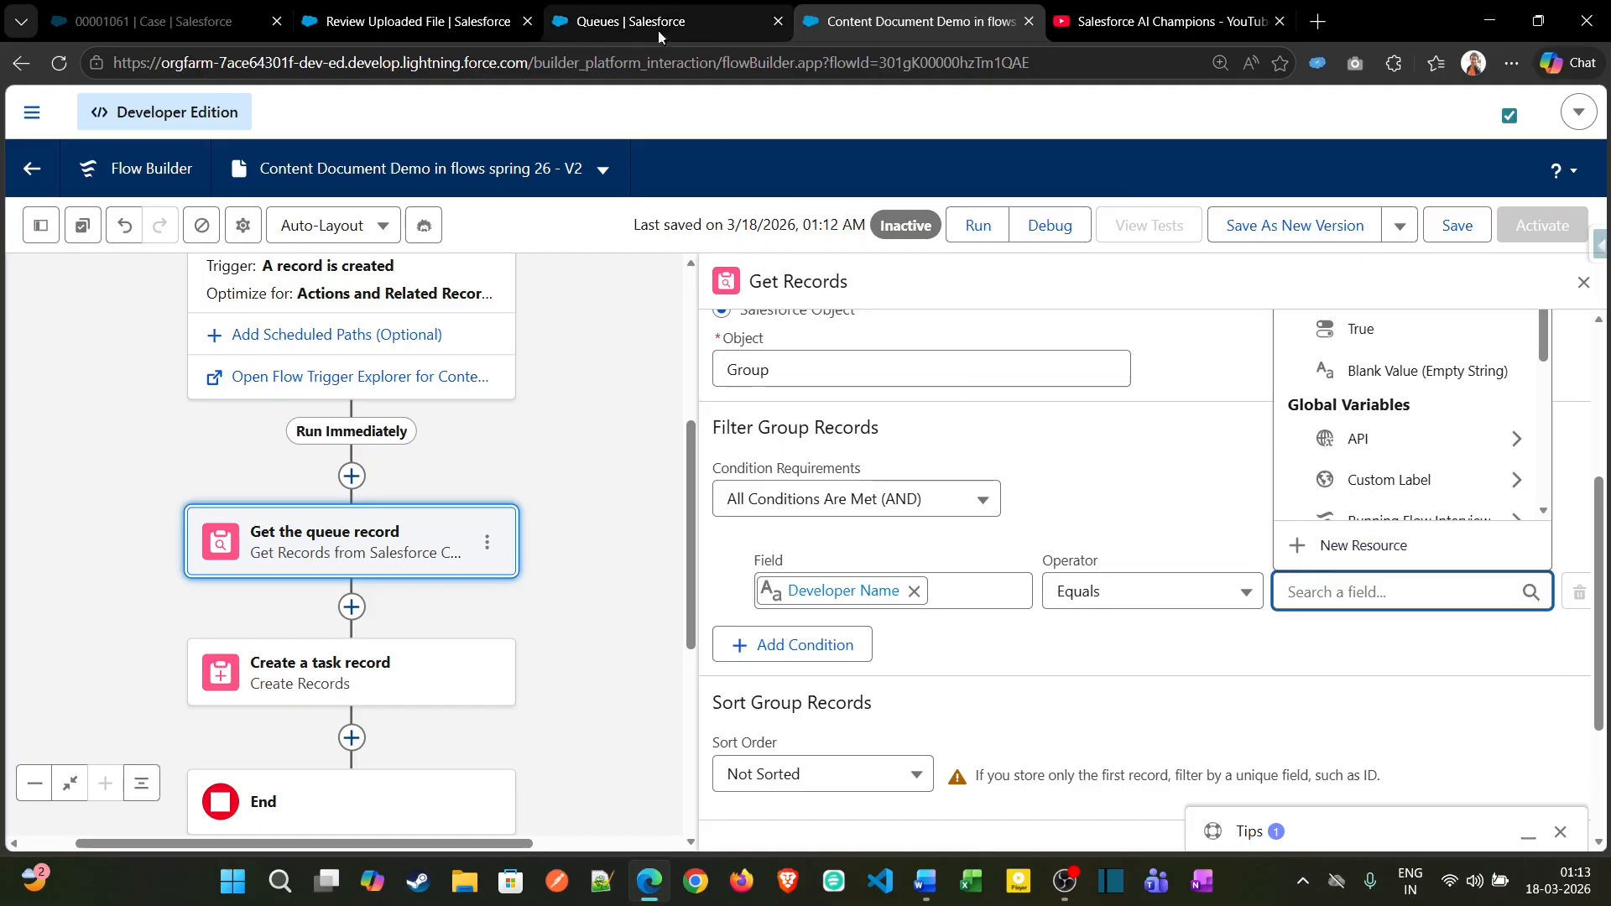
pyautogui.click(647, 8)
pyautogui.moveTo(768, 614); pyautogui.dragTo(657, 613)
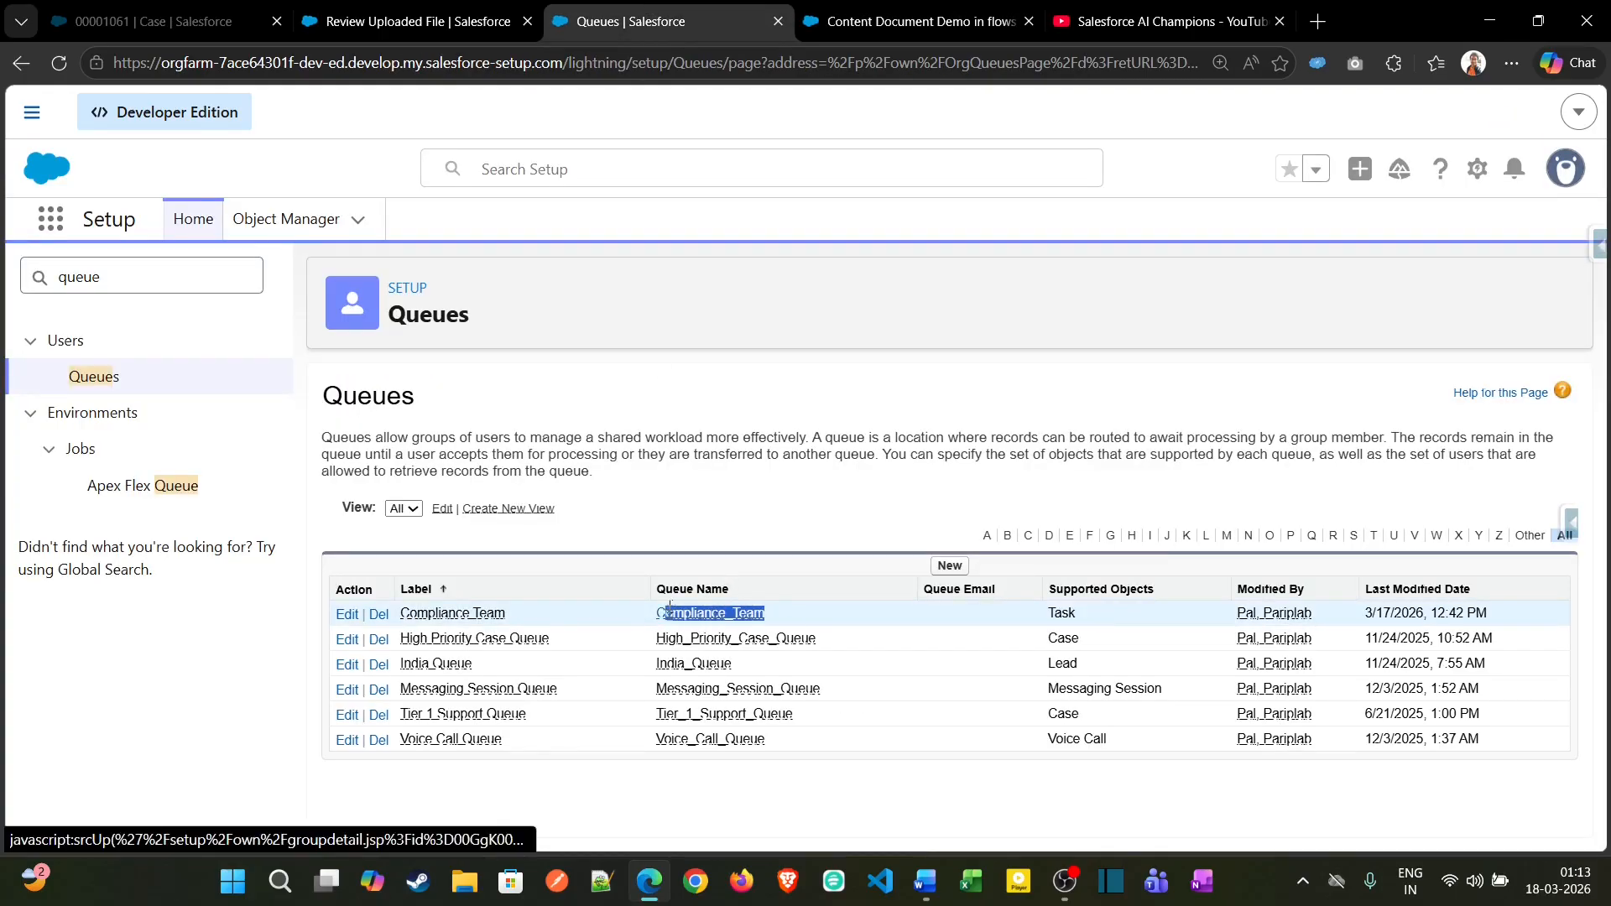
pyautogui.hotkey('ctrl', 'c')
pyautogui.click(911, 21)
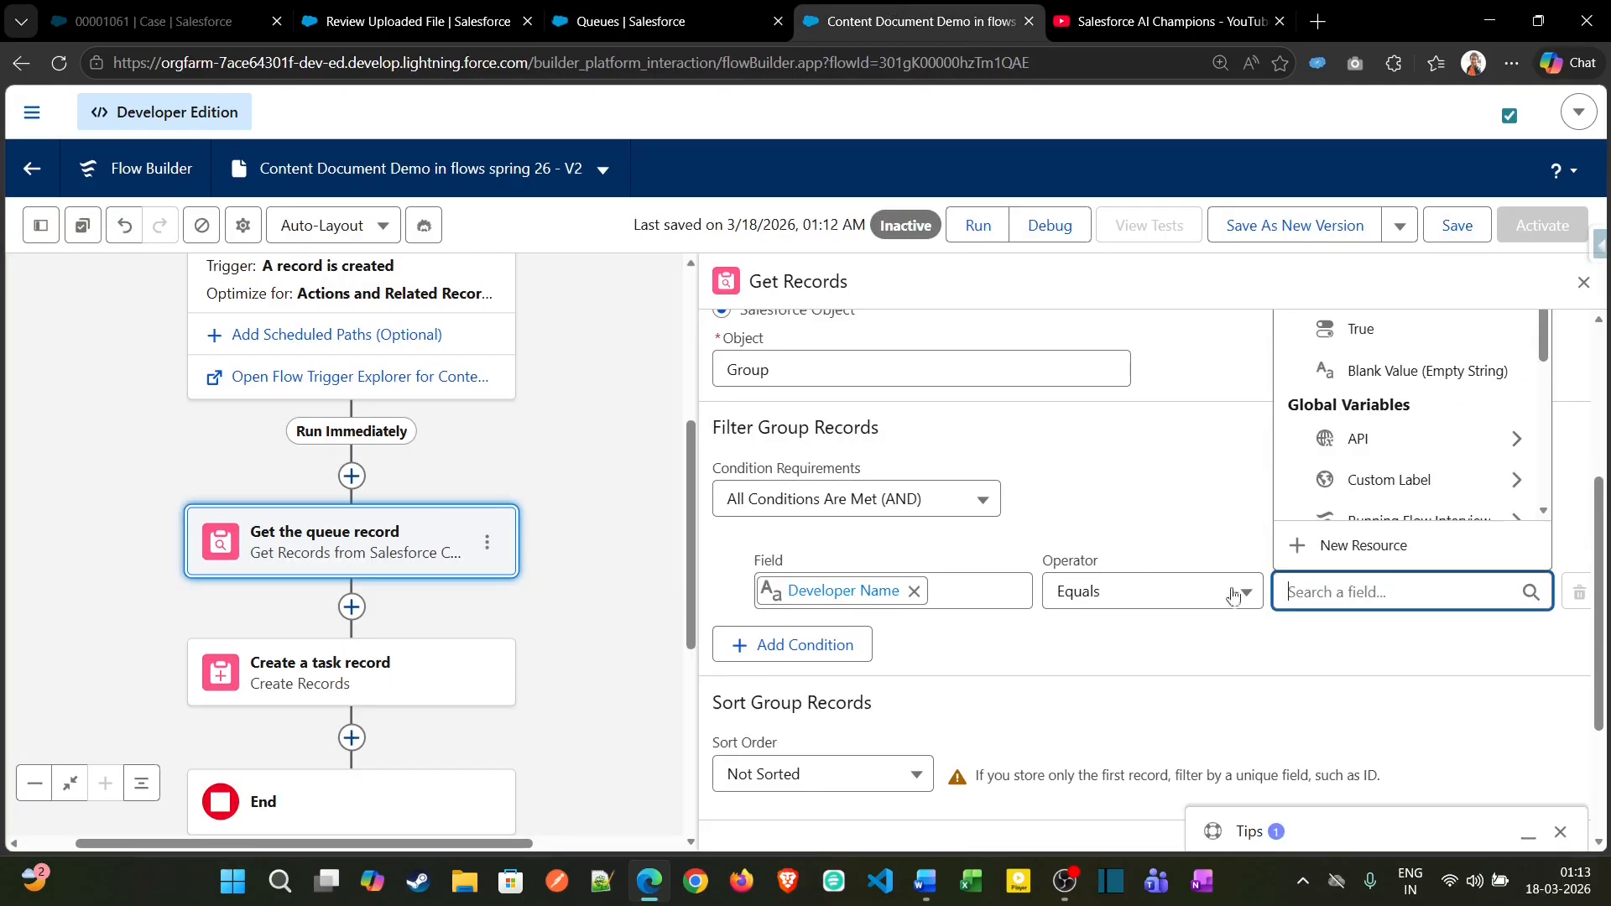
pyautogui.hotkey('ctrl', 'v')
pyautogui.click(1167, 626)
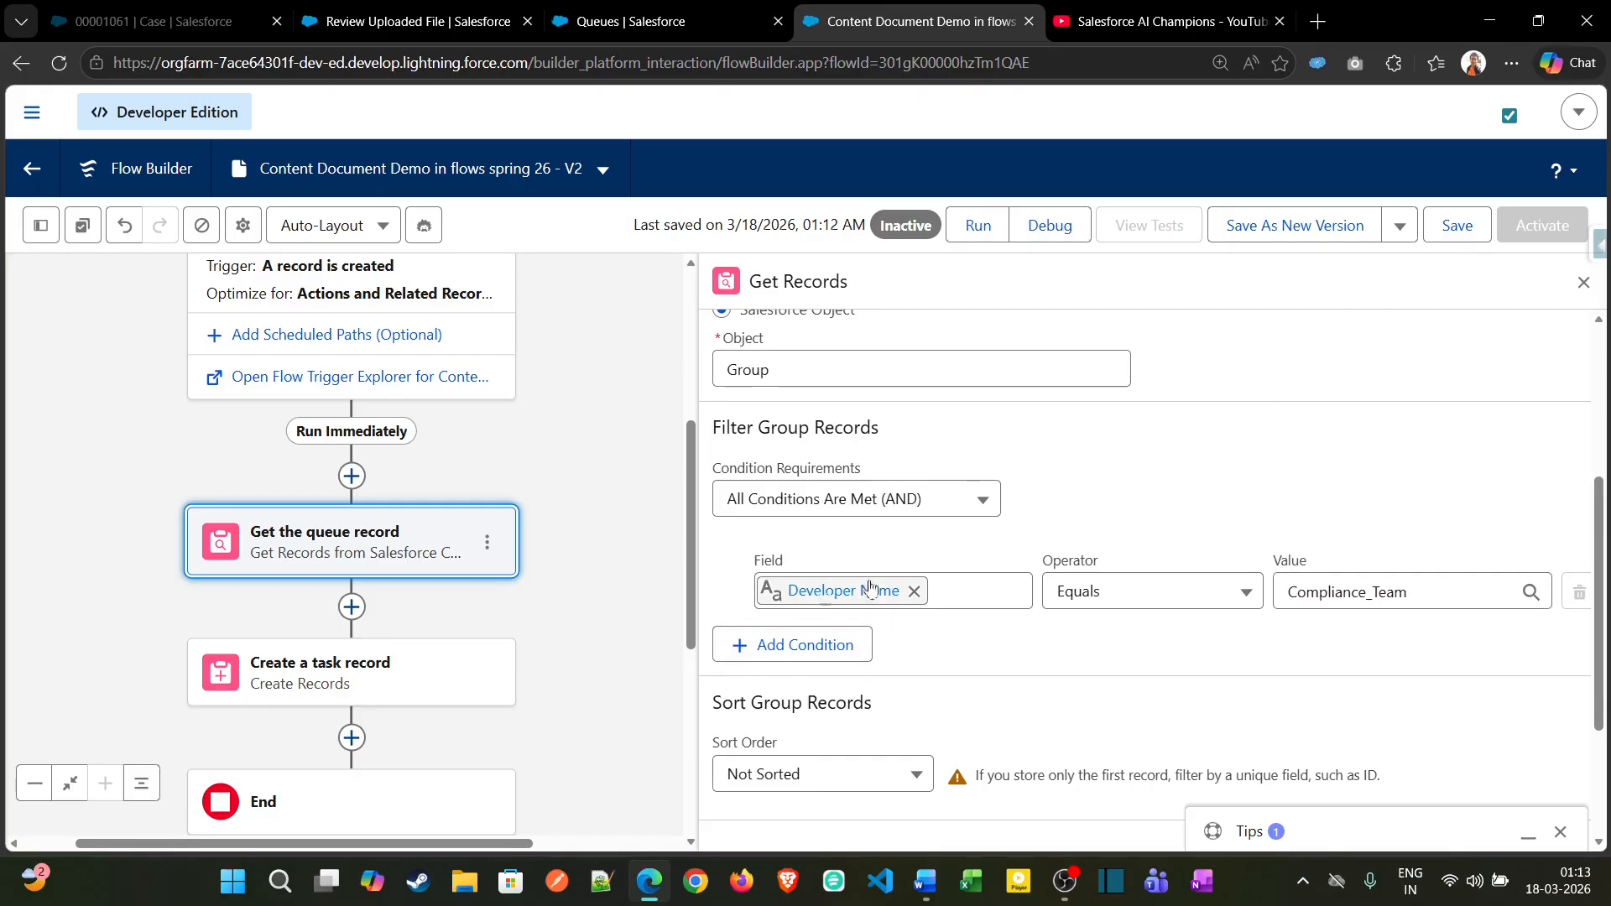
pyautogui.scroll(-3, 986, 723)
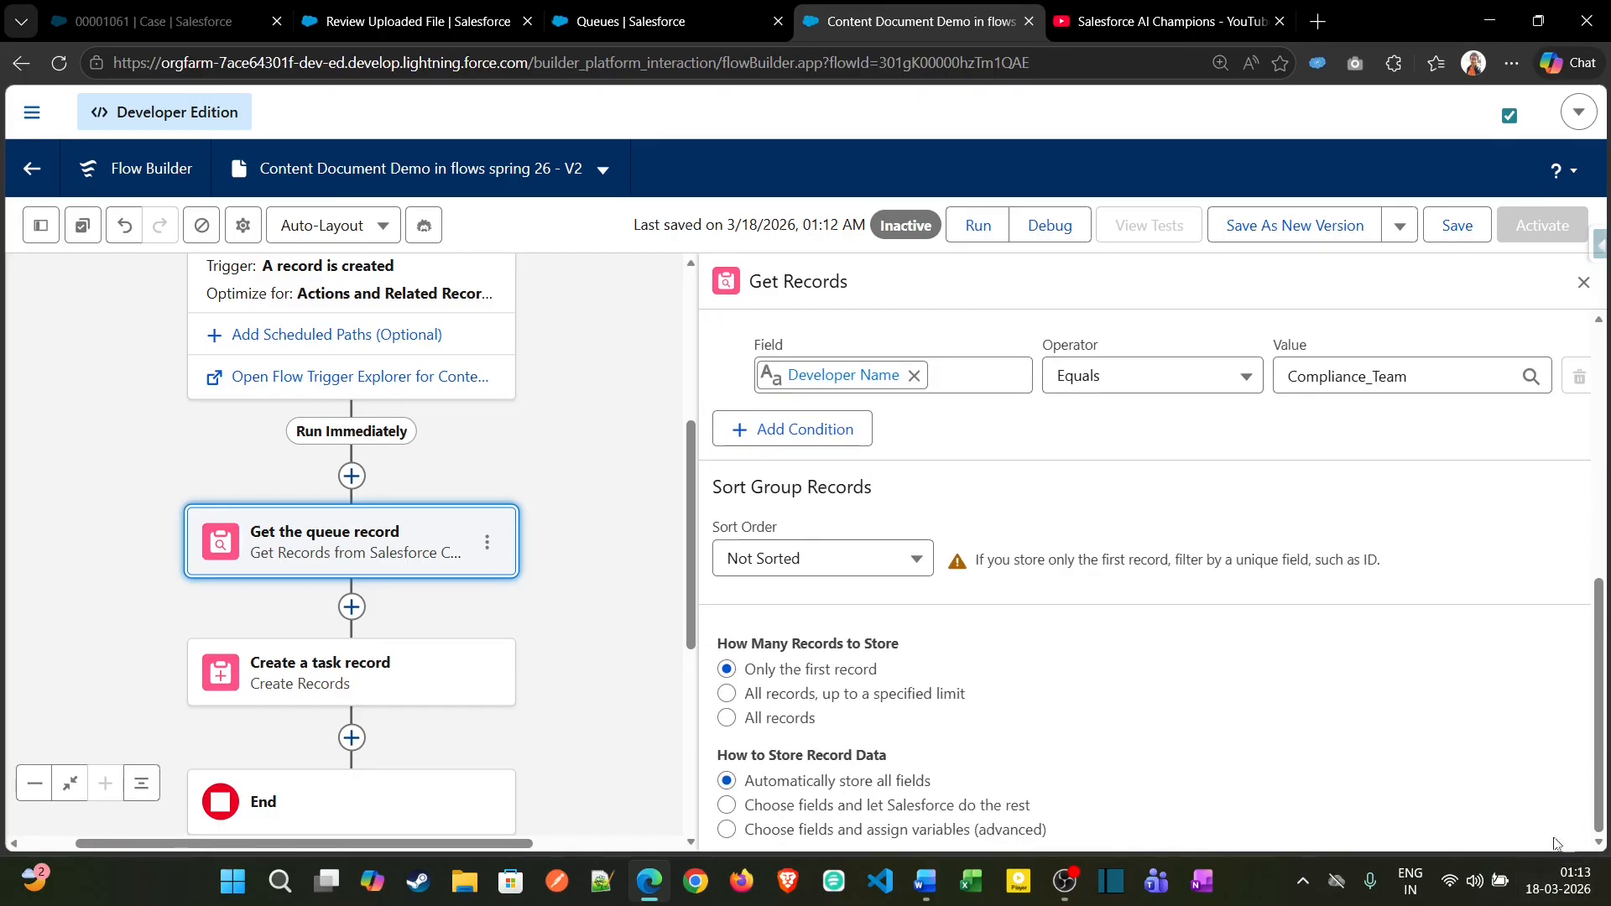
pyautogui.scroll(-1, 660, 639)
# - Add the Assigned To ID field to the Task field values in the Create a task record element
pyautogui.scroll(-2, 661, 639)
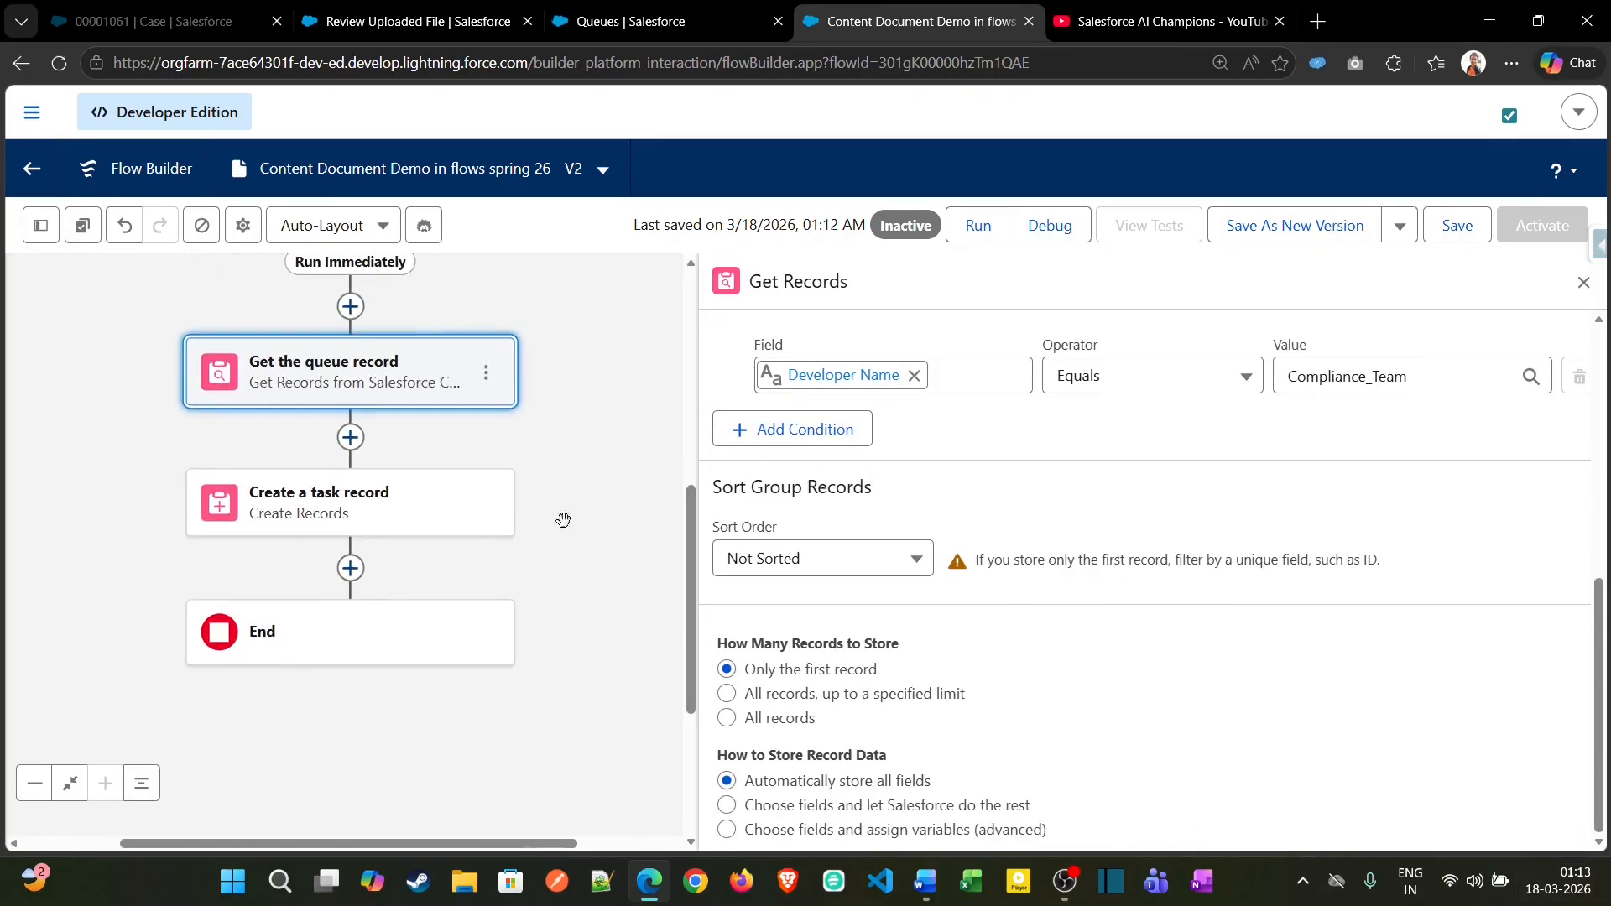
pyautogui.click(381, 523)
pyautogui.scroll(-4, 1110, 592)
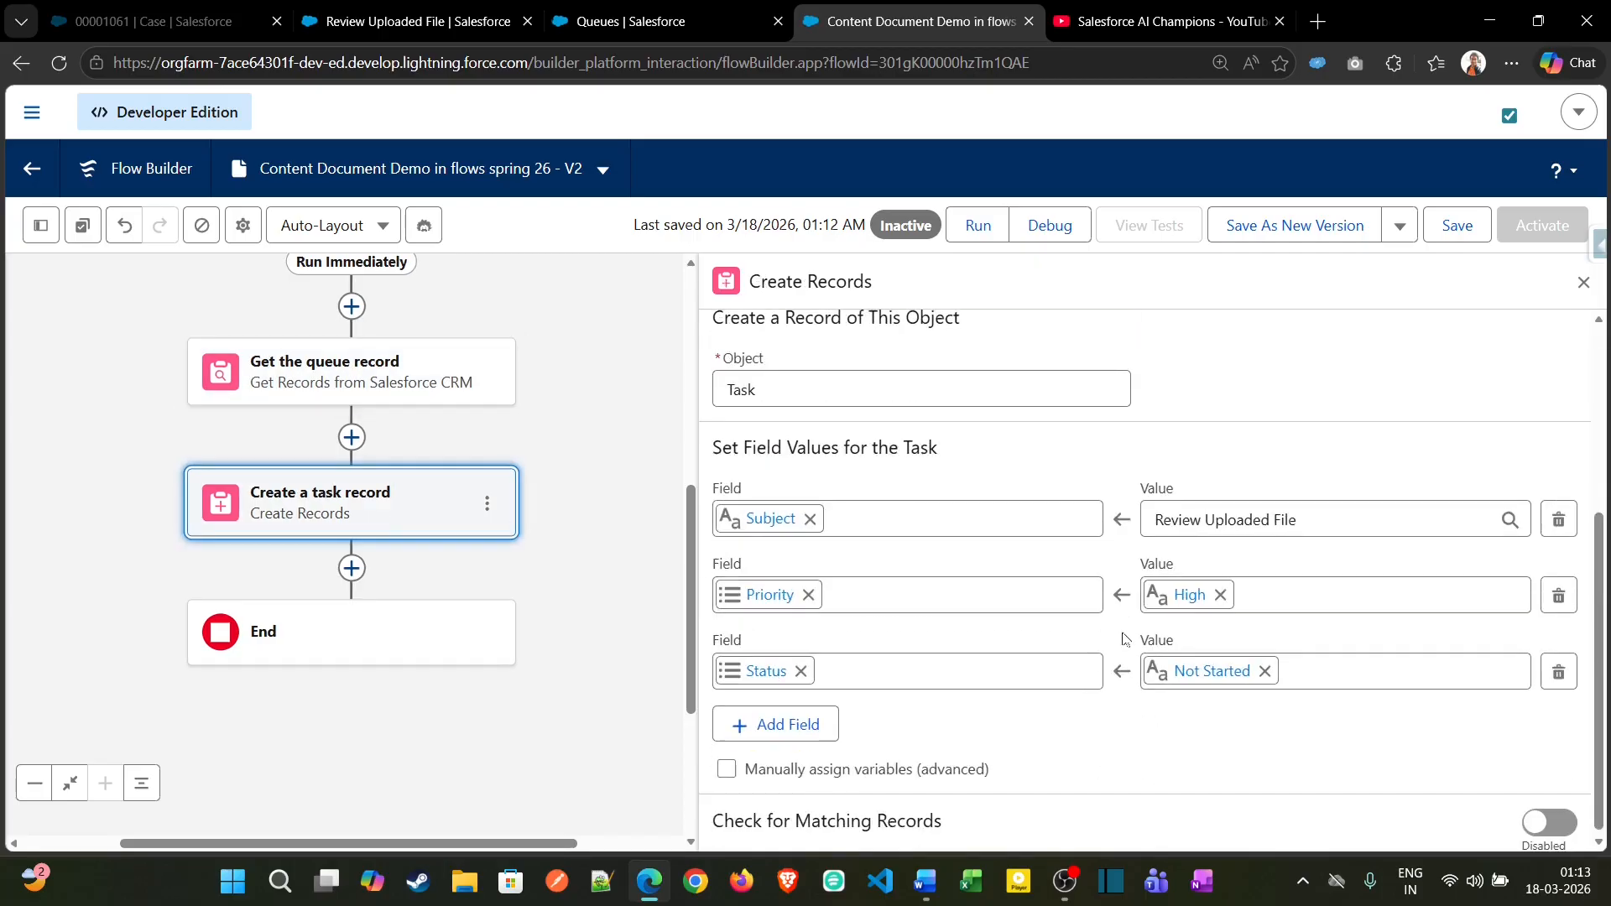
pyautogui.click(787, 725)
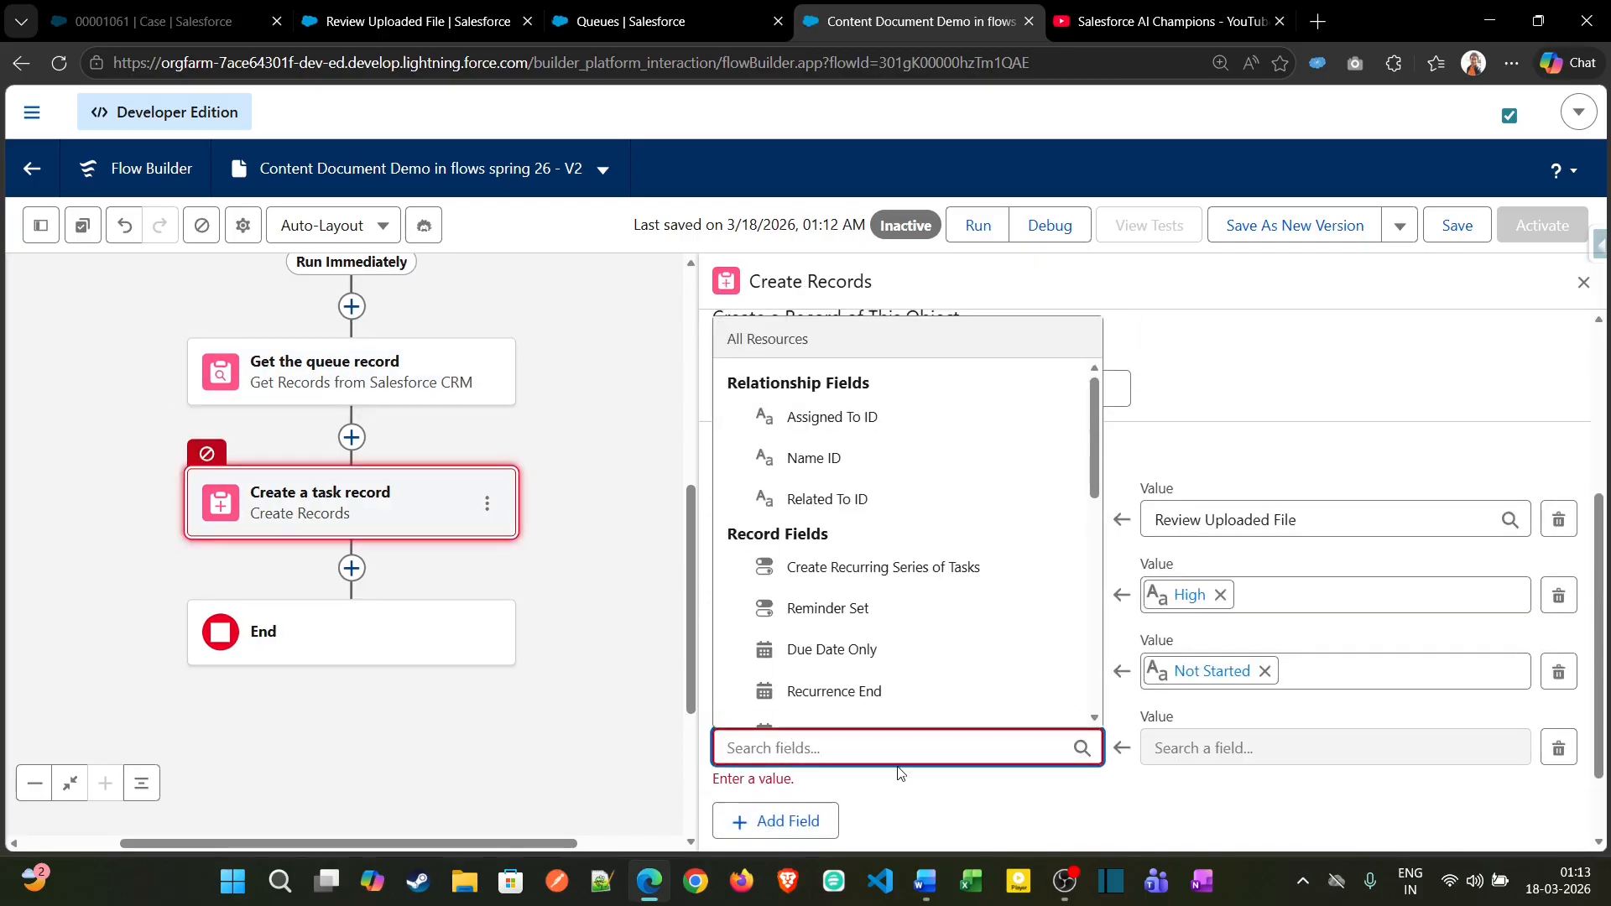
pyautogui.write('own')
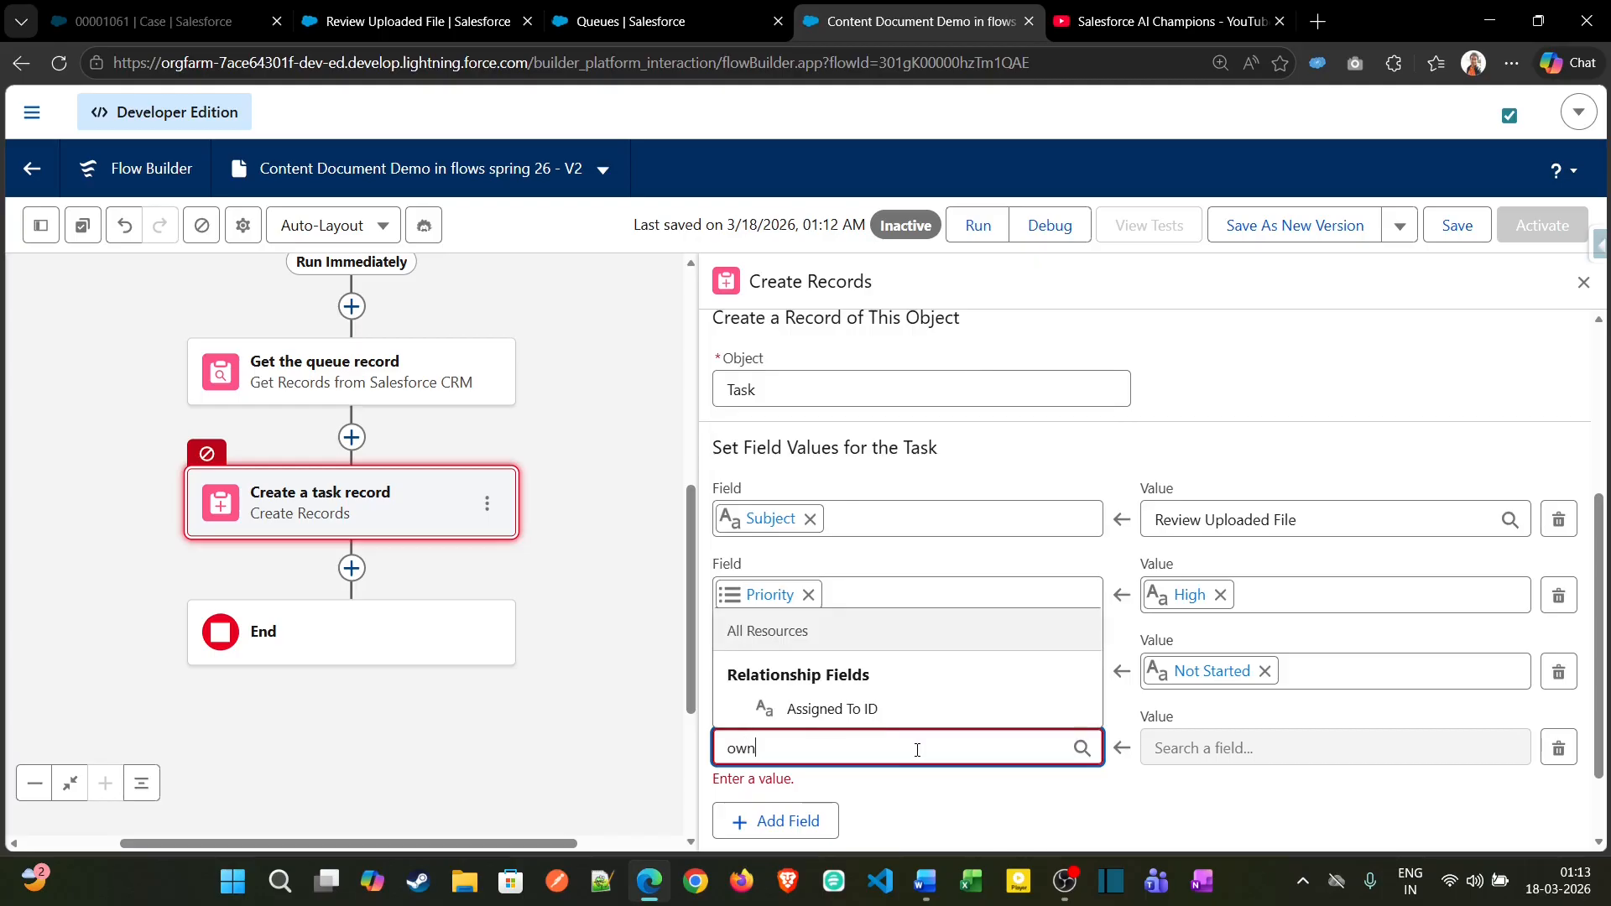
pyautogui.moveTo(1085, 712)
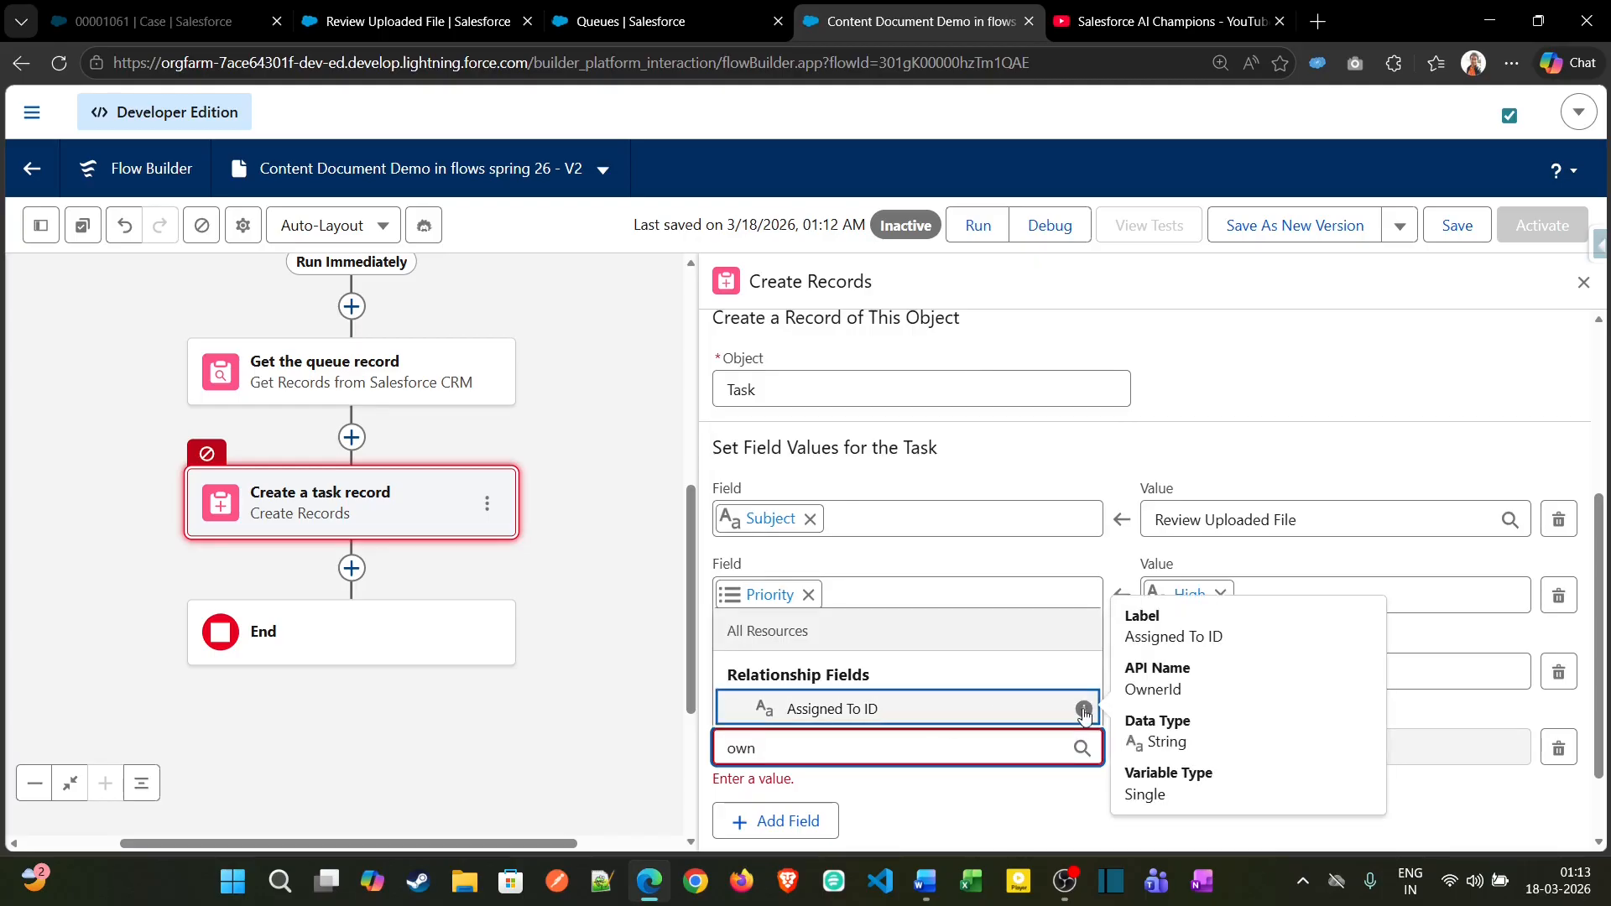
pyautogui.click(1026, 710)
# - Set the Assigned To ID value to the Group ID from Get the queue record and save the flow
pyautogui.click(1191, 747)
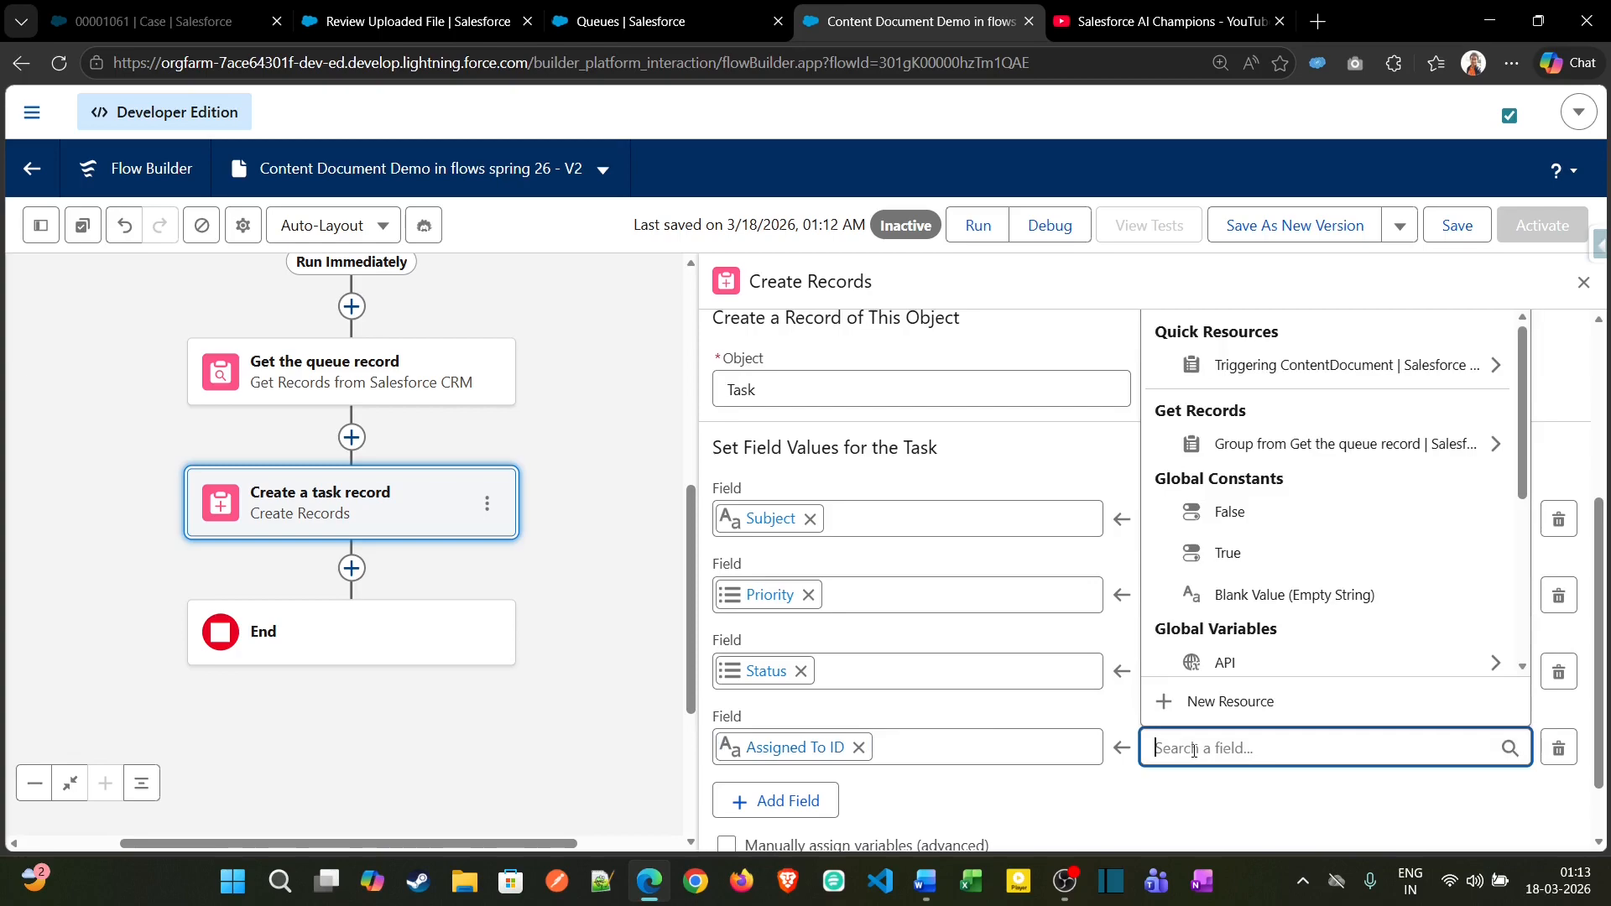
pyautogui.write('get')
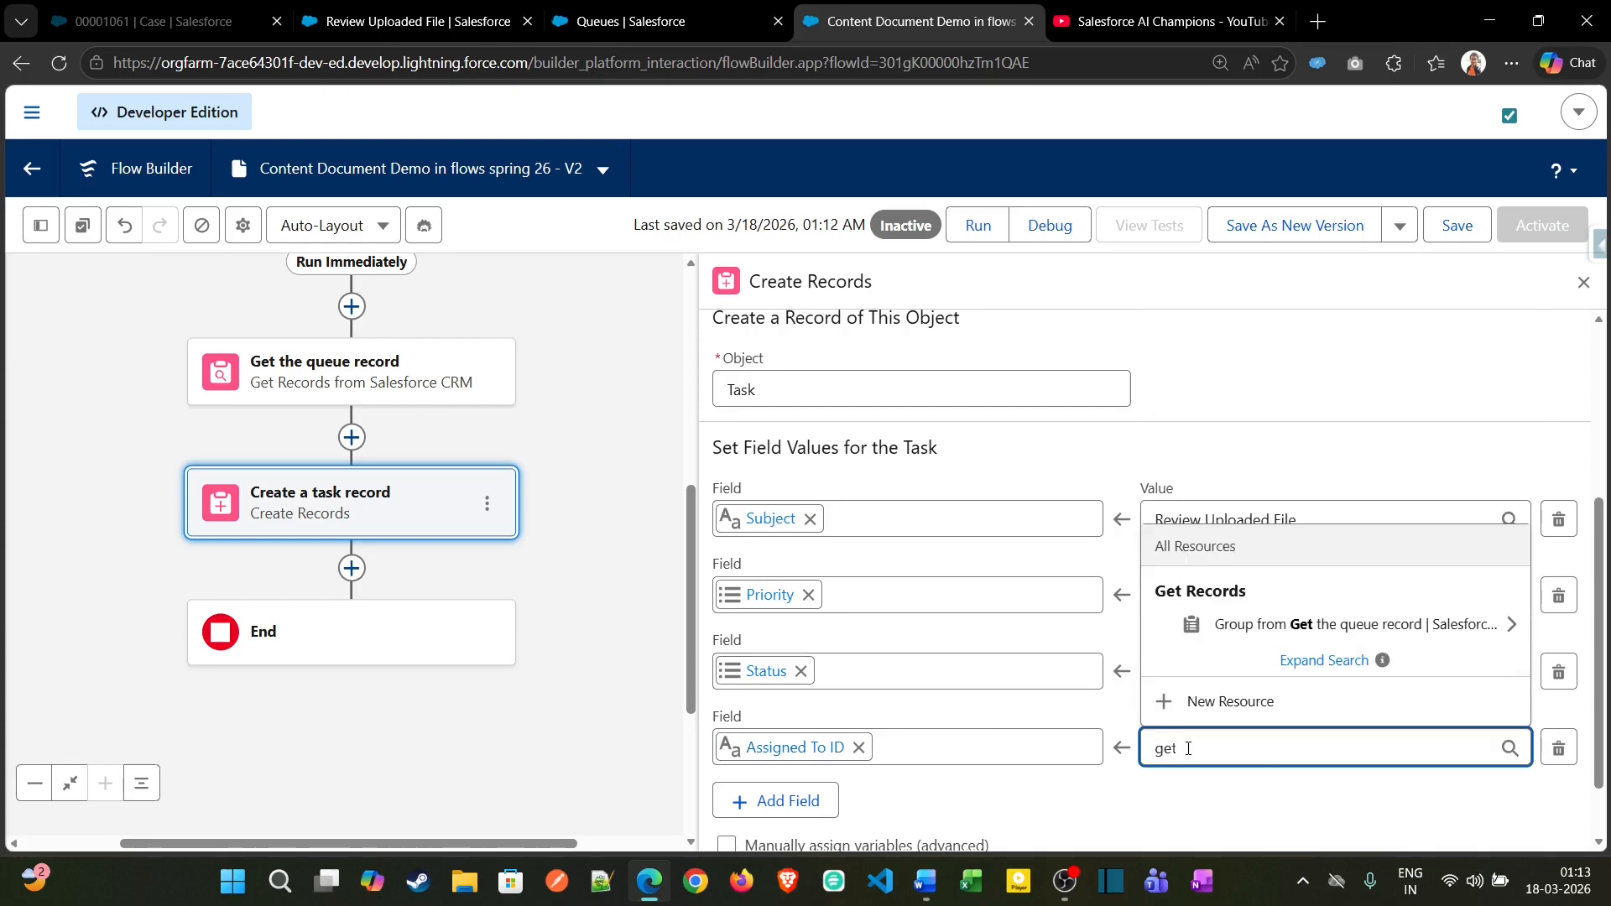
pyautogui.click(1276, 627)
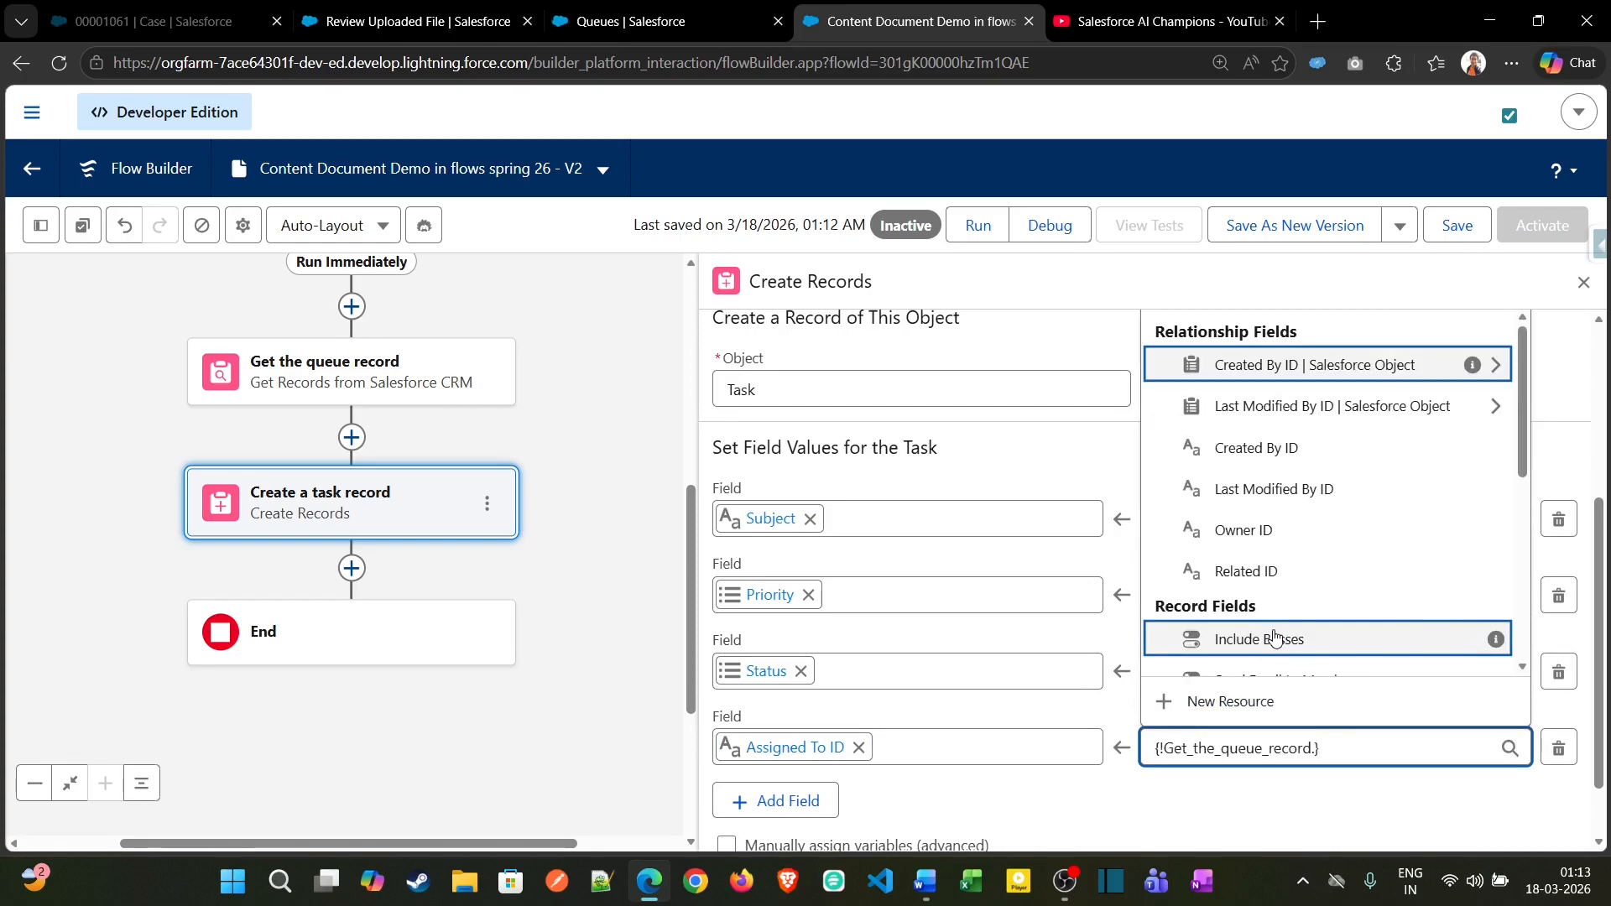
pyautogui.write('Id')
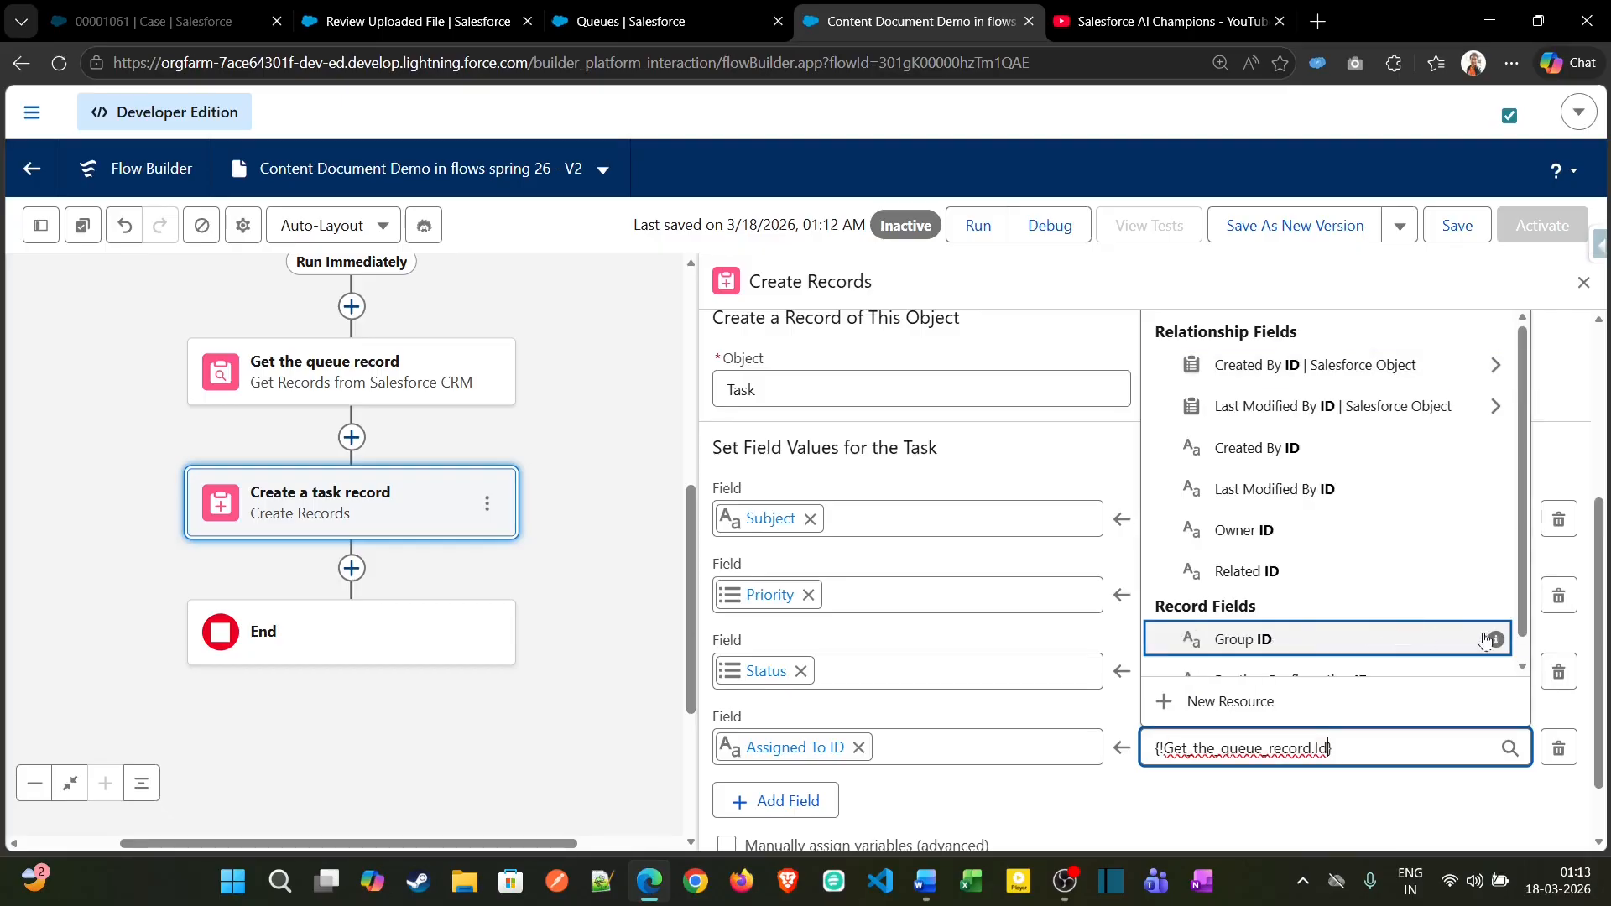
pyautogui.click(1481, 640)
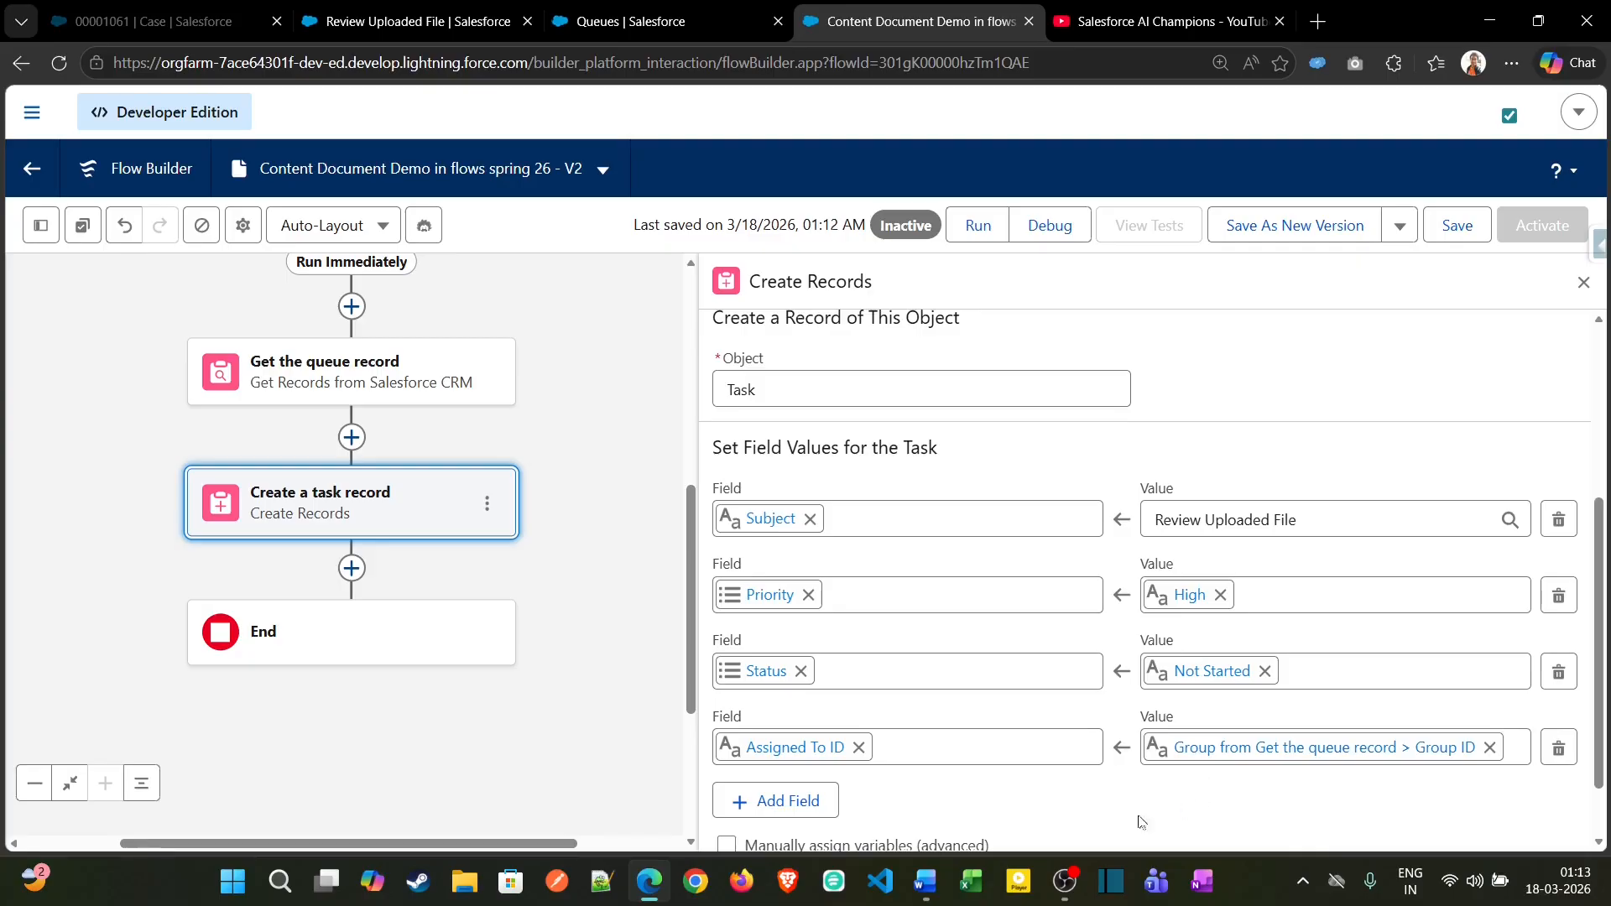
pyautogui.click(1478, 234)
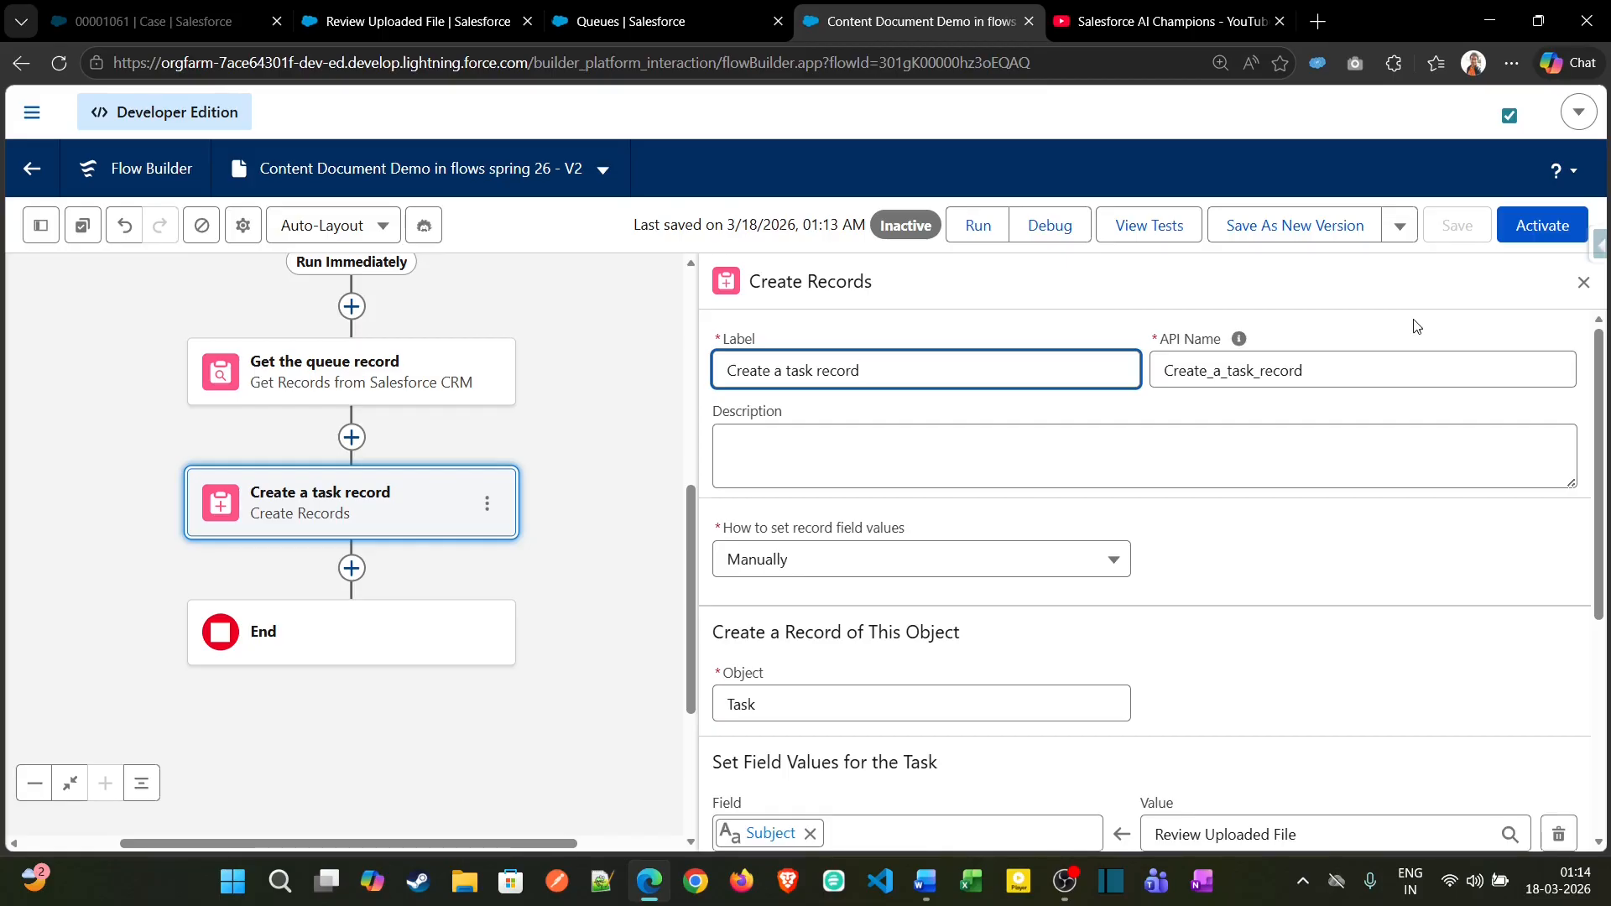
# - Activate the flow and upload Digha Trip Expenses.xlsx to the attachments of Customer Support case 01 to test it
pyautogui.click(1525, 229)
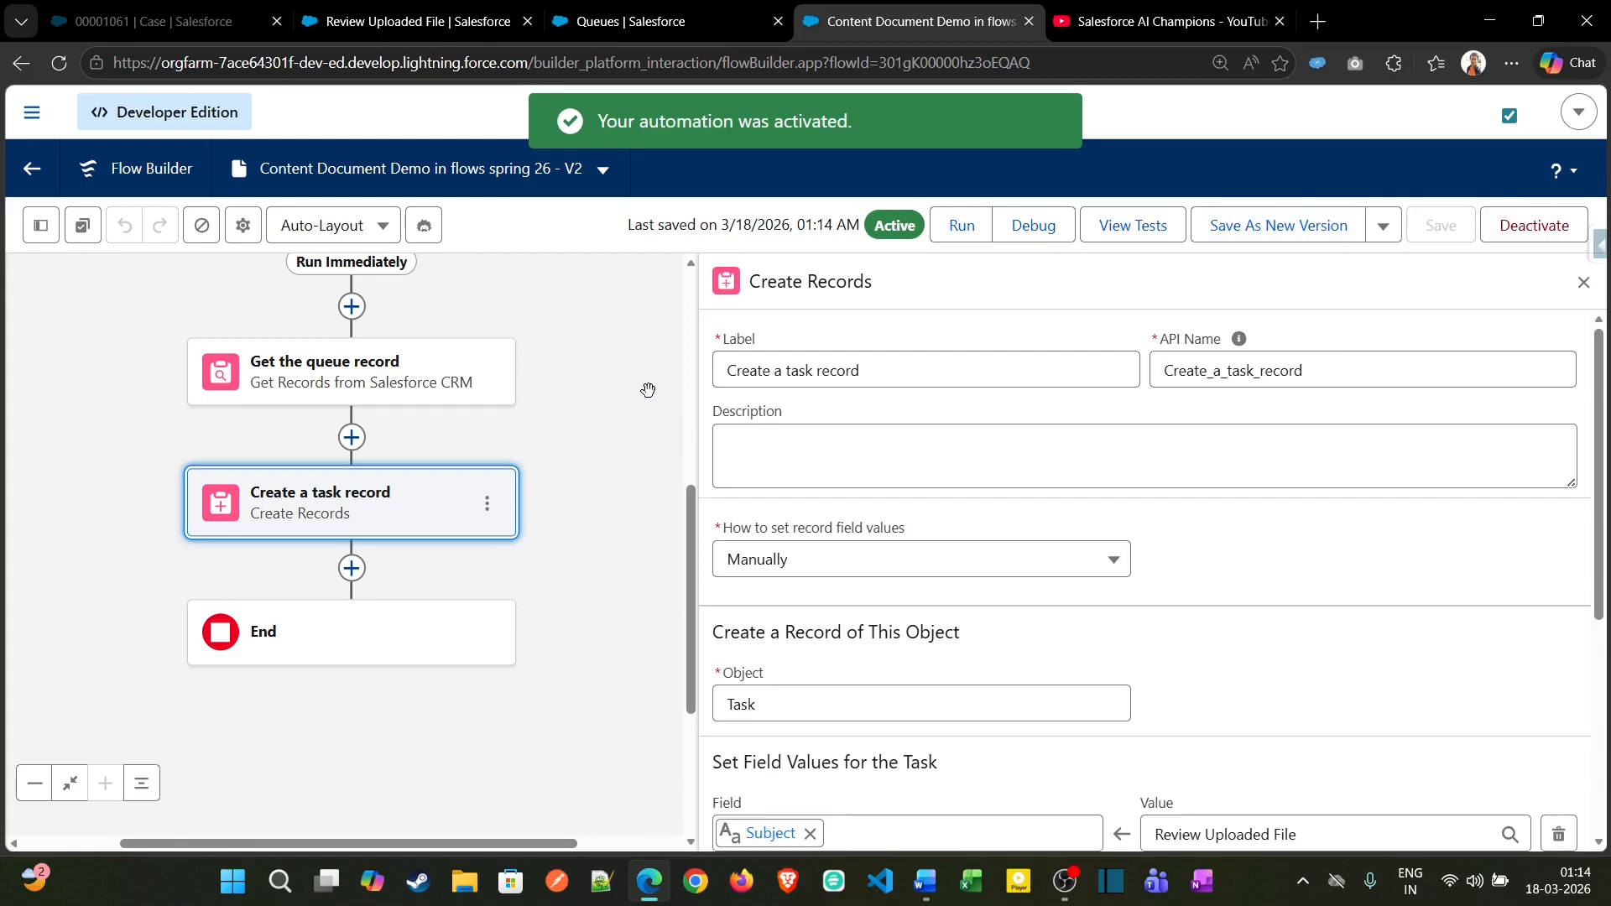
pyautogui.click(252, 8)
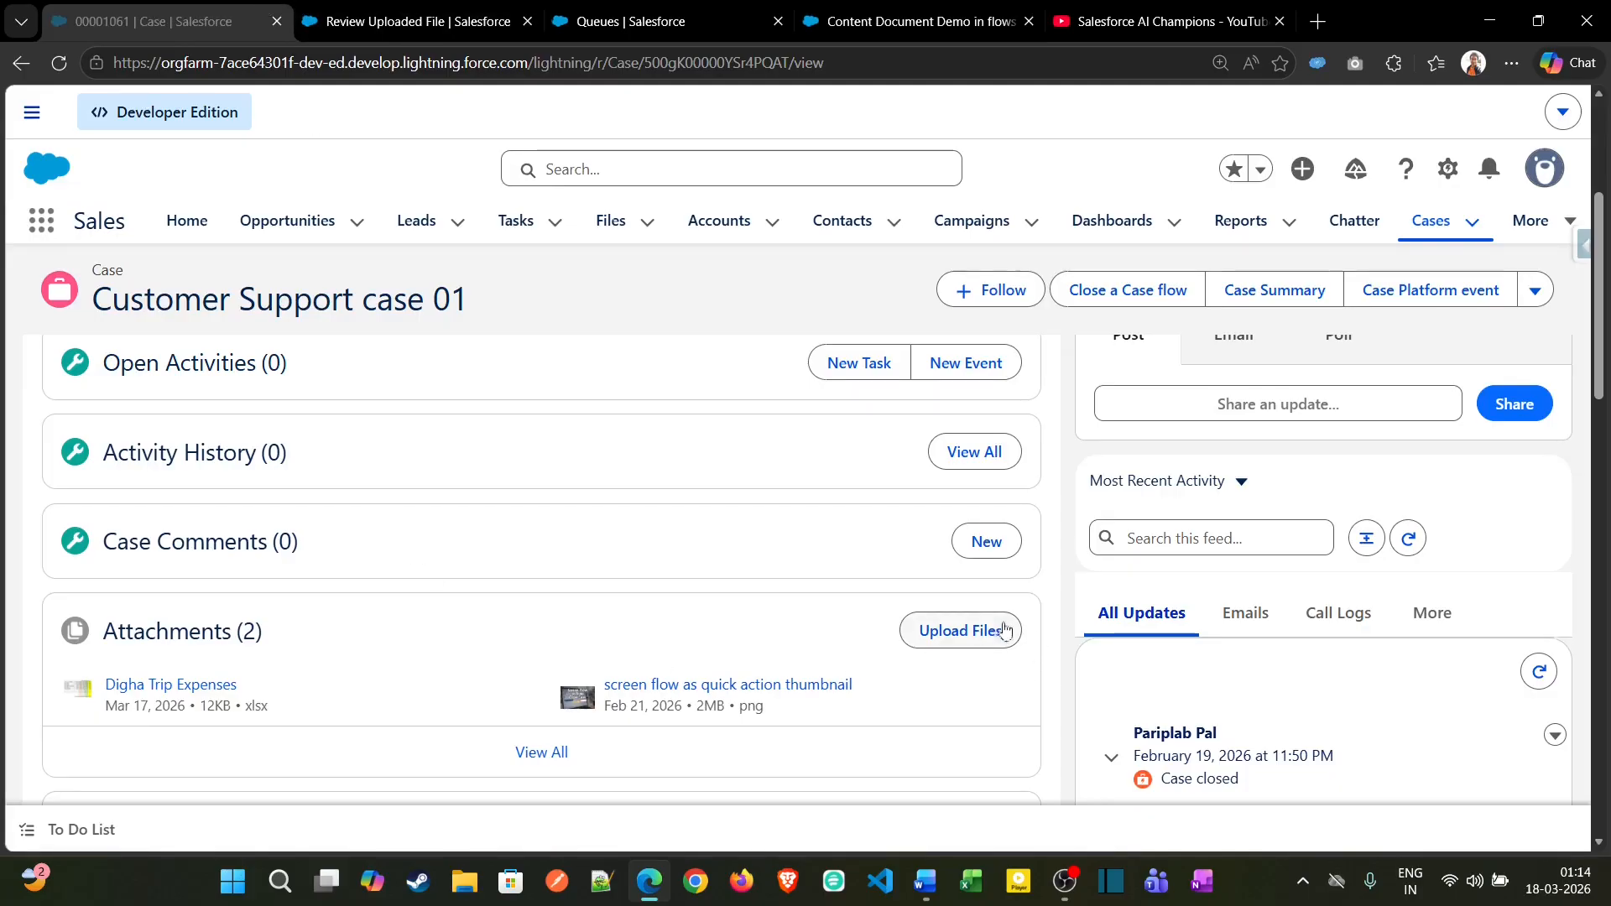
pyautogui.click(959, 632)
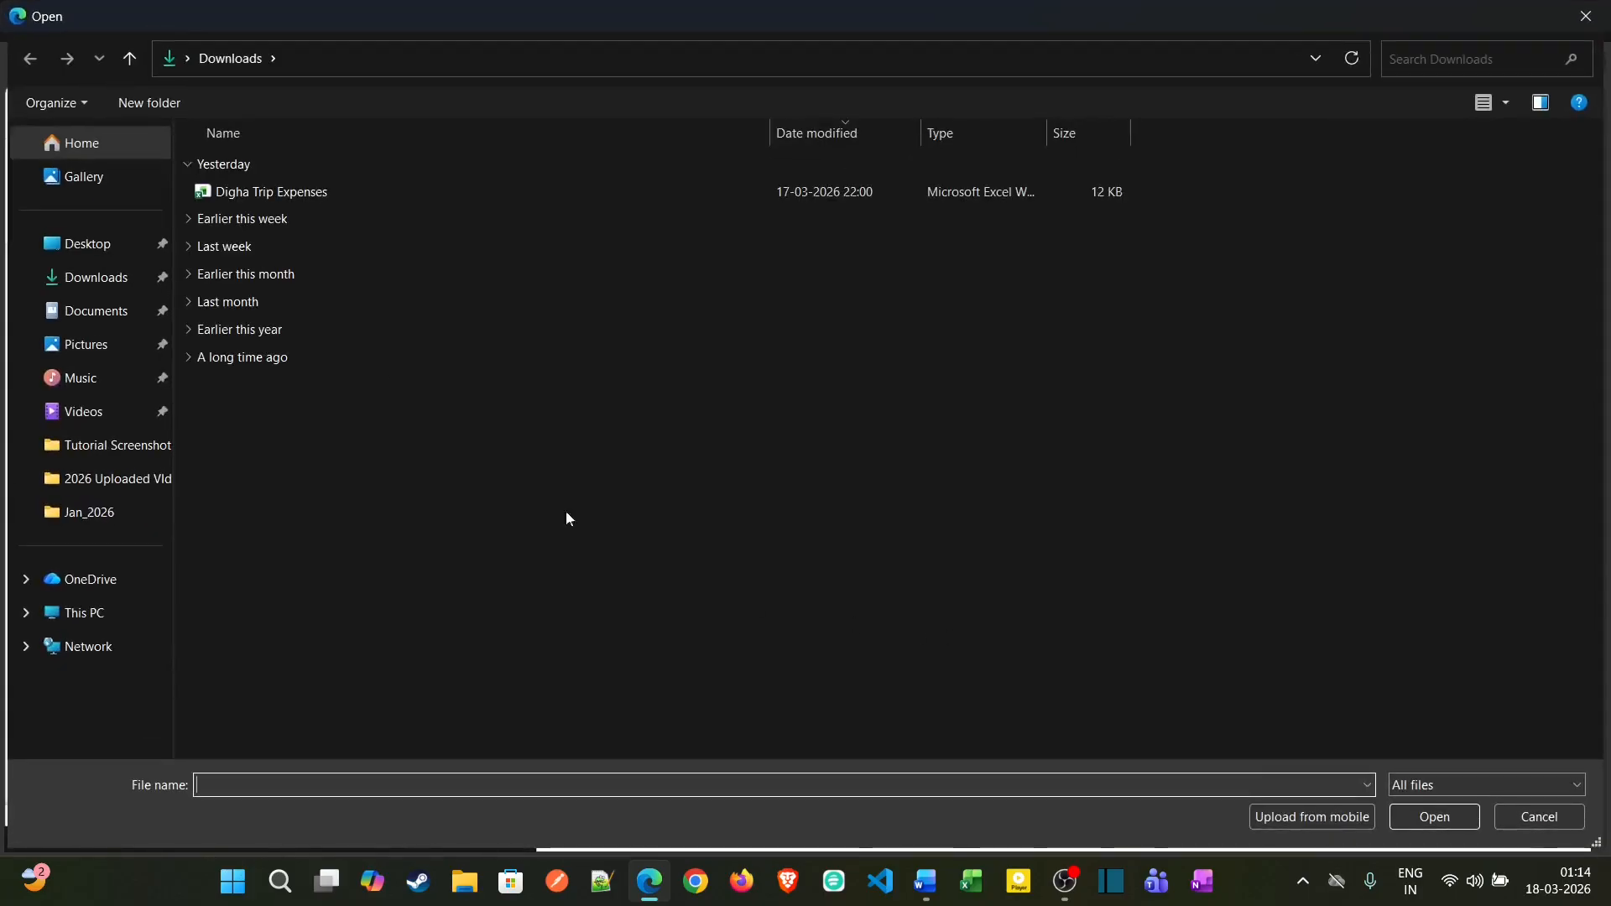
pyautogui.doubleClick(304, 193)
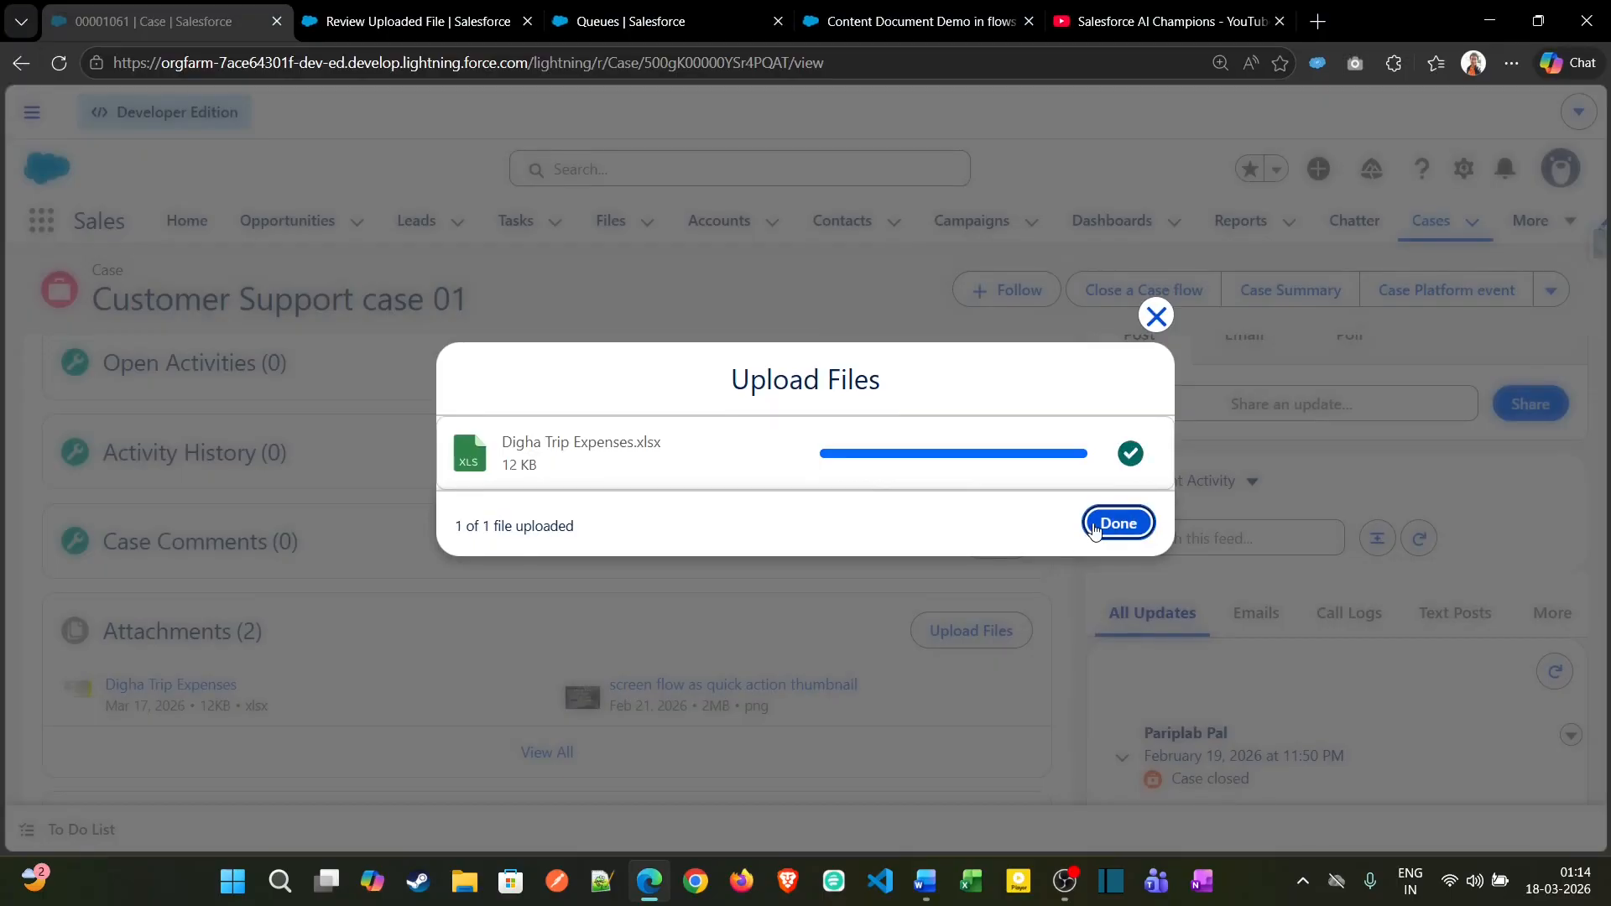
pyautogui.click(1095, 526)
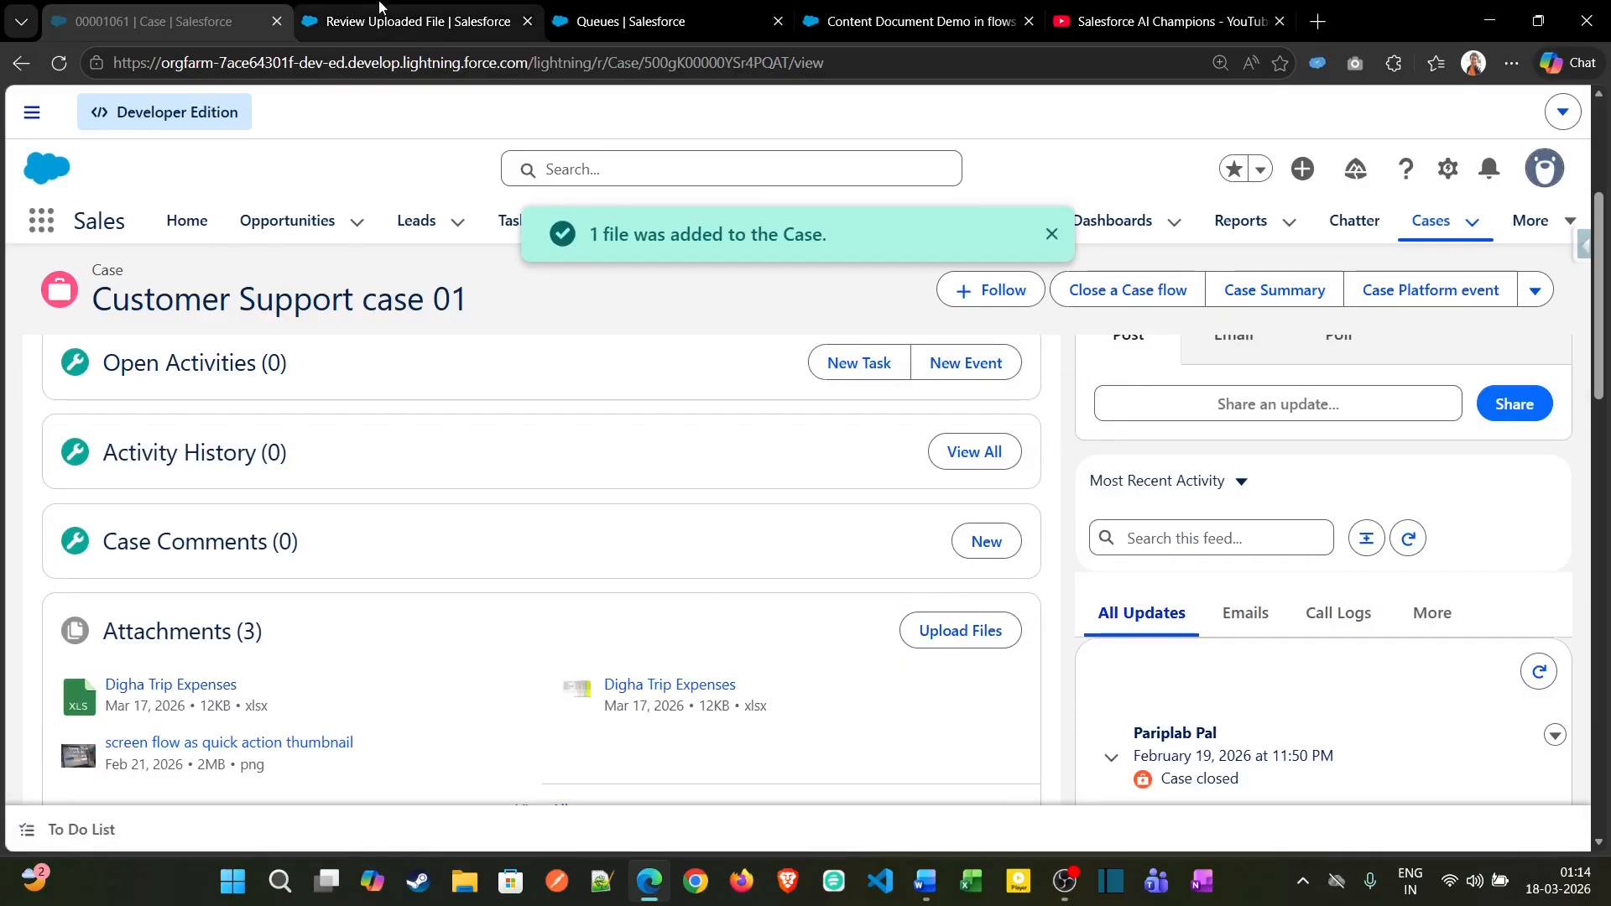
# - Refresh the recently viewed tasks, check the Assigned To value of the newest Review Uploaded File task, and return to the flow
pyautogui.click(407, 21)
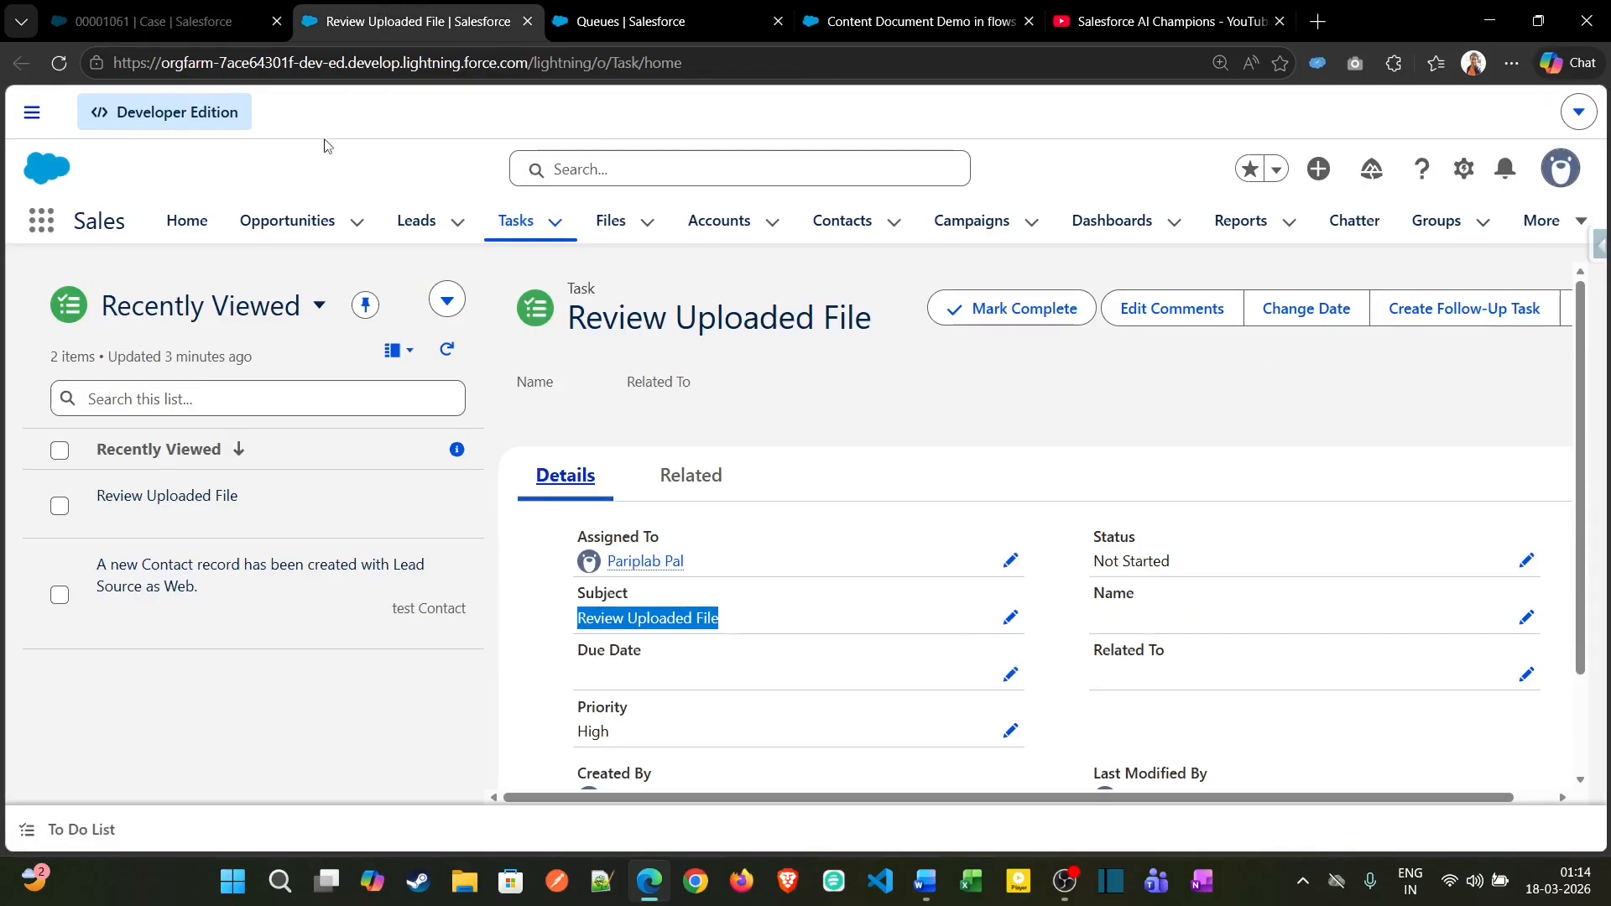
pyautogui.click(446, 359)
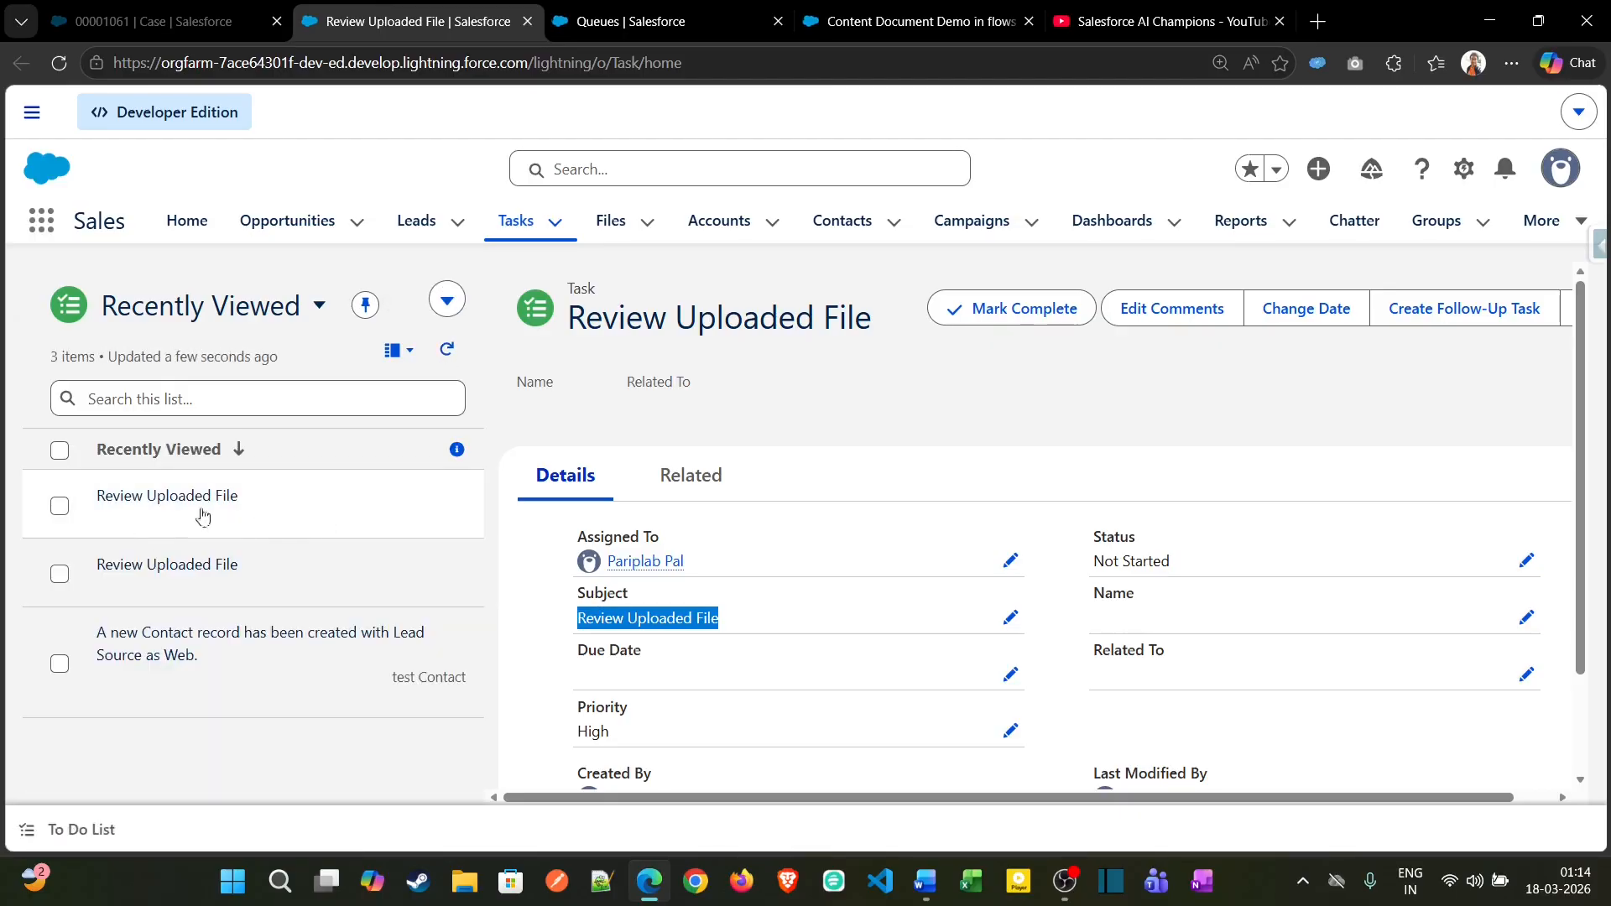
pyautogui.click(212, 506)
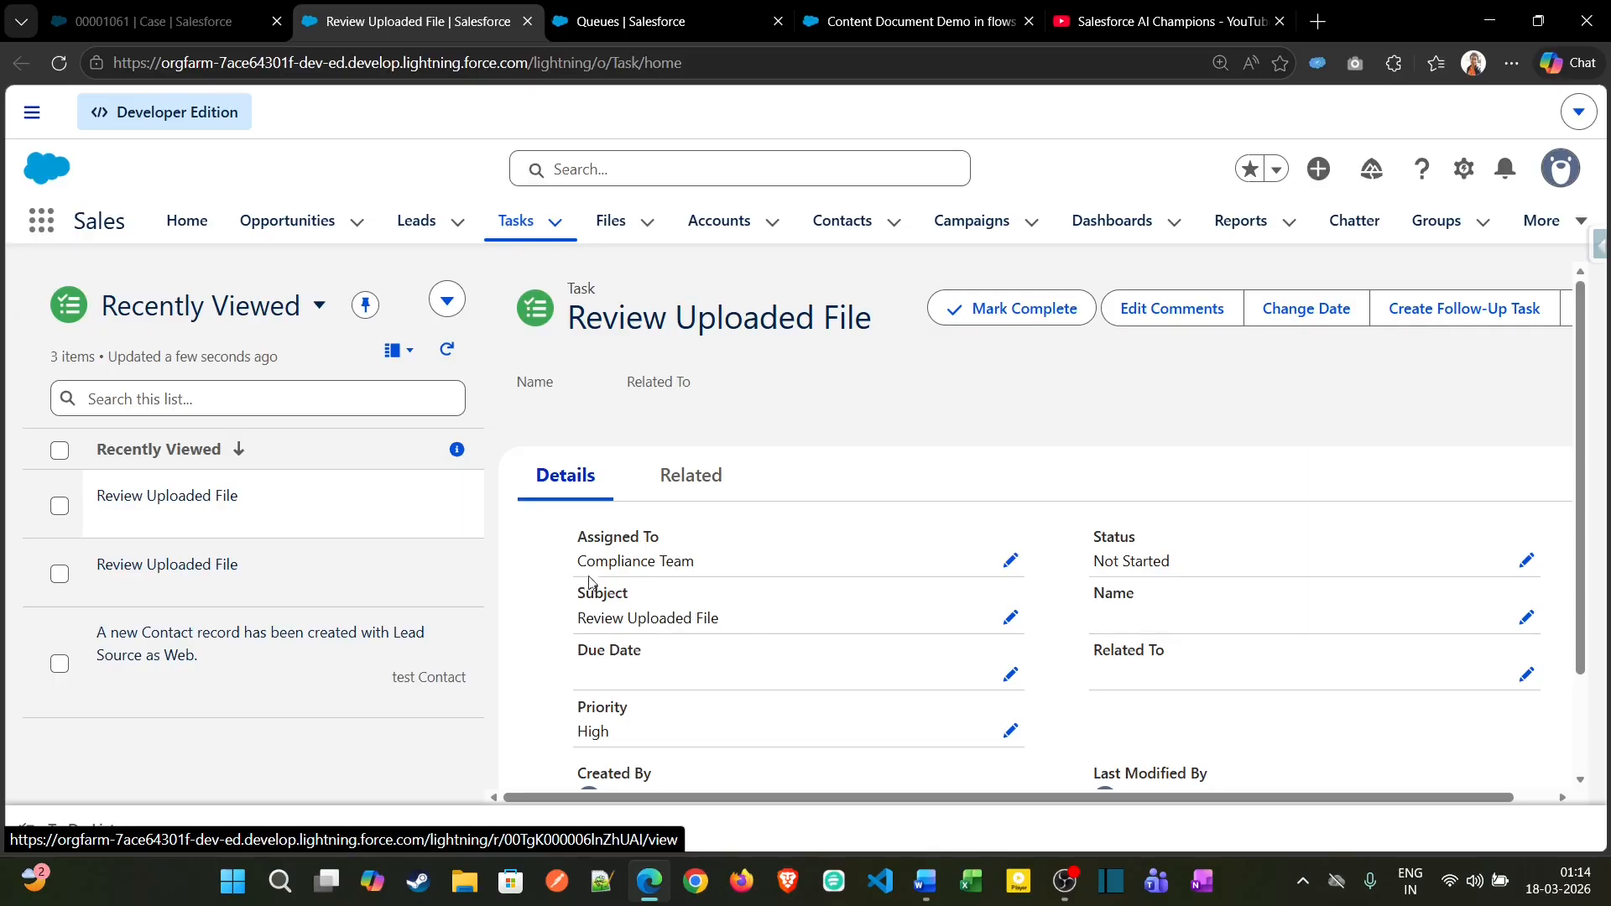
pyautogui.moveTo(581, 562); pyautogui.dragTo(715, 568)
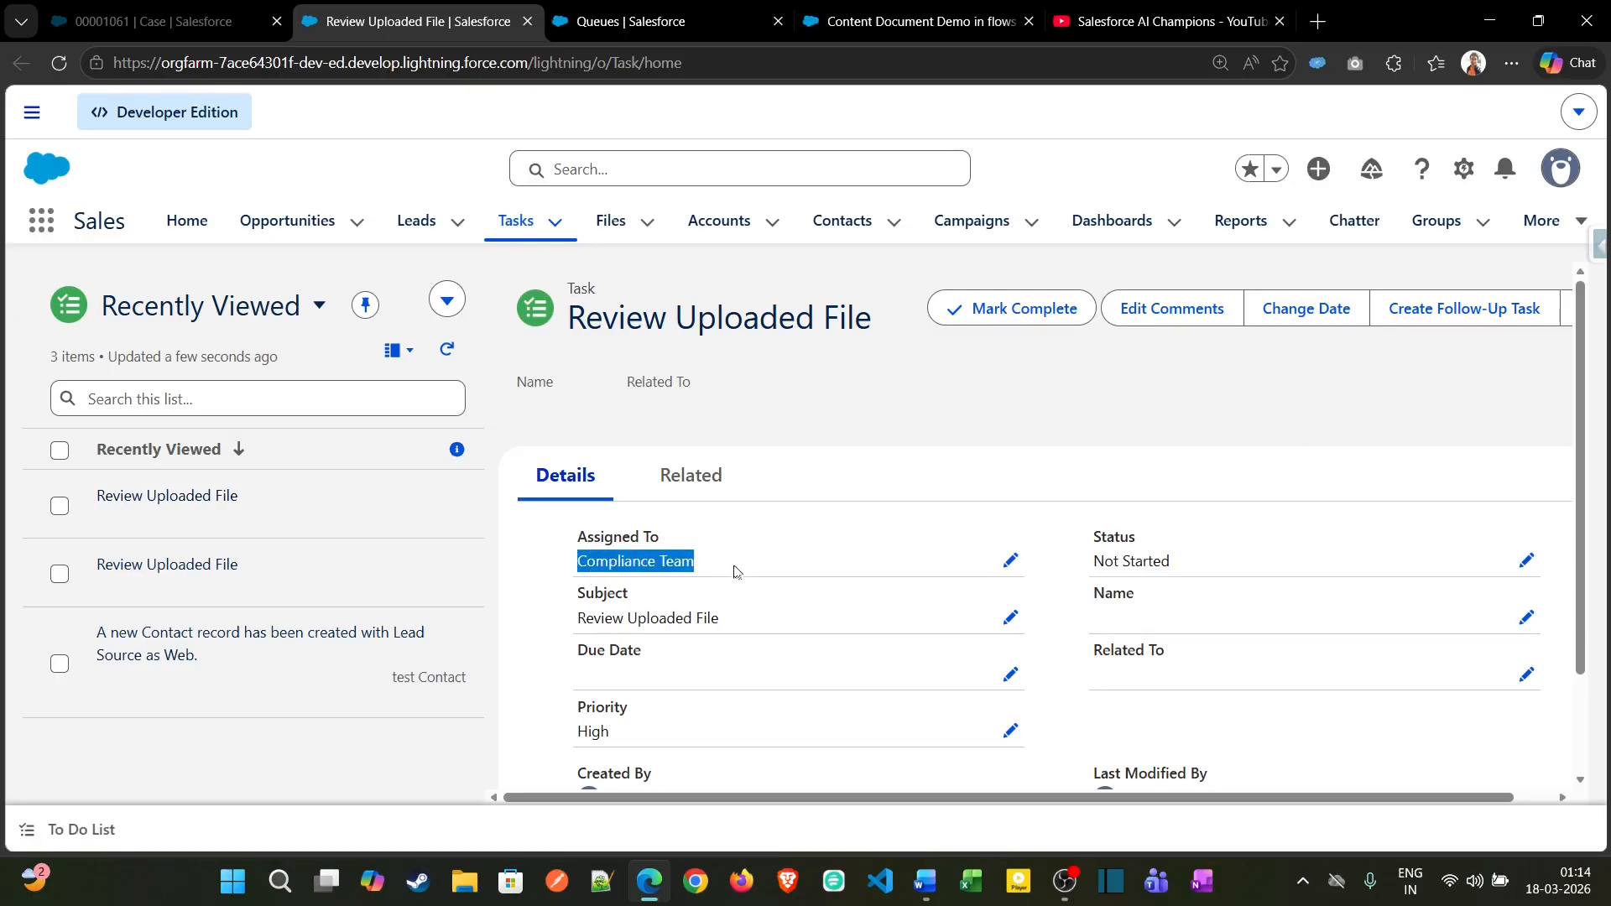
pyautogui.scroll(-1, 839, 565)
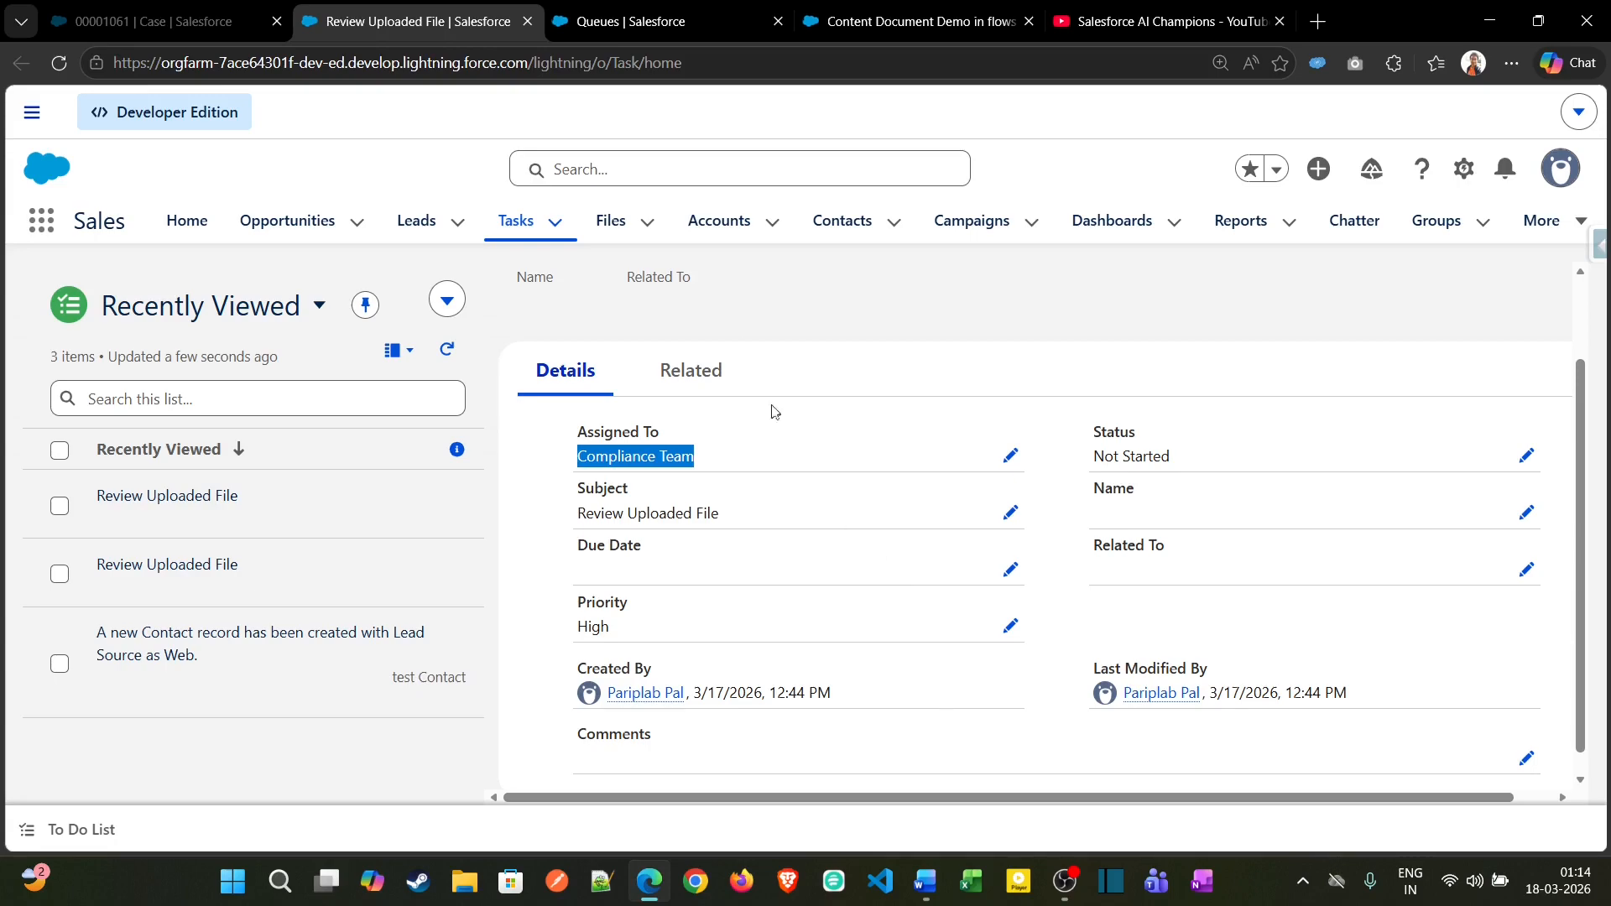
pyautogui.click(911, 21)
pyautogui.scroll(3, 592, 431)
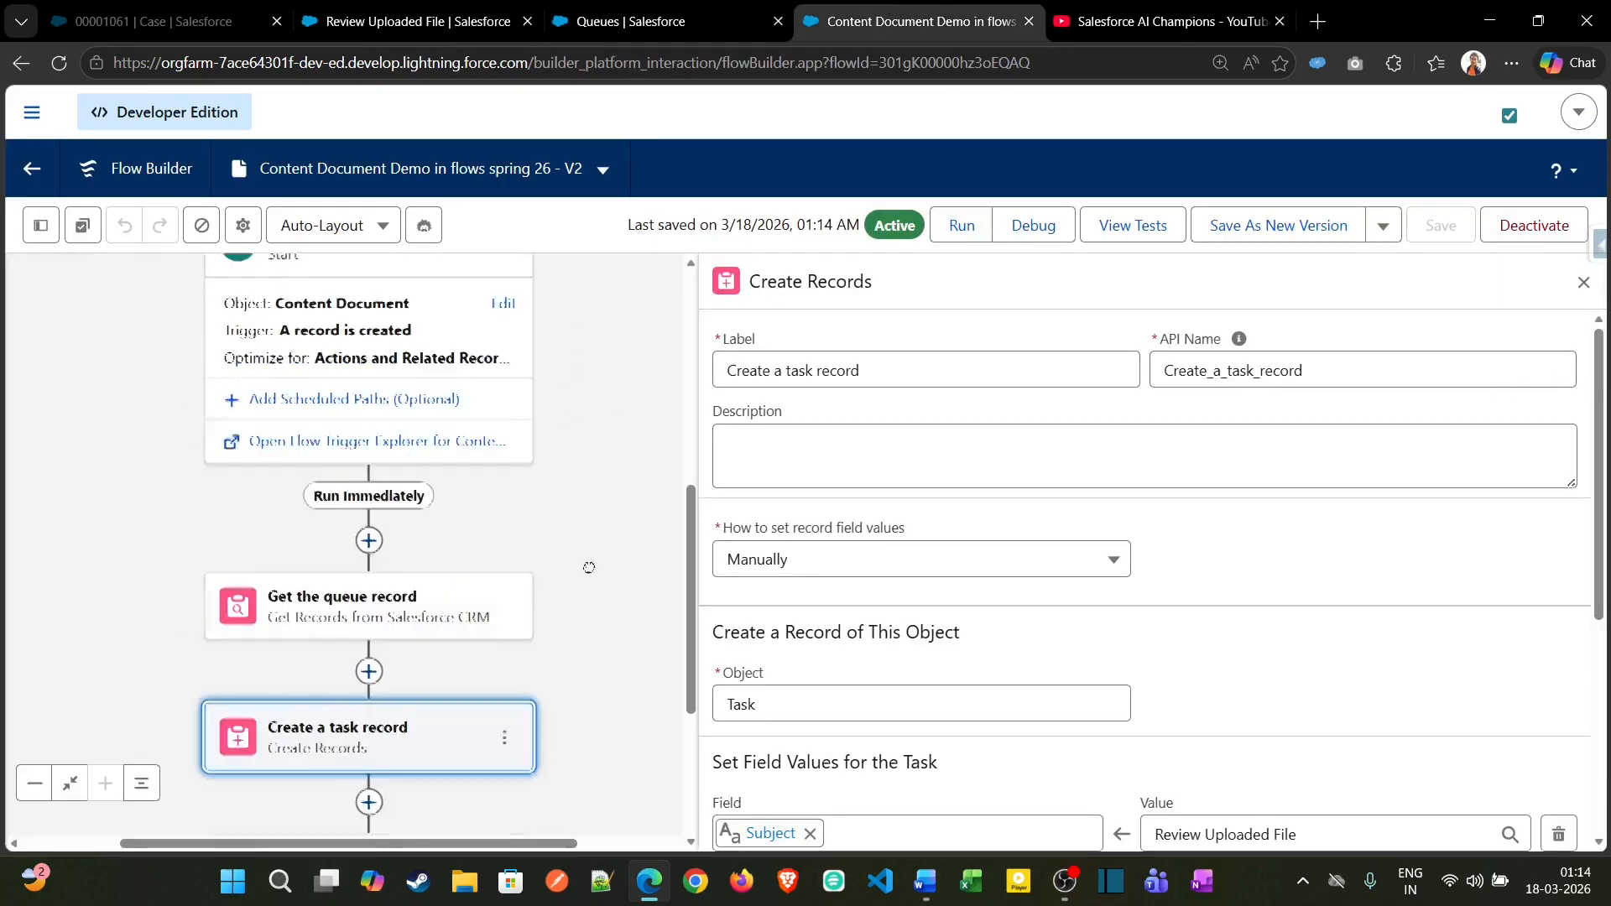